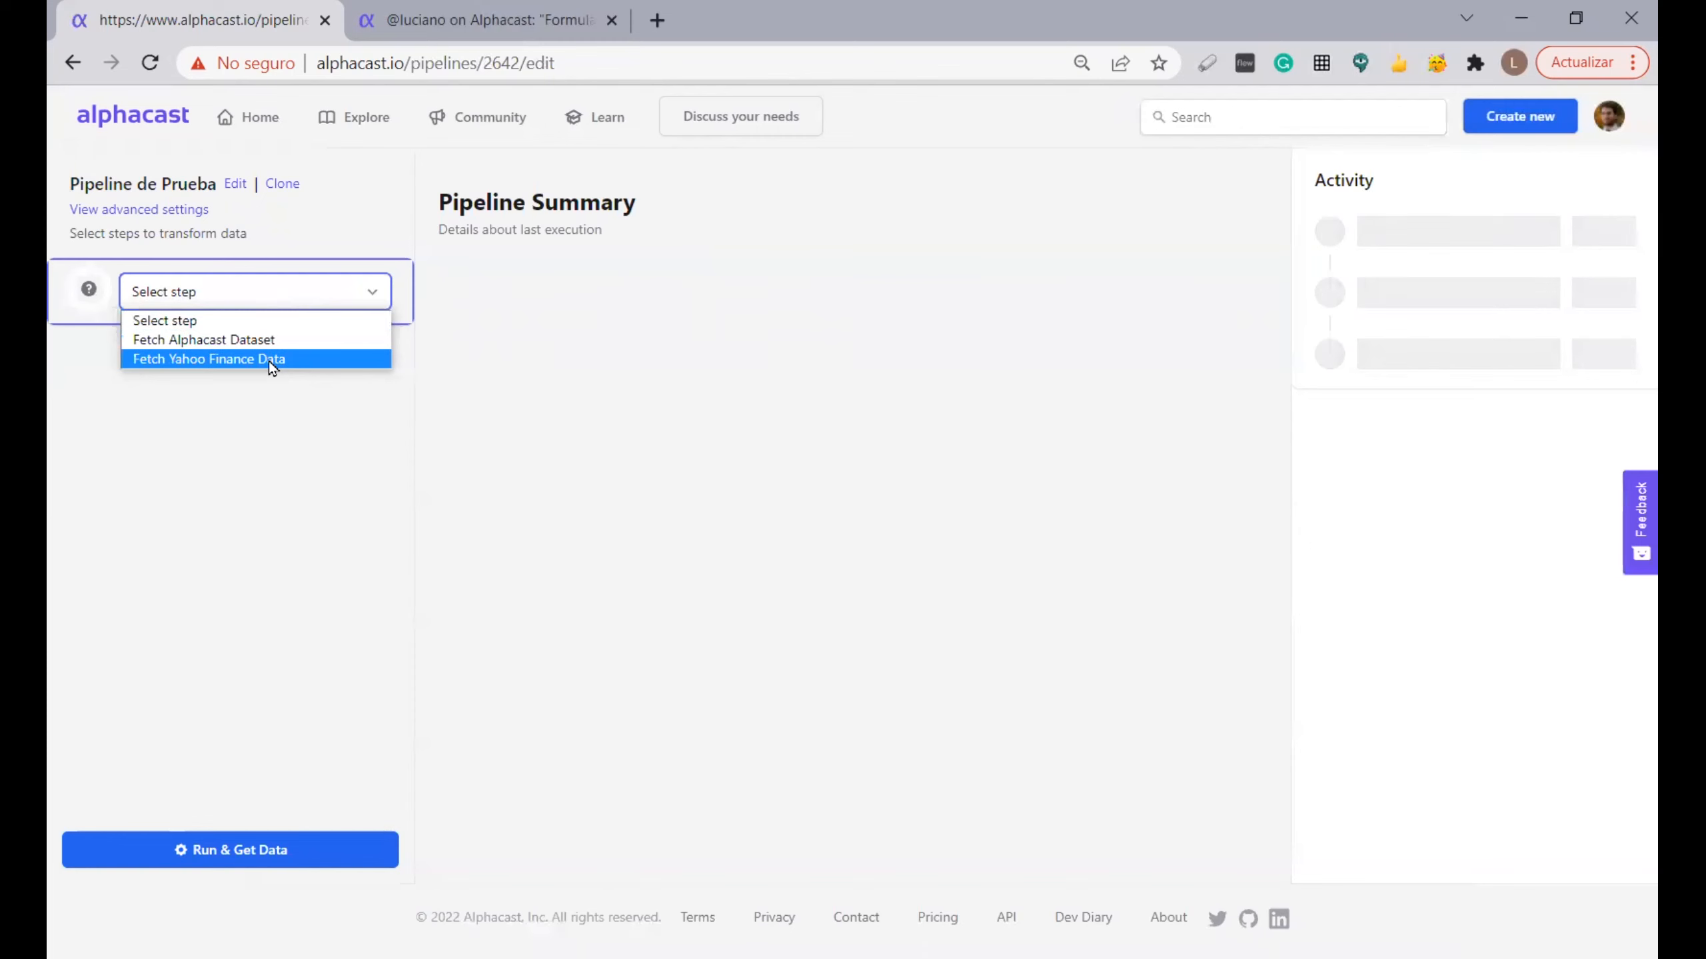
Set the pipeline's first step to Fetch Yahoo Finance Data with tickers MSFT,AAPL,QQQ and save it
left_click(269, 360)
left_click(526, 263)
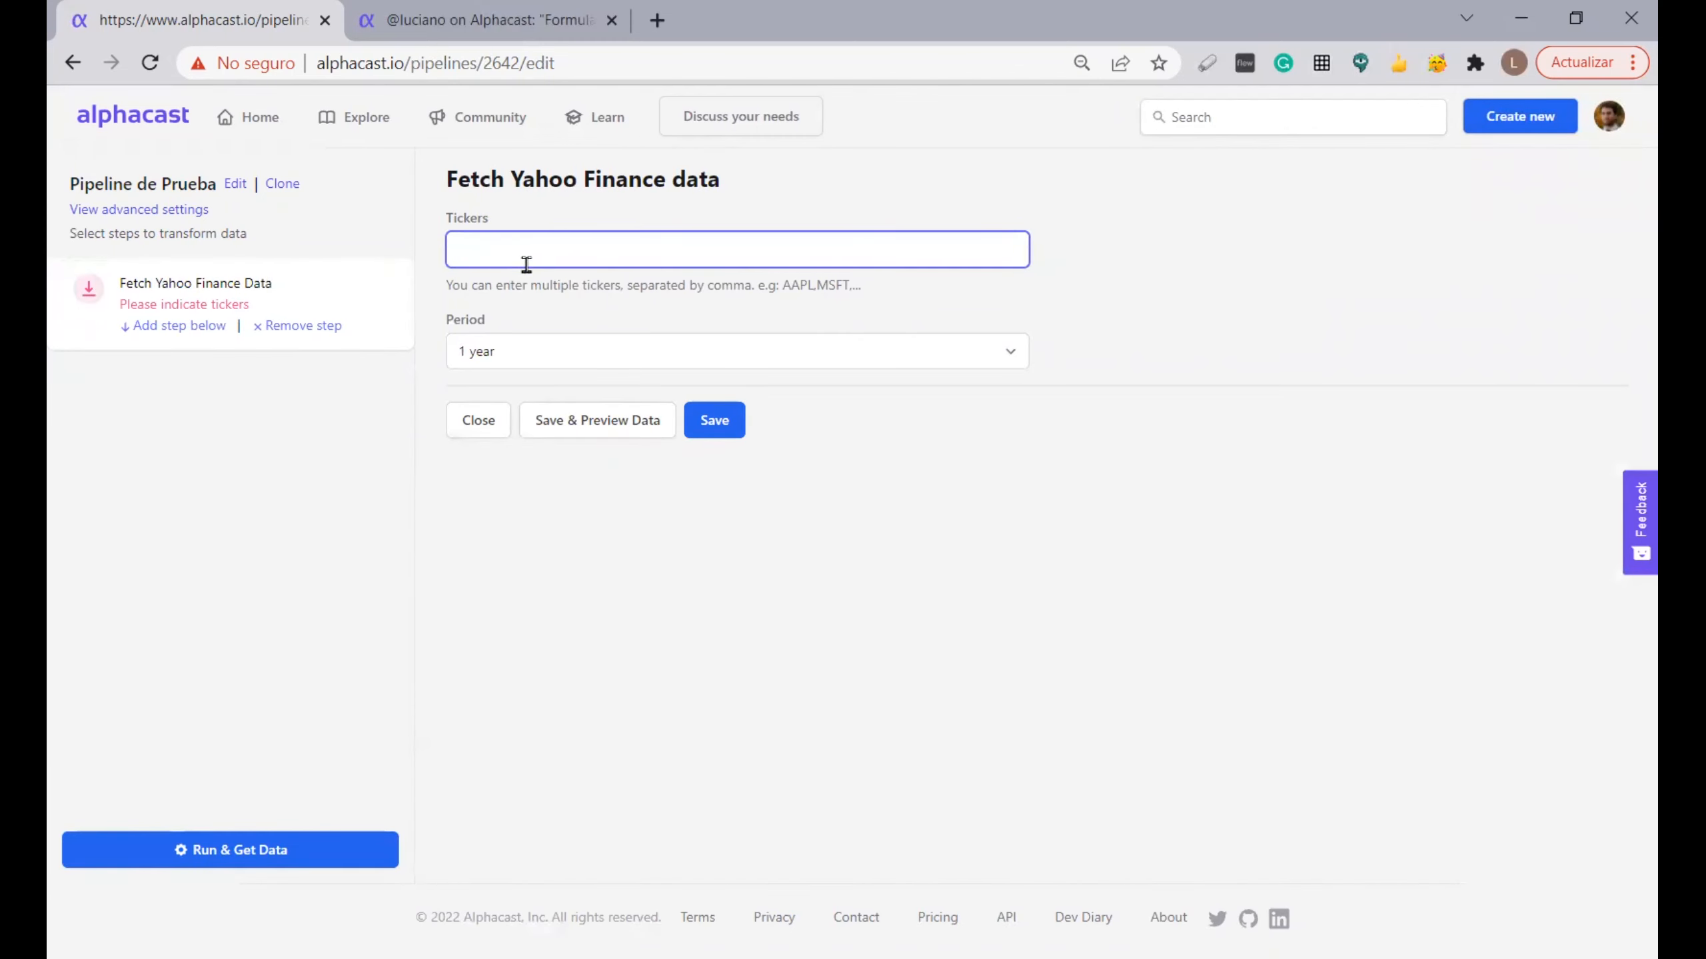
type("MSFT,AAPL,QQQ")
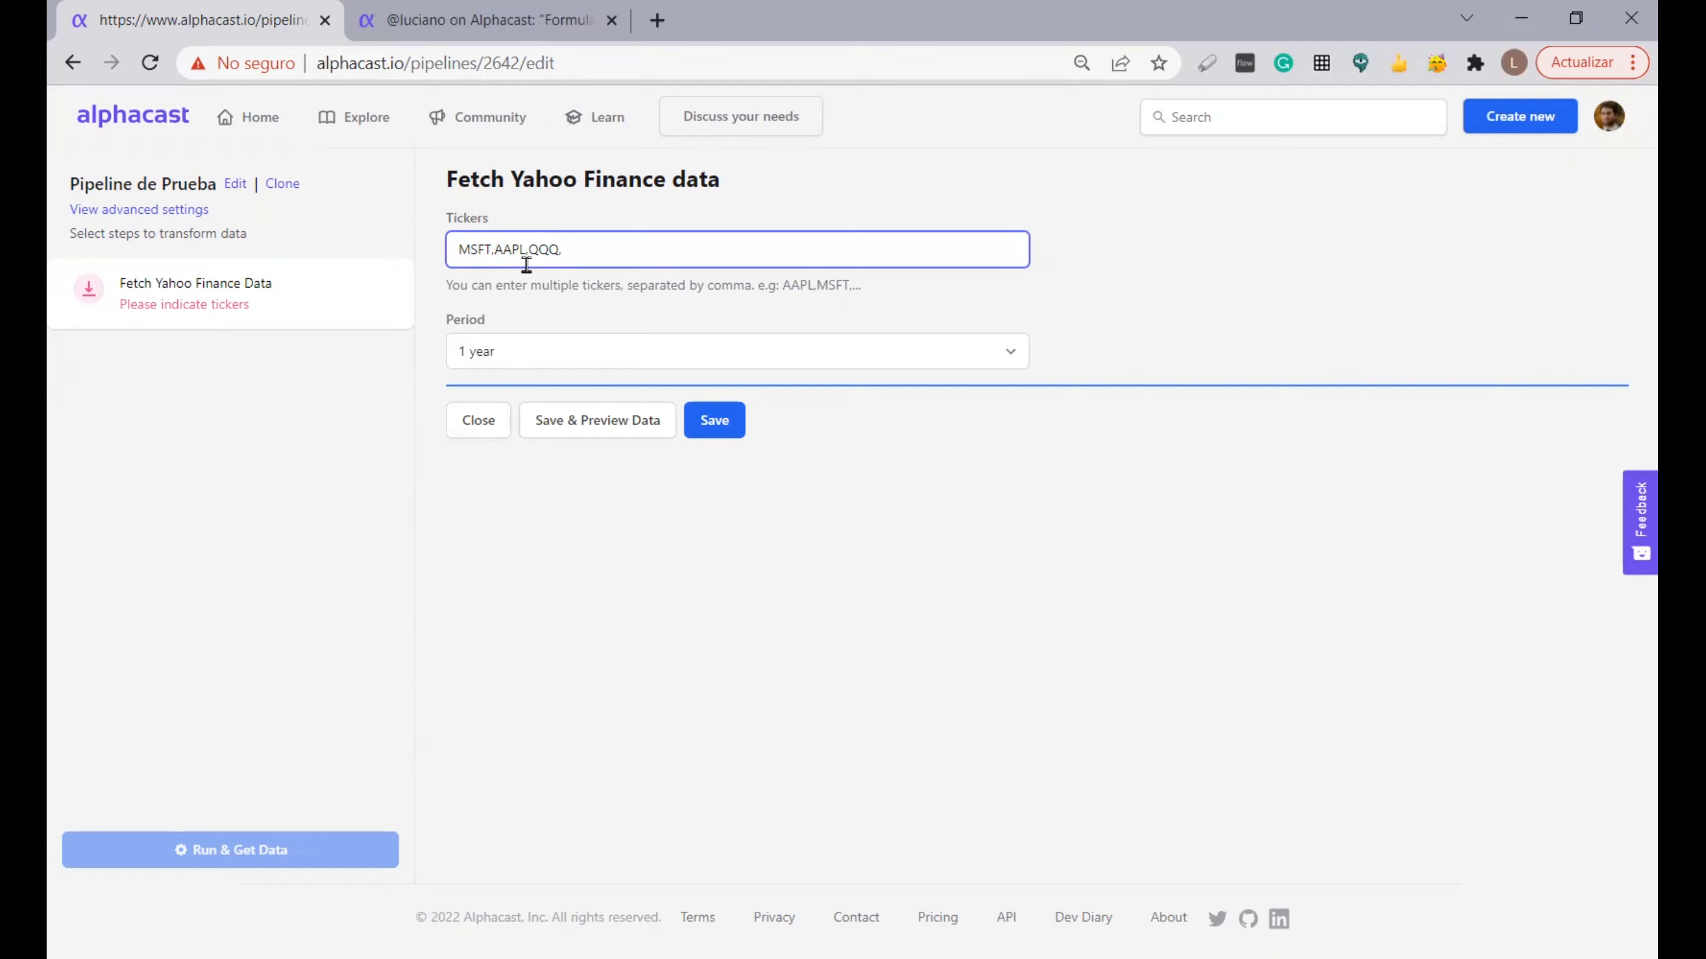
type(",")
left_click(710, 425)
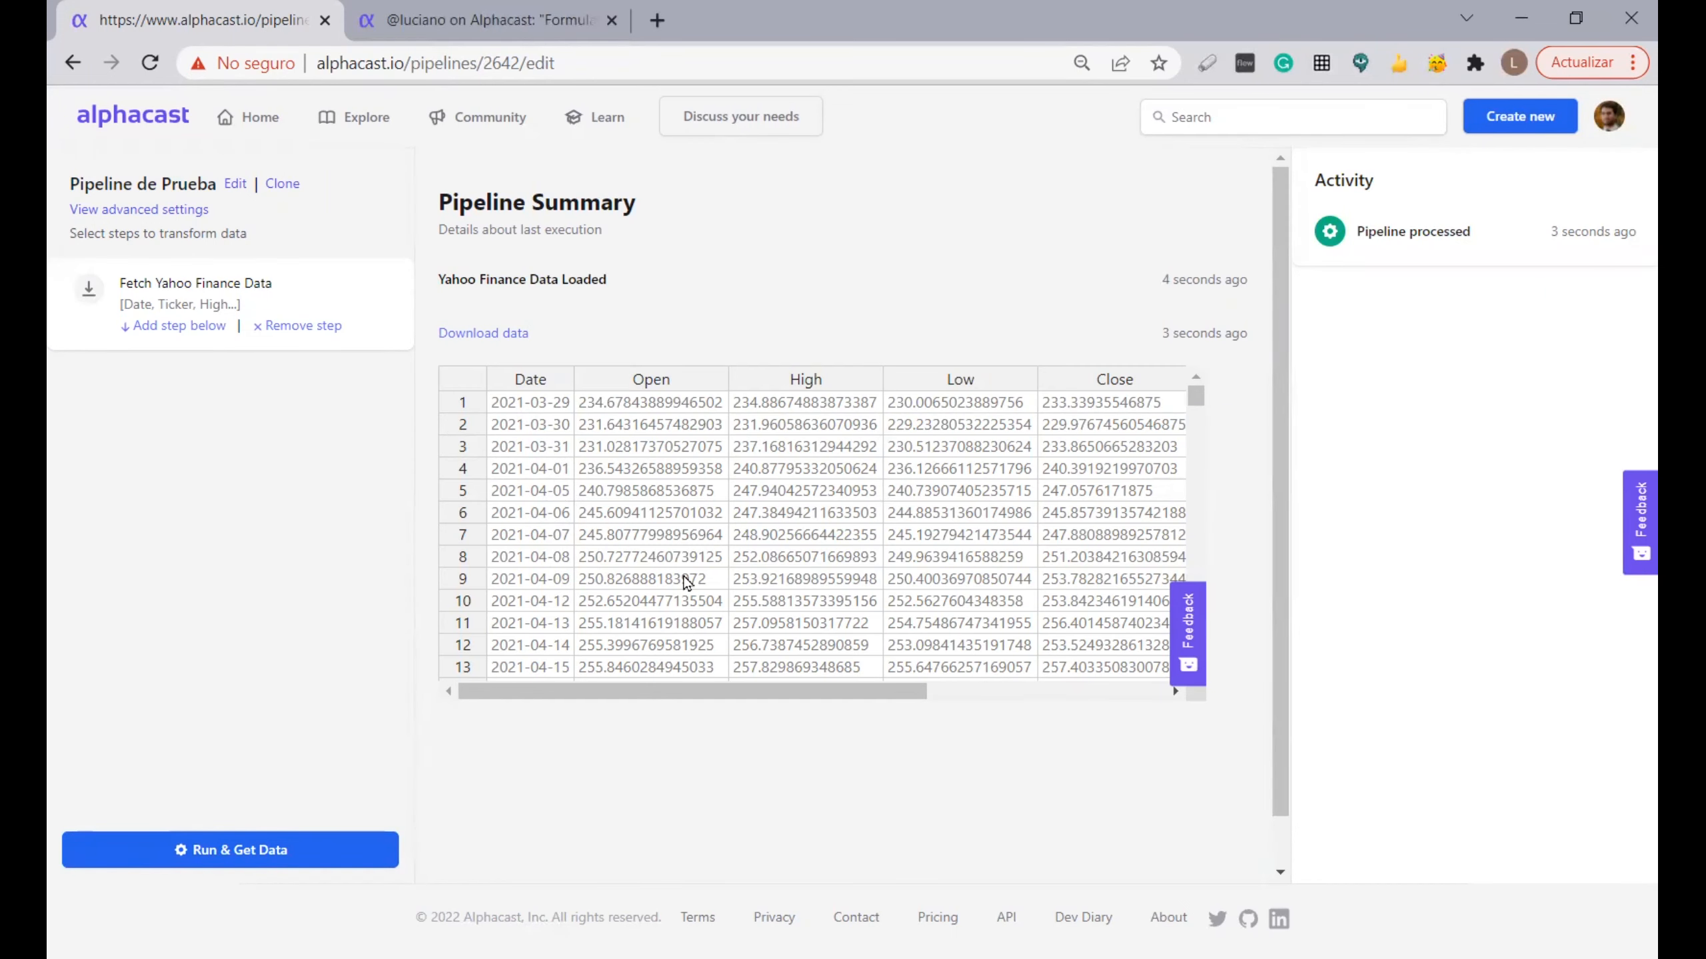
Examine the fetched price table's columns and its rows for the different tickers
left_click_drag(689, 693, 1013, 697)
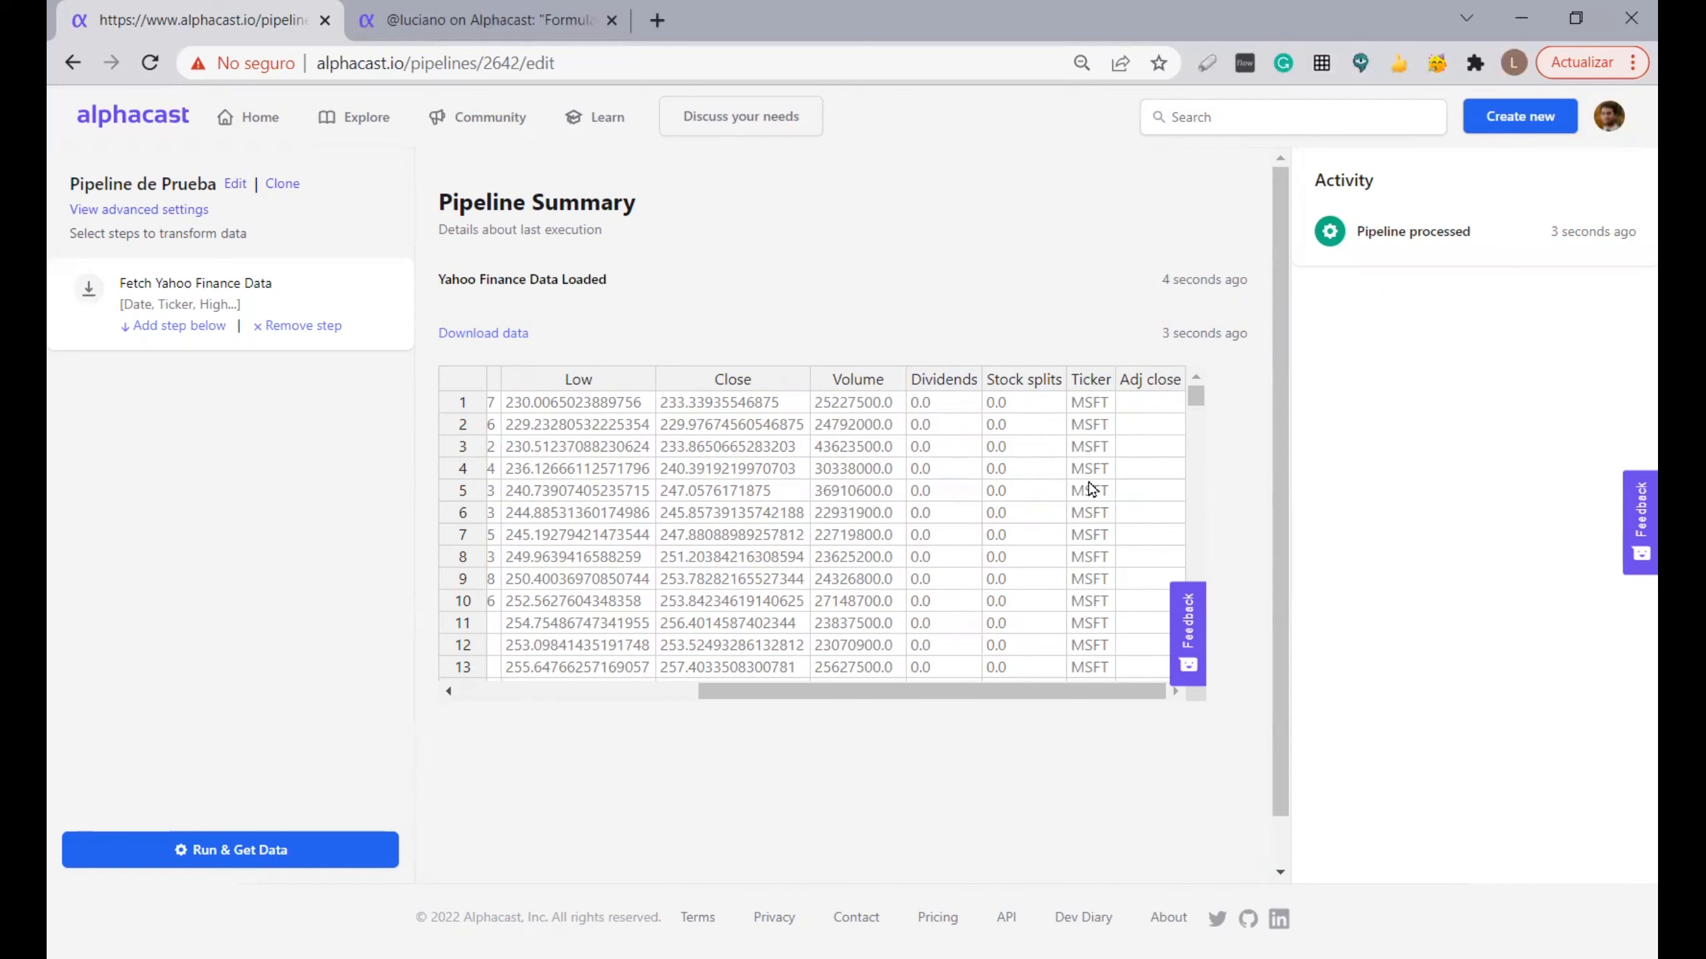
left_click_drag(1194, 411, 1201, 605)
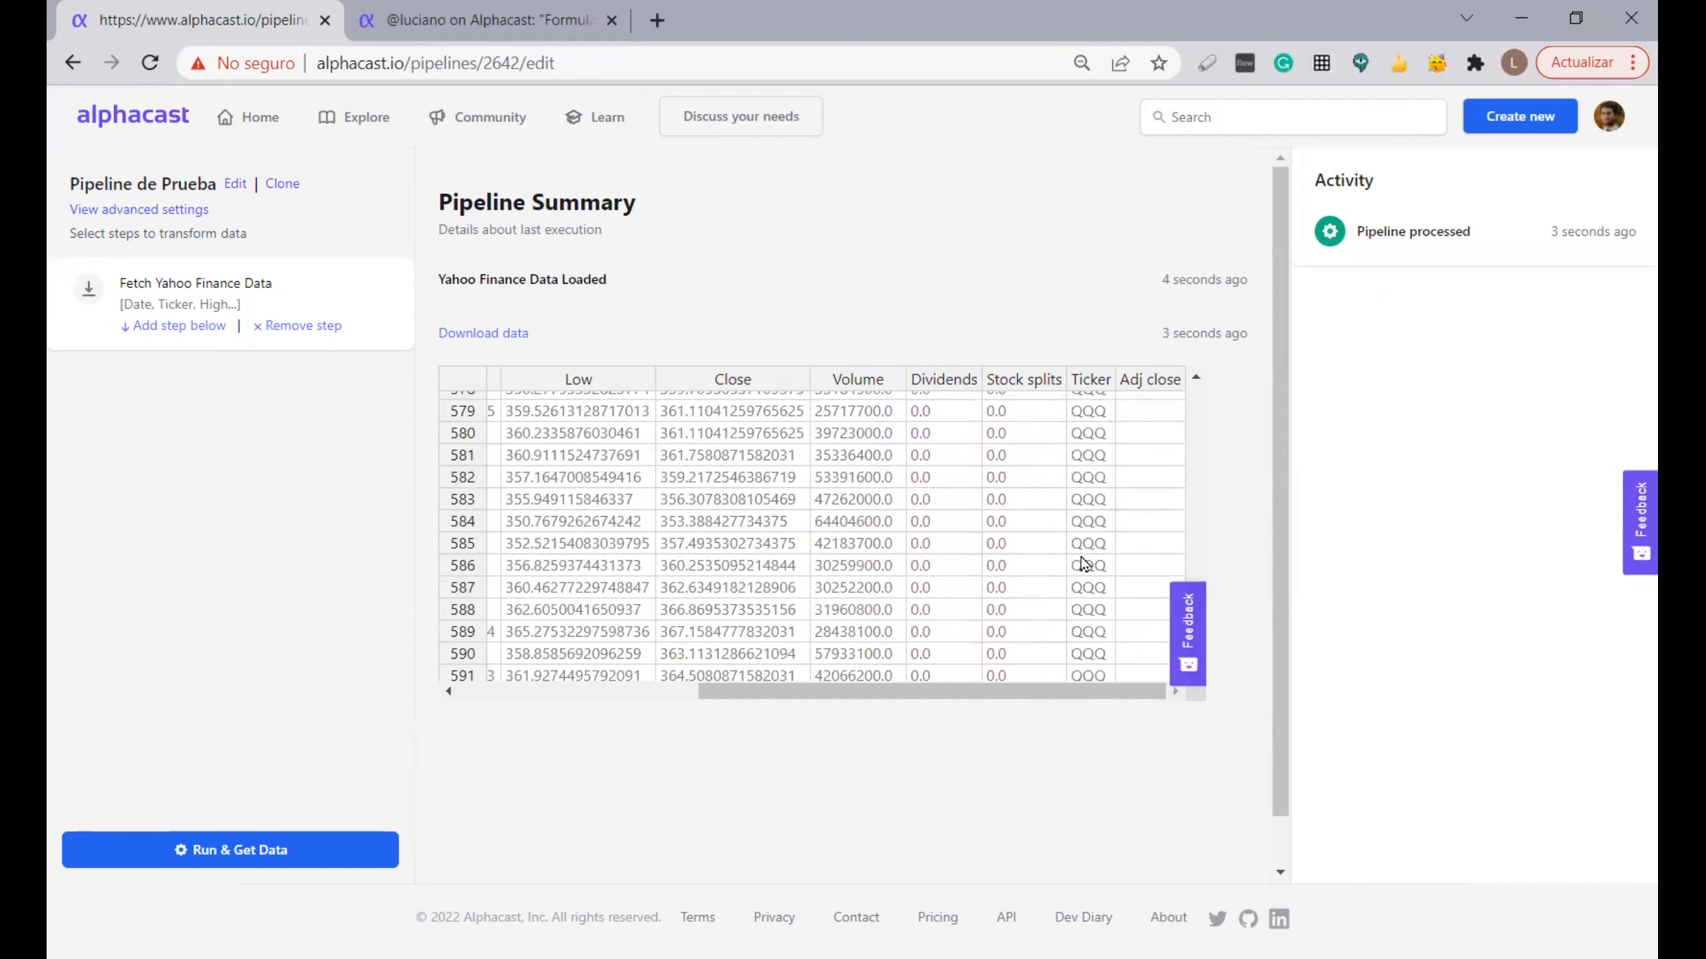
left_click_drag(756, 631, 754, 474)
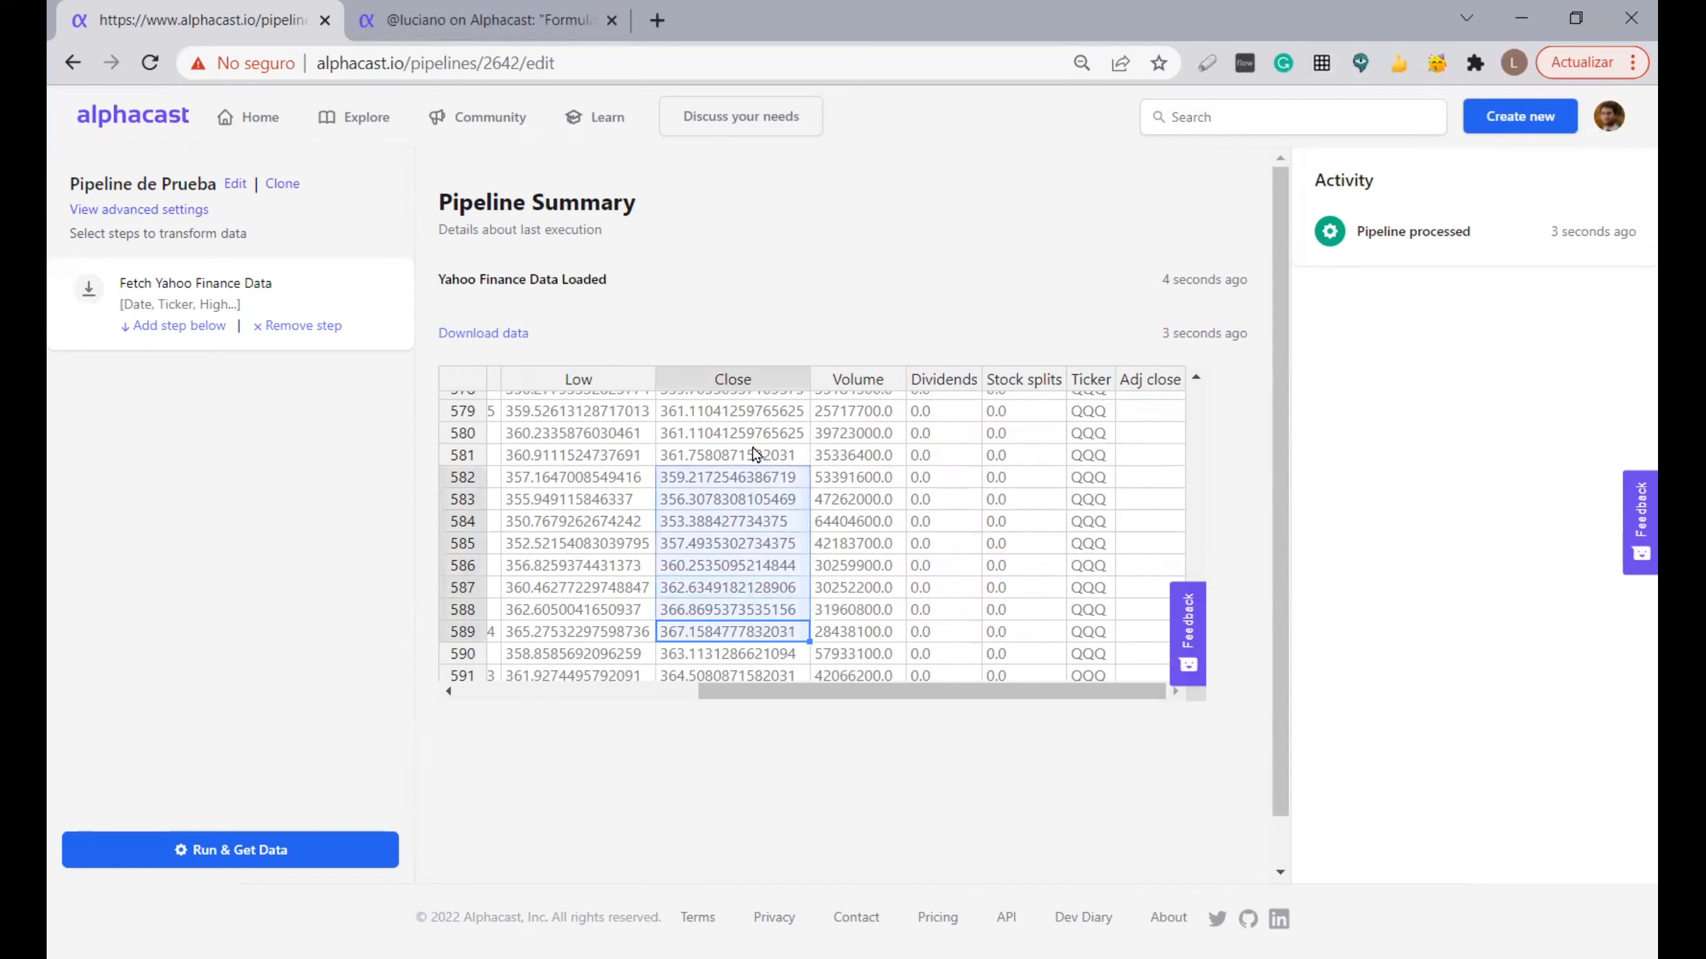
left_click(756, 456)
left_click_drag(847, 696, 591, 696)
Add a Select Columns step below the Yahoo Finance fetch, keep only the Close variable, and save it
left_click(176, 325)
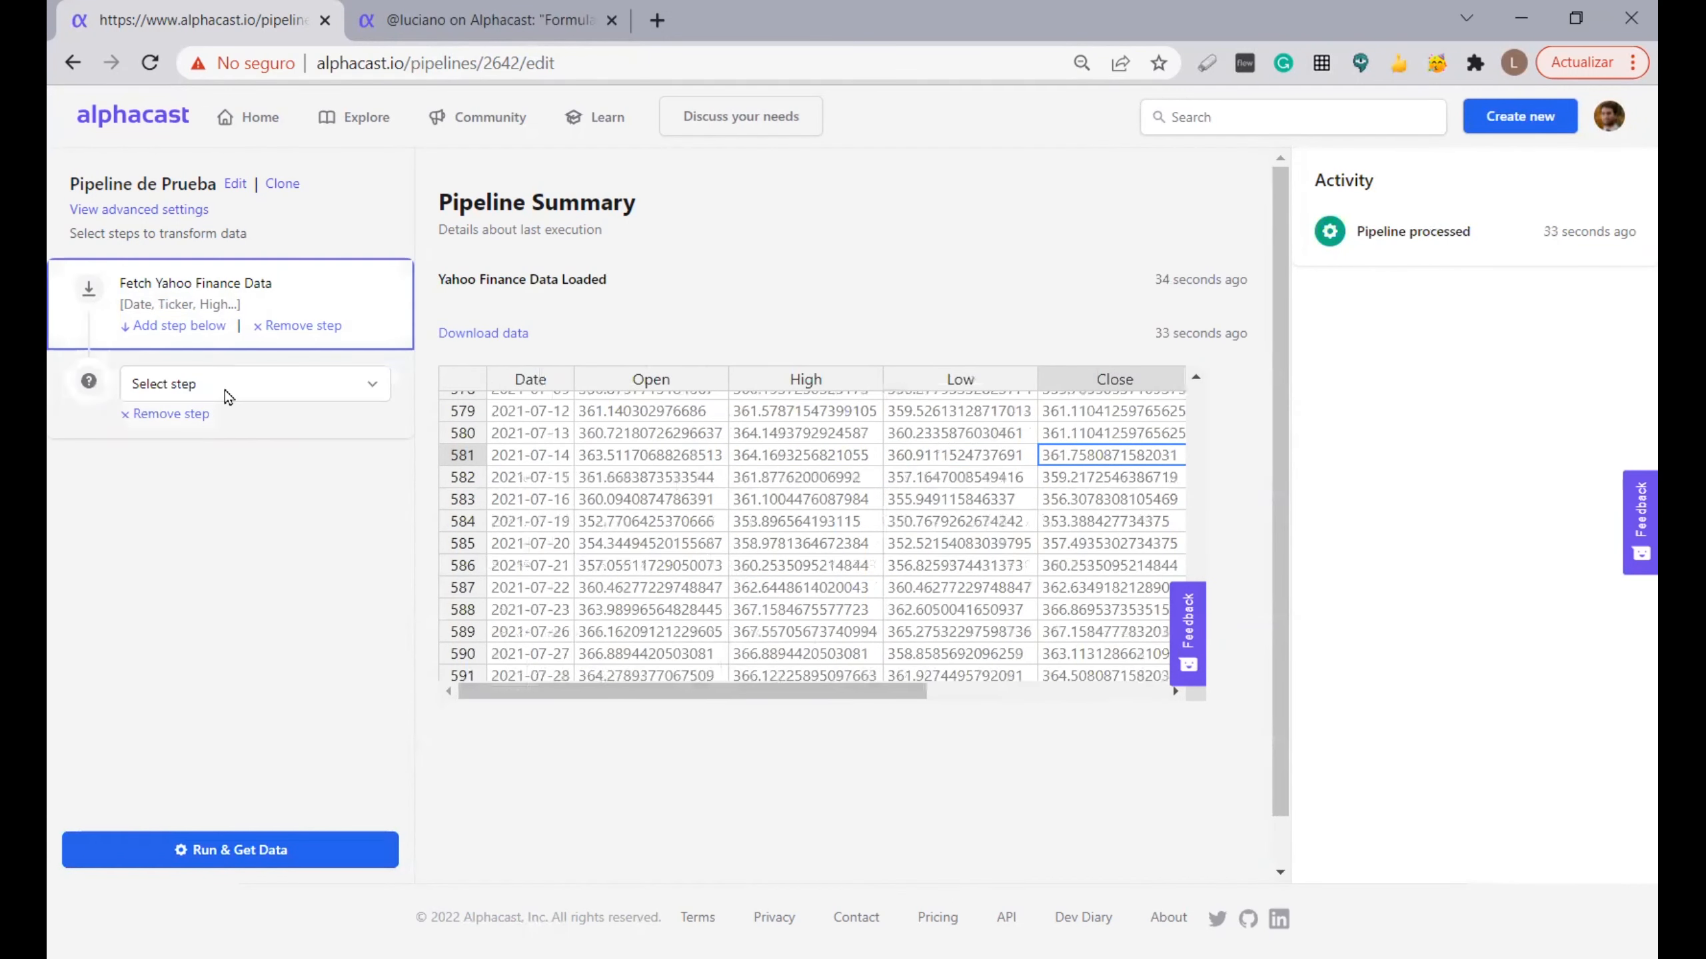
left_click(237, 384)
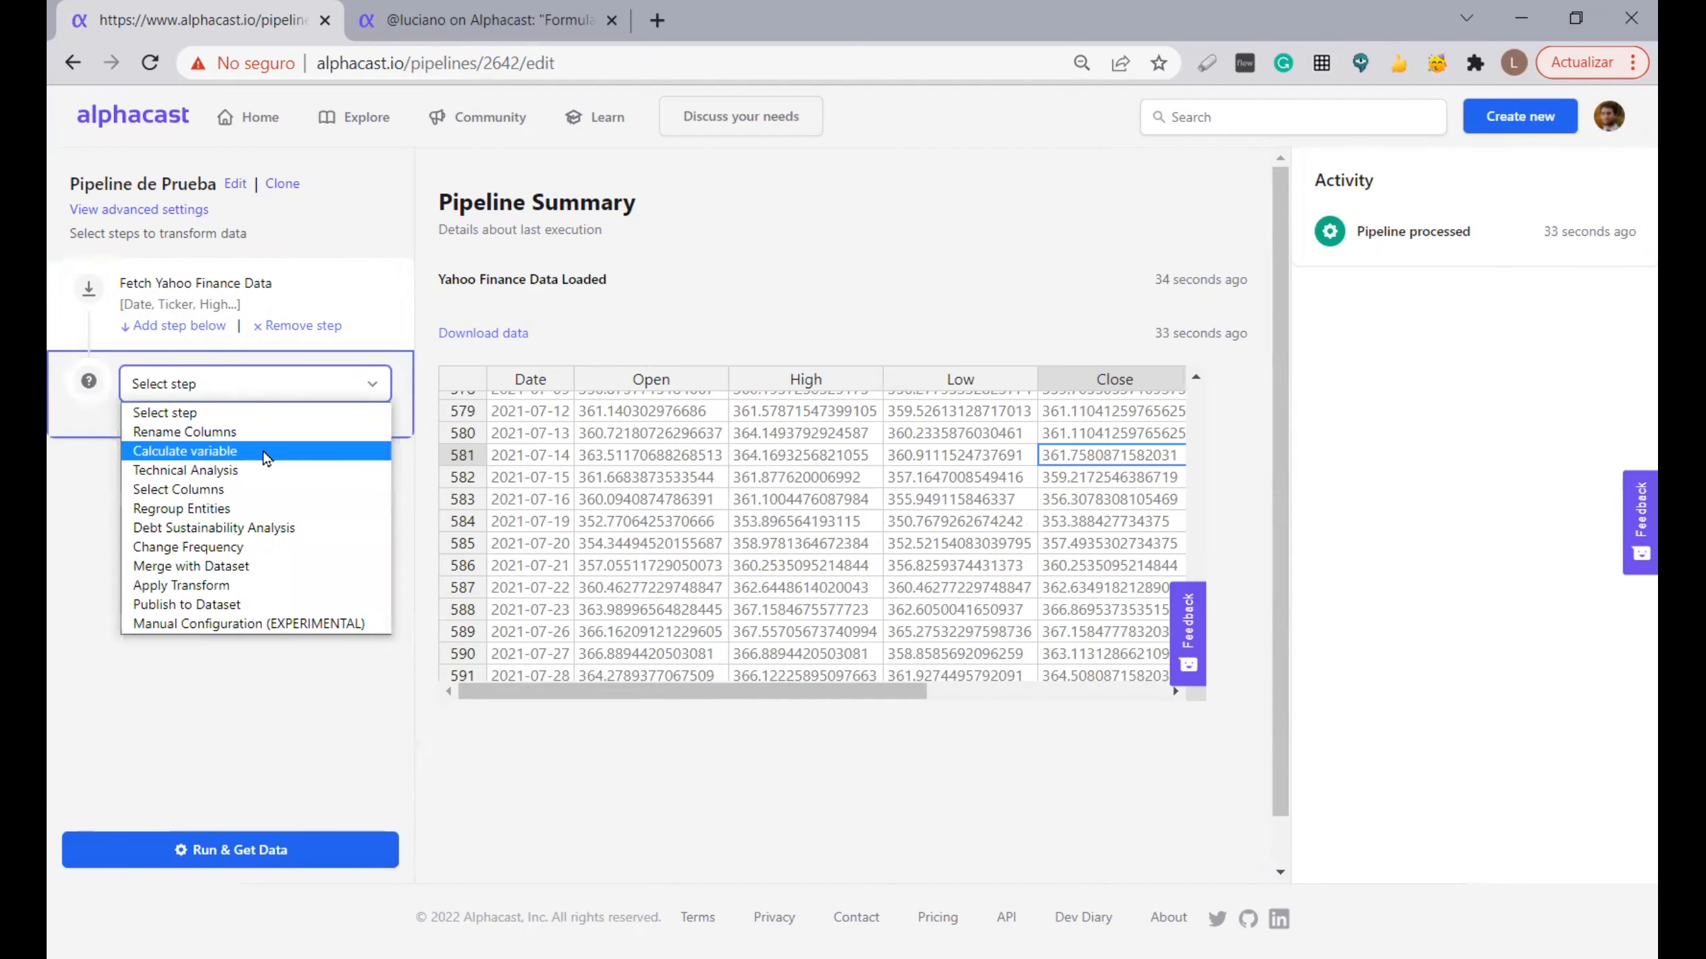
left_click(271, 493)
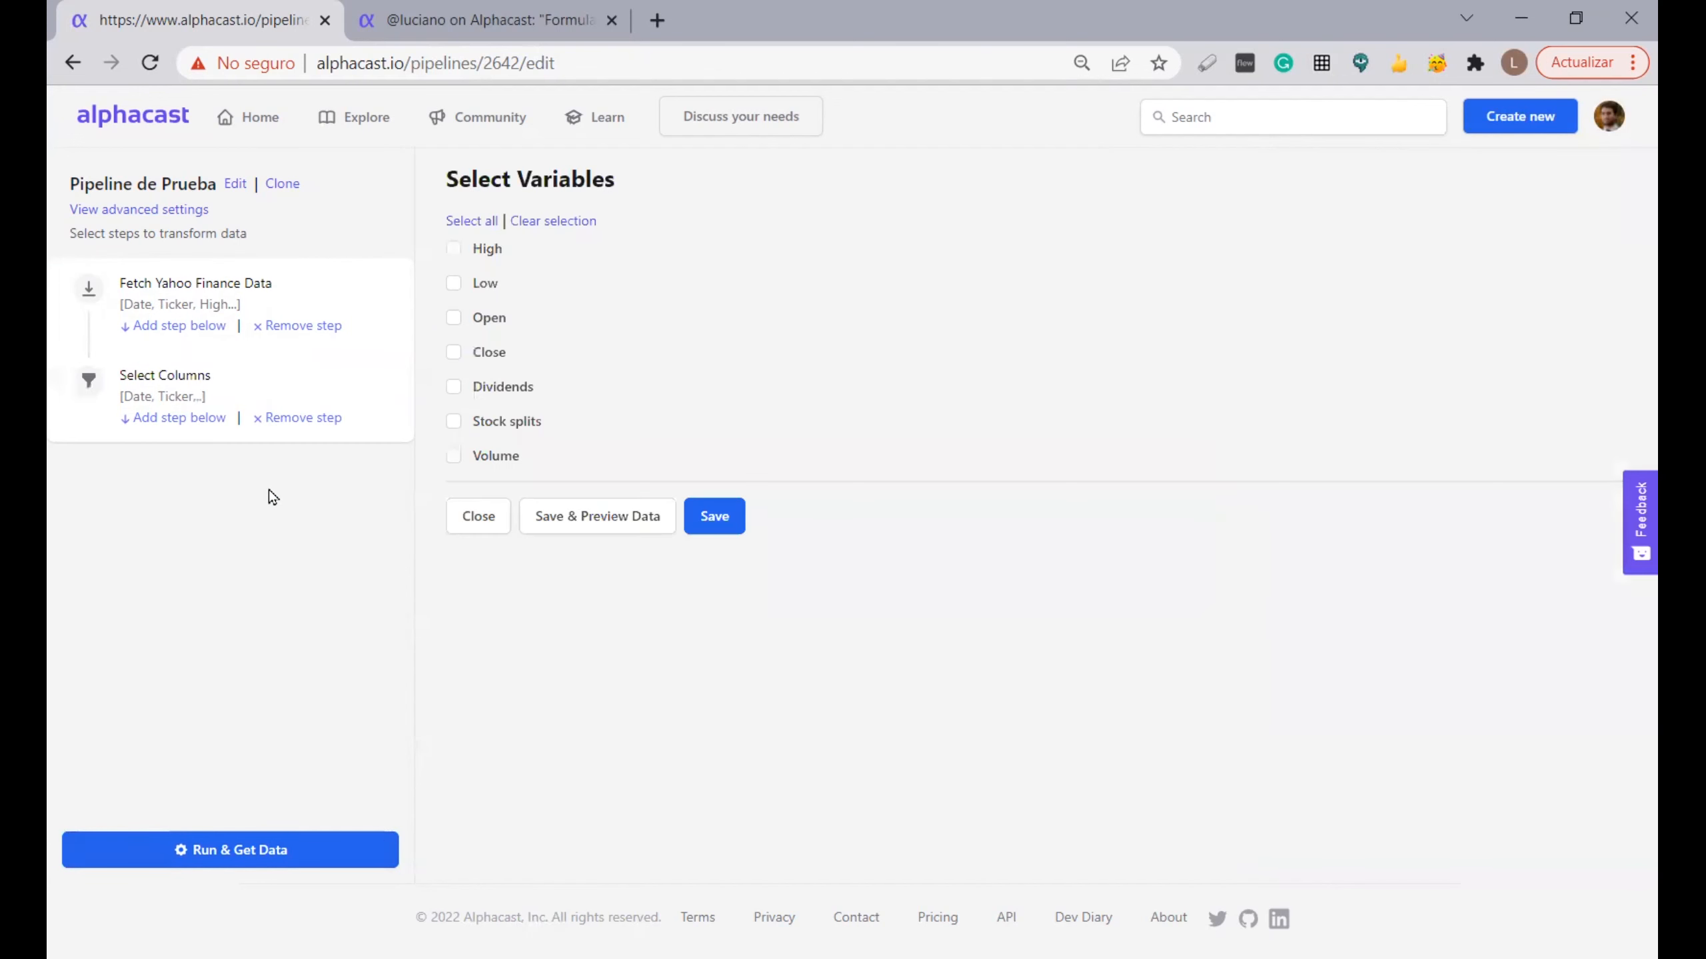
left_click(483, 320)
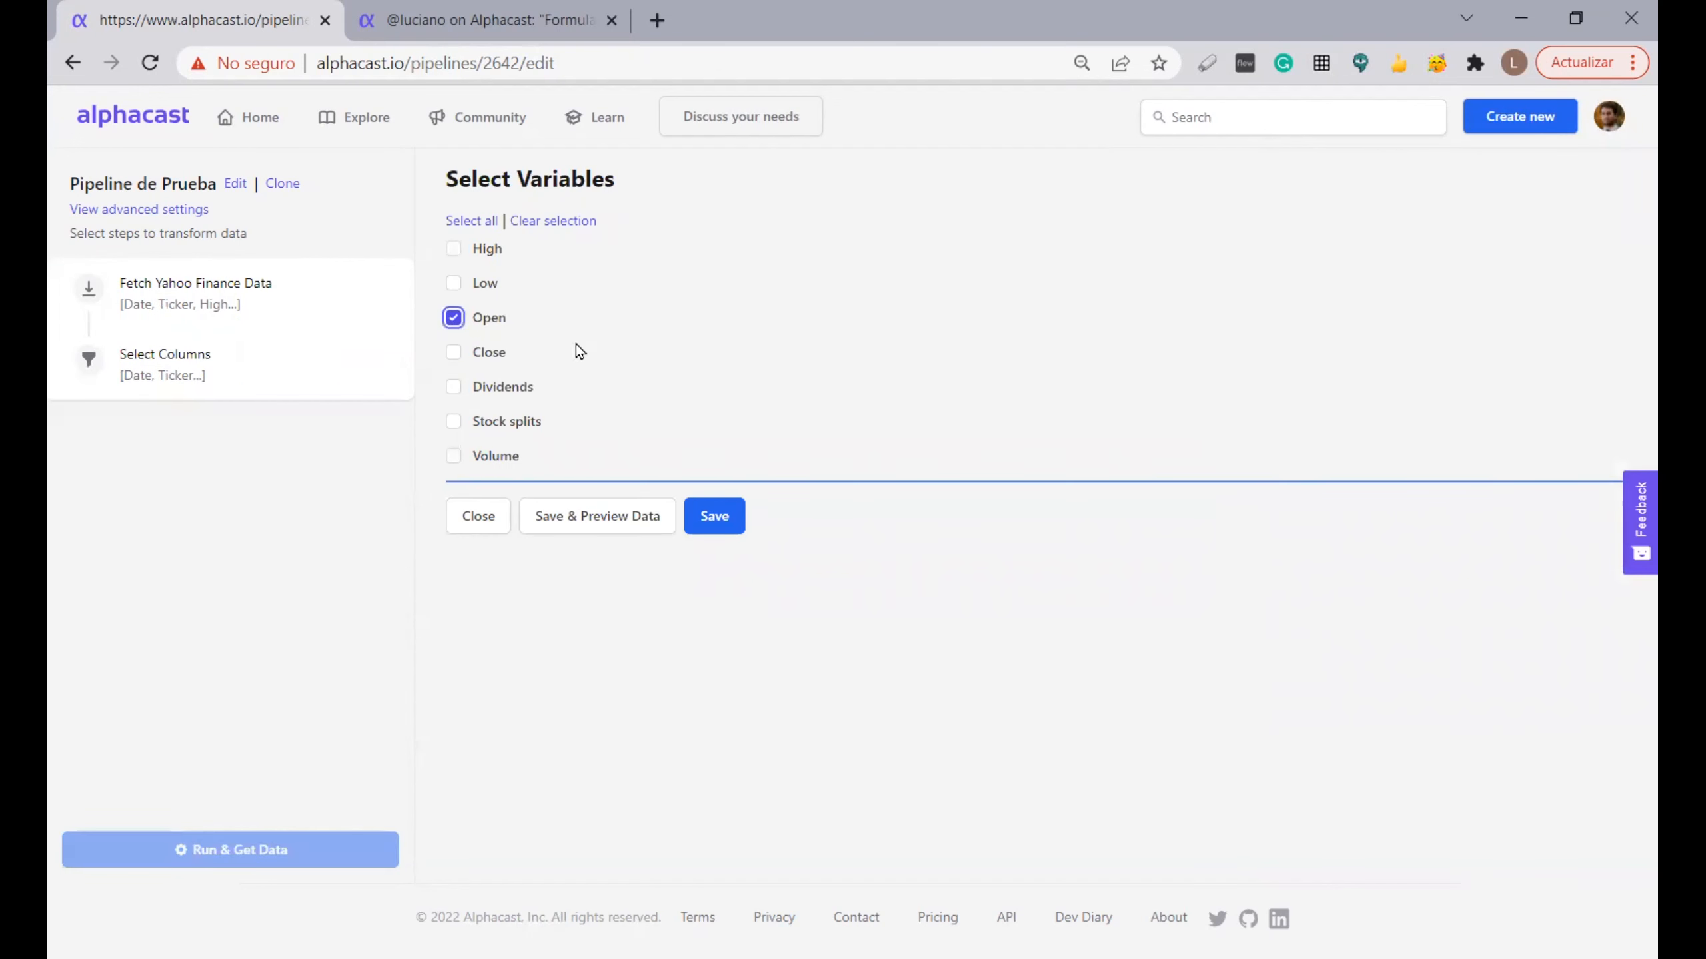
left_click(490, 321)
left_click(489, 352)
left_click(713, 515)
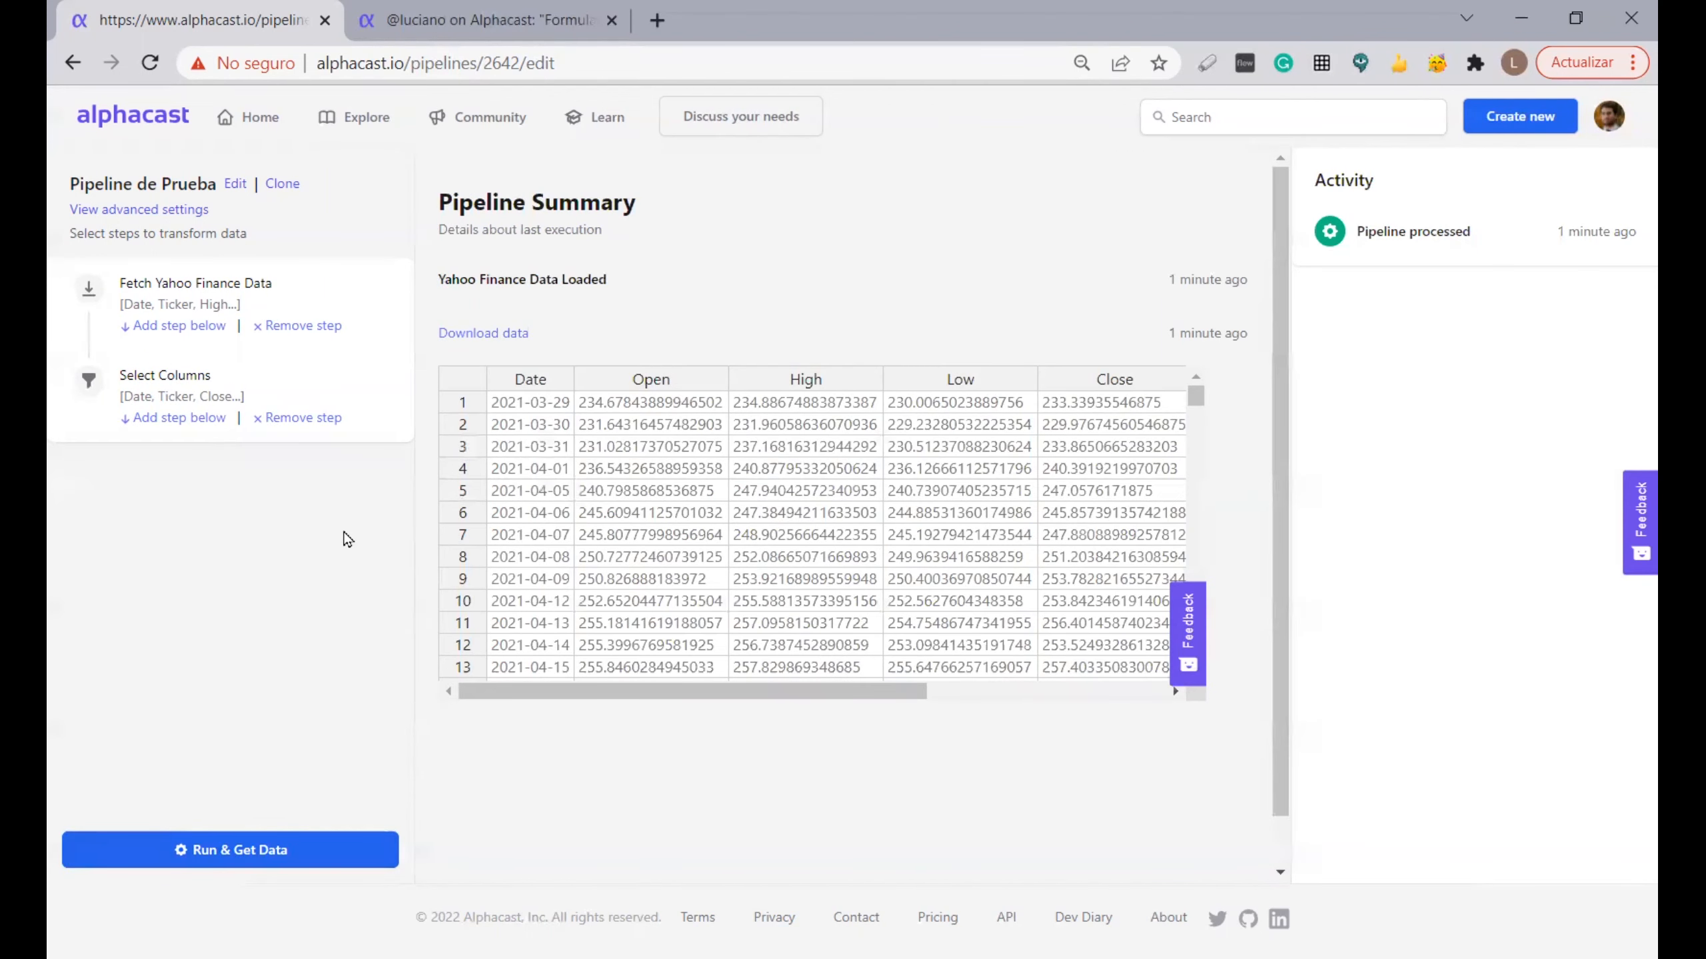
Add a Calculate variable step below Select Columns and name its new column close_2
left_click(176, 427)
left_click(208, 481)
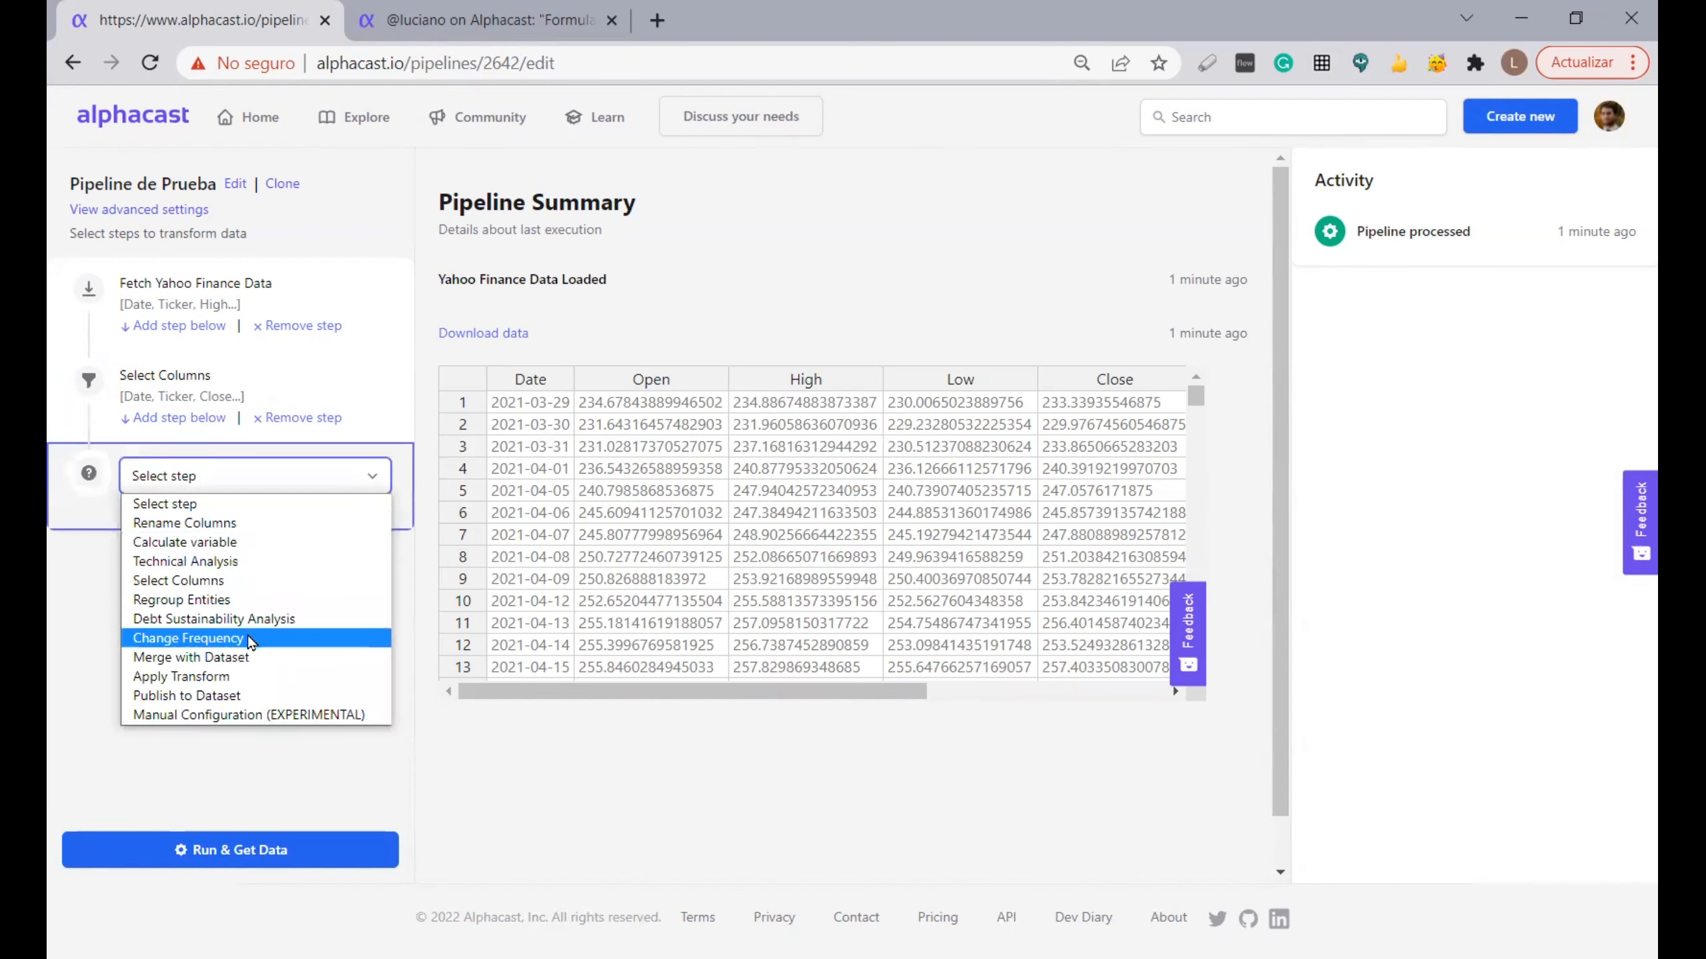
left_click(183, 546)
left_click(561, 262)
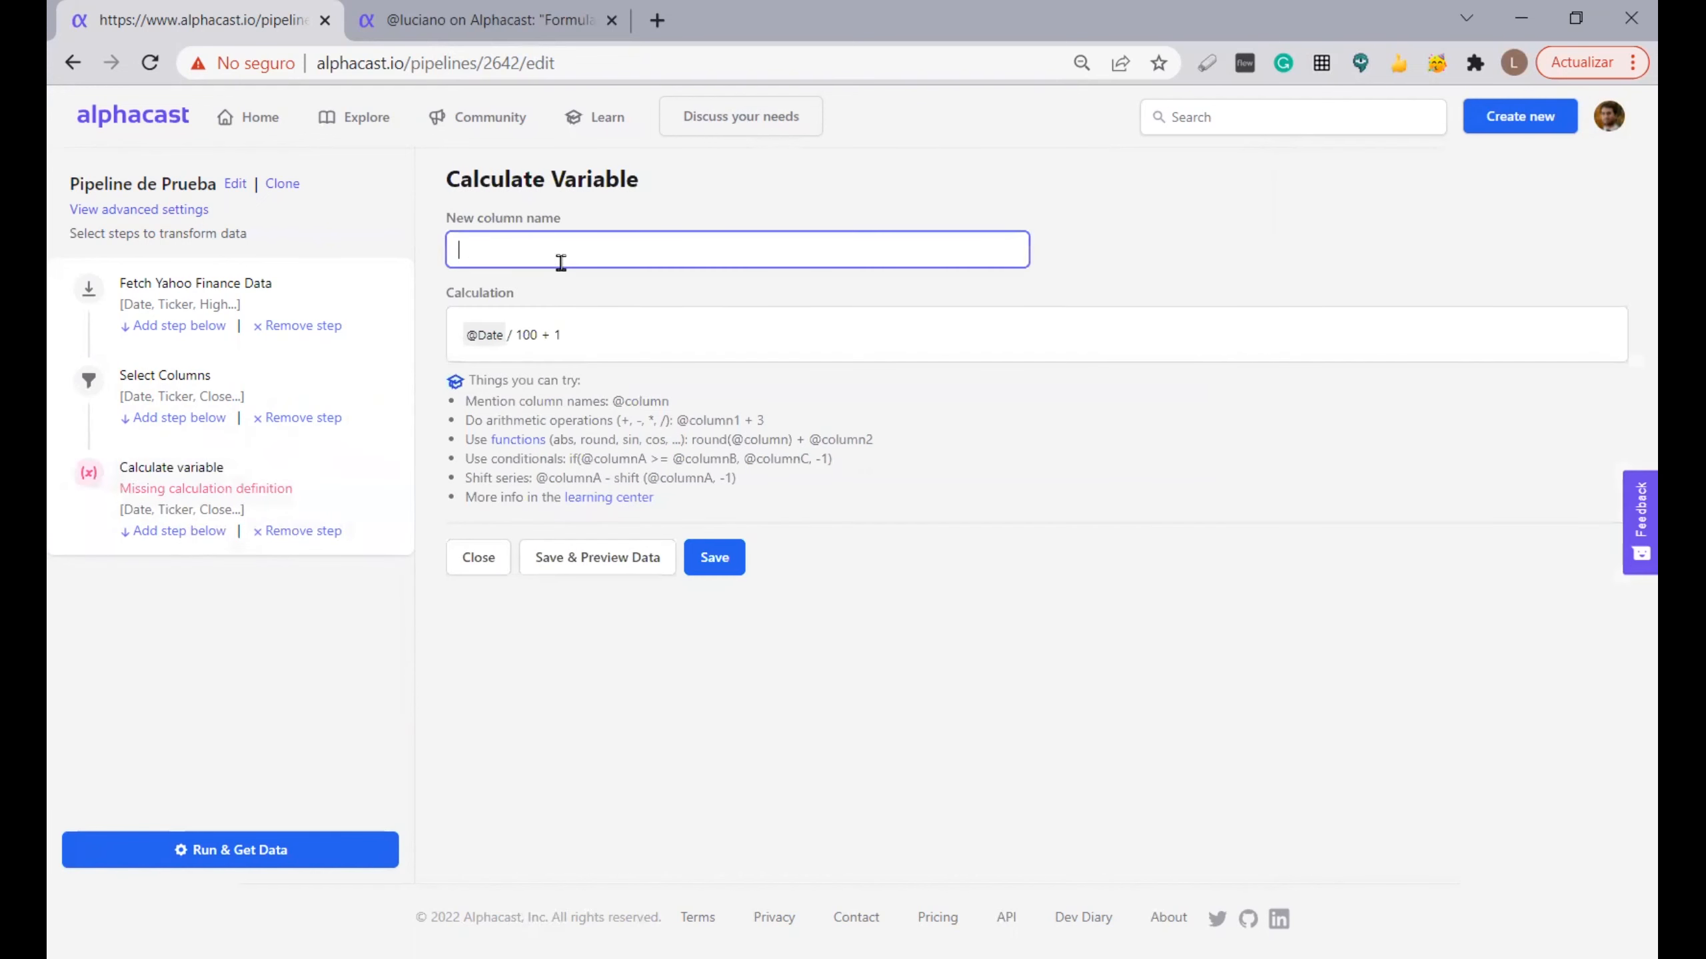
type("close_")
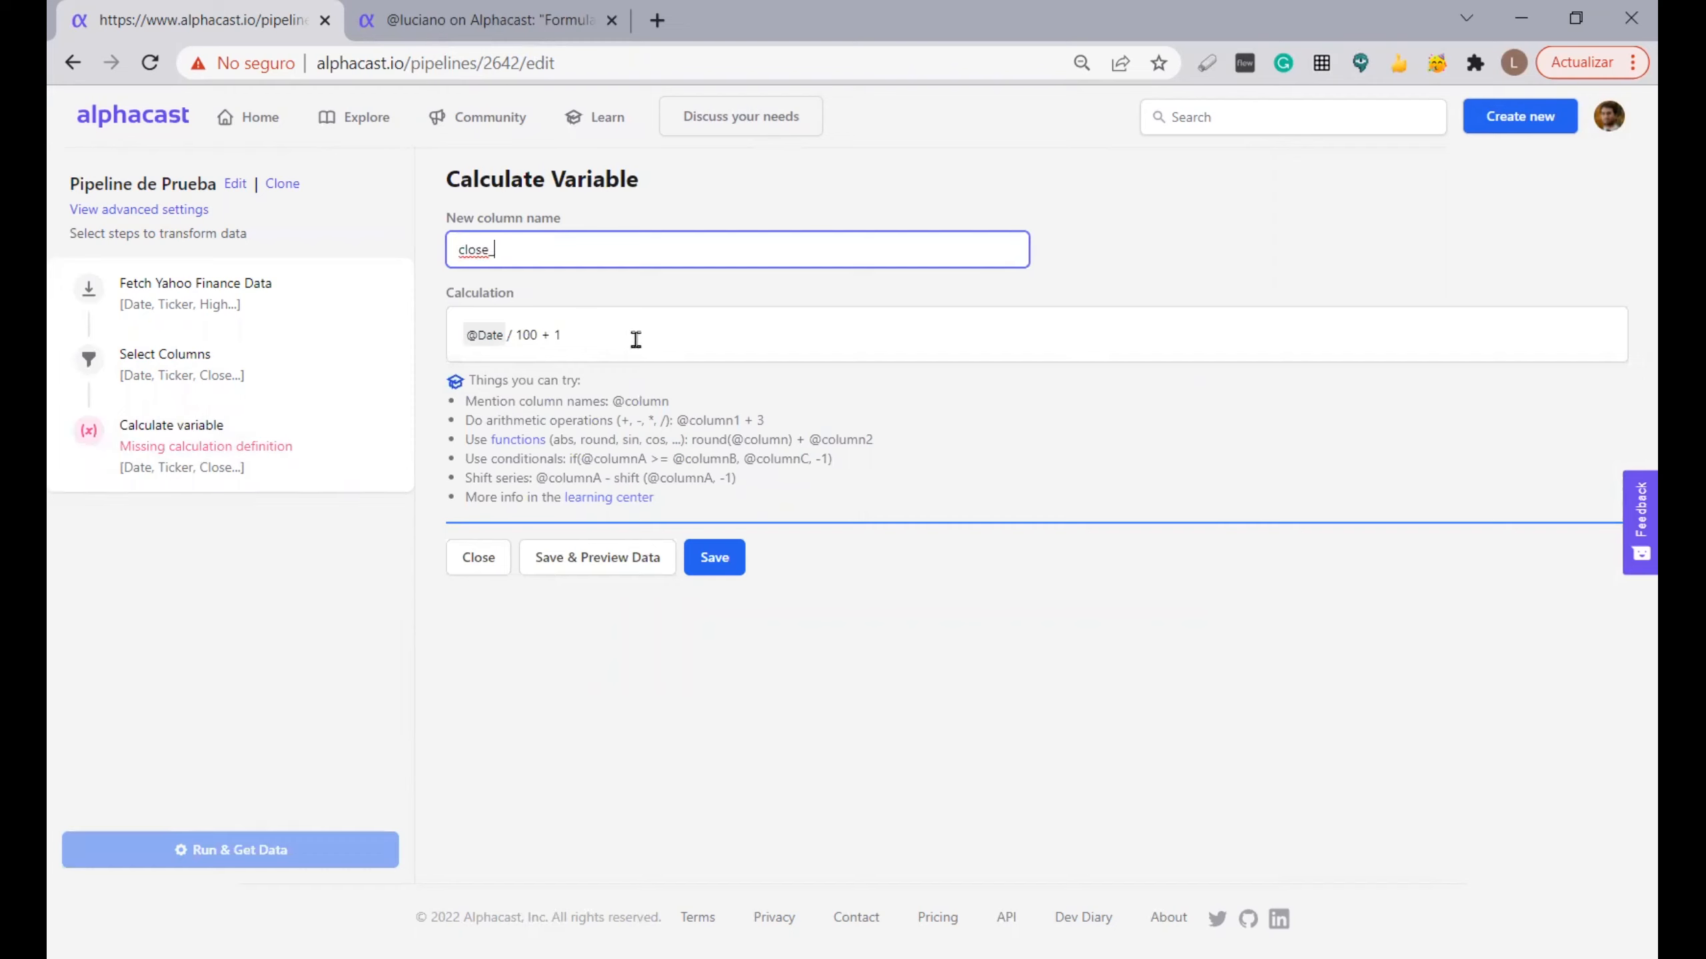
type("2")
left_click_drag(636, 339, 442, 343)
key("BackSpace")
key("BackSpace")
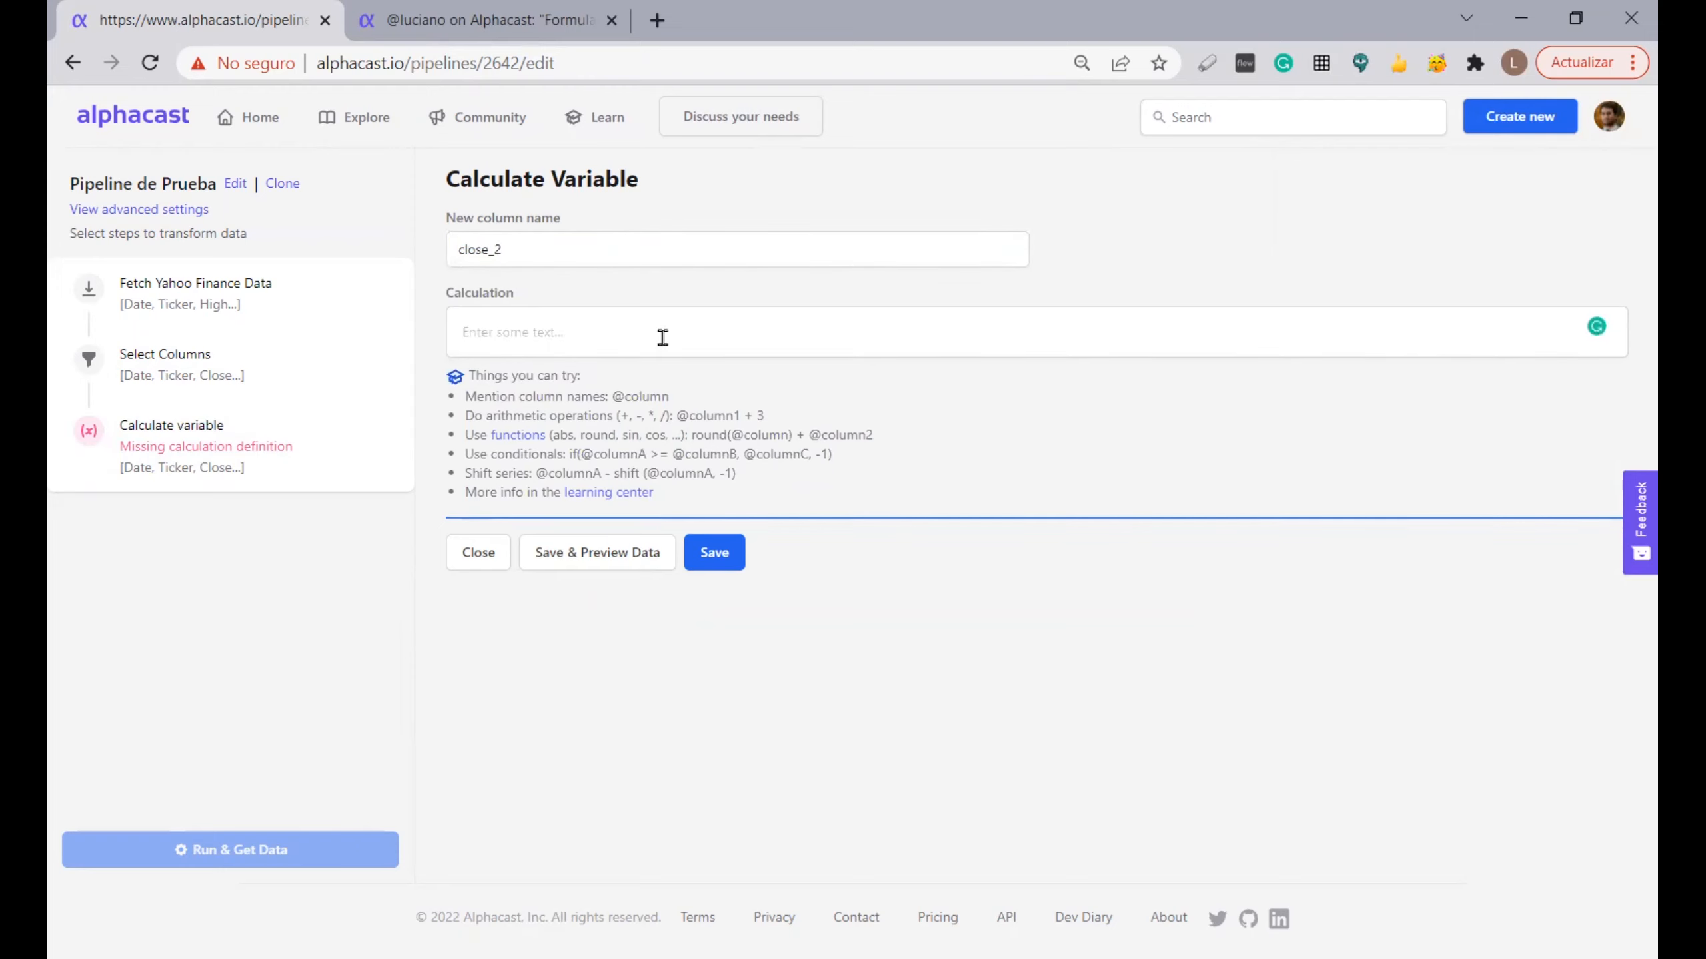
type("@c")
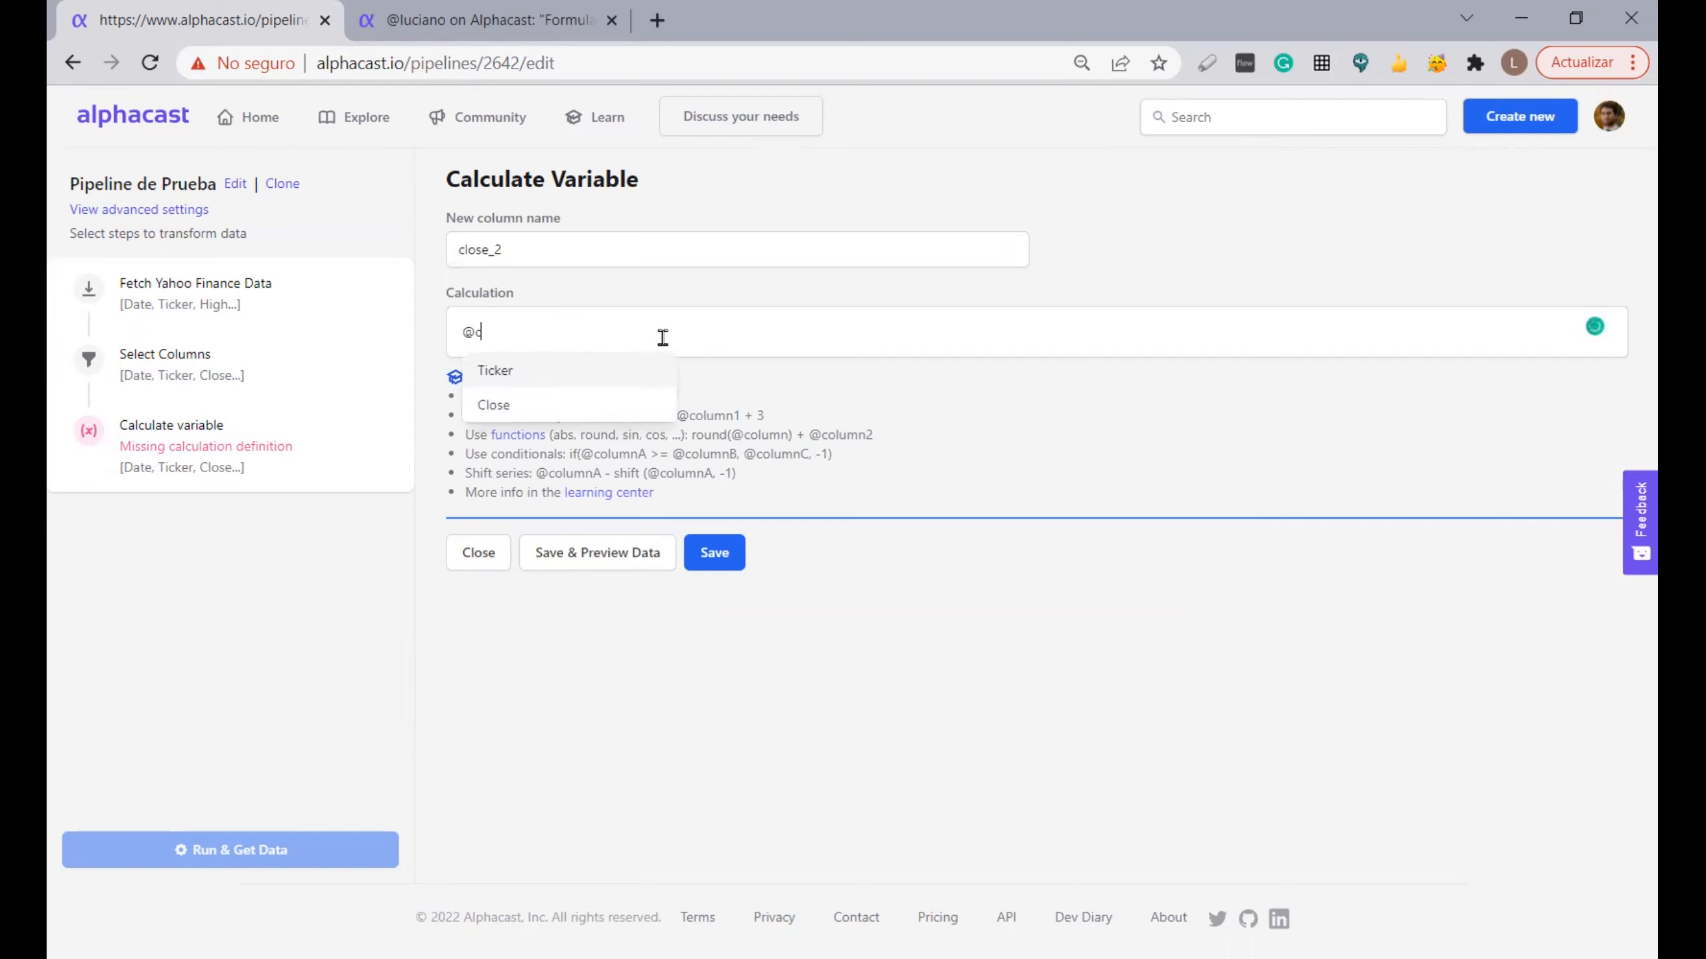
left_click(548, 405)
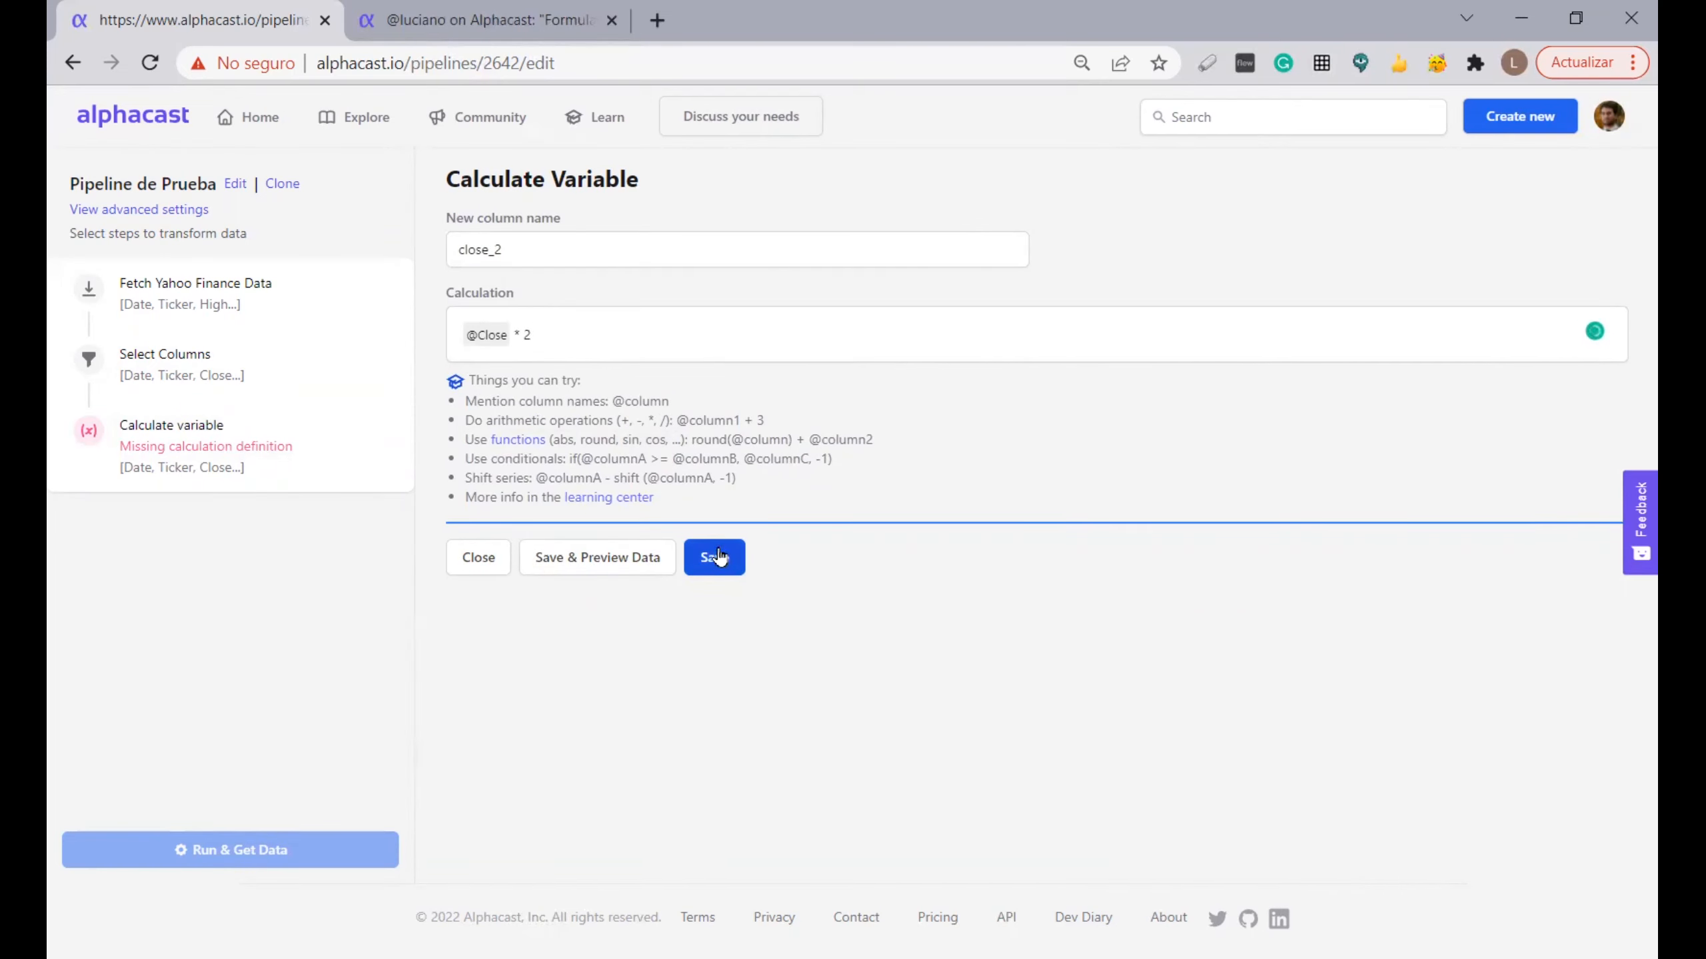
left_click(642, 564)
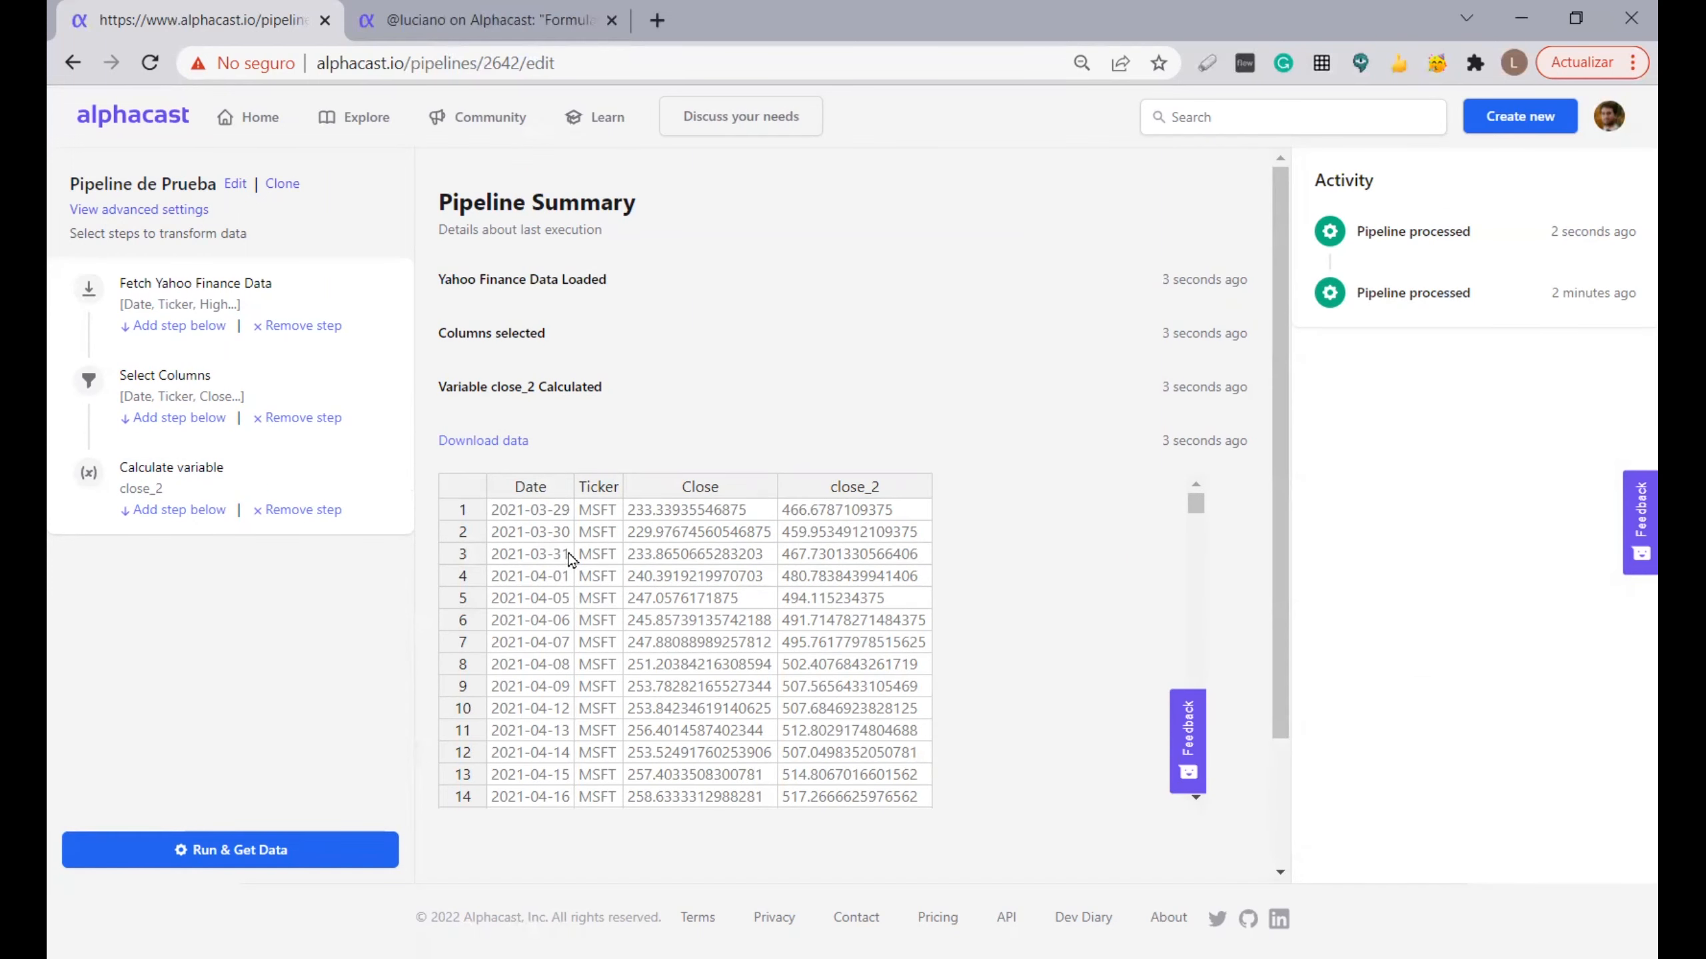
left_click(852, 559)
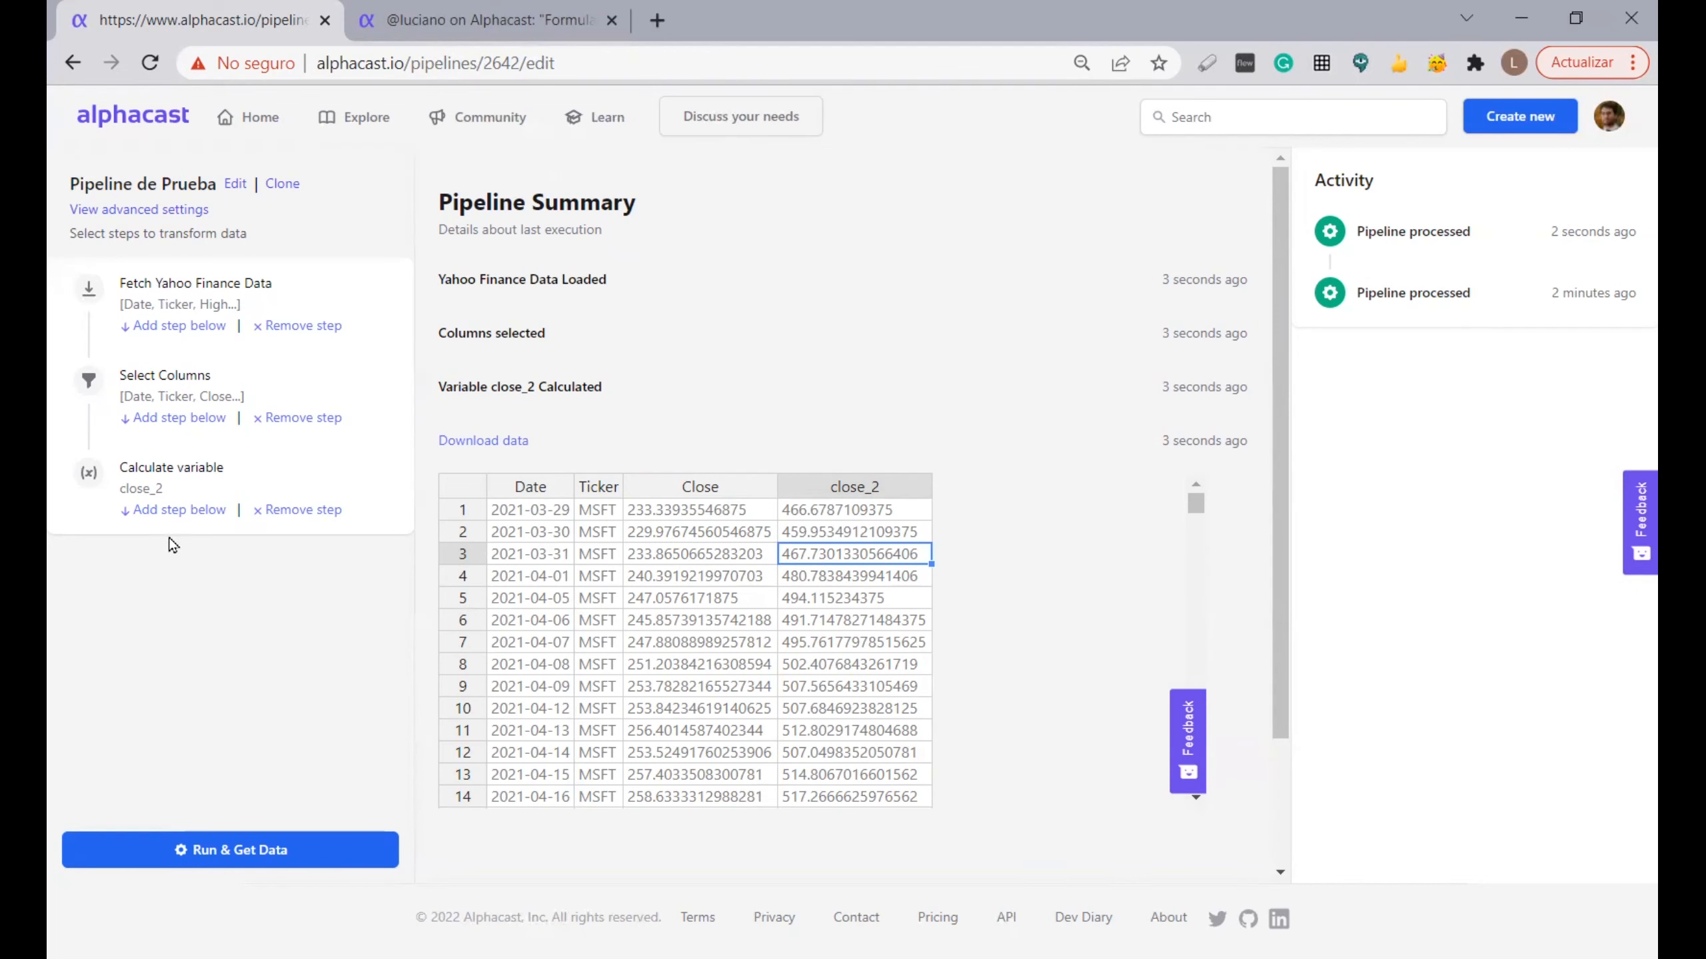
Add another Calculate variable step below the close_2 calculation
left_click(176, 509)
left_click(217, 566)
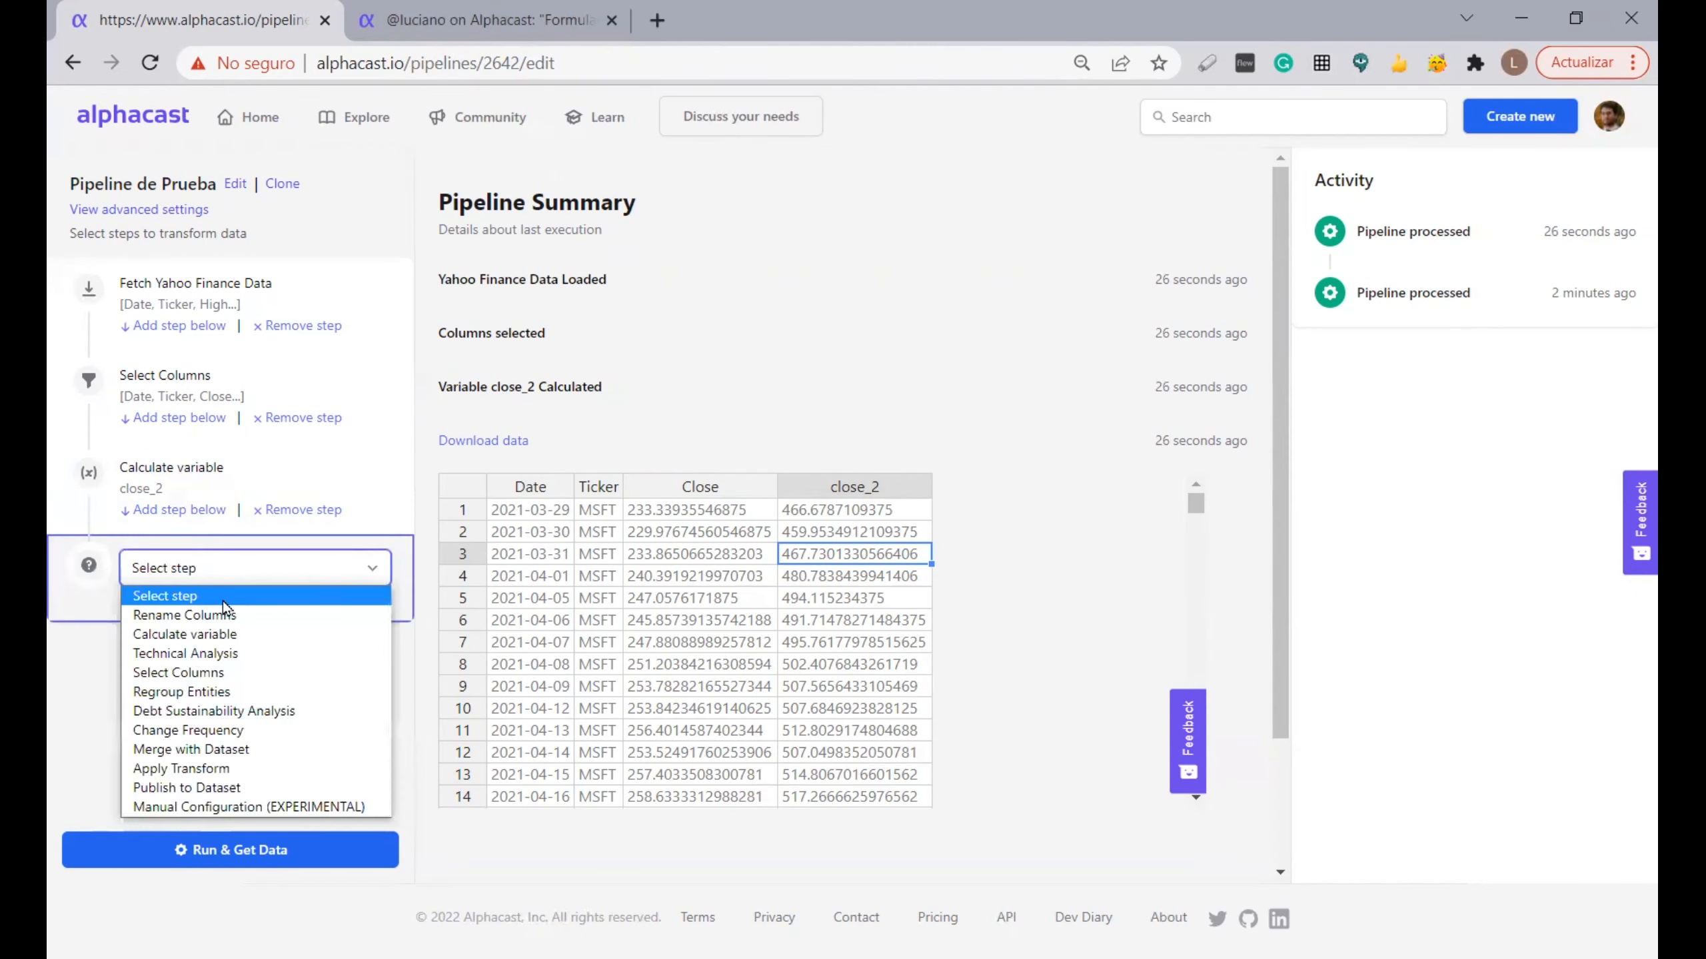
left_click(238, 640)
left_click(574, 249)
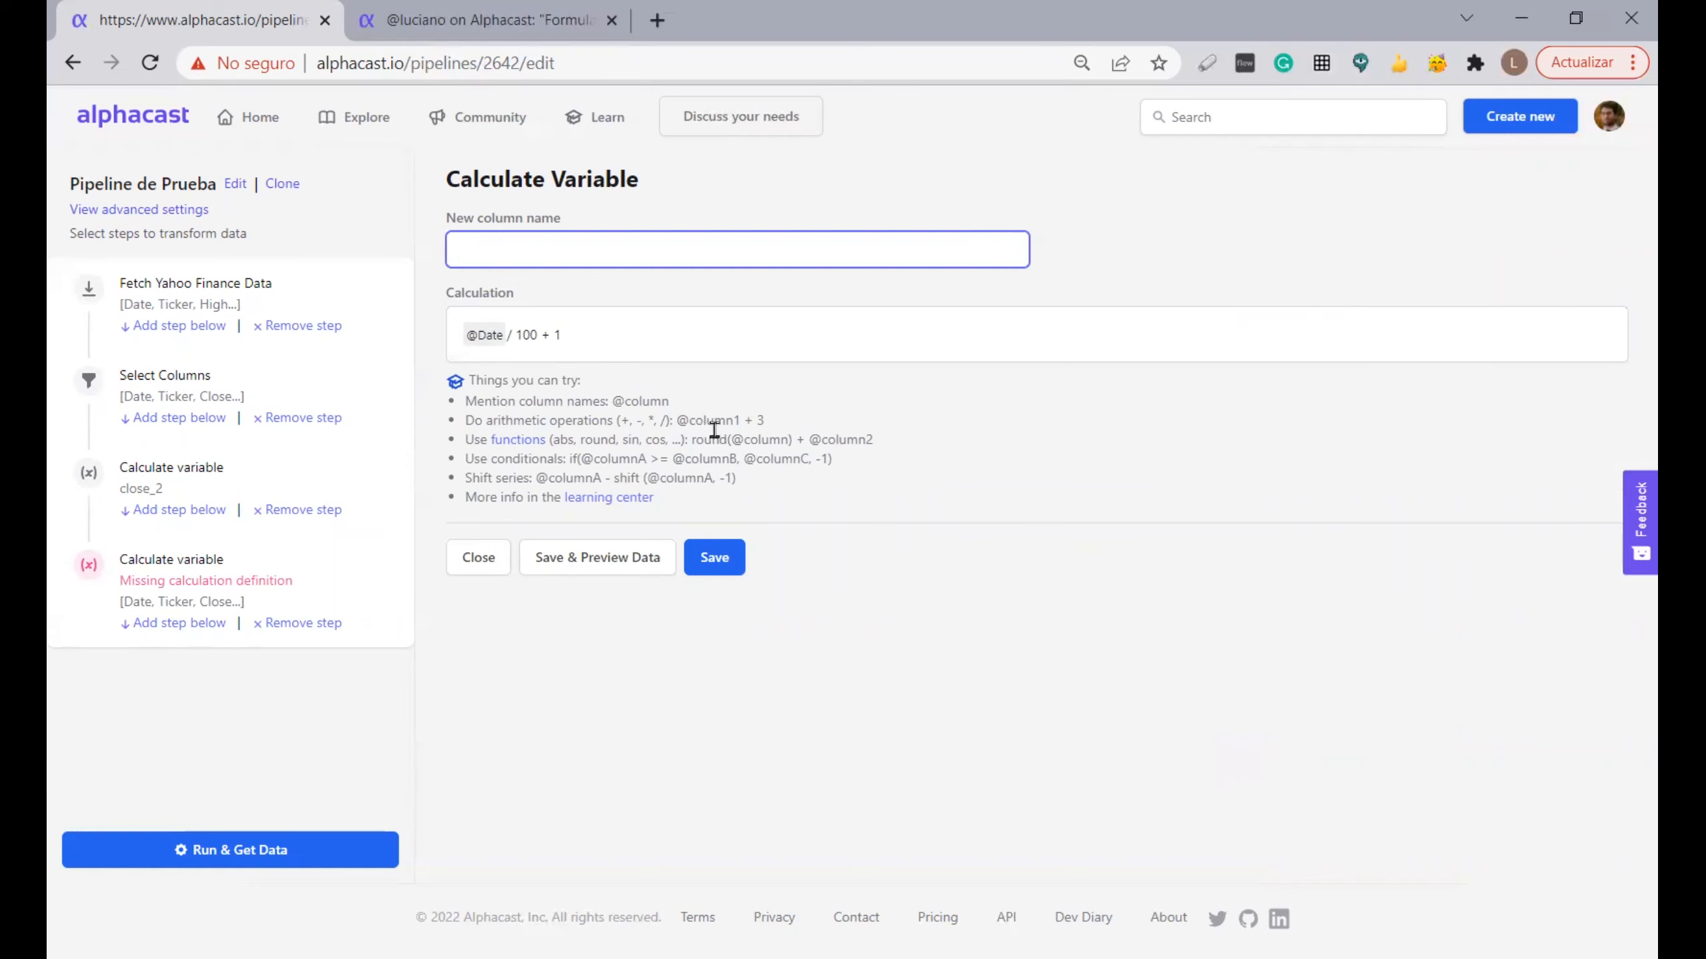
Read through the formula editor's reference of operators, comparison, logical, row and group functions, and return to the pipeline
left_click(523, 449)
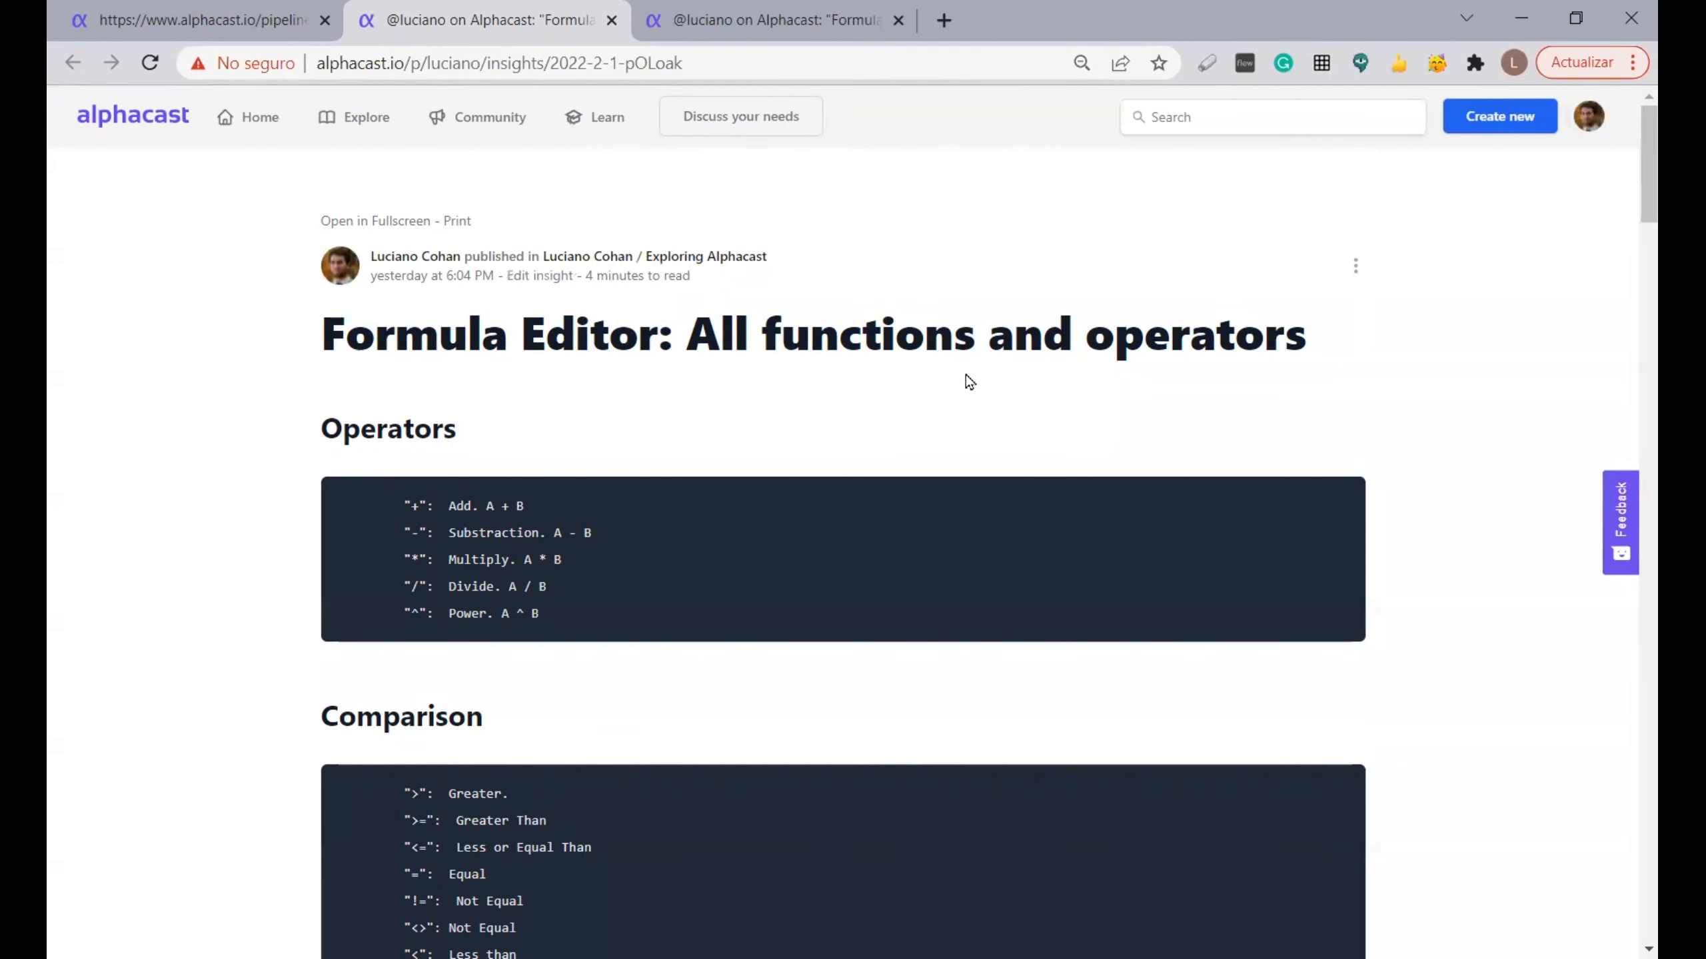
scroll(787, 413, "down", 8)
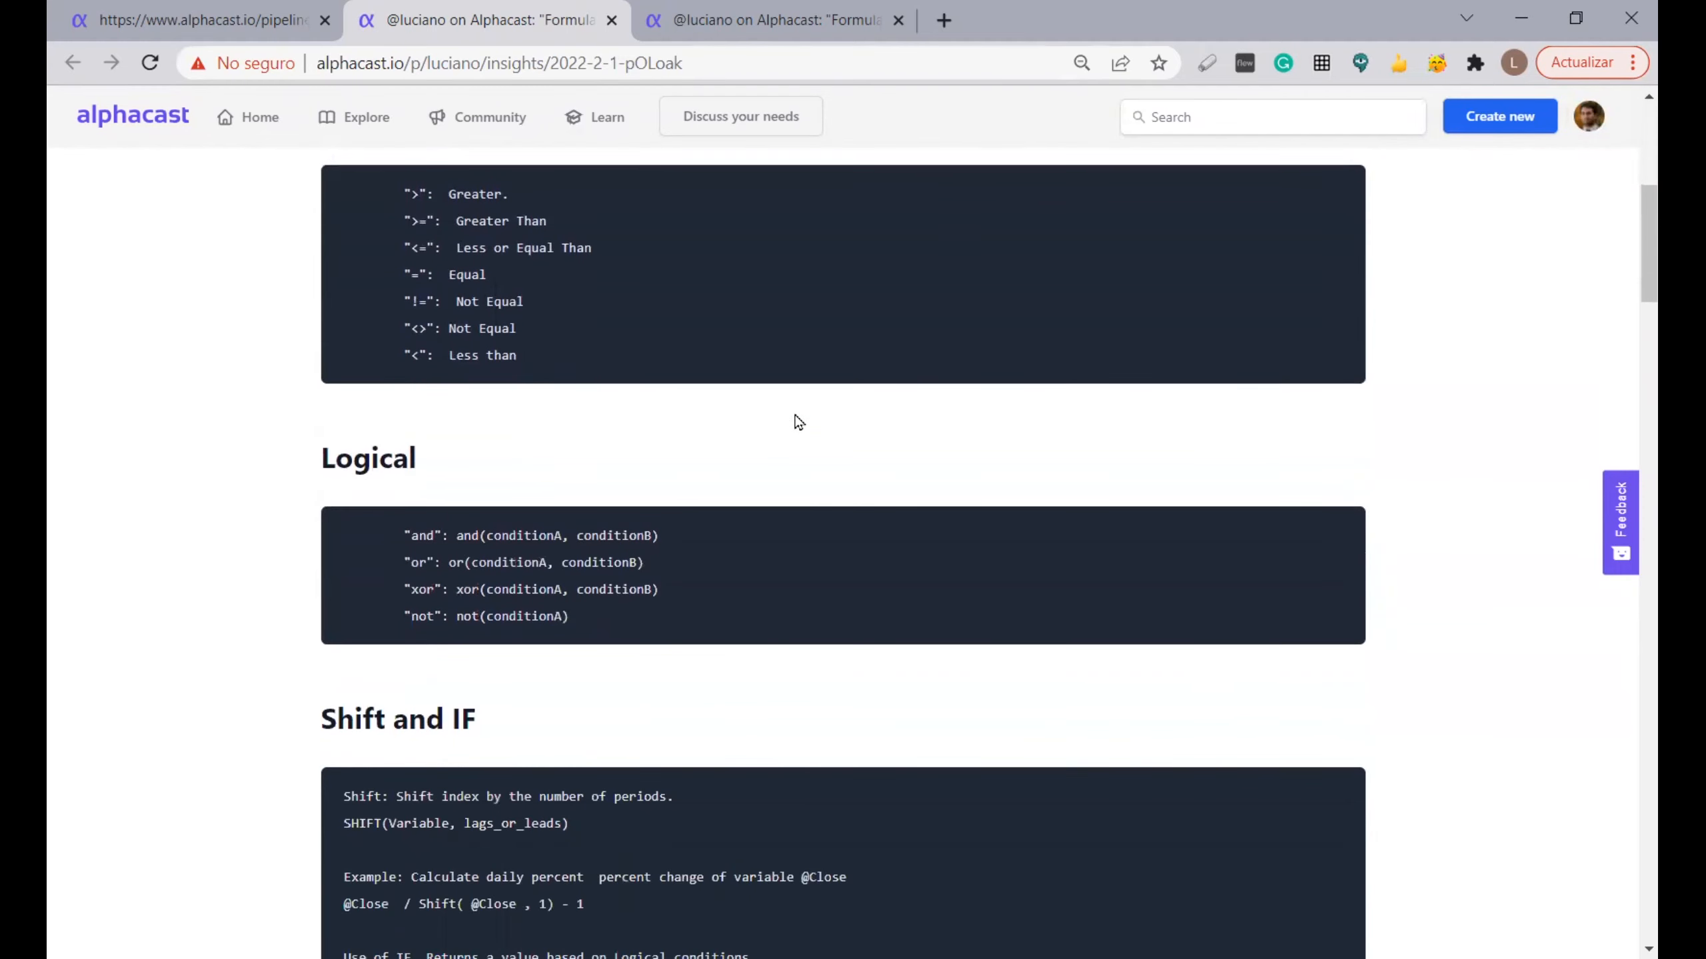
scroll(796, 421, "up", 7)
scroll(639, 446, "down", 5)
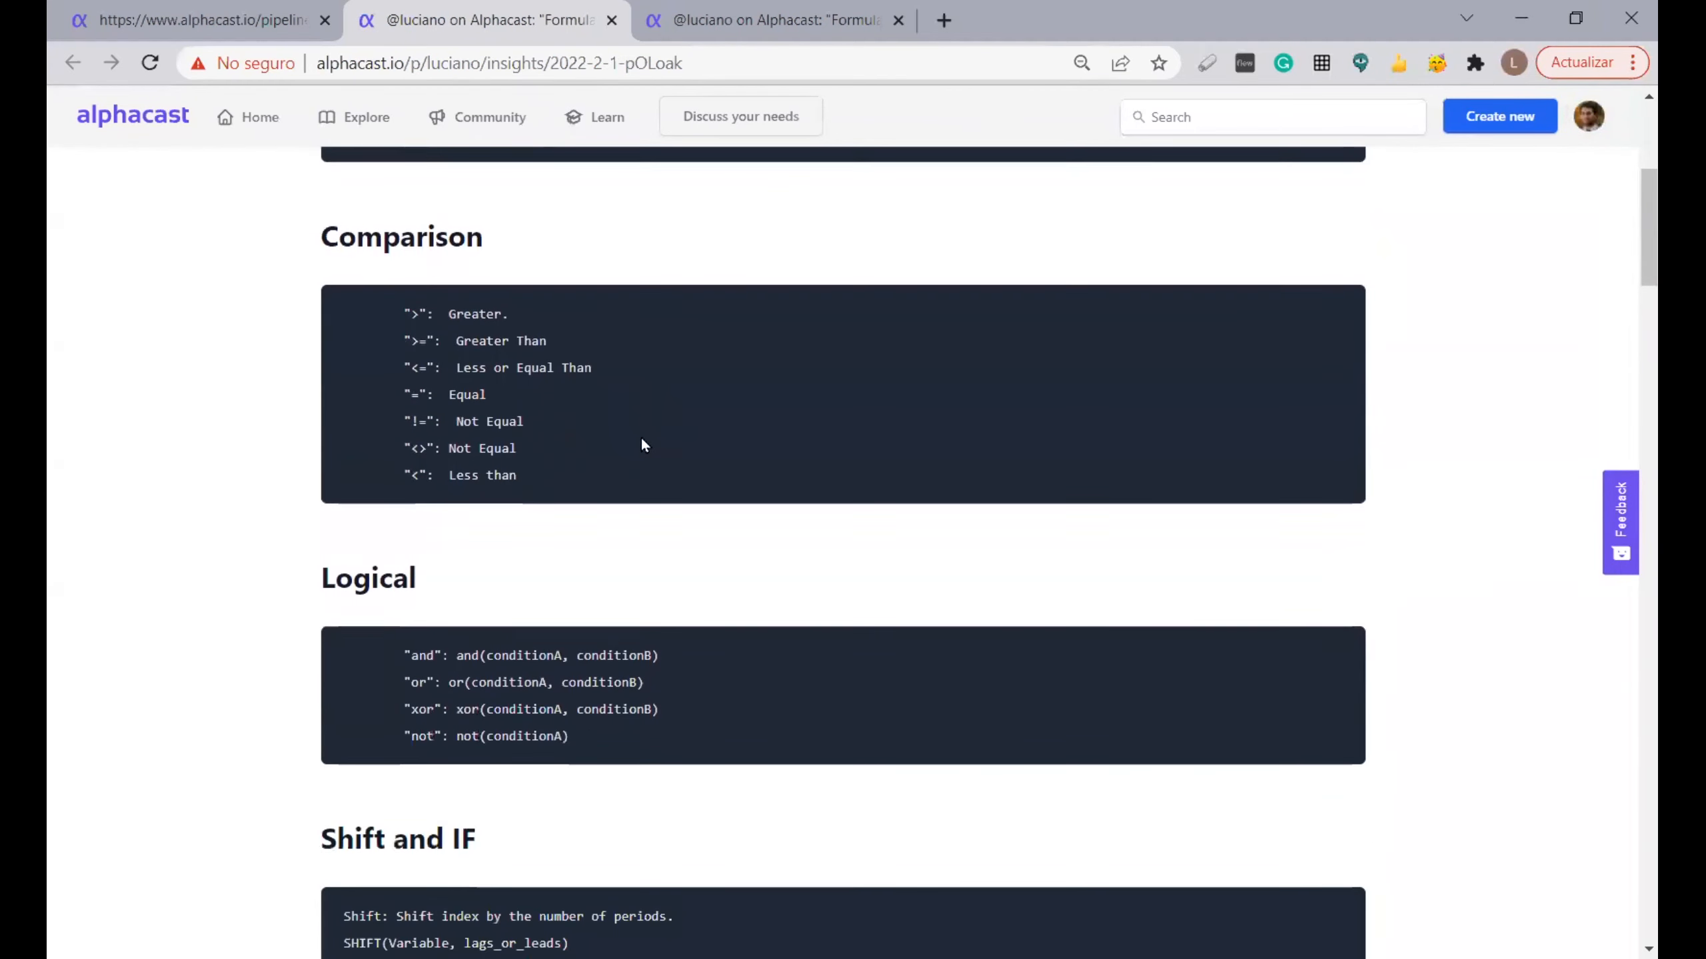
scroll(642, 446, "down", 8)
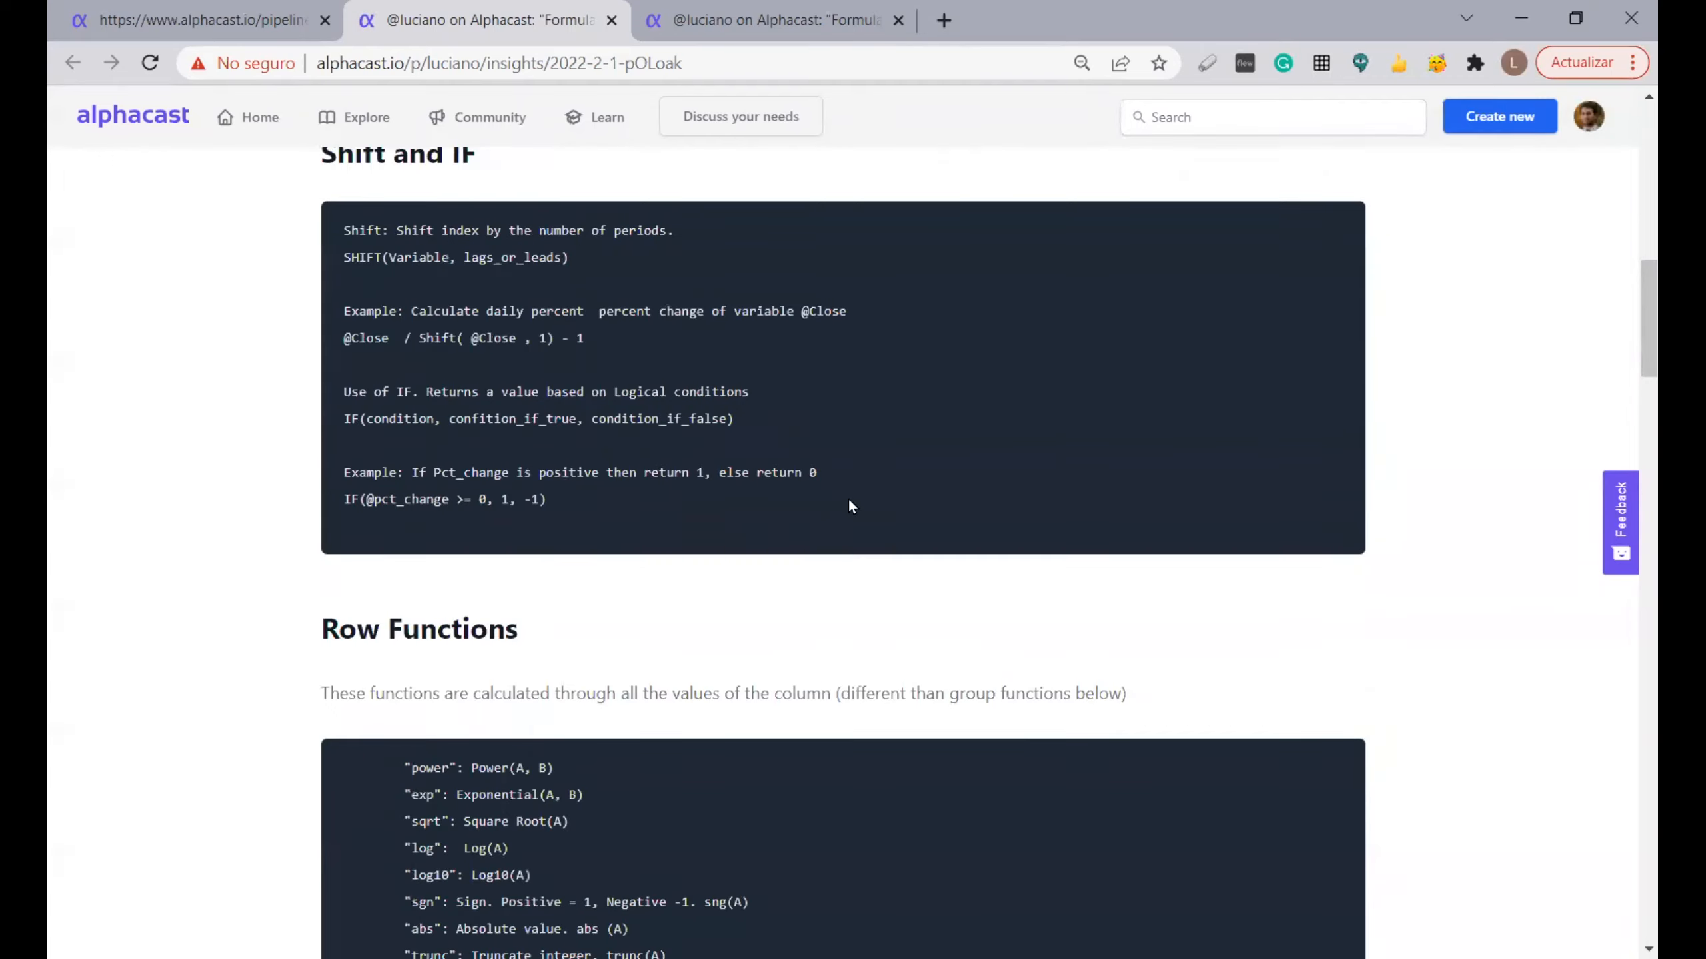
scroll(850, 505, "down", 15)
scroll(850, 500, "down", 10)
scroll(850, 496, "up", 20)
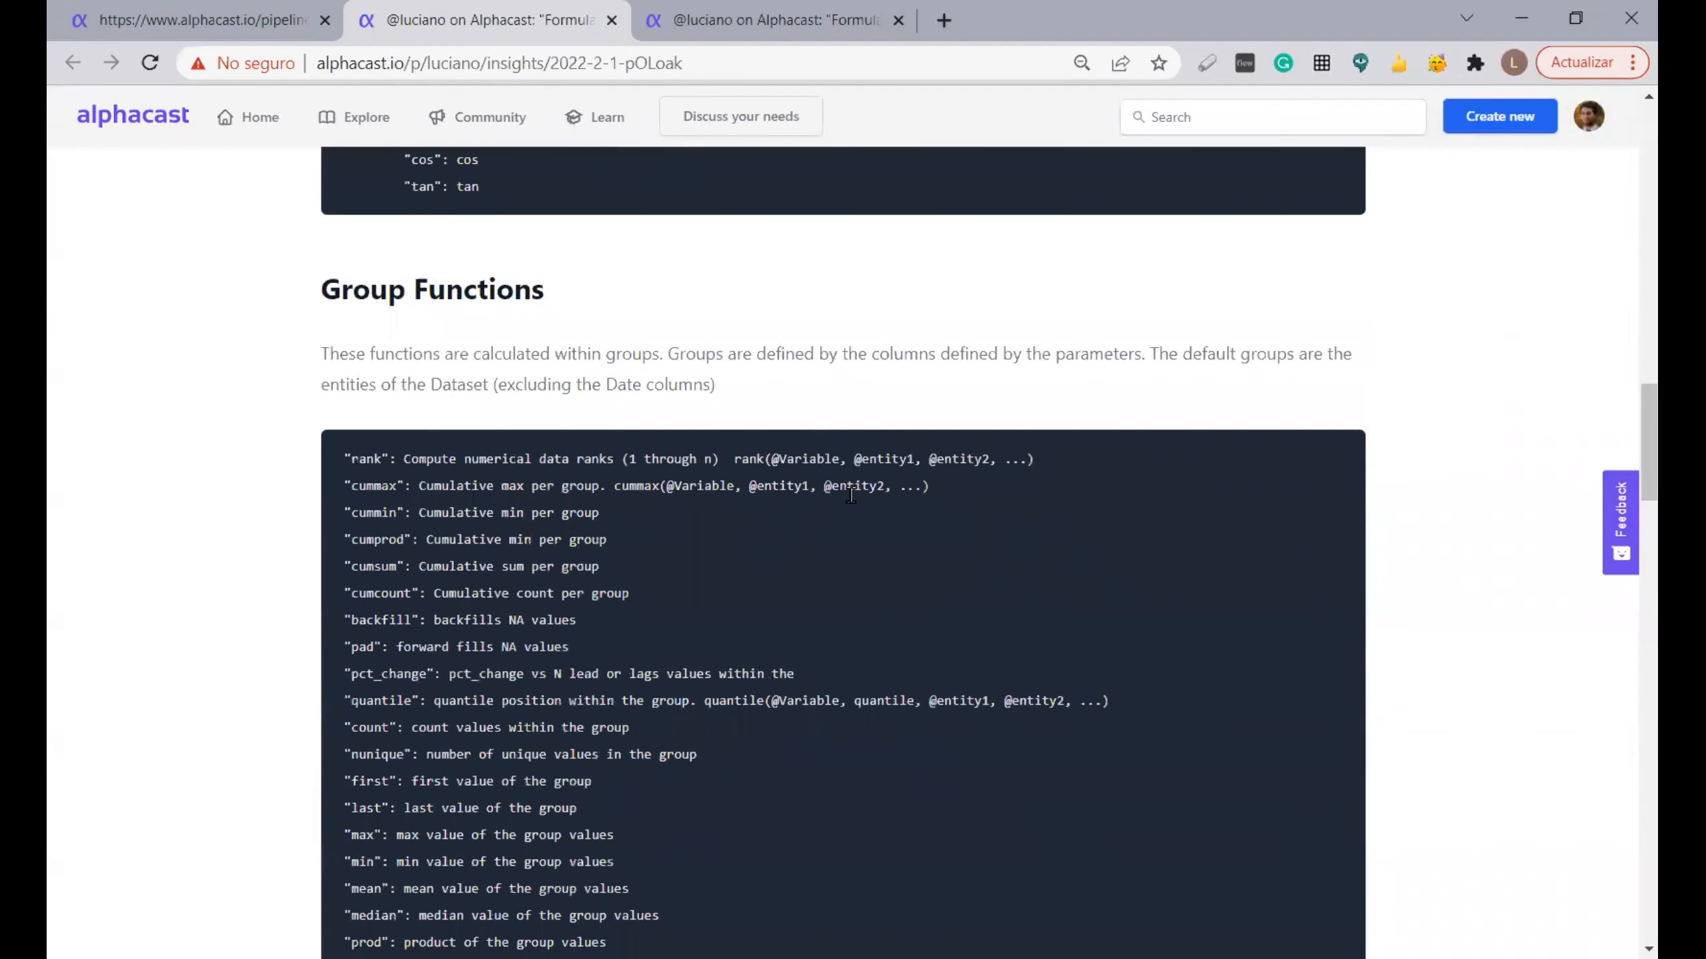
scroll(850, 496, "up", 12)
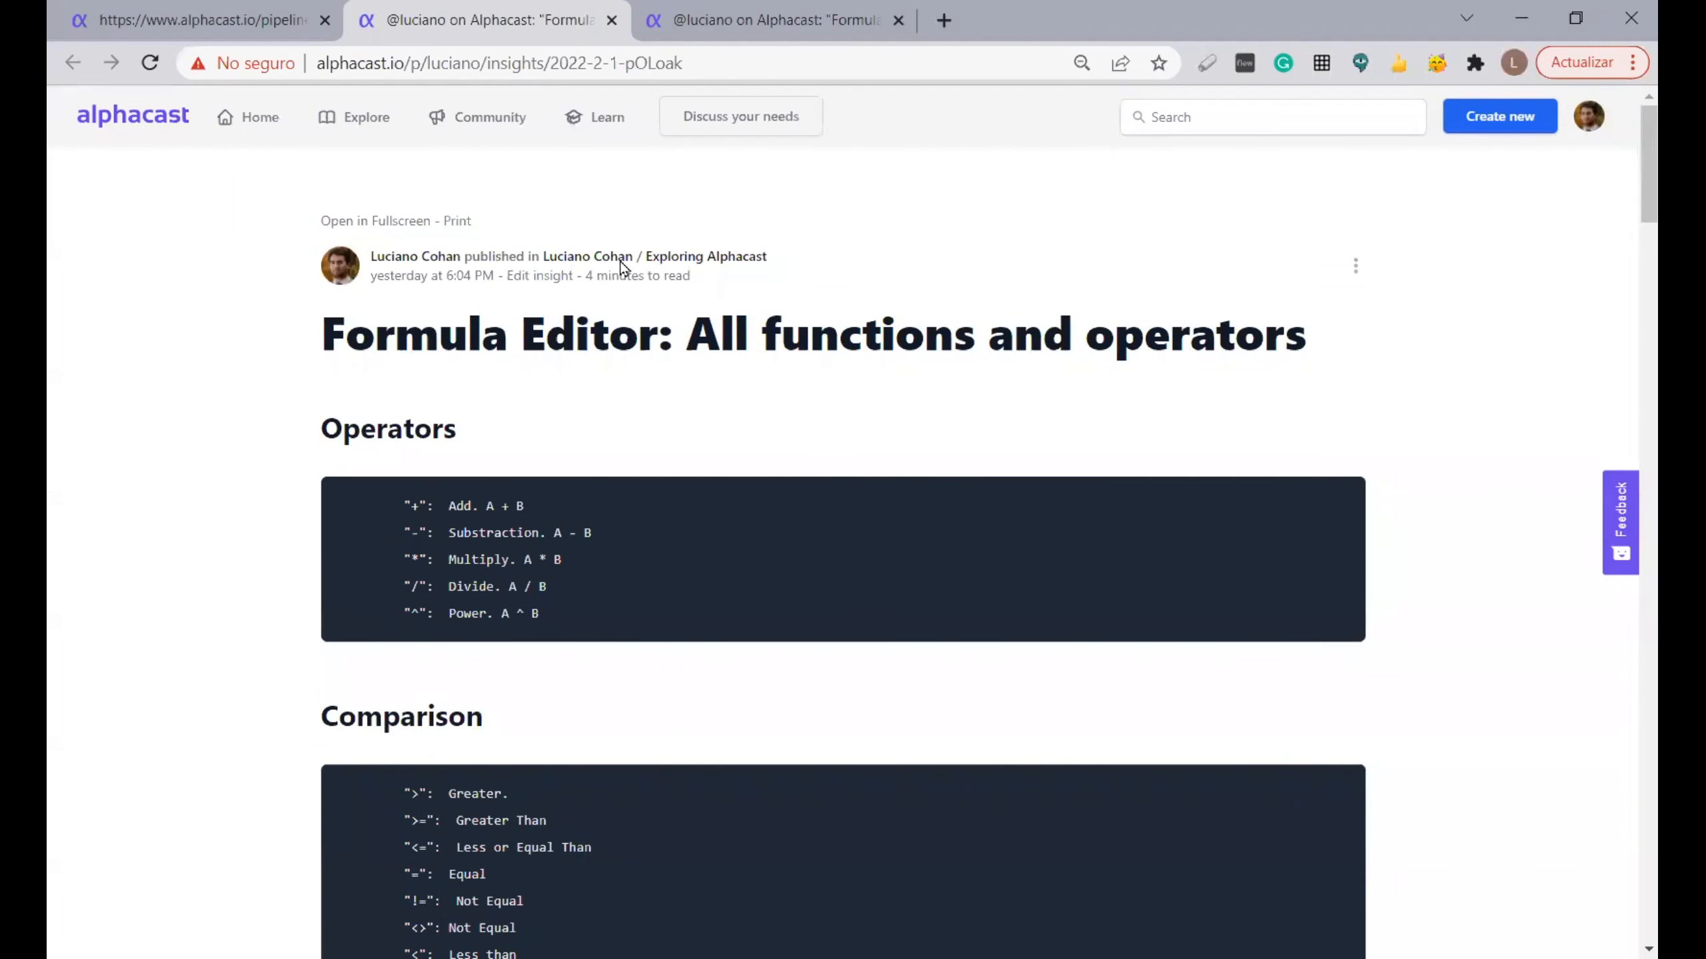
key("ctrl+shift+Tab")
Name the new calculated column Close_srqrt
left_click(747, 251)
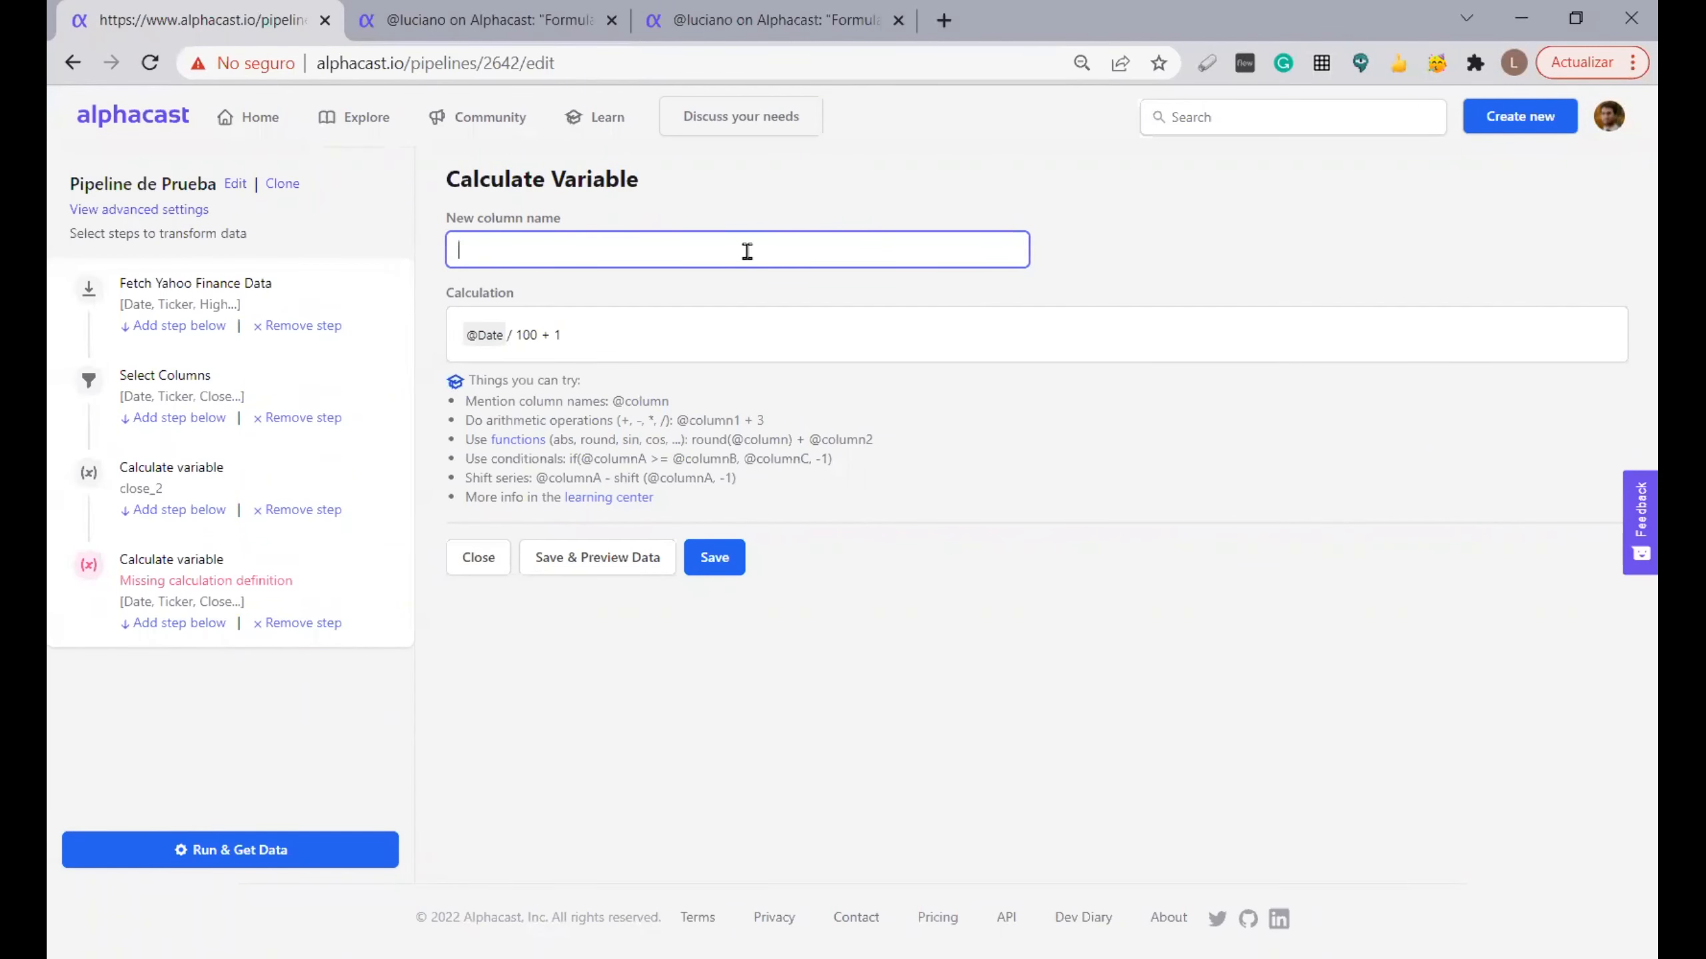
type("Close")
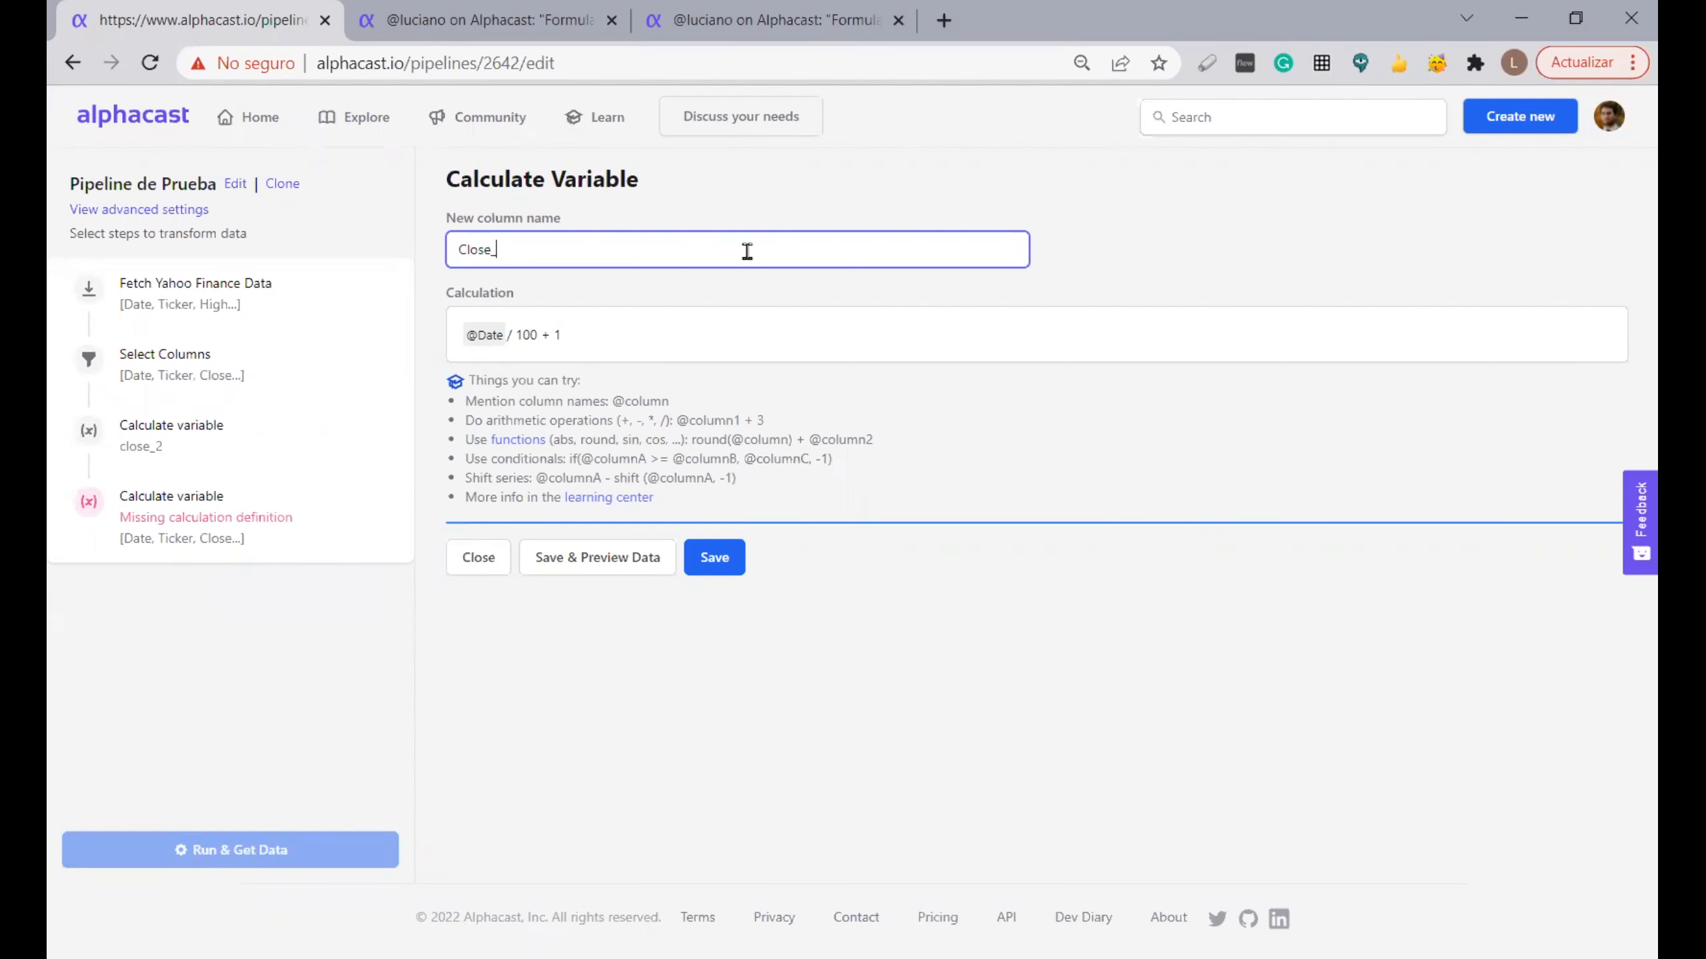
type("_srqrt")
triple_click(500, 334)
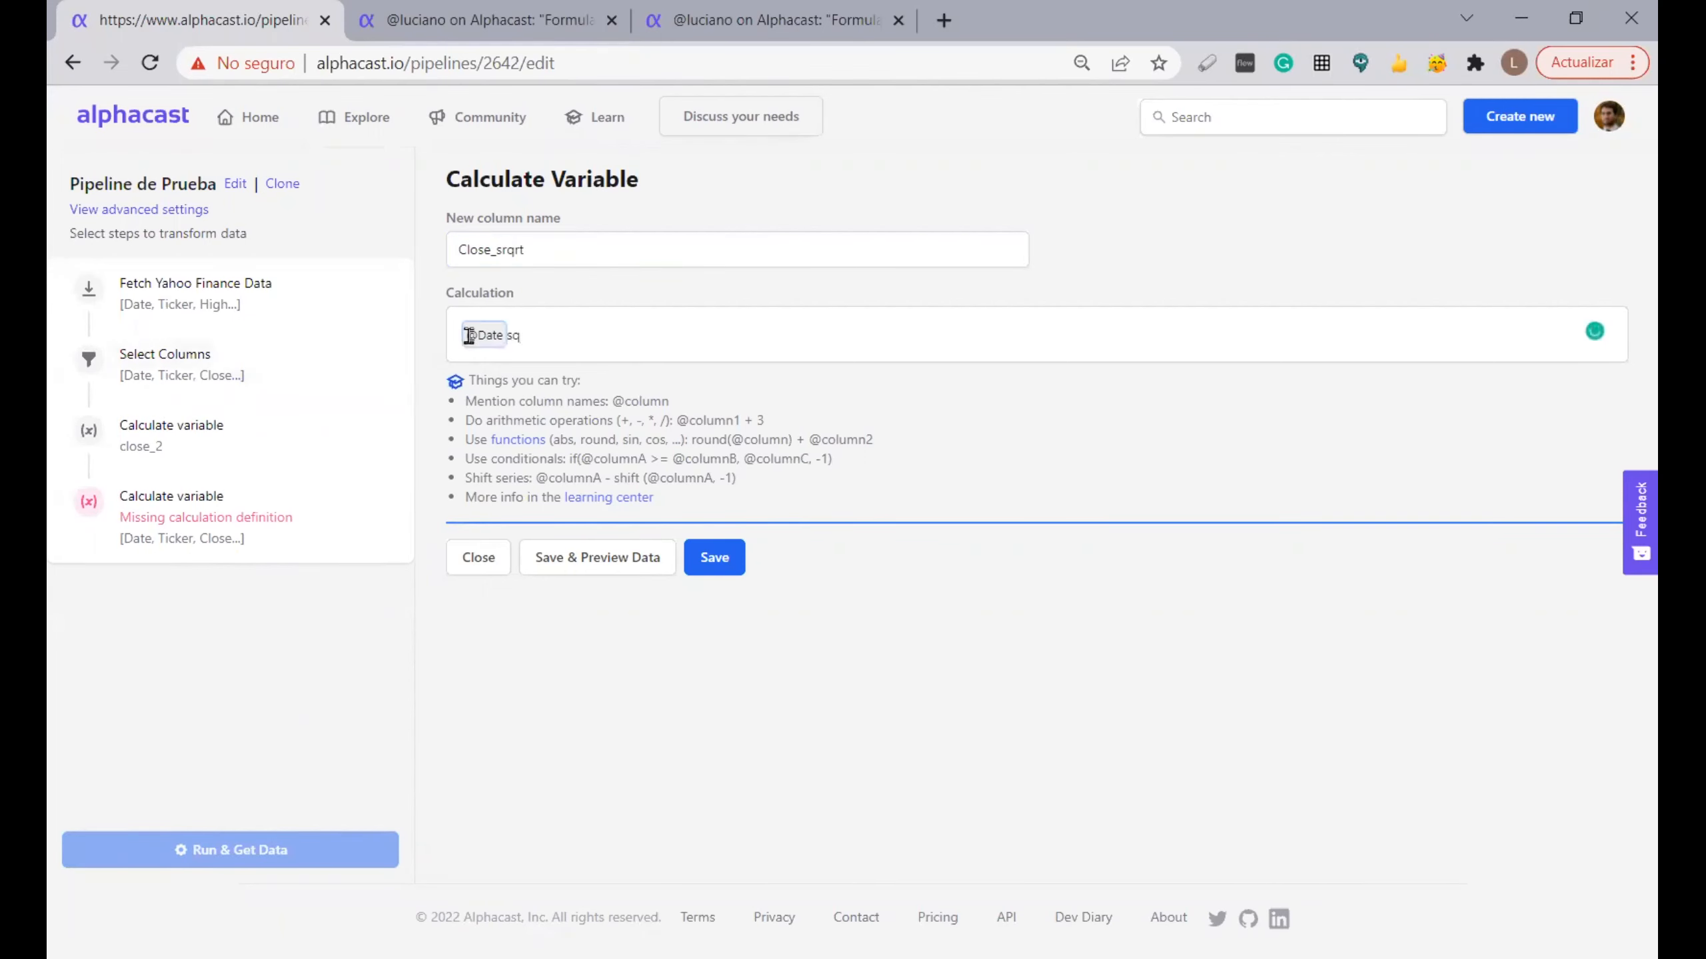
type("sqrt(")
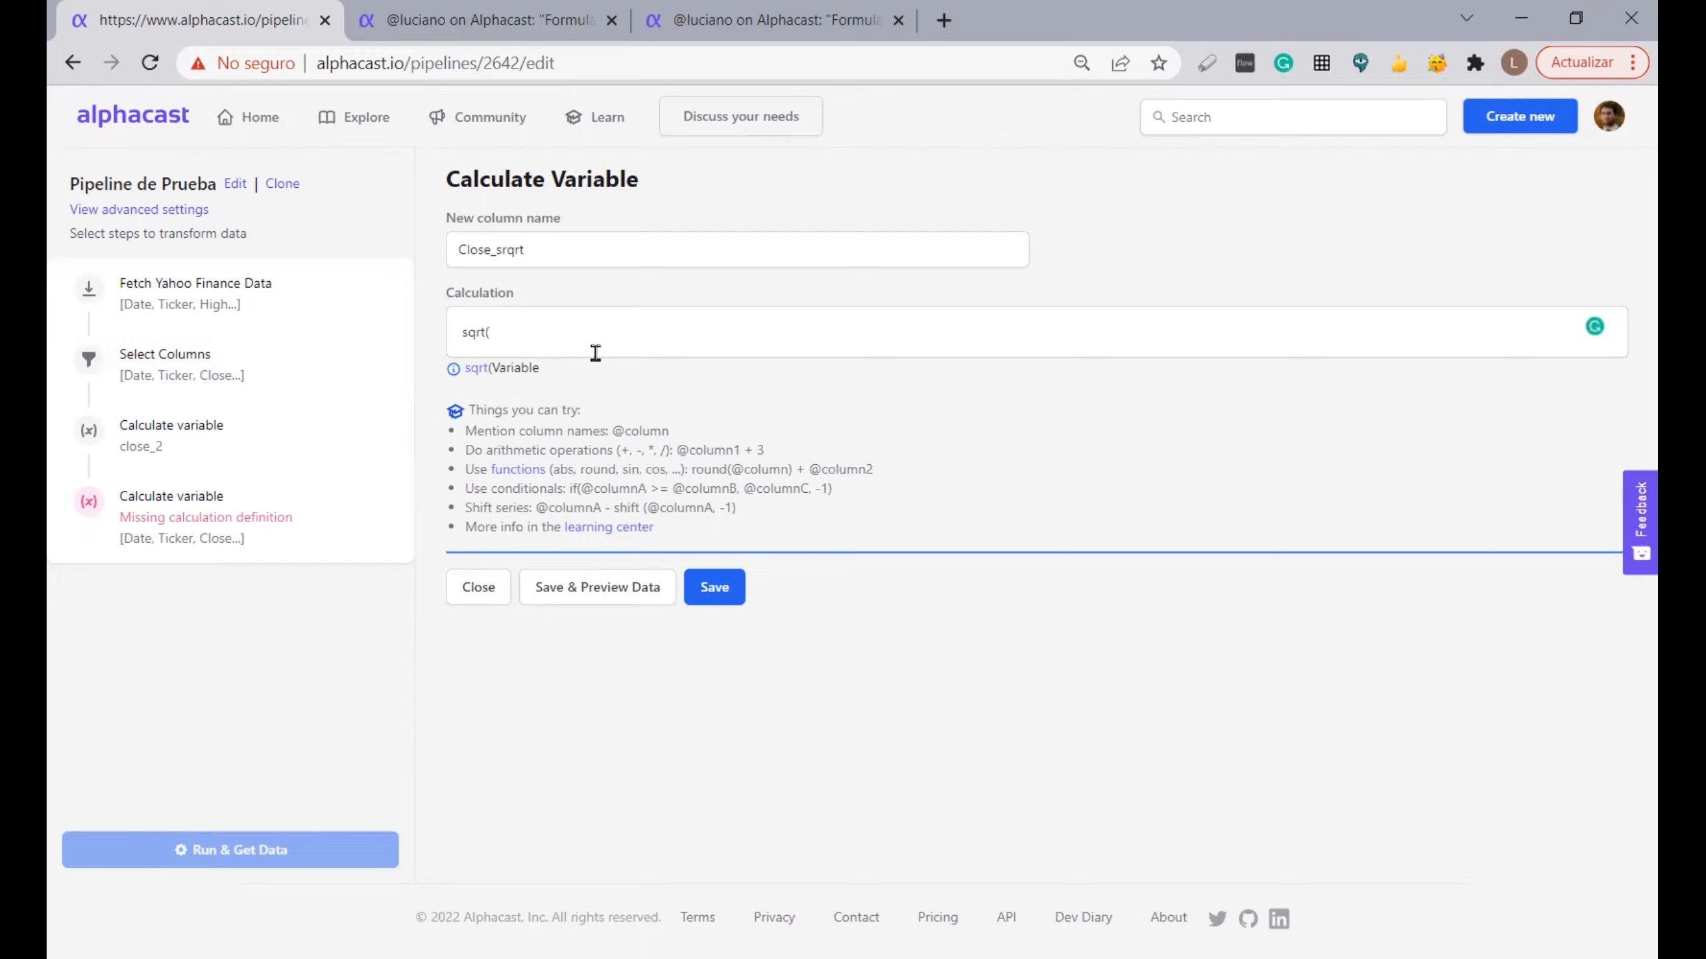
type("@clo")
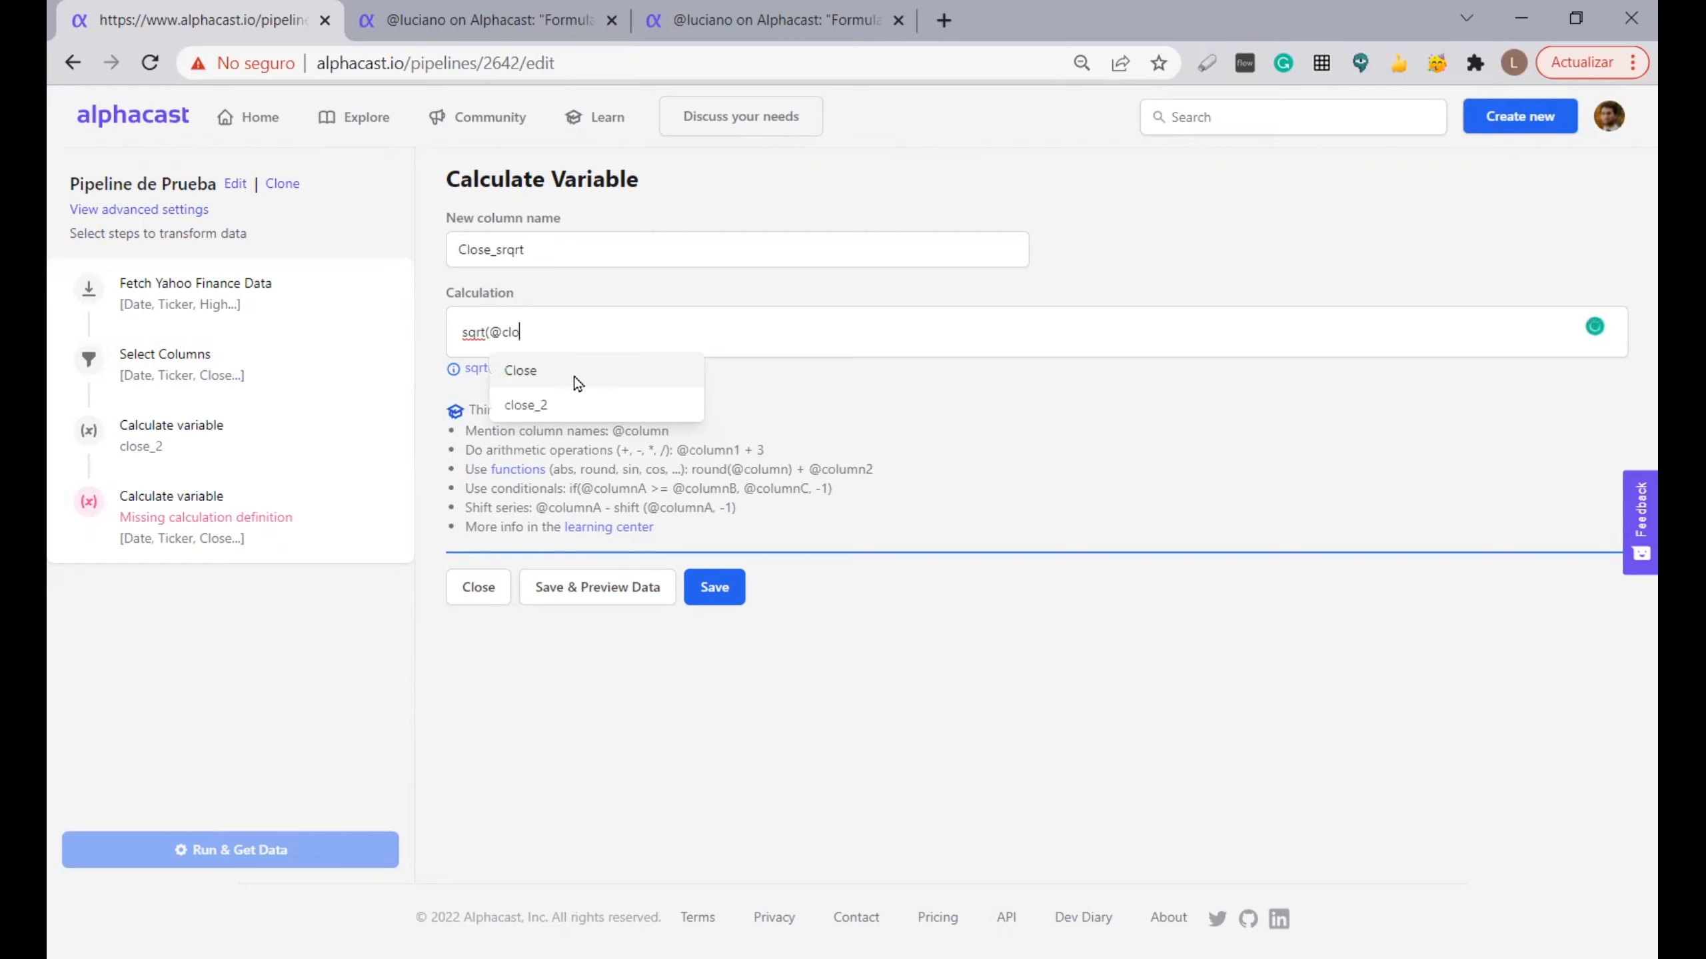
left_click(576, 382)
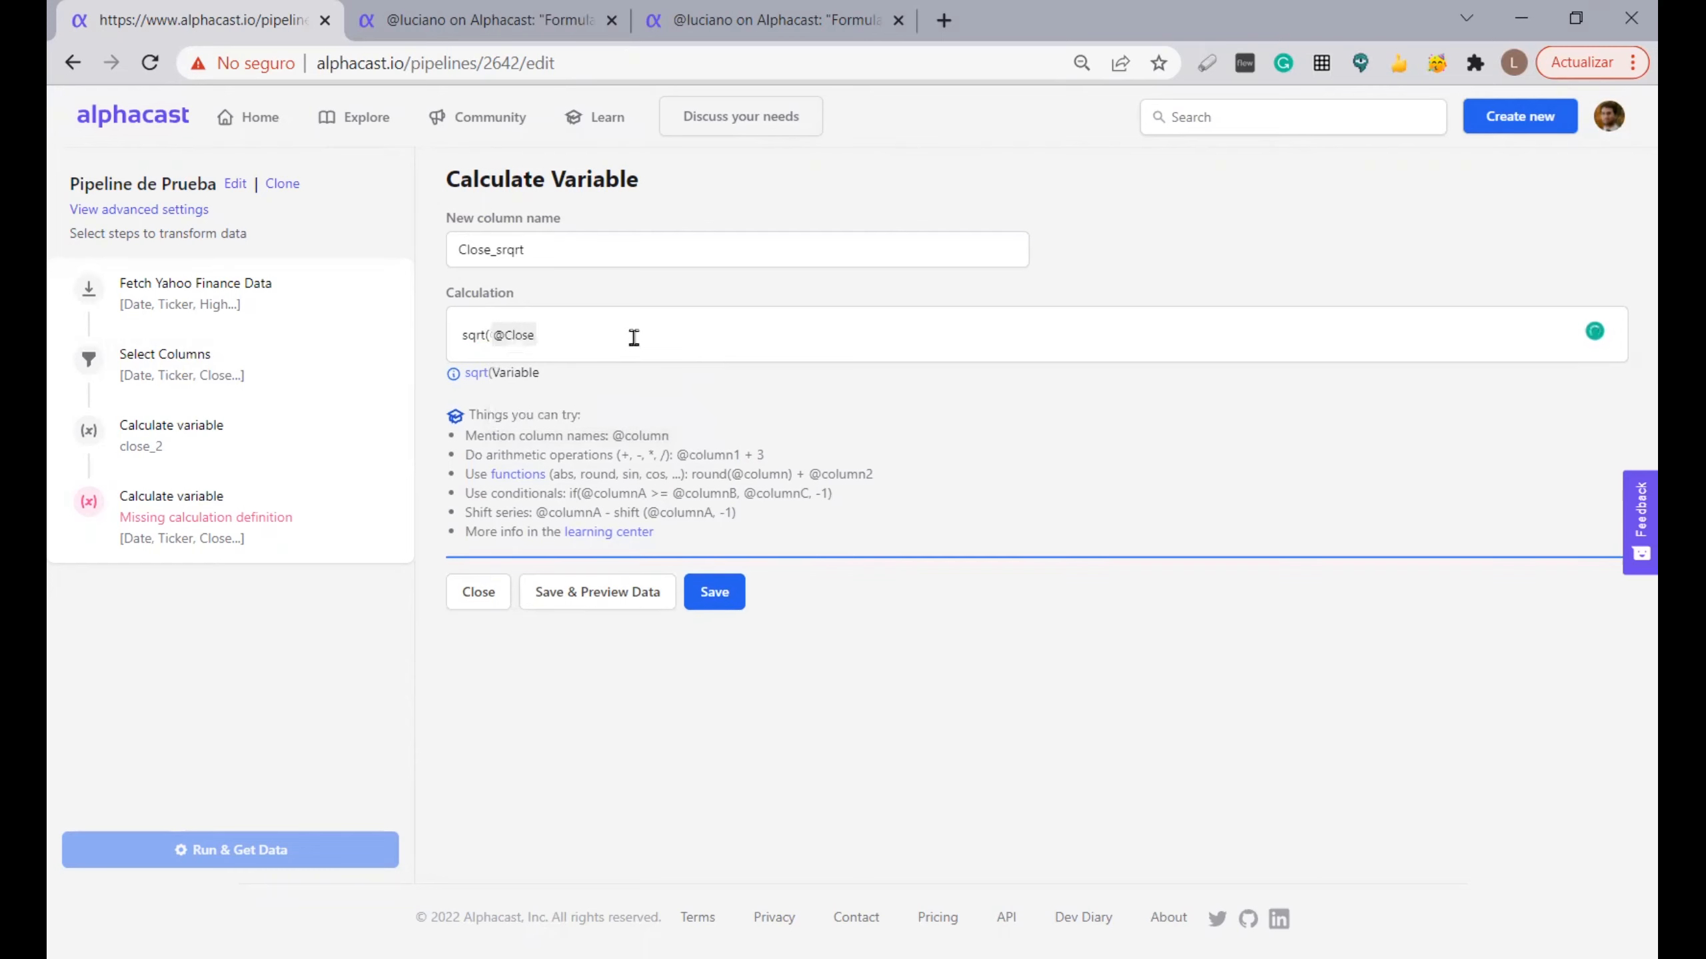
type(")+power(@cl")
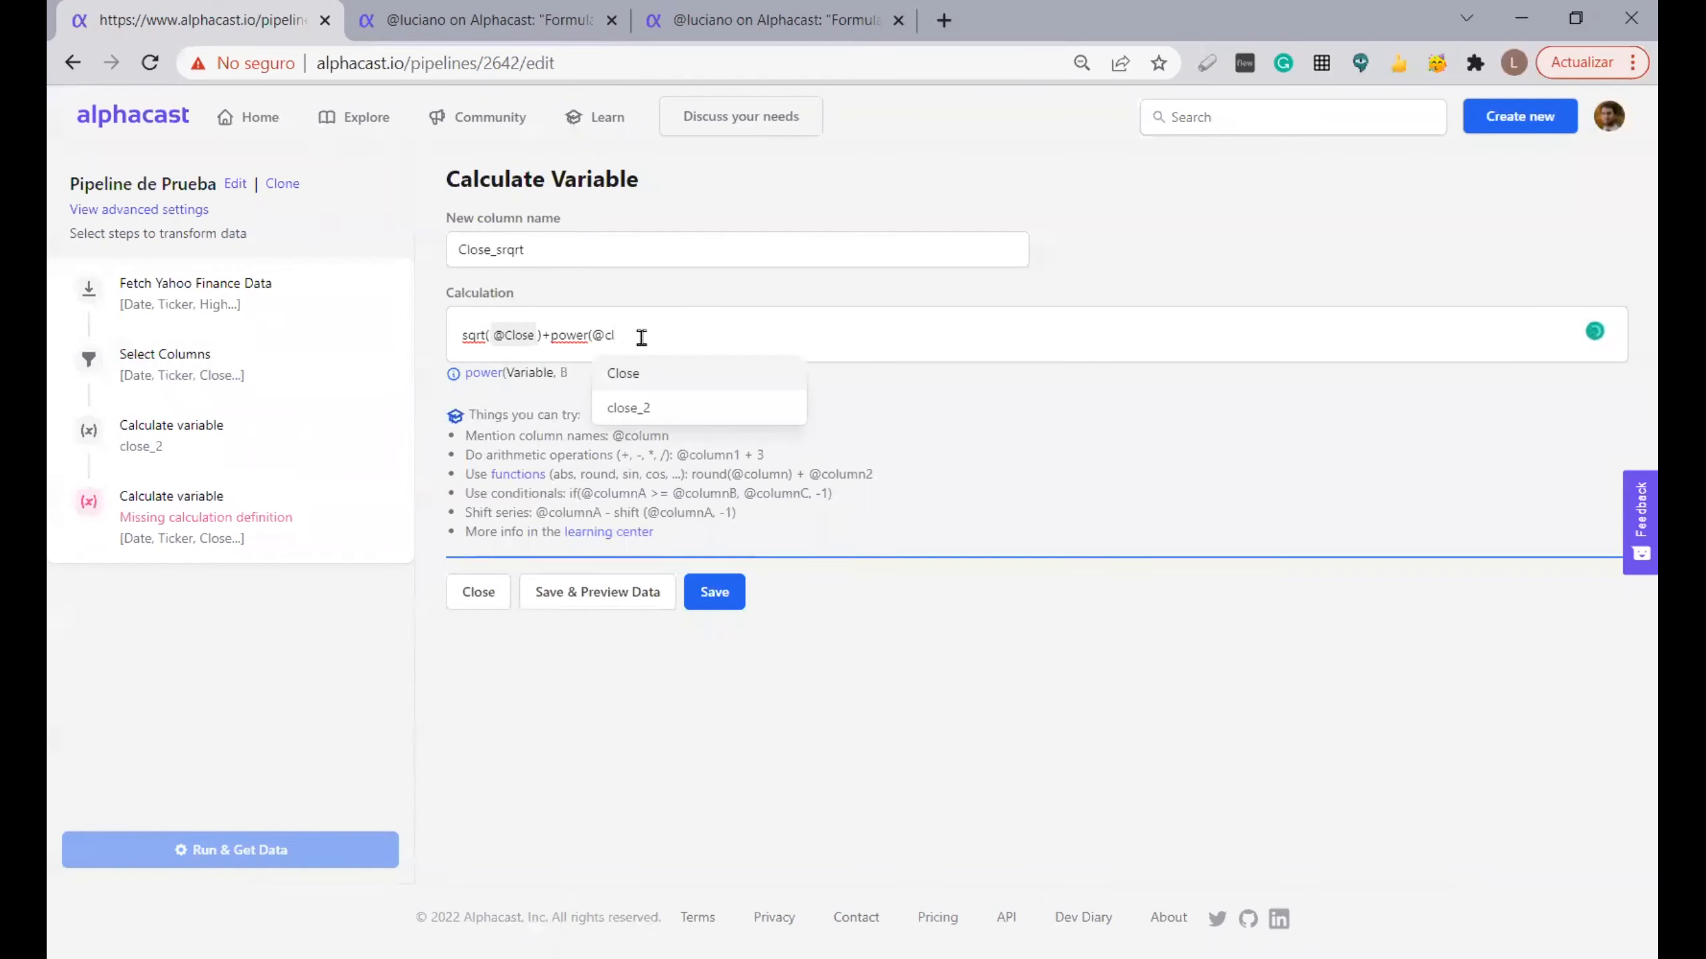
left_click(663, 372)
type(", 2")
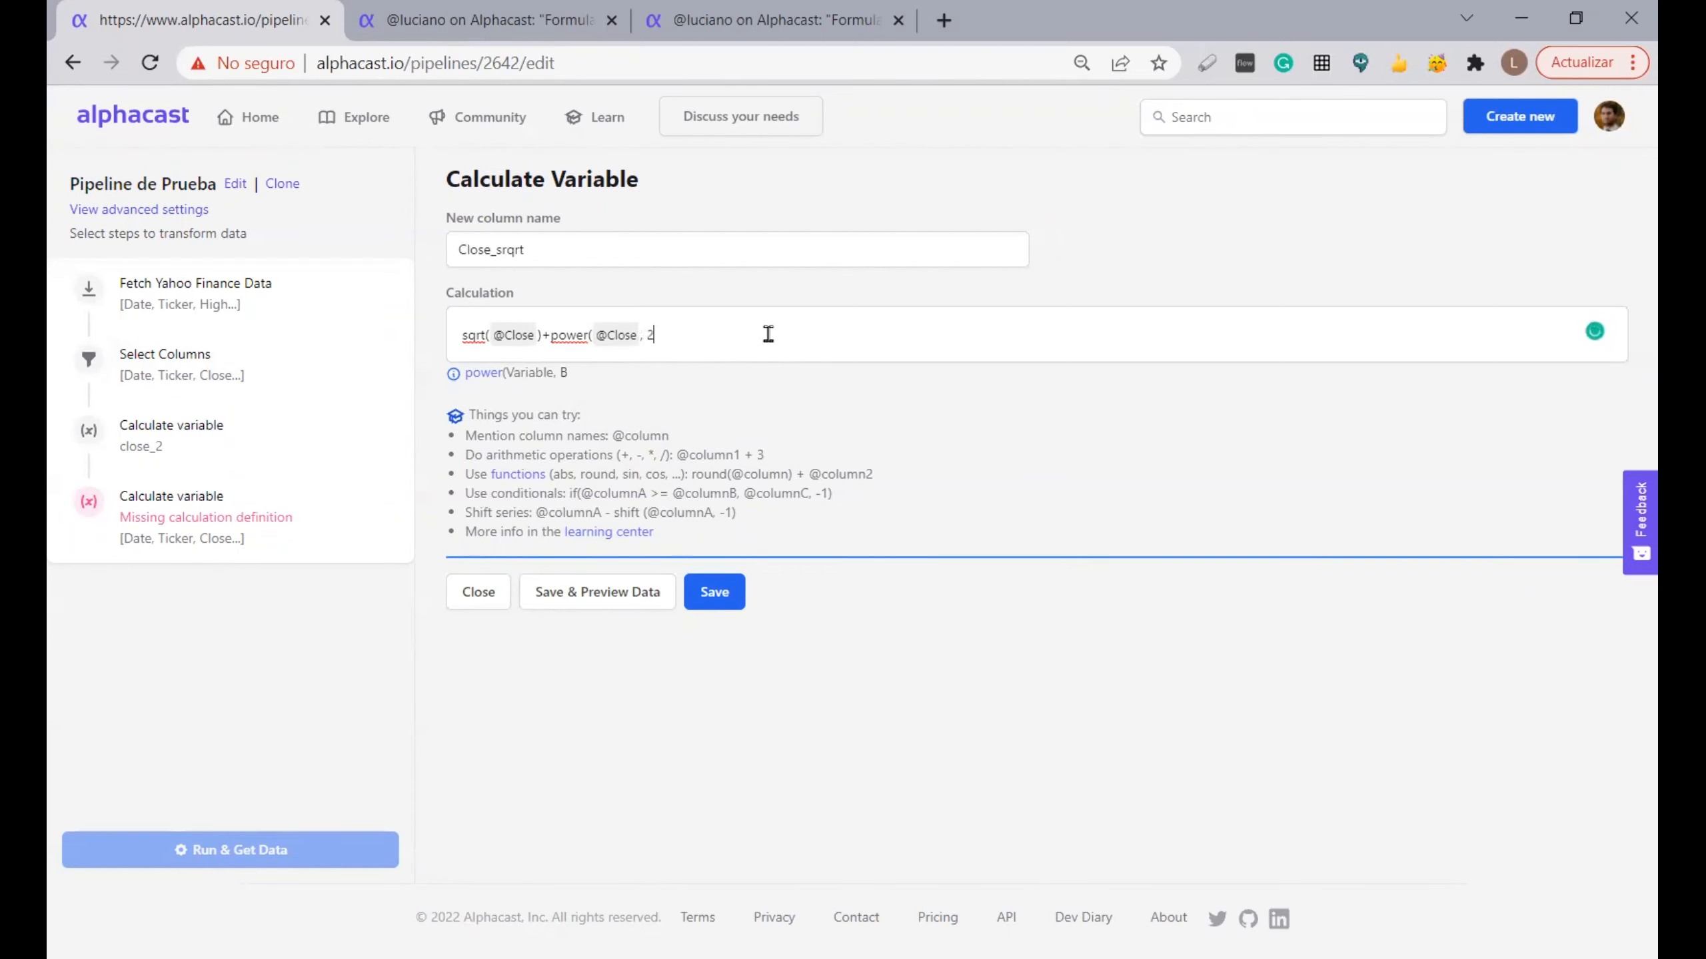
type(")")
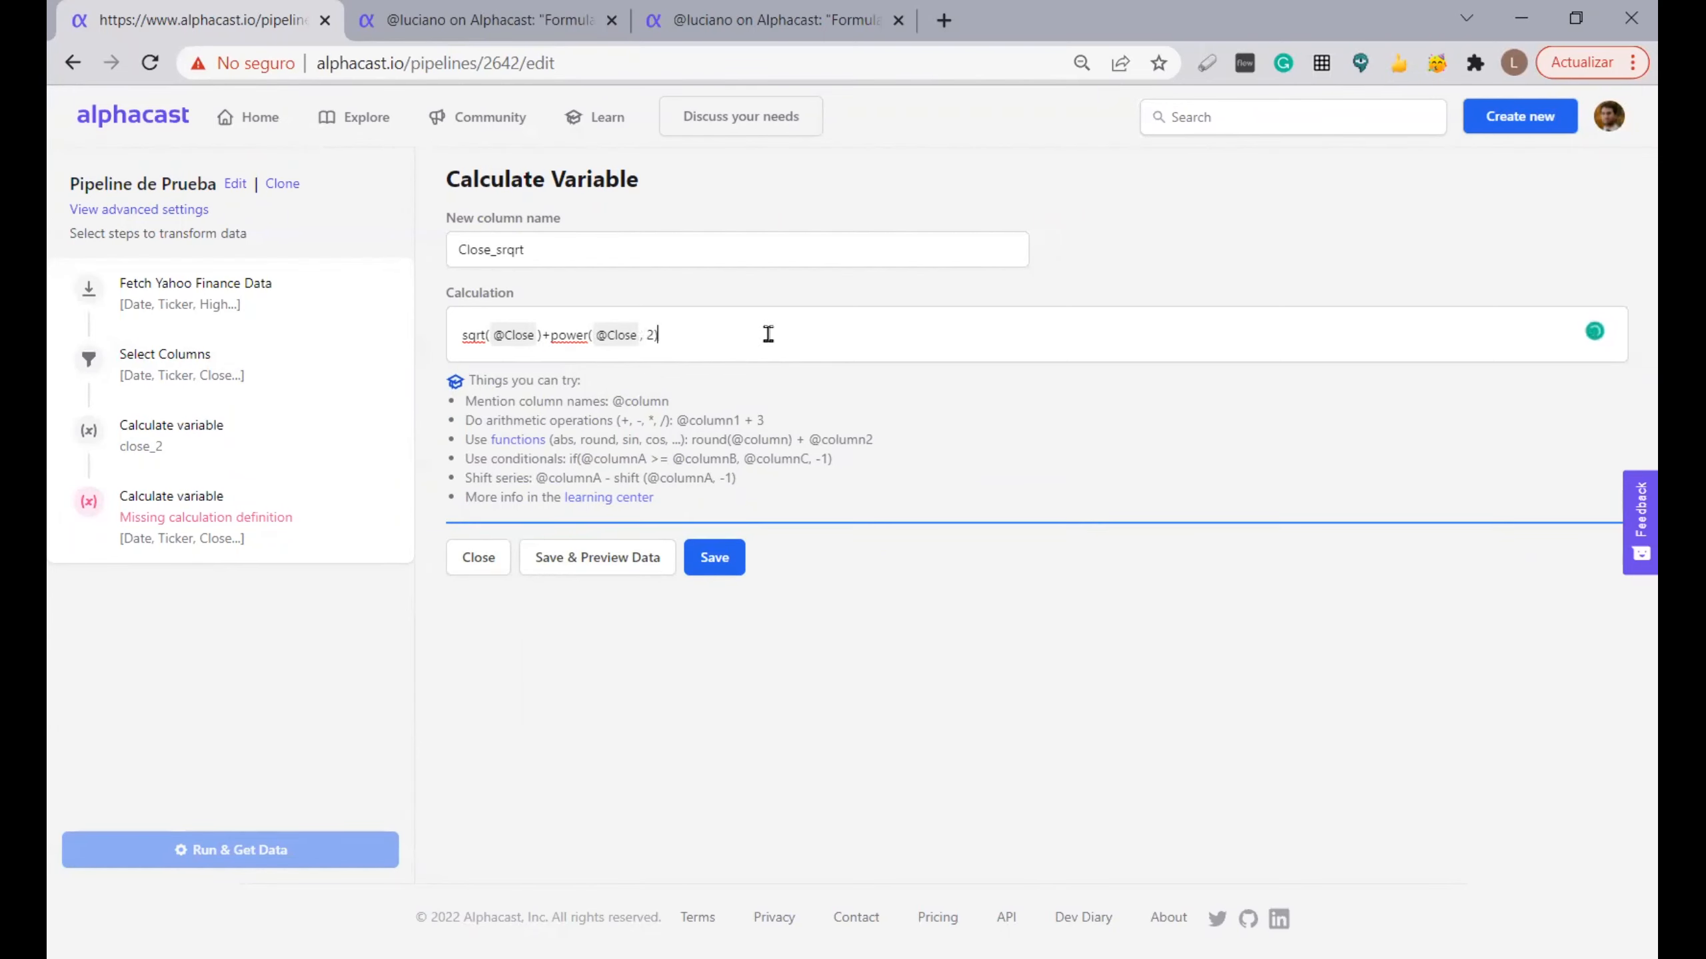
left_click(583, 569)
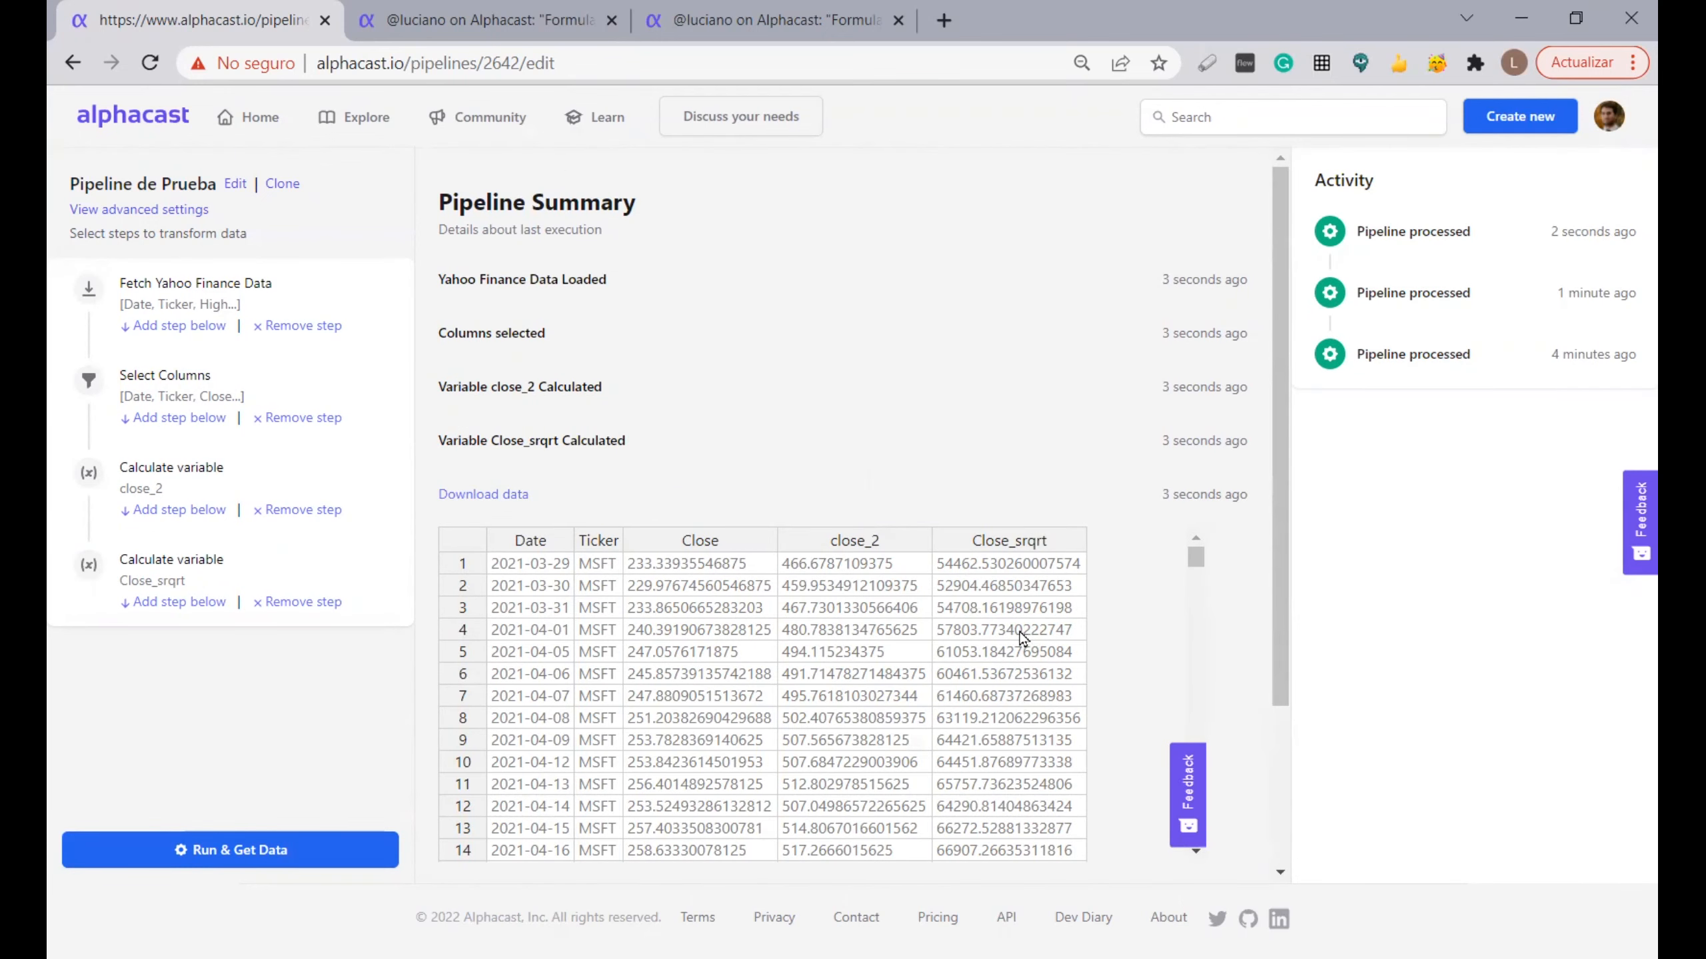
left_click_drag(1003, 637, 529, 635)
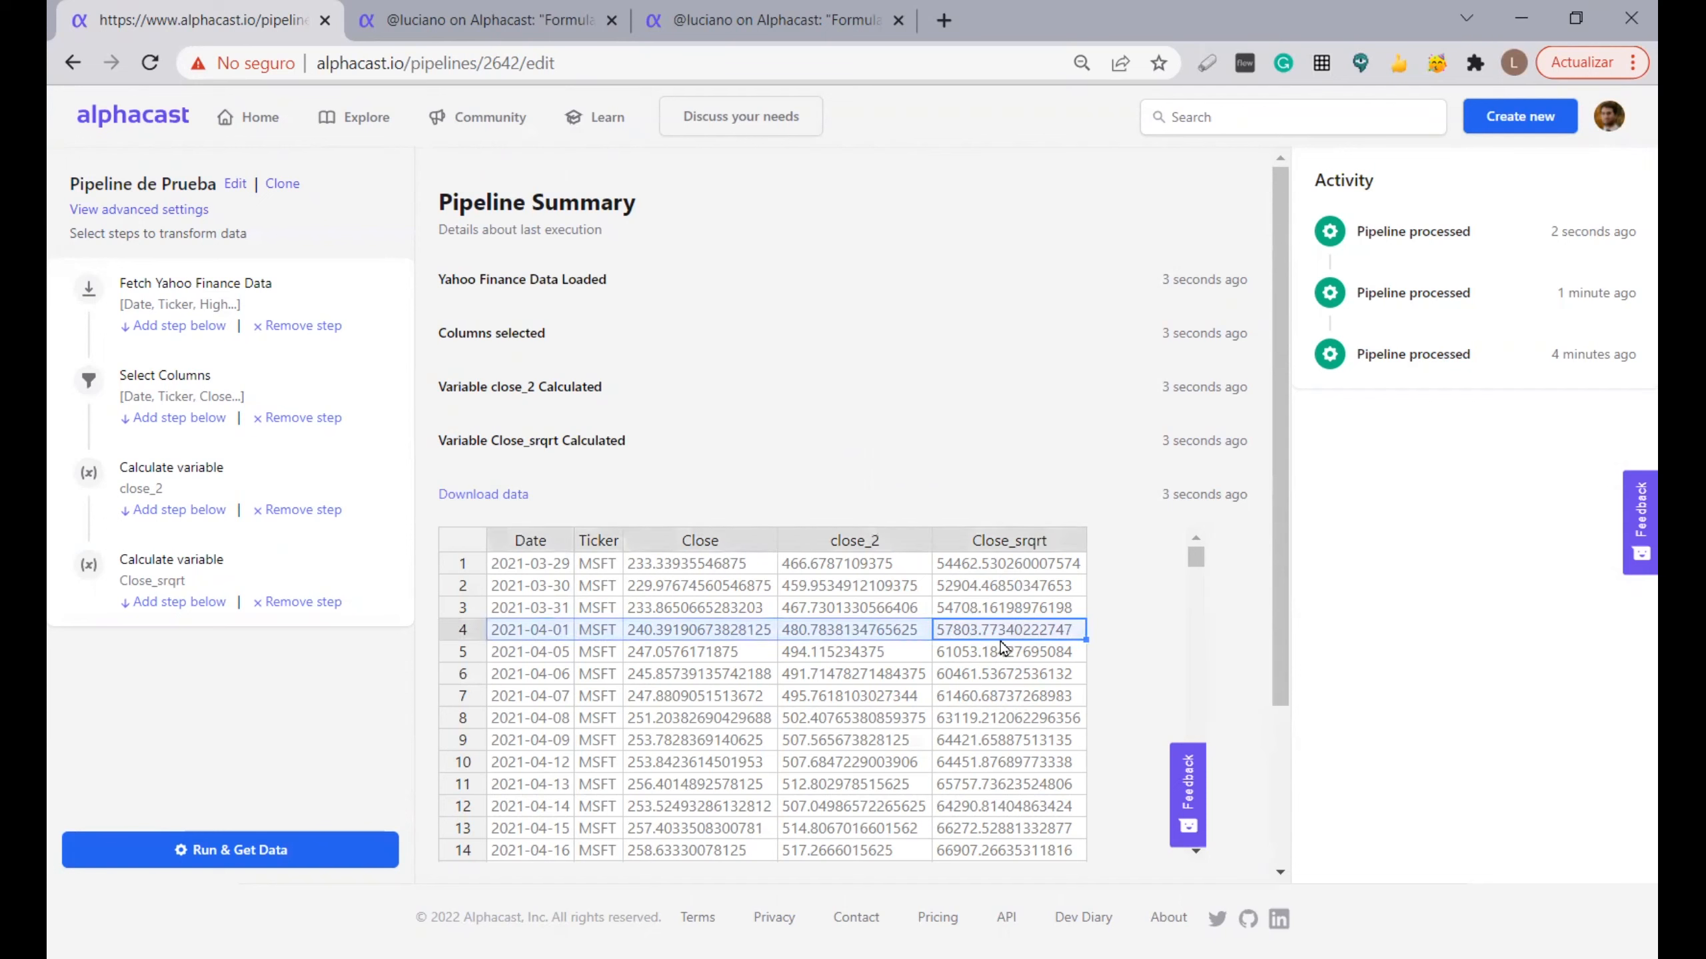
left_click(1041, 639)
left_click_drag(507, 634, 1043, 630)
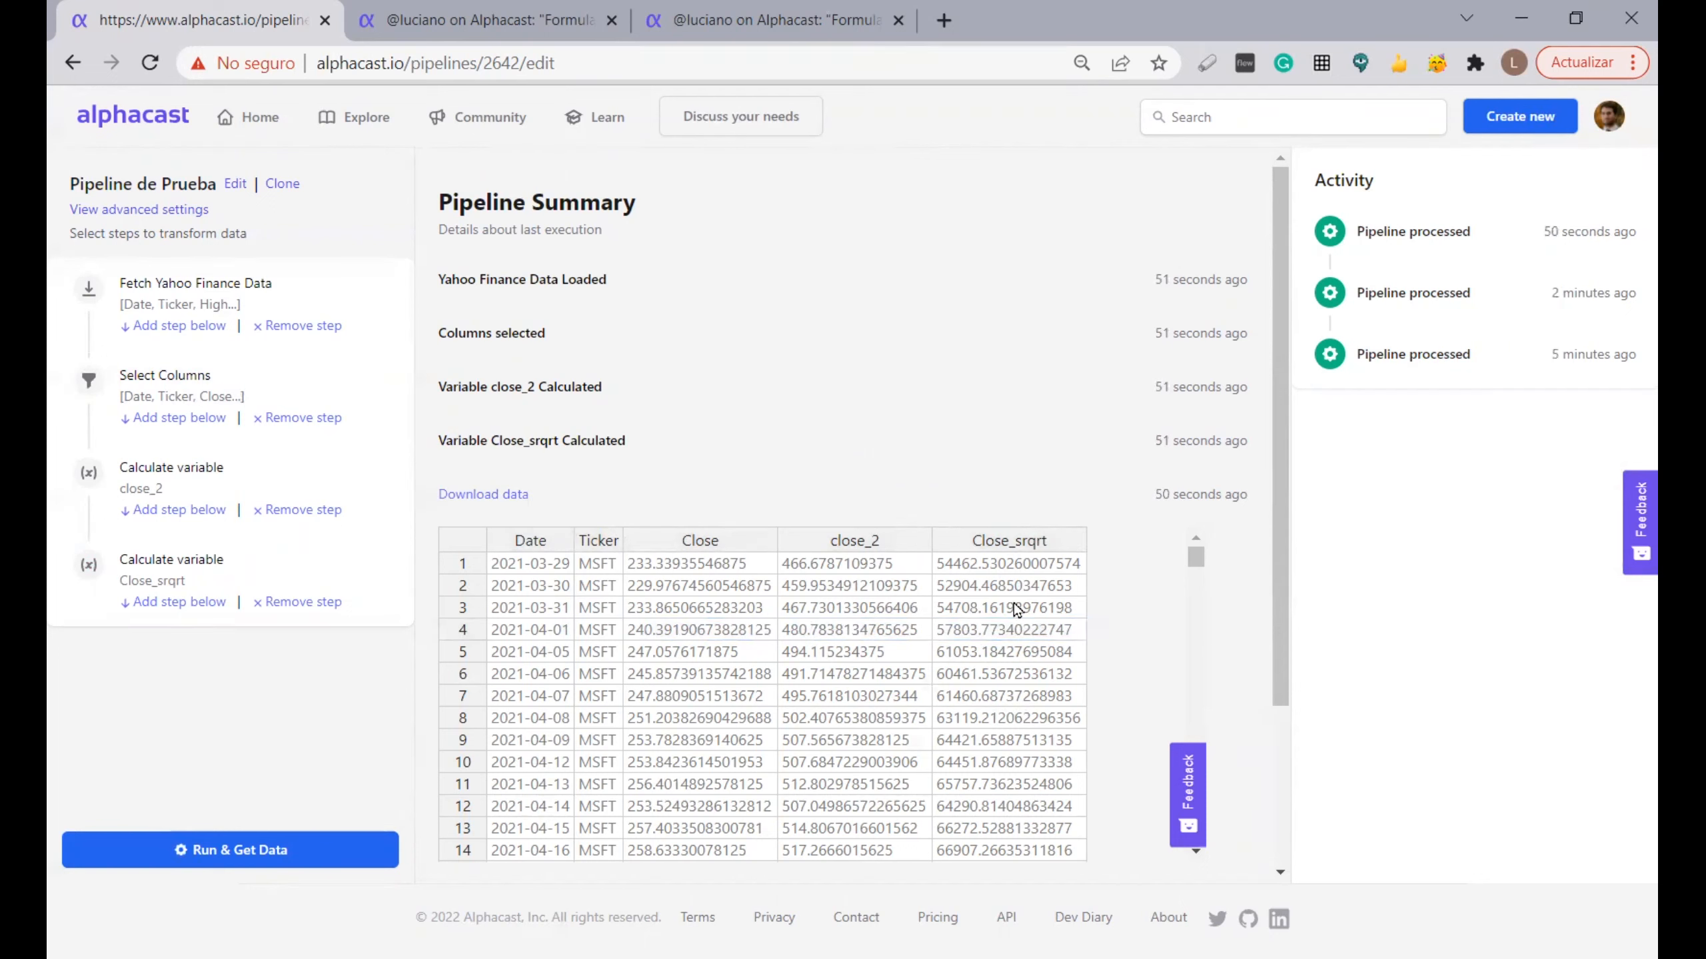
Add another Calculate variable step below the Close_srqrt calculation
left_click(163, 602)
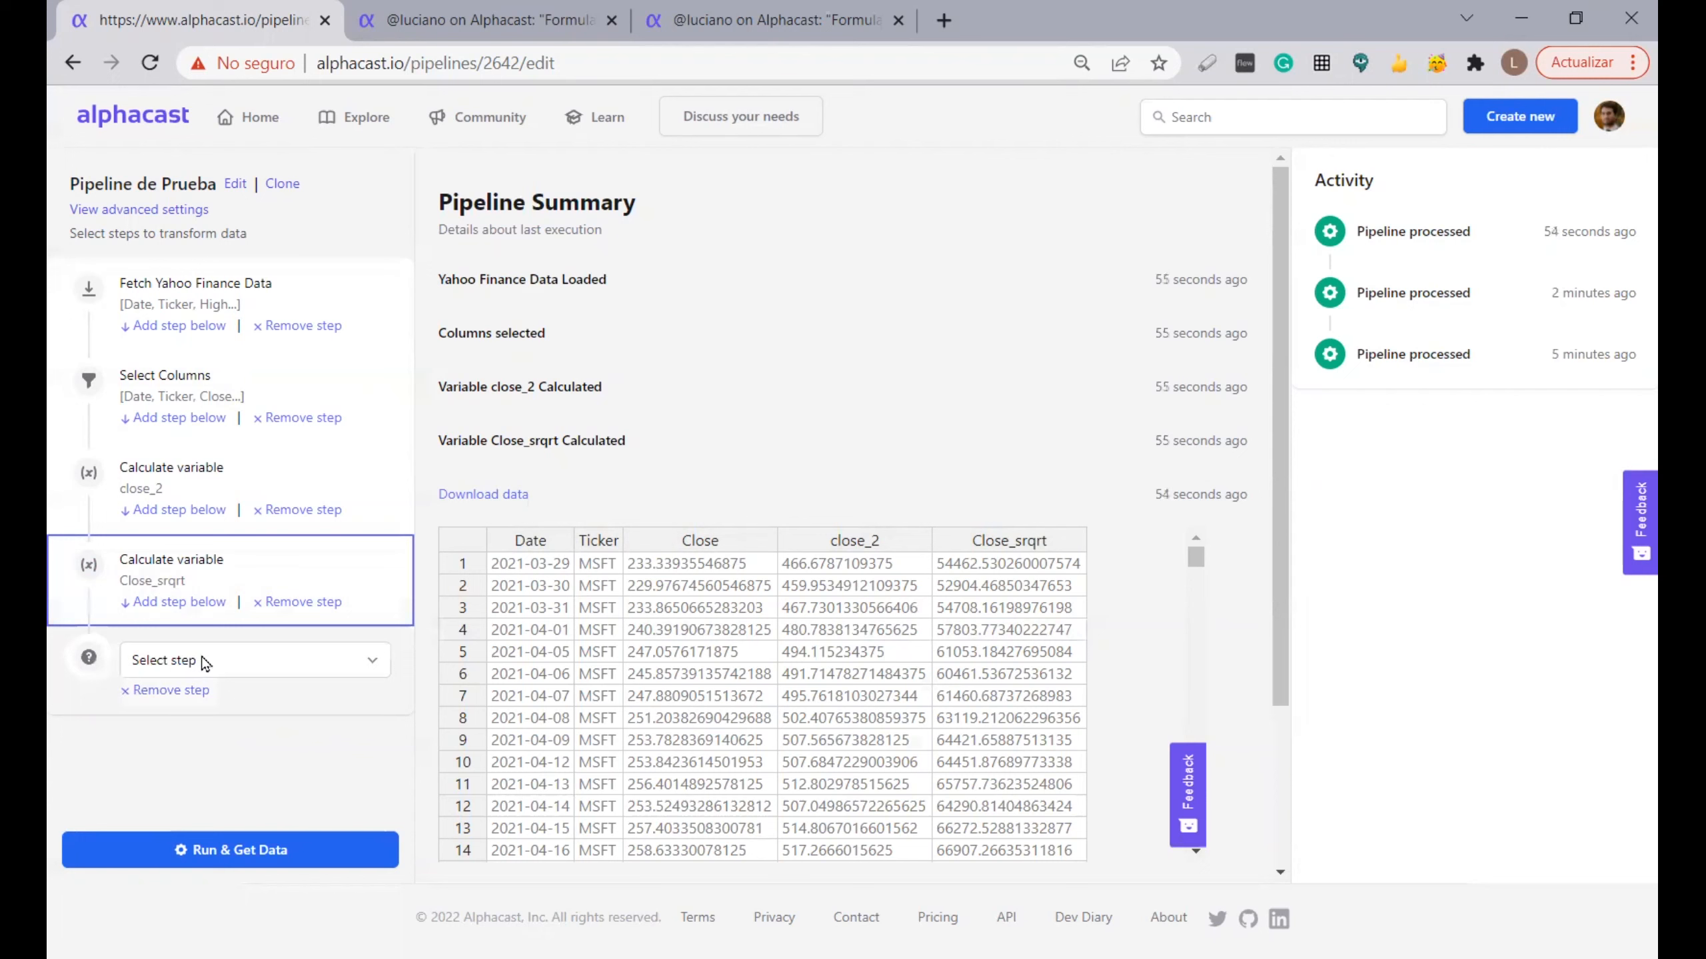
left_click(198, 661)
left_click(217, 731)
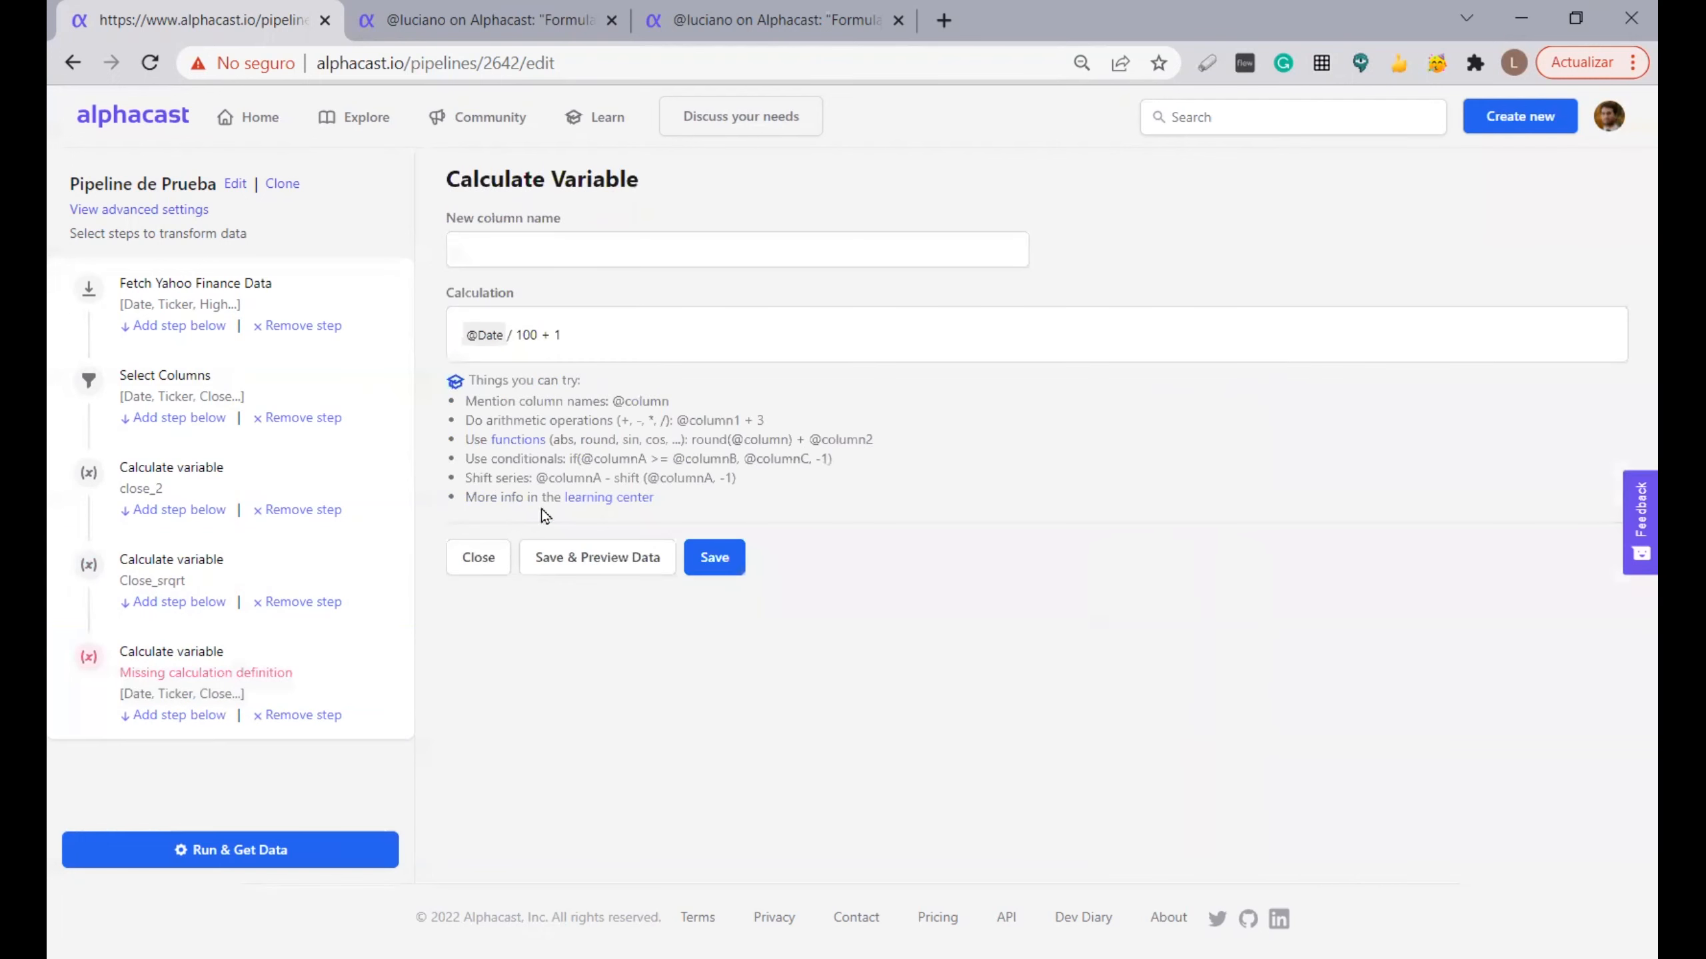
left_click(476, 340)
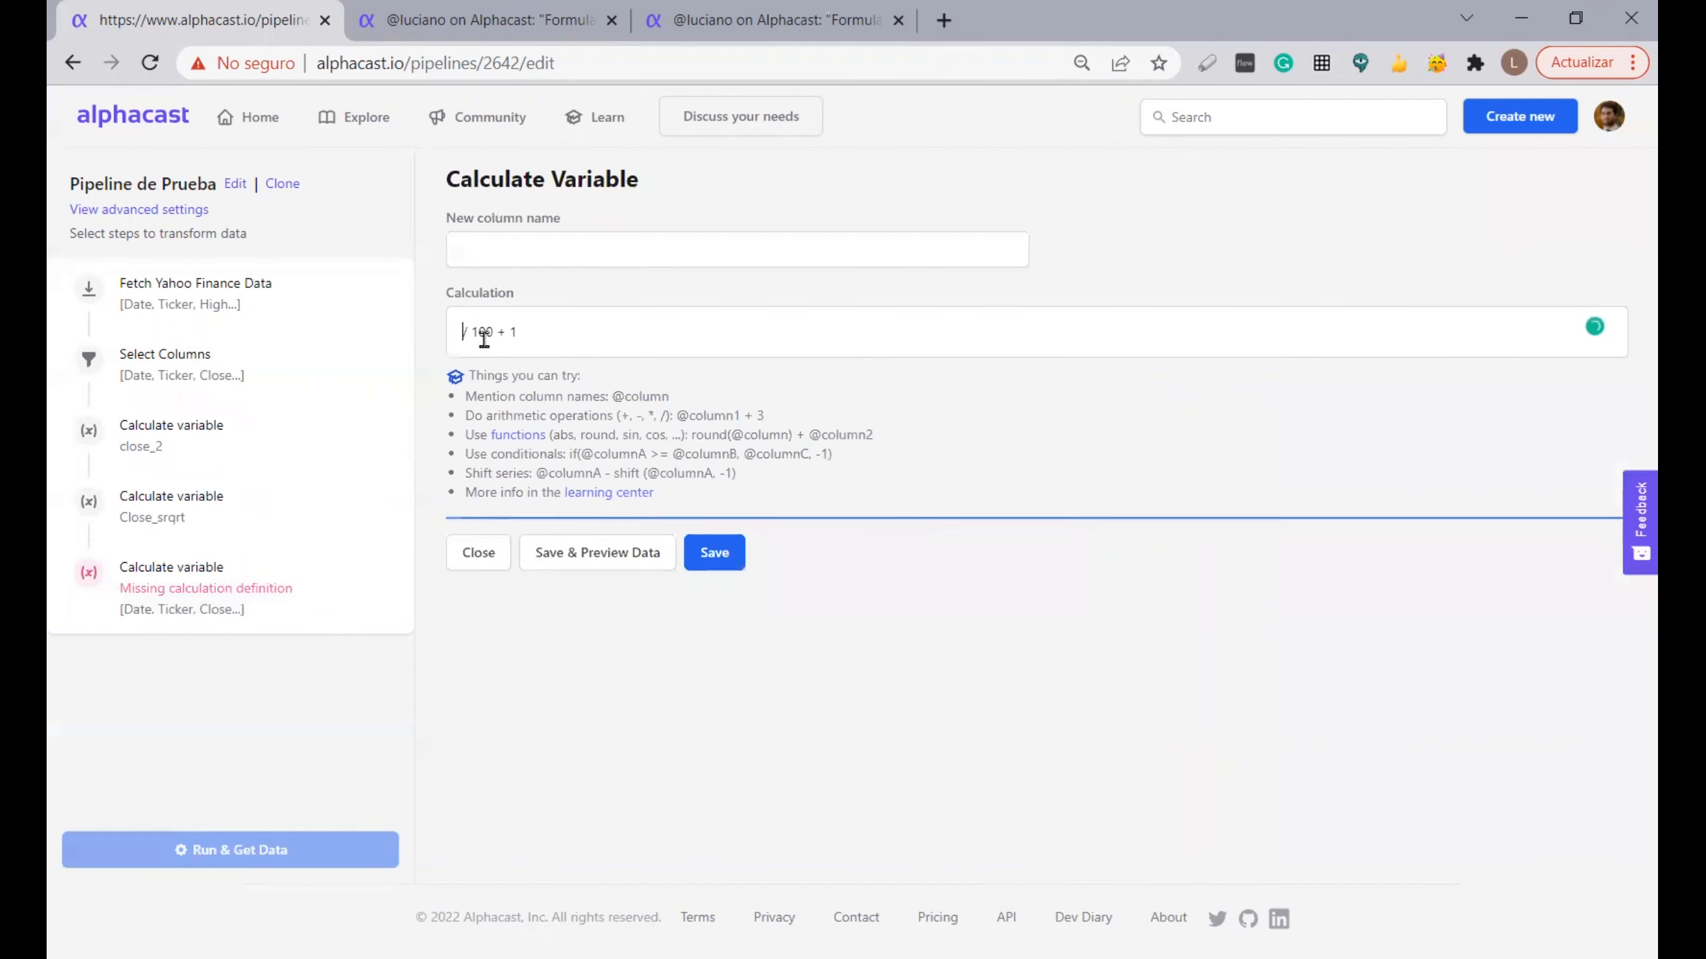
left_click_drag(531, 332, 461, 330)
type("year(")
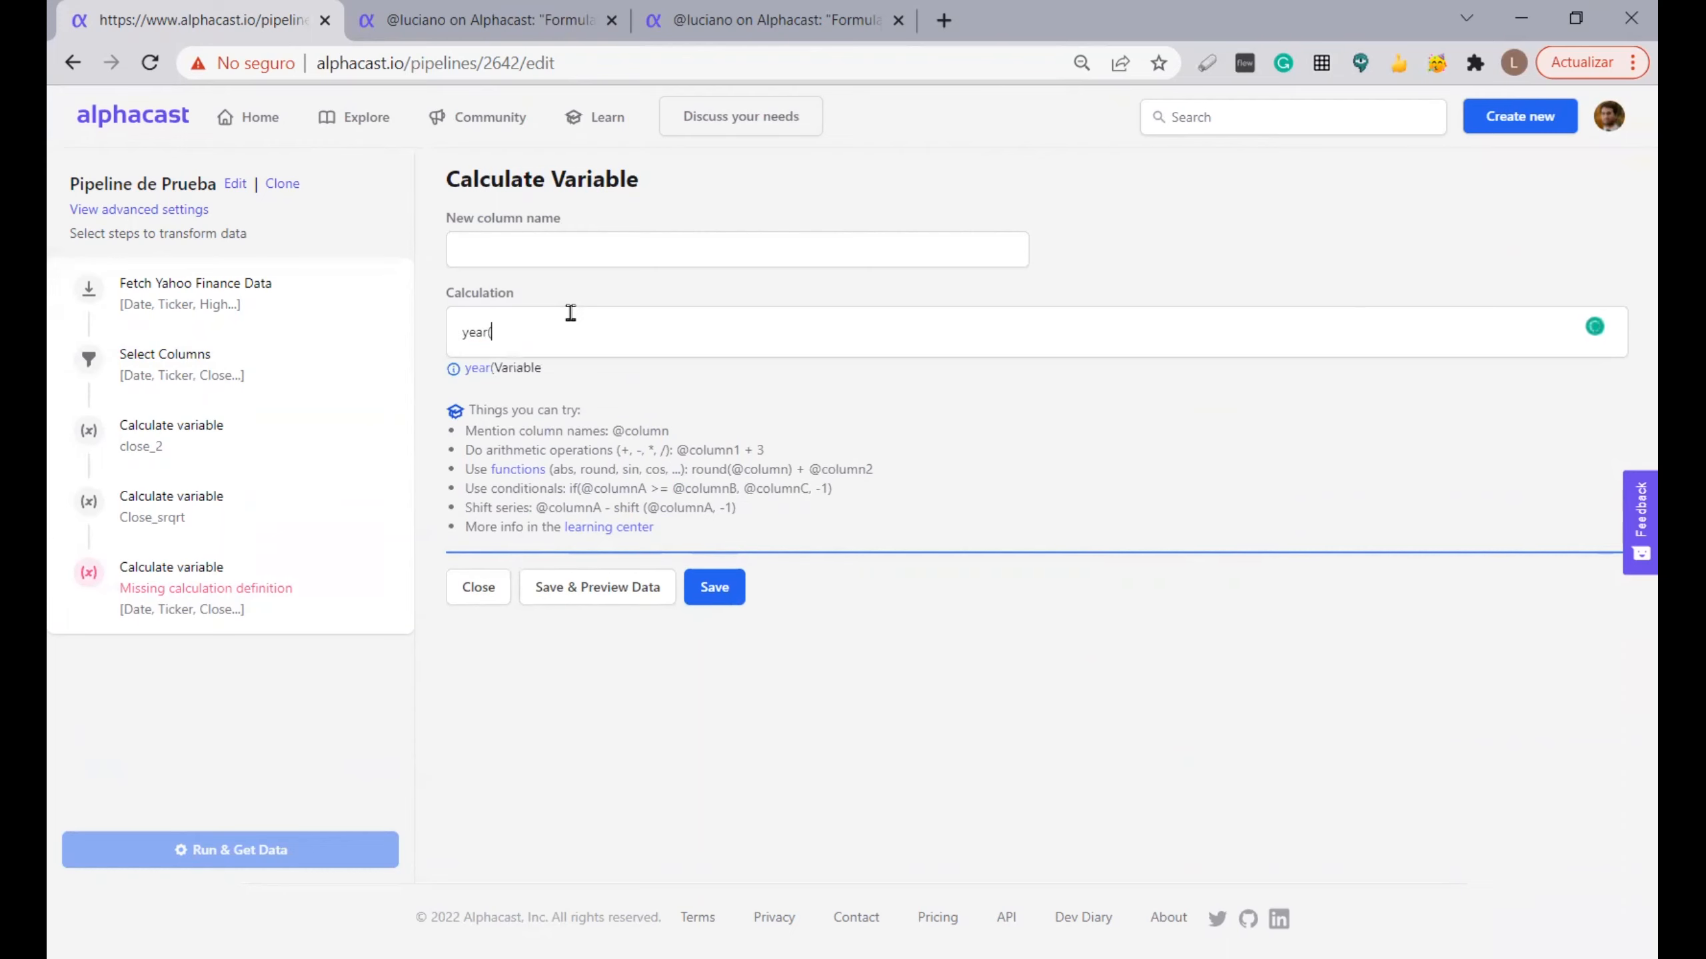
type("@date")
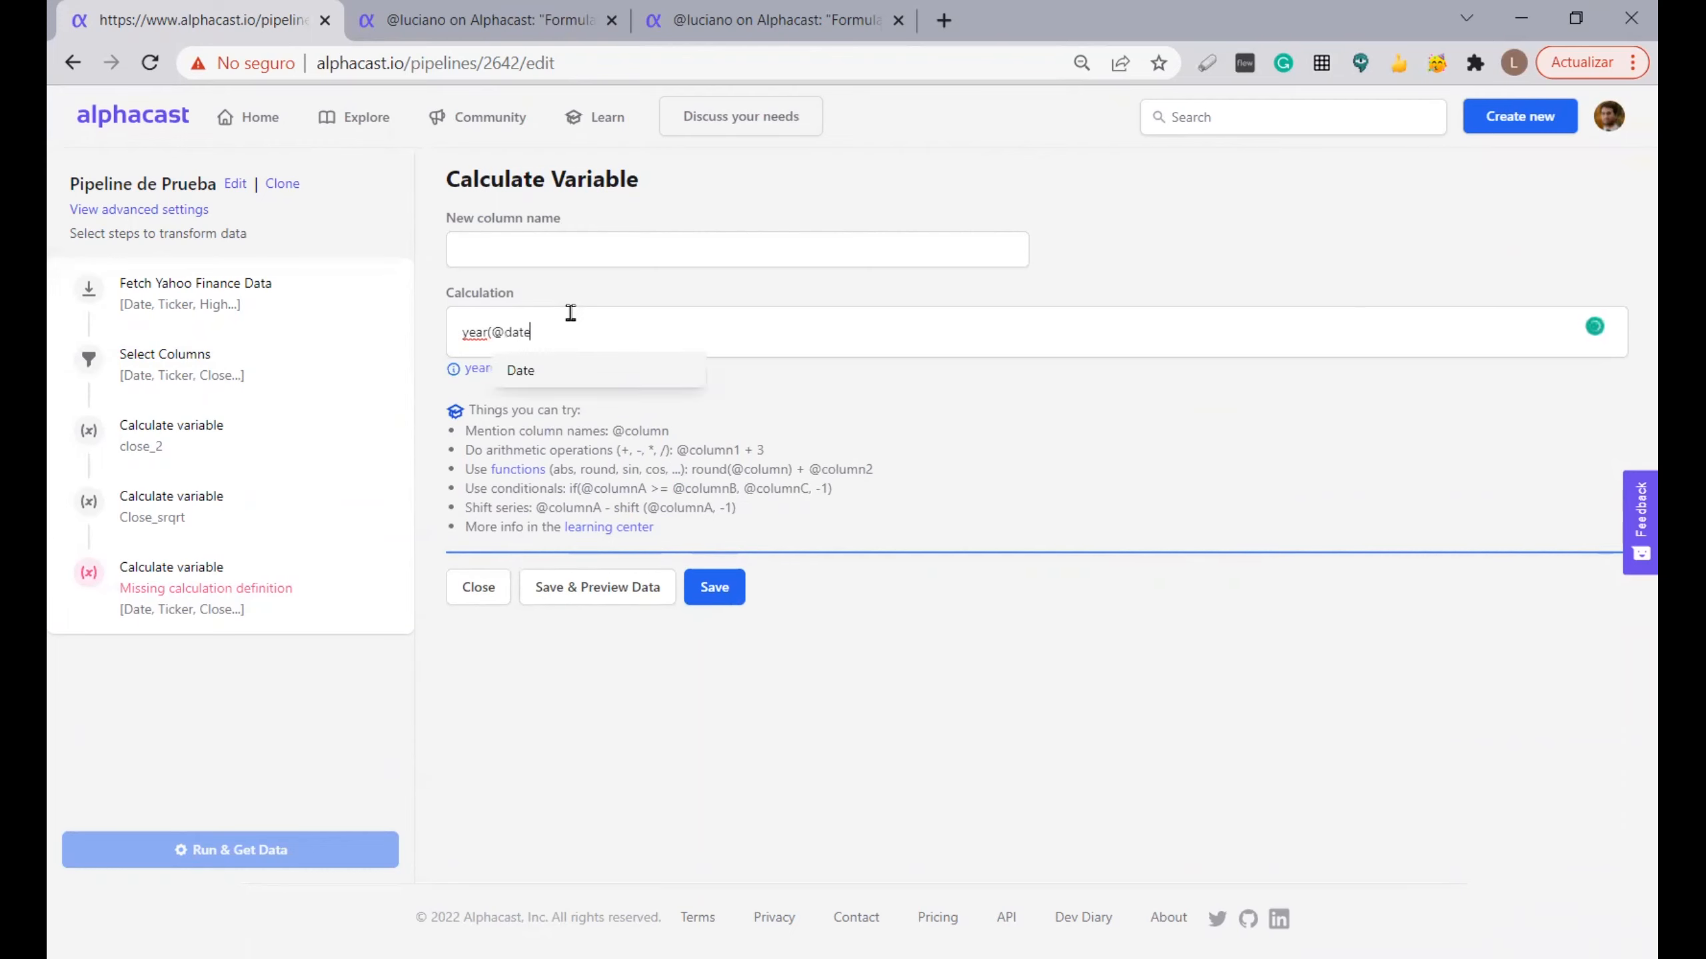
left_click(563, 366)
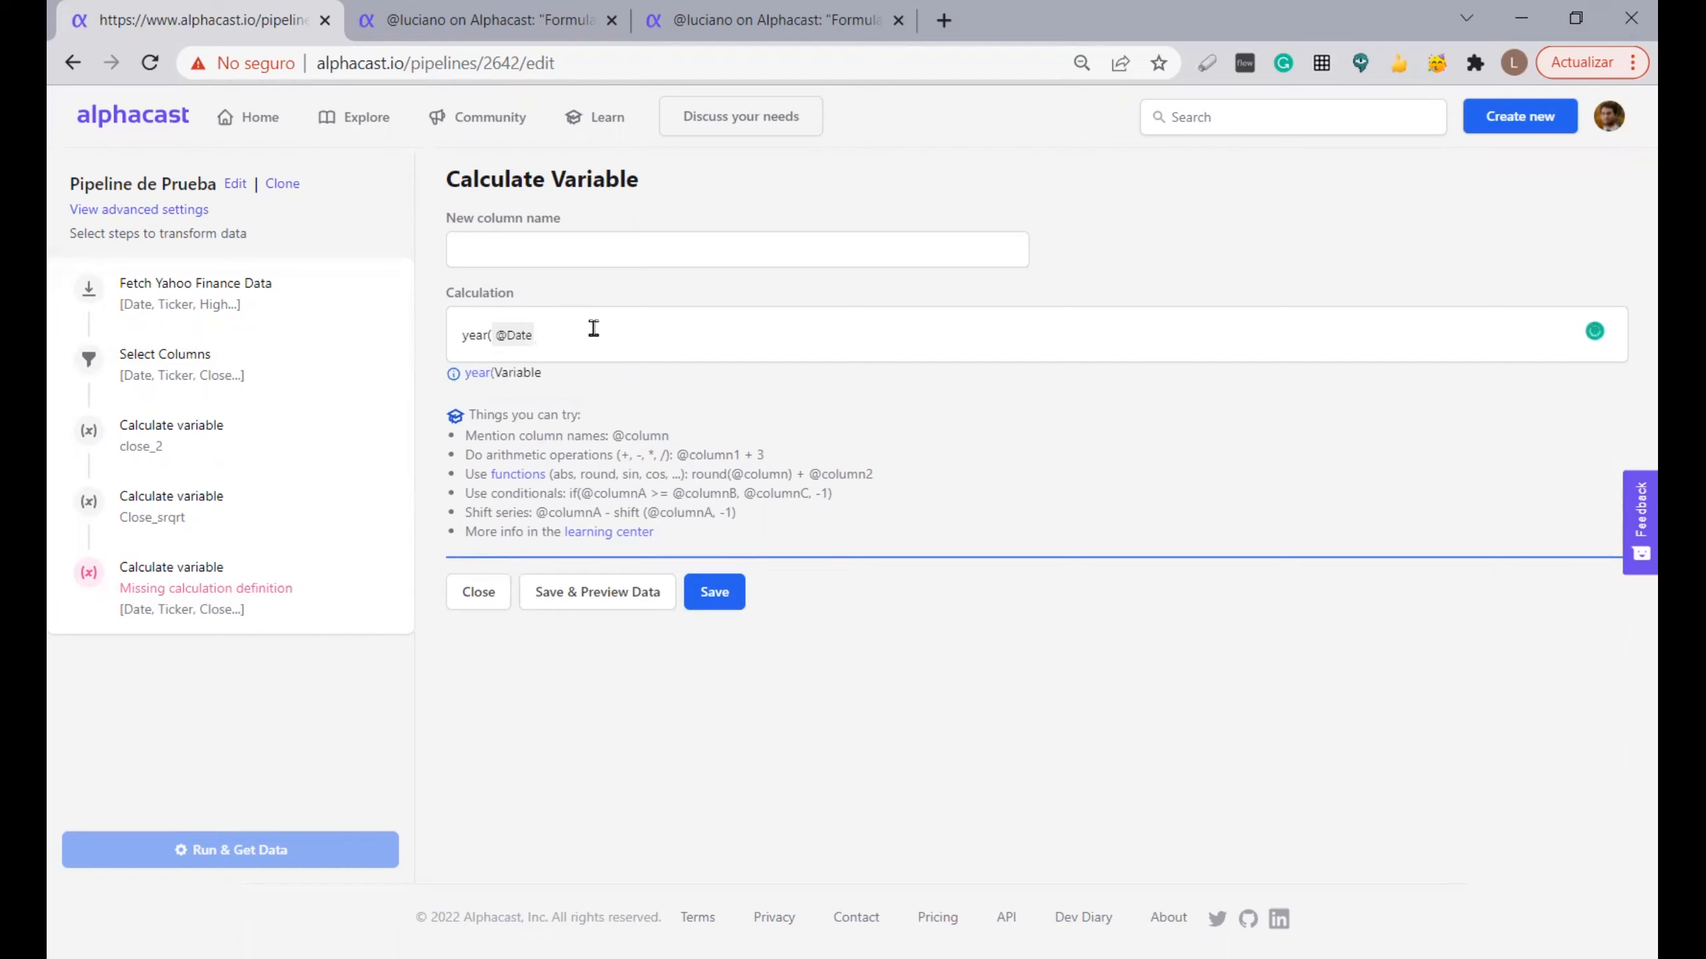
type(")+month(@date")
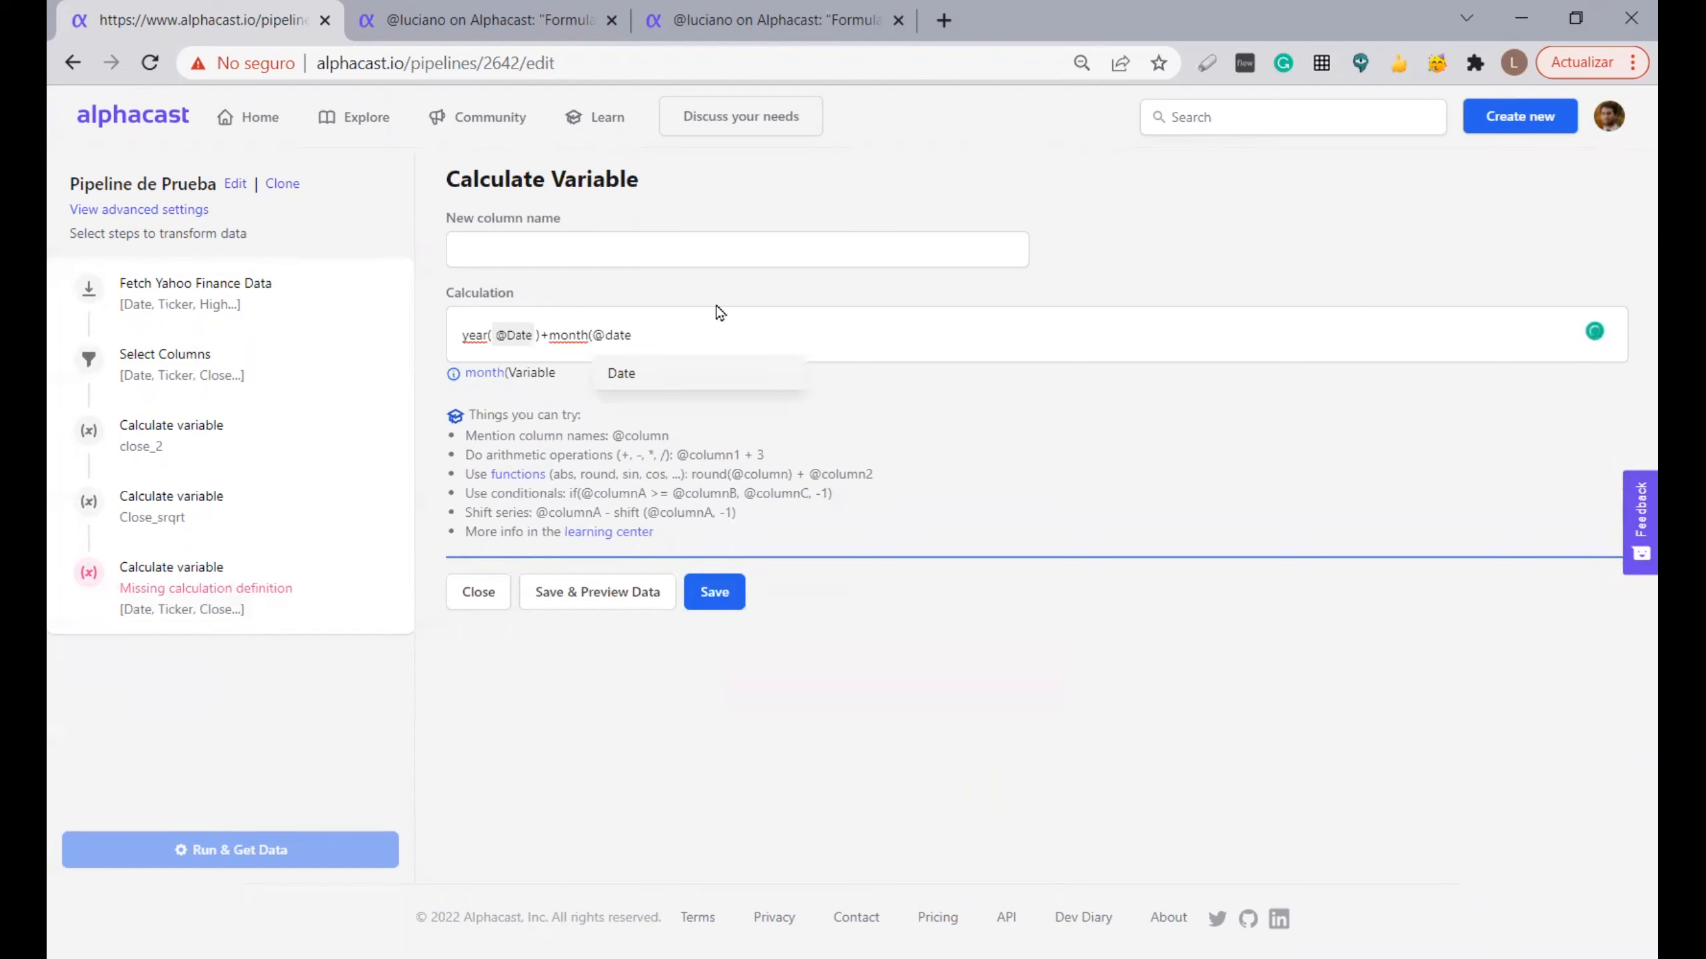
left_click(625, 374)
type("{9")
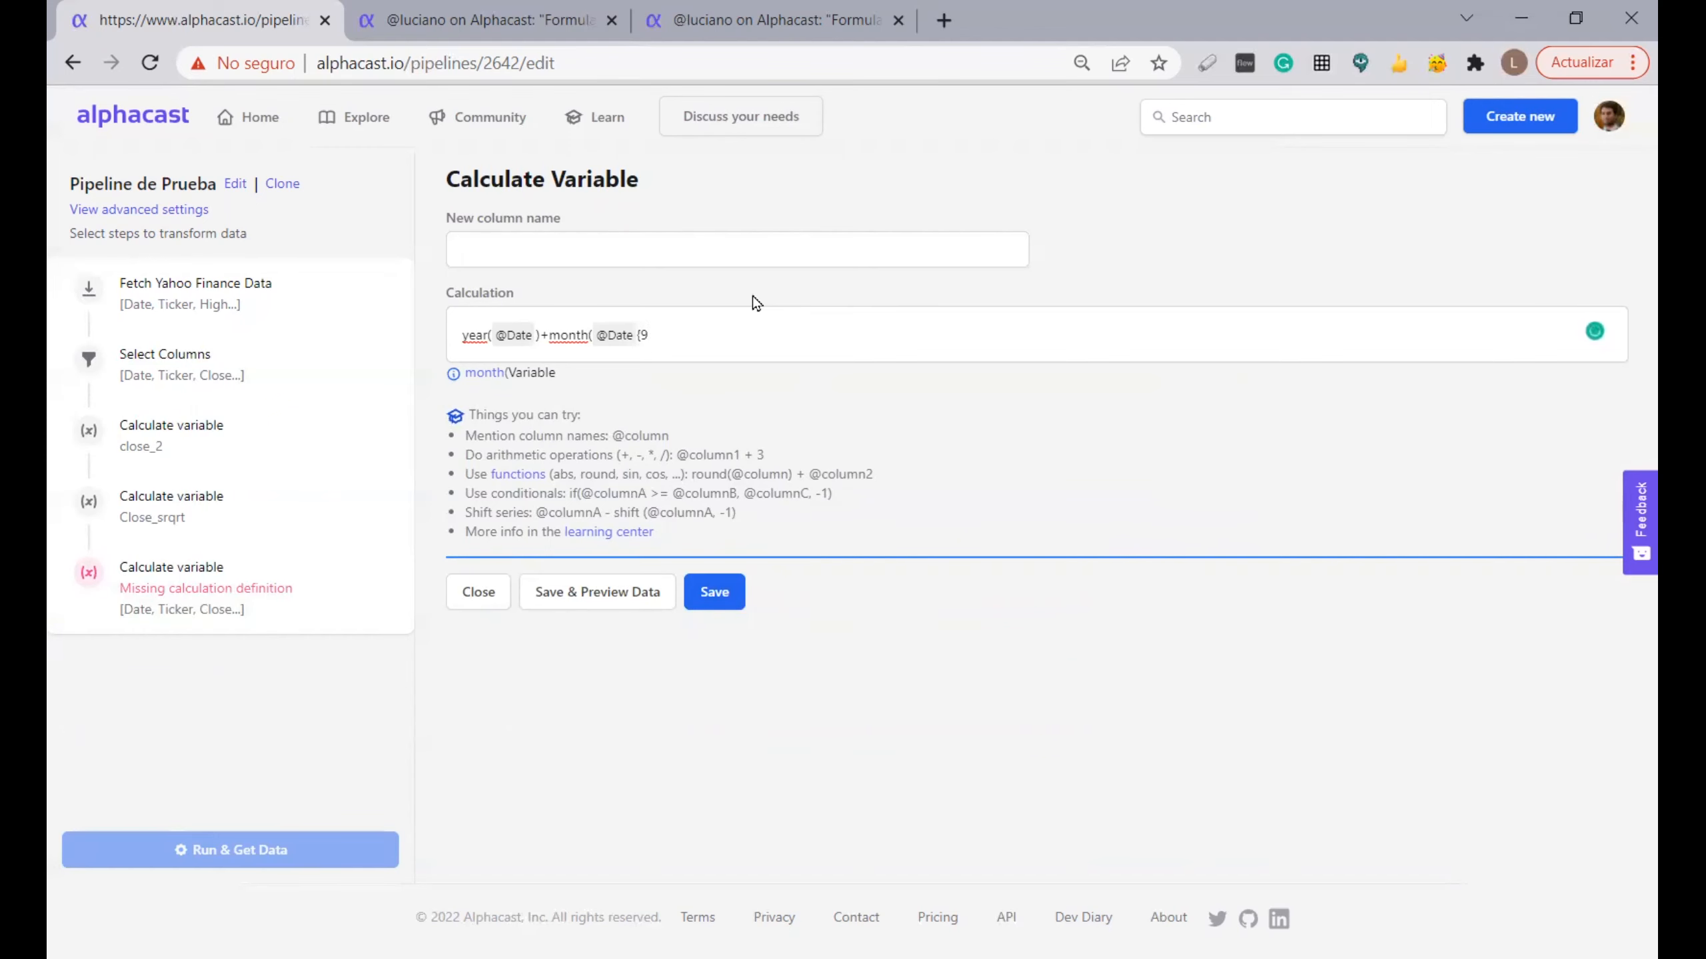
key("BackSpace")
Name the new column year_month, then save the calculation and look through the previewed data
left_click(652, 244)
type("year")
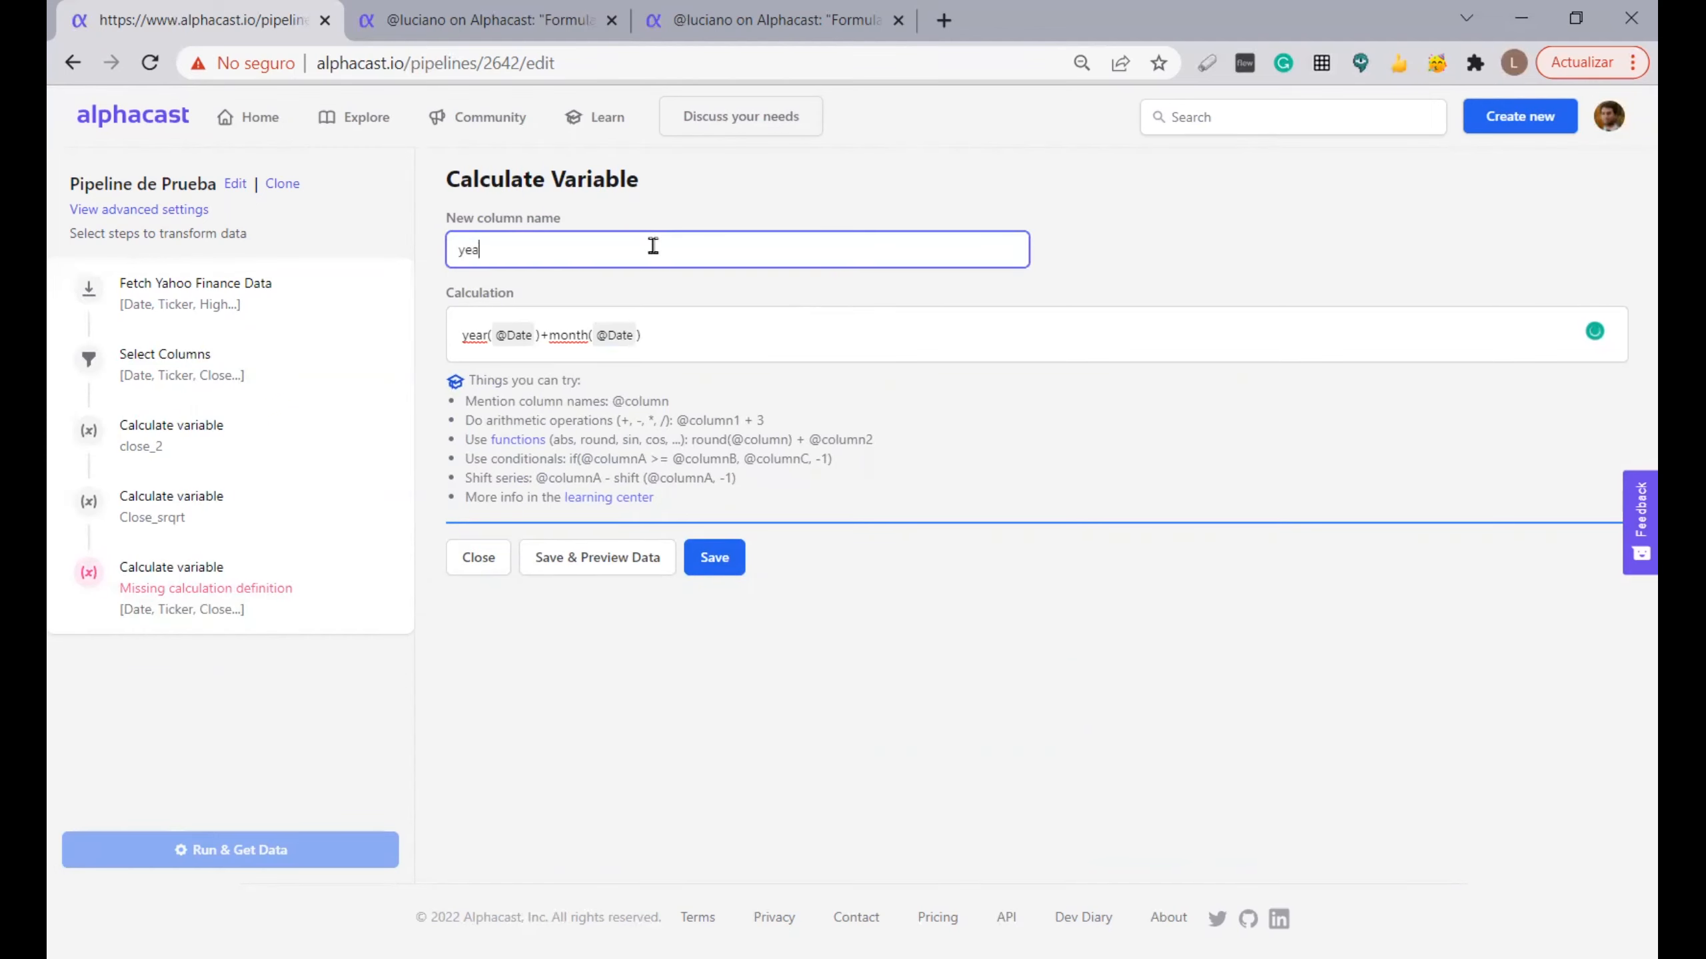
type("_month")
left_click(582, 550)
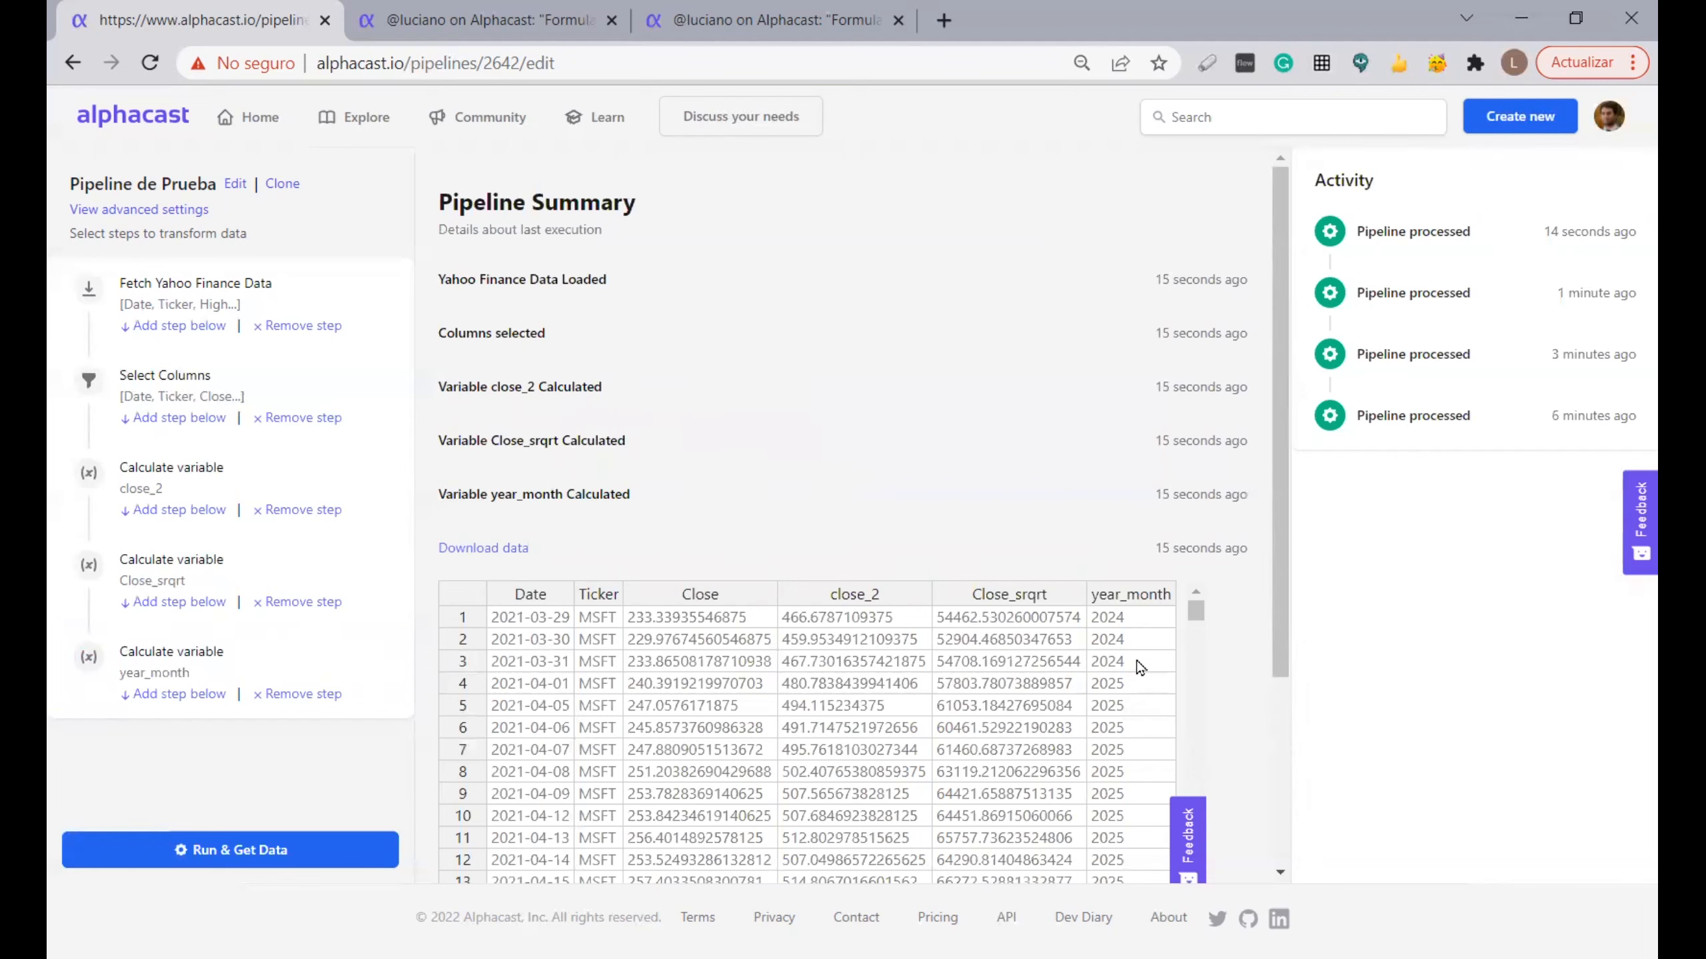
scroll(1140, 667, "down", 4)
scroll(1071, 735, "up", 4)
scroll(967, 383, "down", 2)
scroll(978, 368, "down", 2)
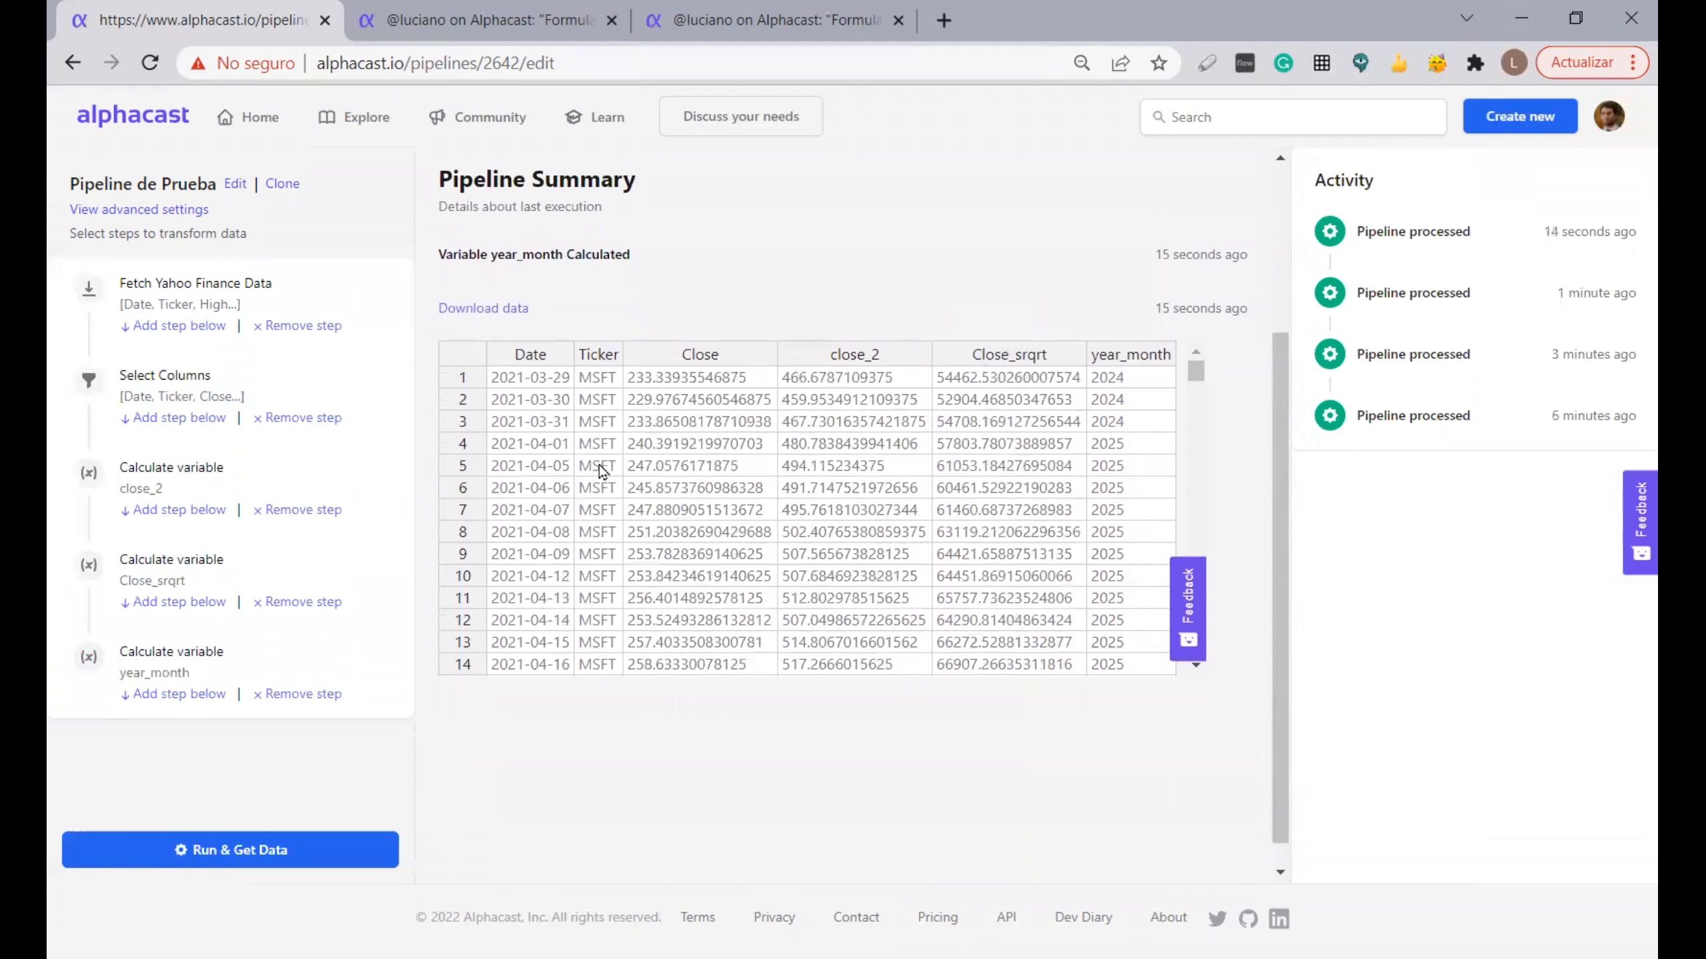
left_click(599, 402)
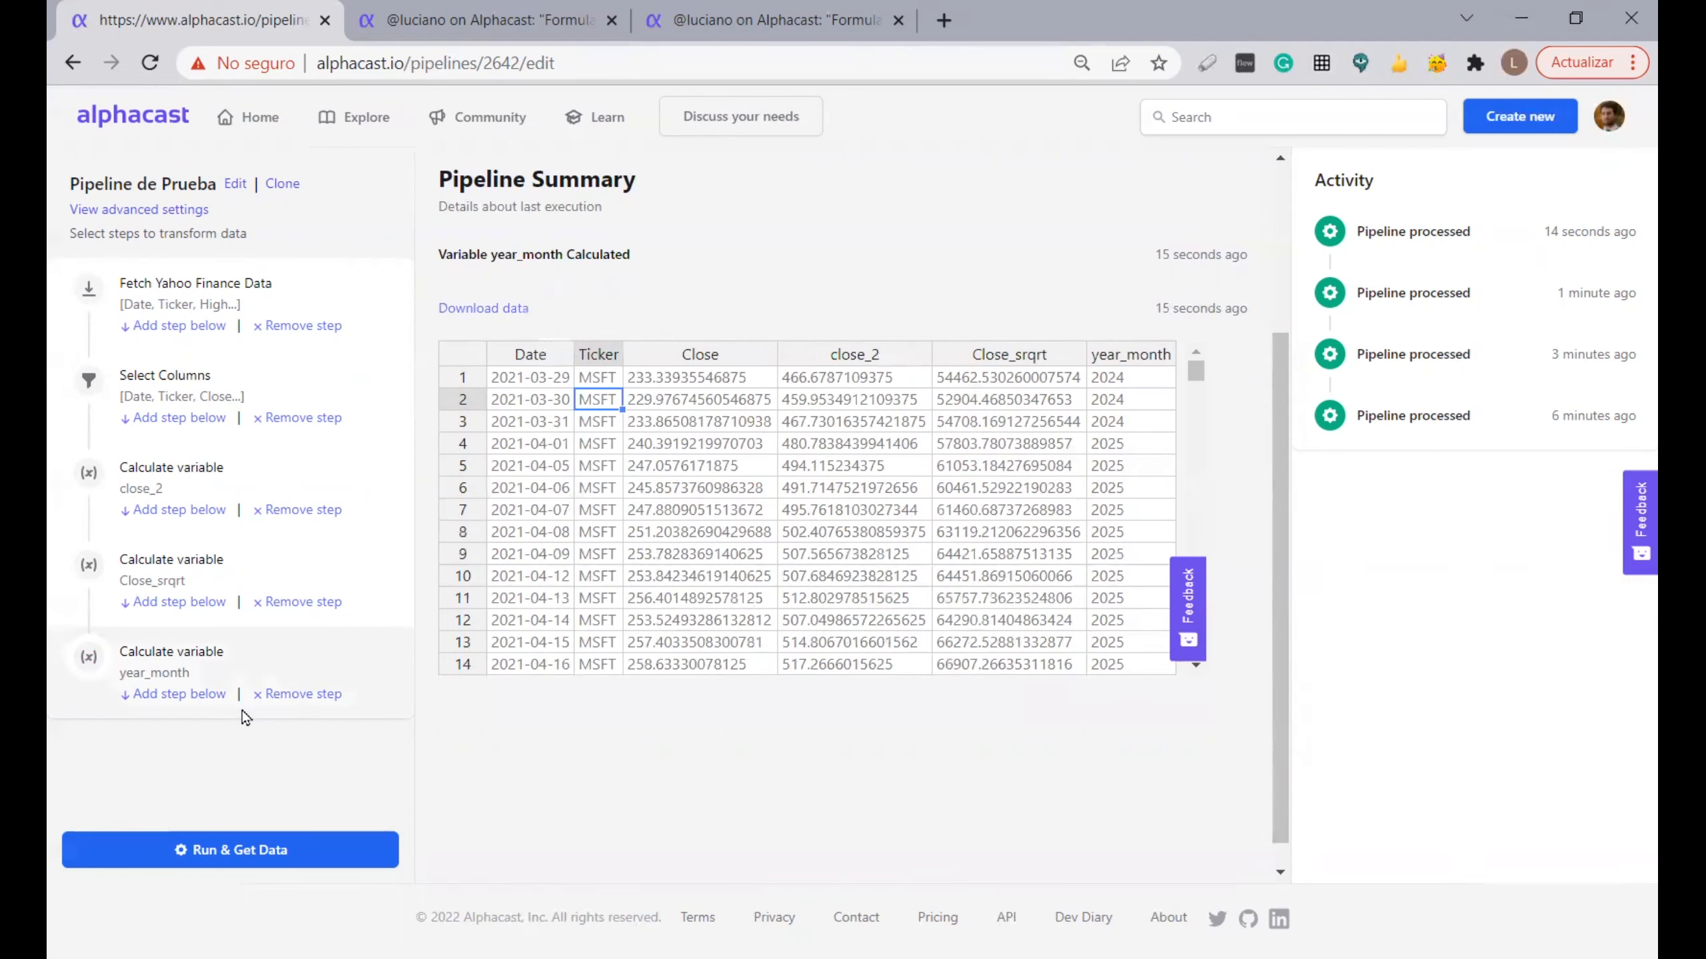
Add a Calculate variable step below year_month and name its new column mean_price
left_click(178, 695)
left_click(224, 750)
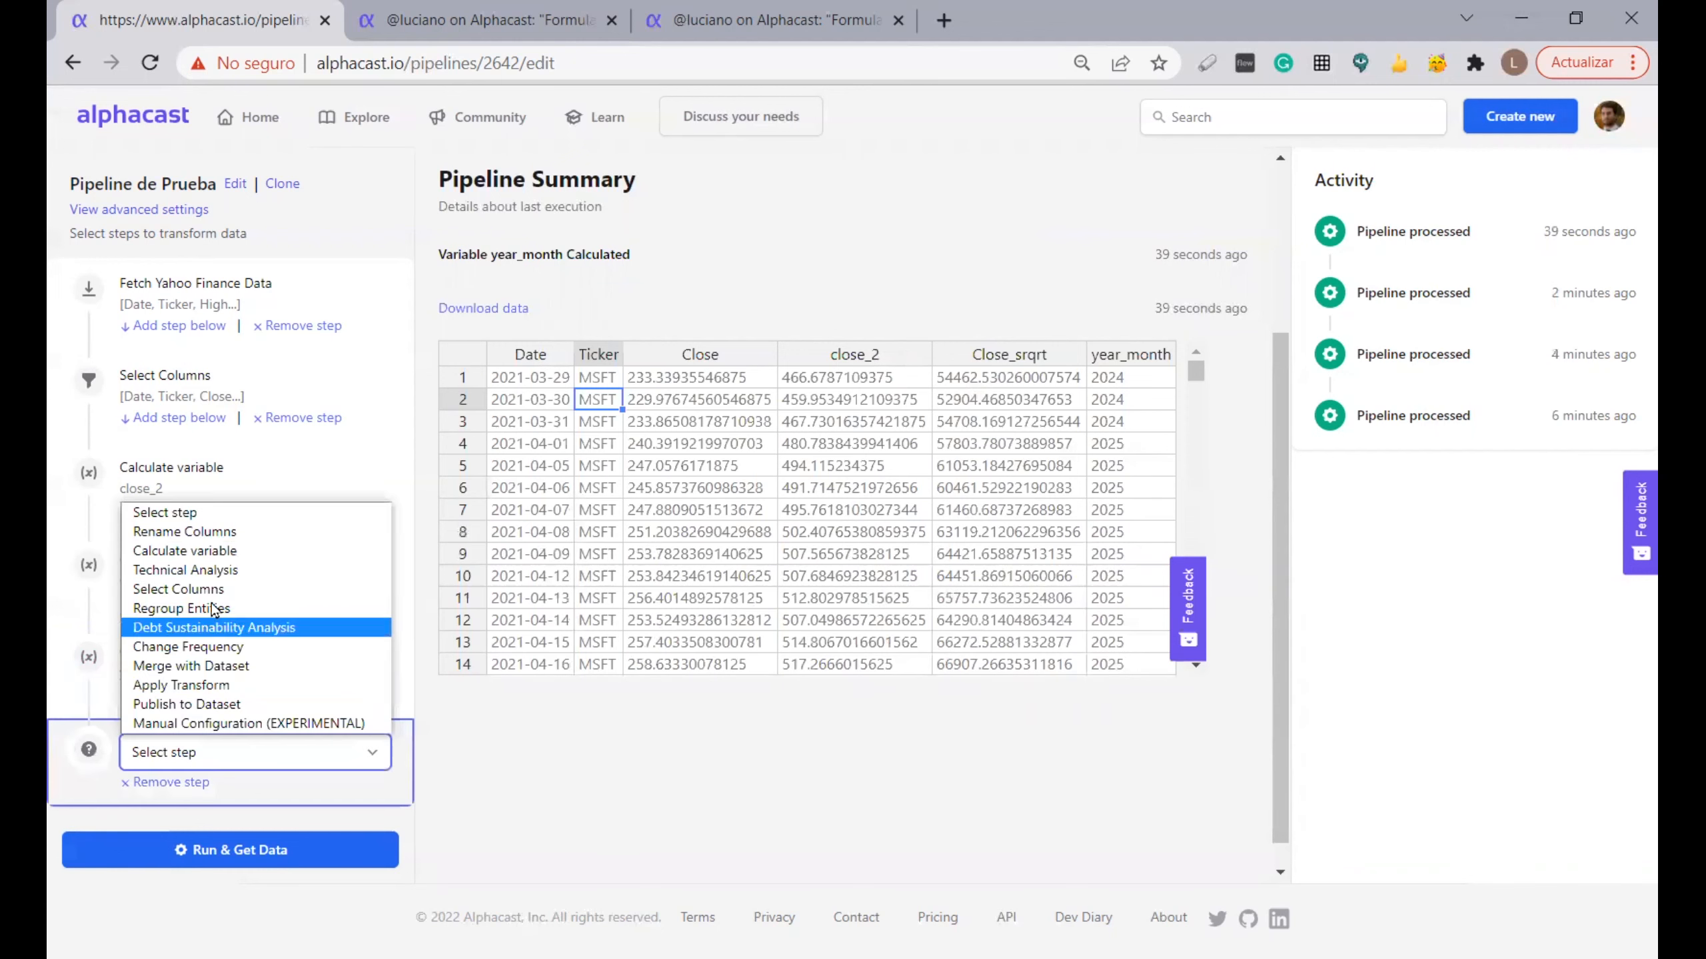
left_click(225, 556)
left_click(543, 253)
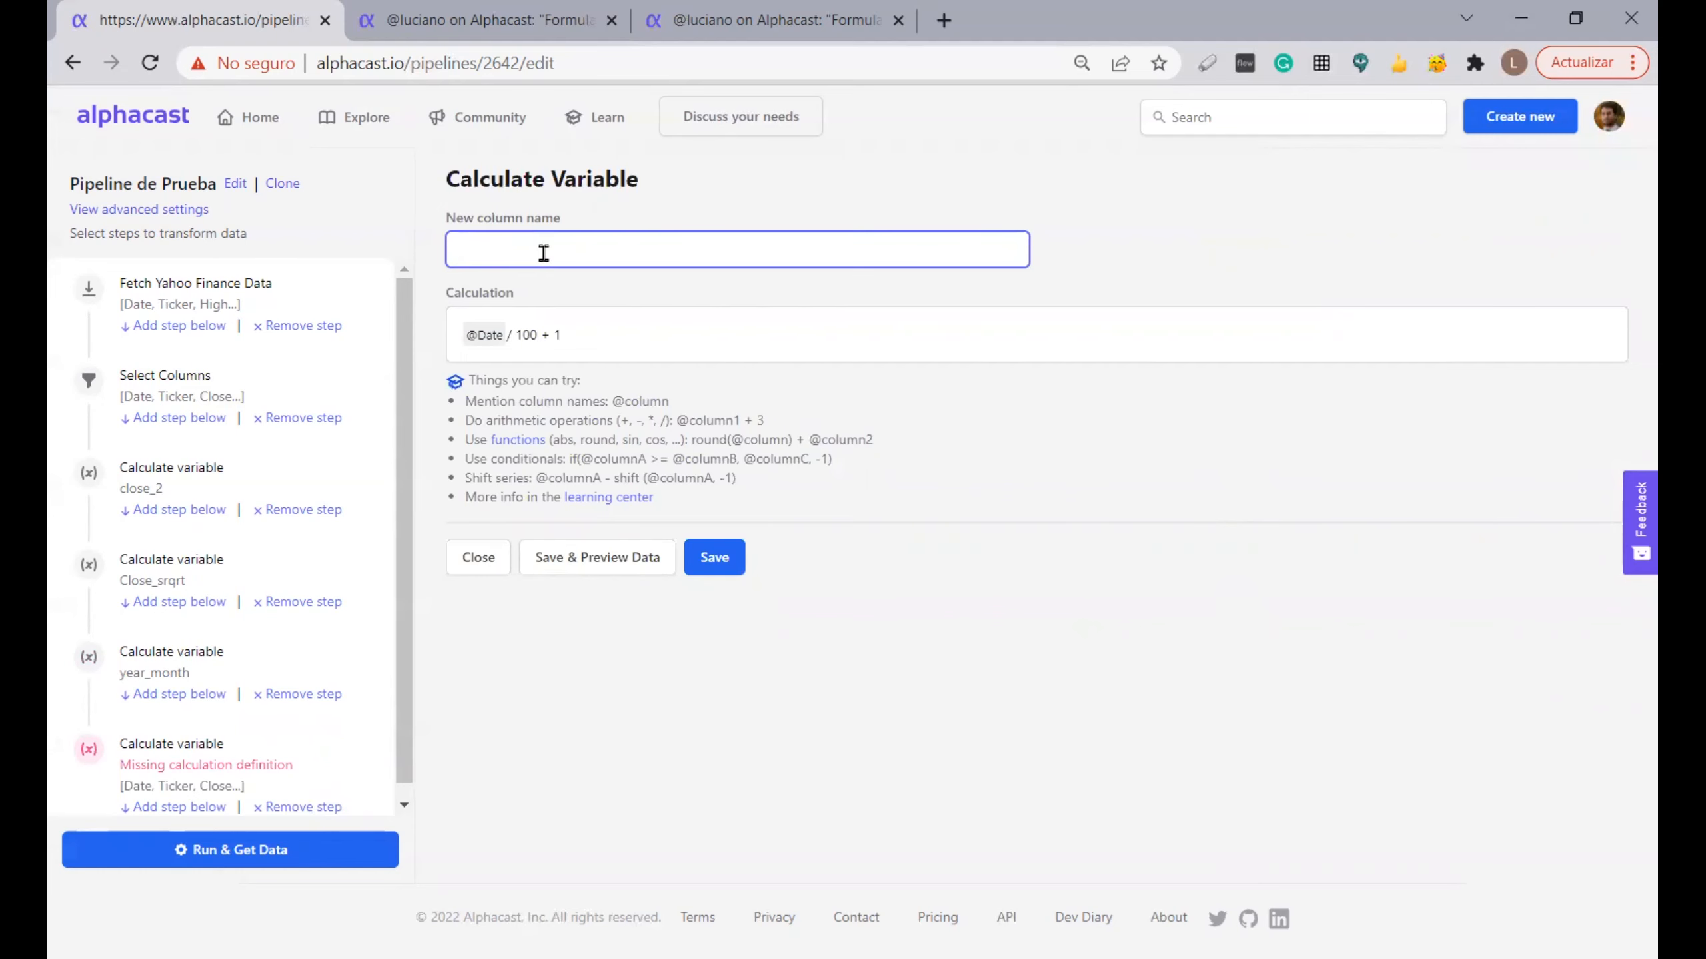
type("mean_price")
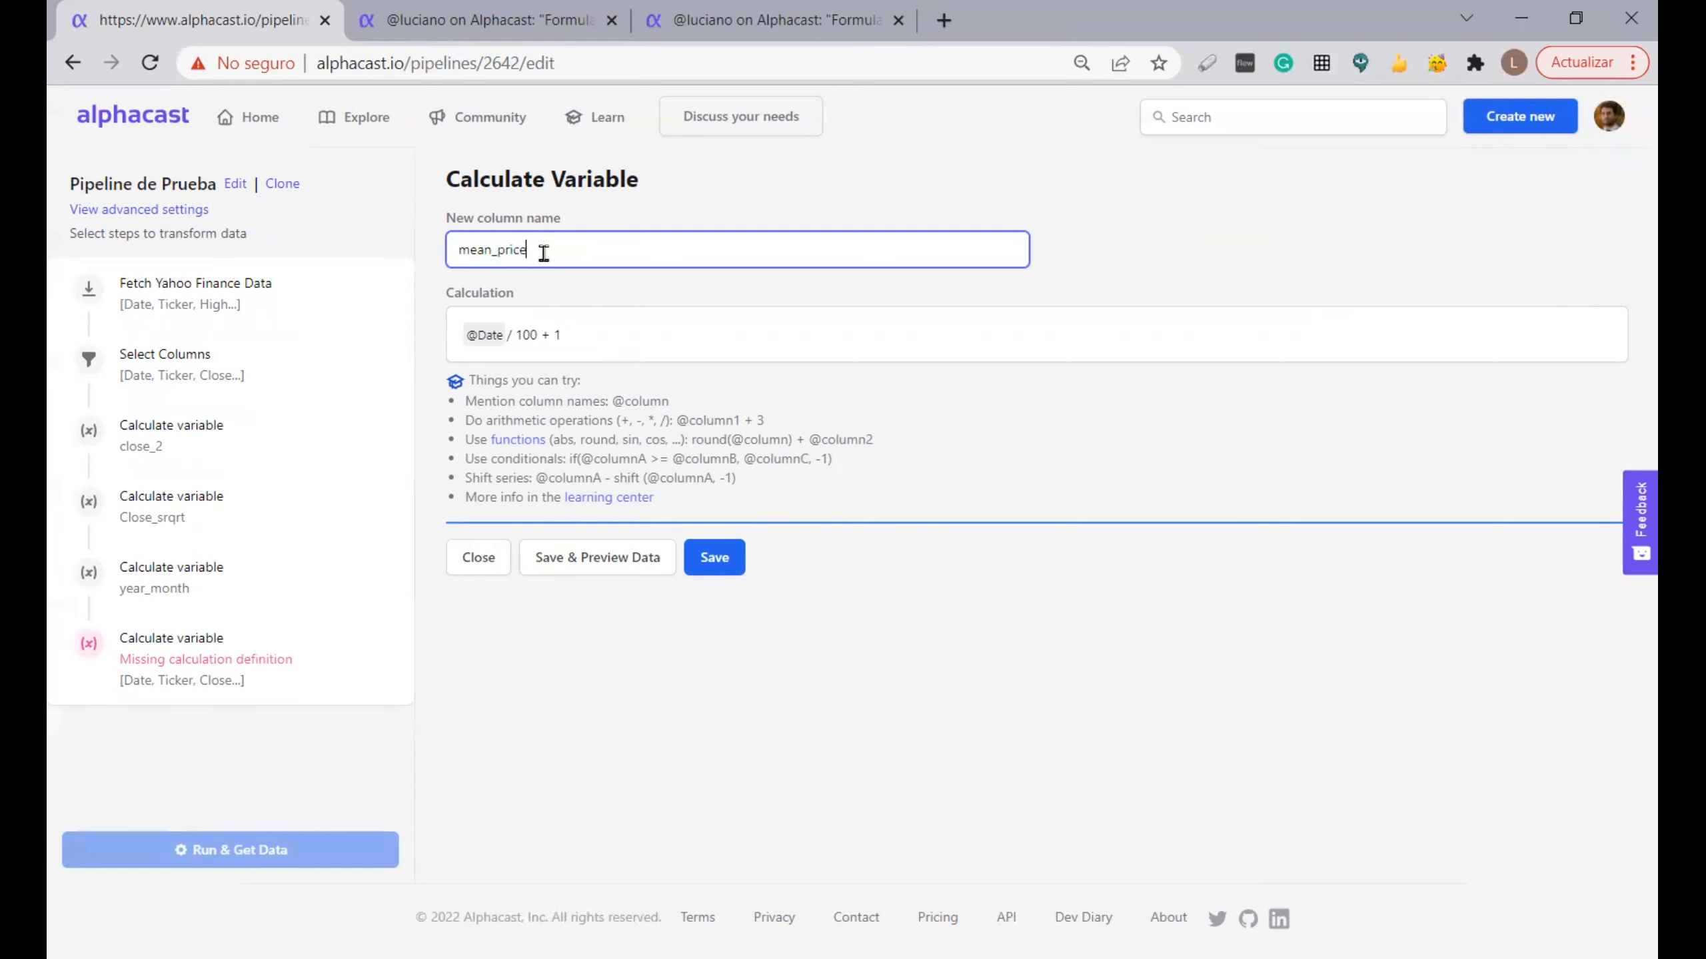
left_click_drag(470, 334, 602, 330)
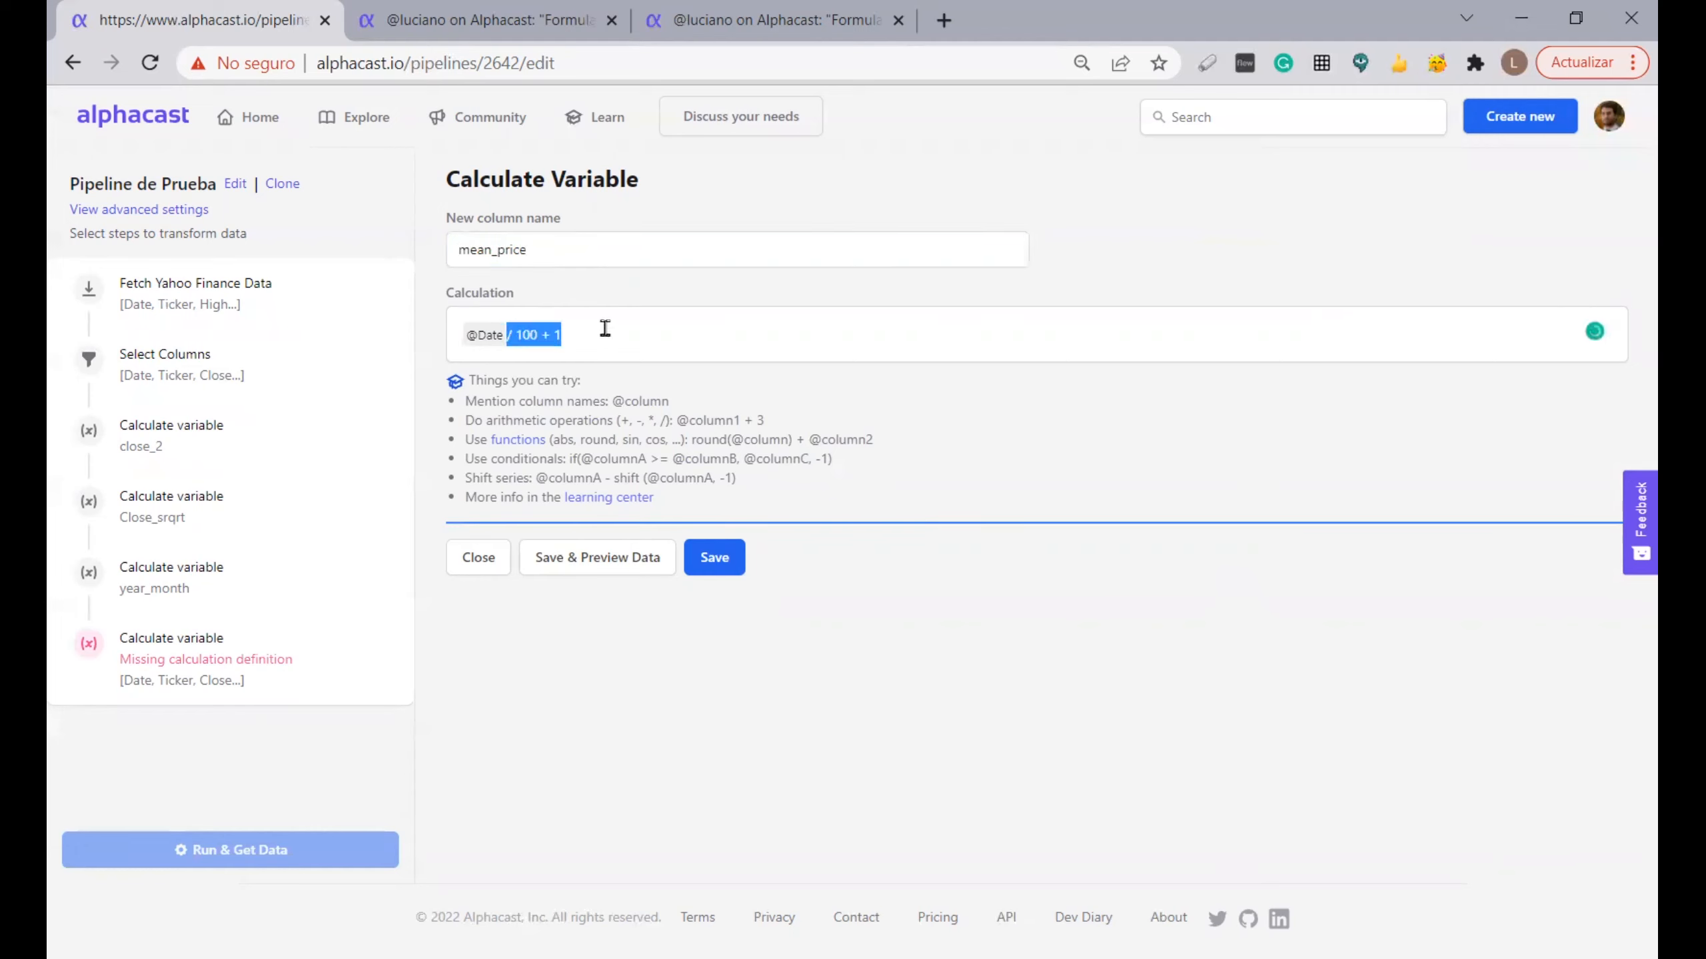
left_click(497, 342)
key("BackSpace")
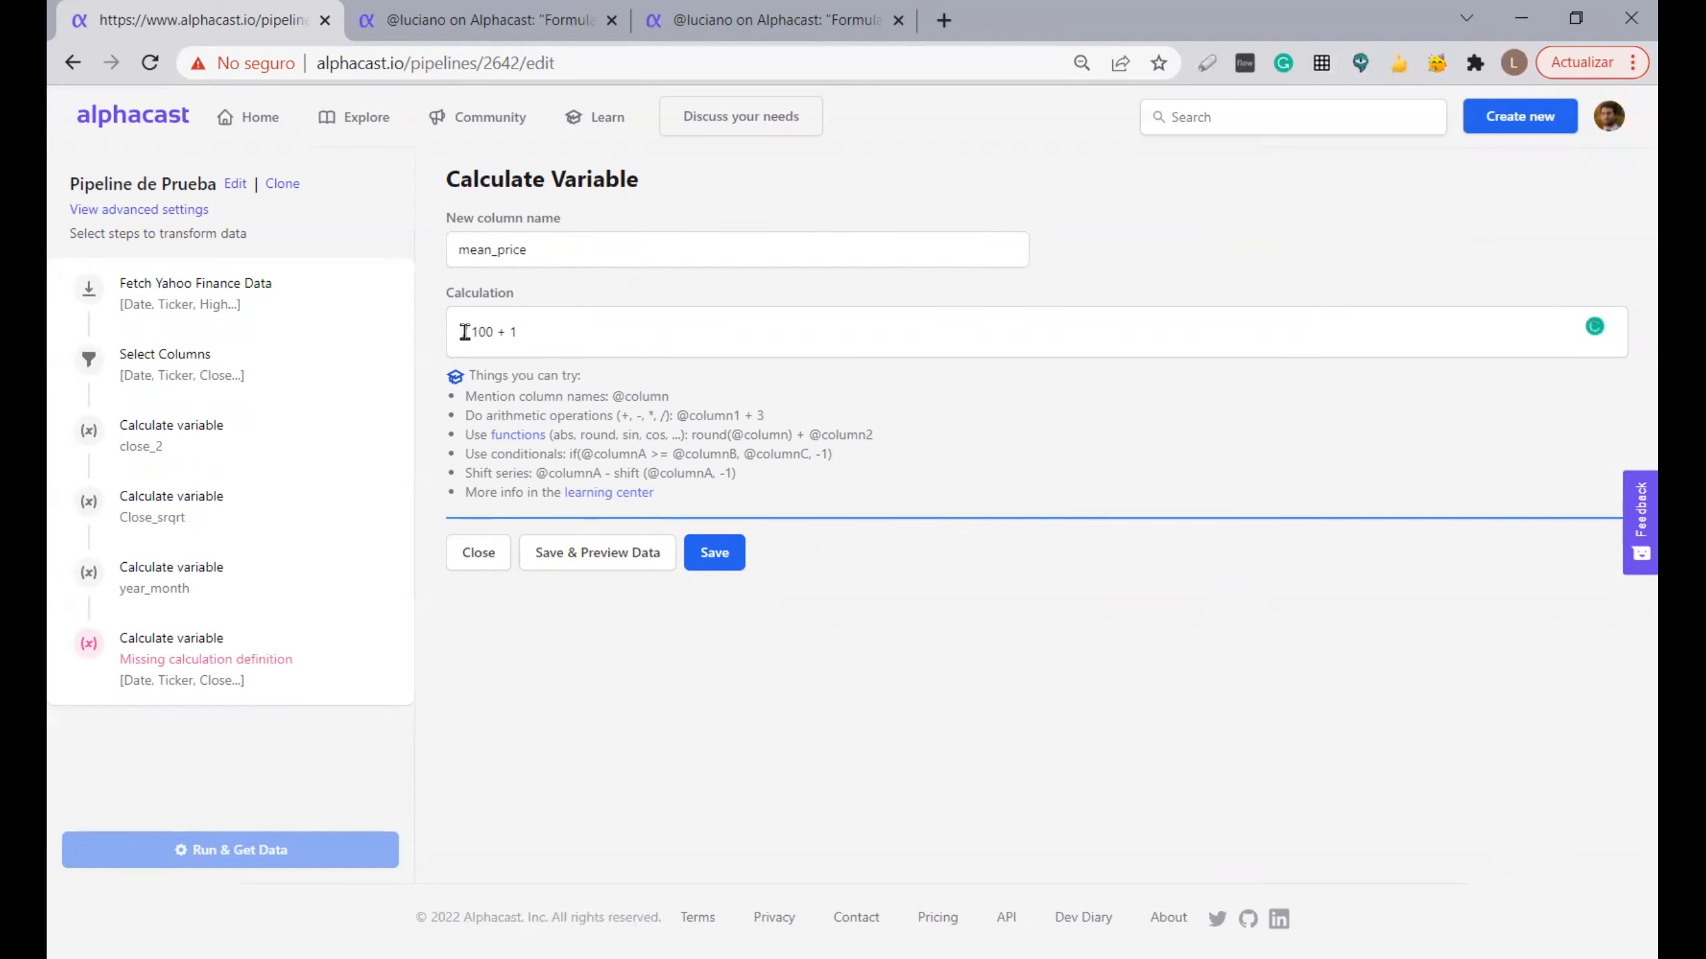
left_click_drag(464, 332, 573, 330)
type("mean(")
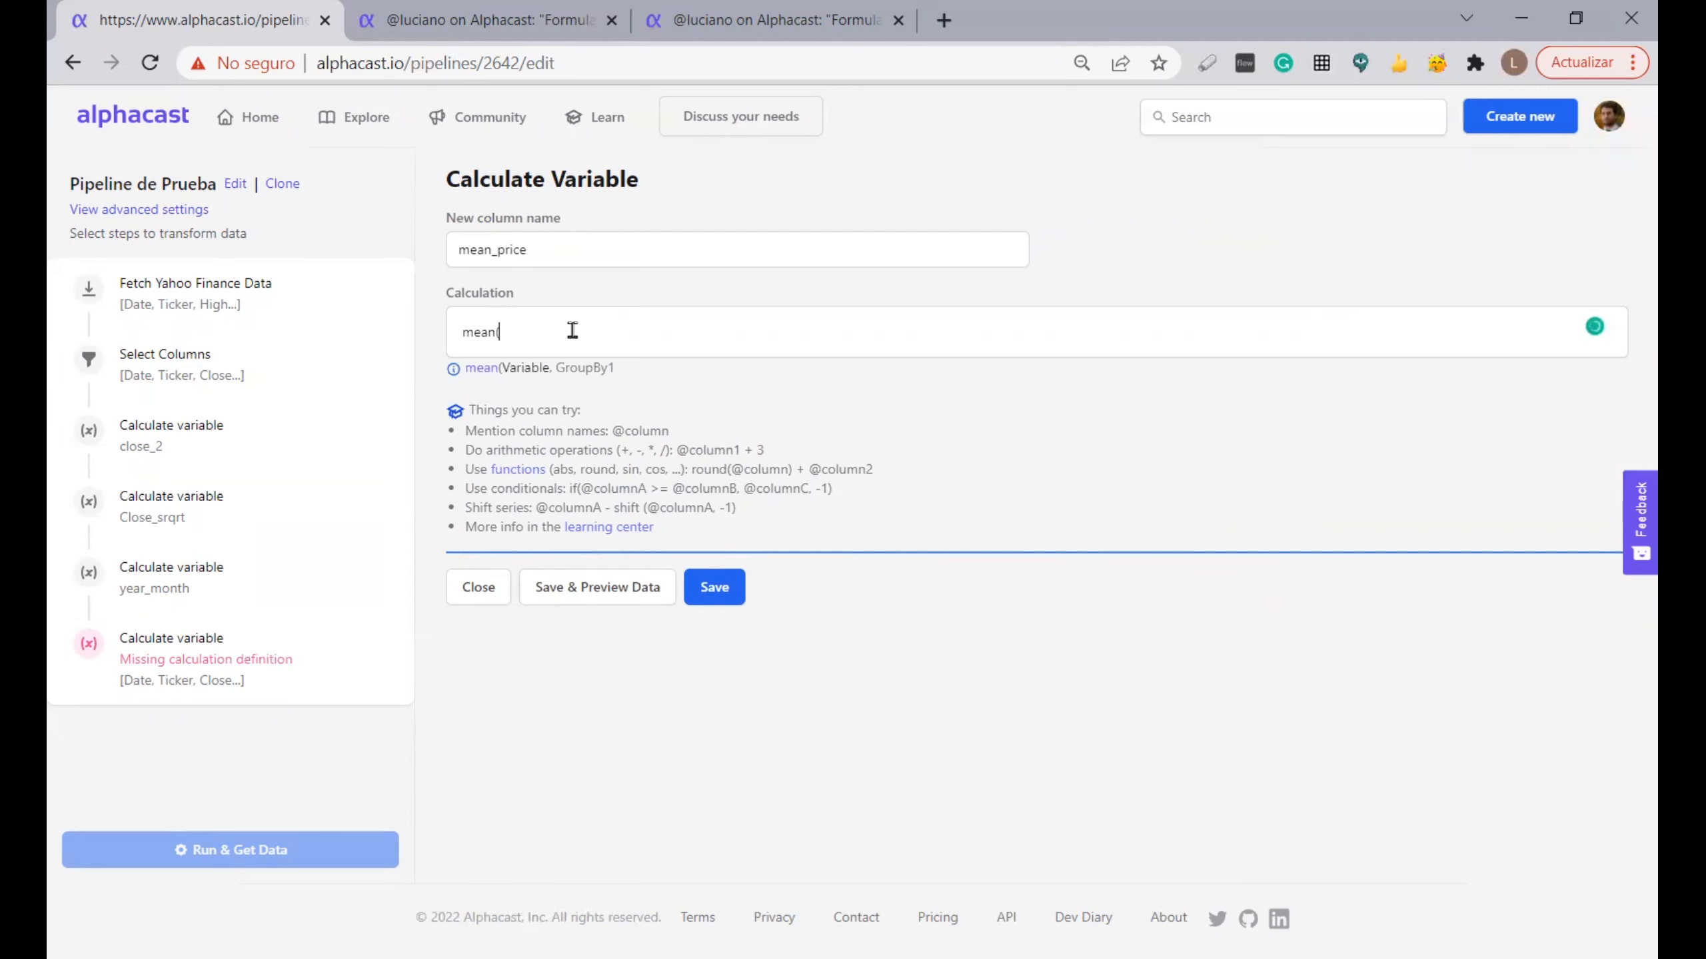
type("@clos")
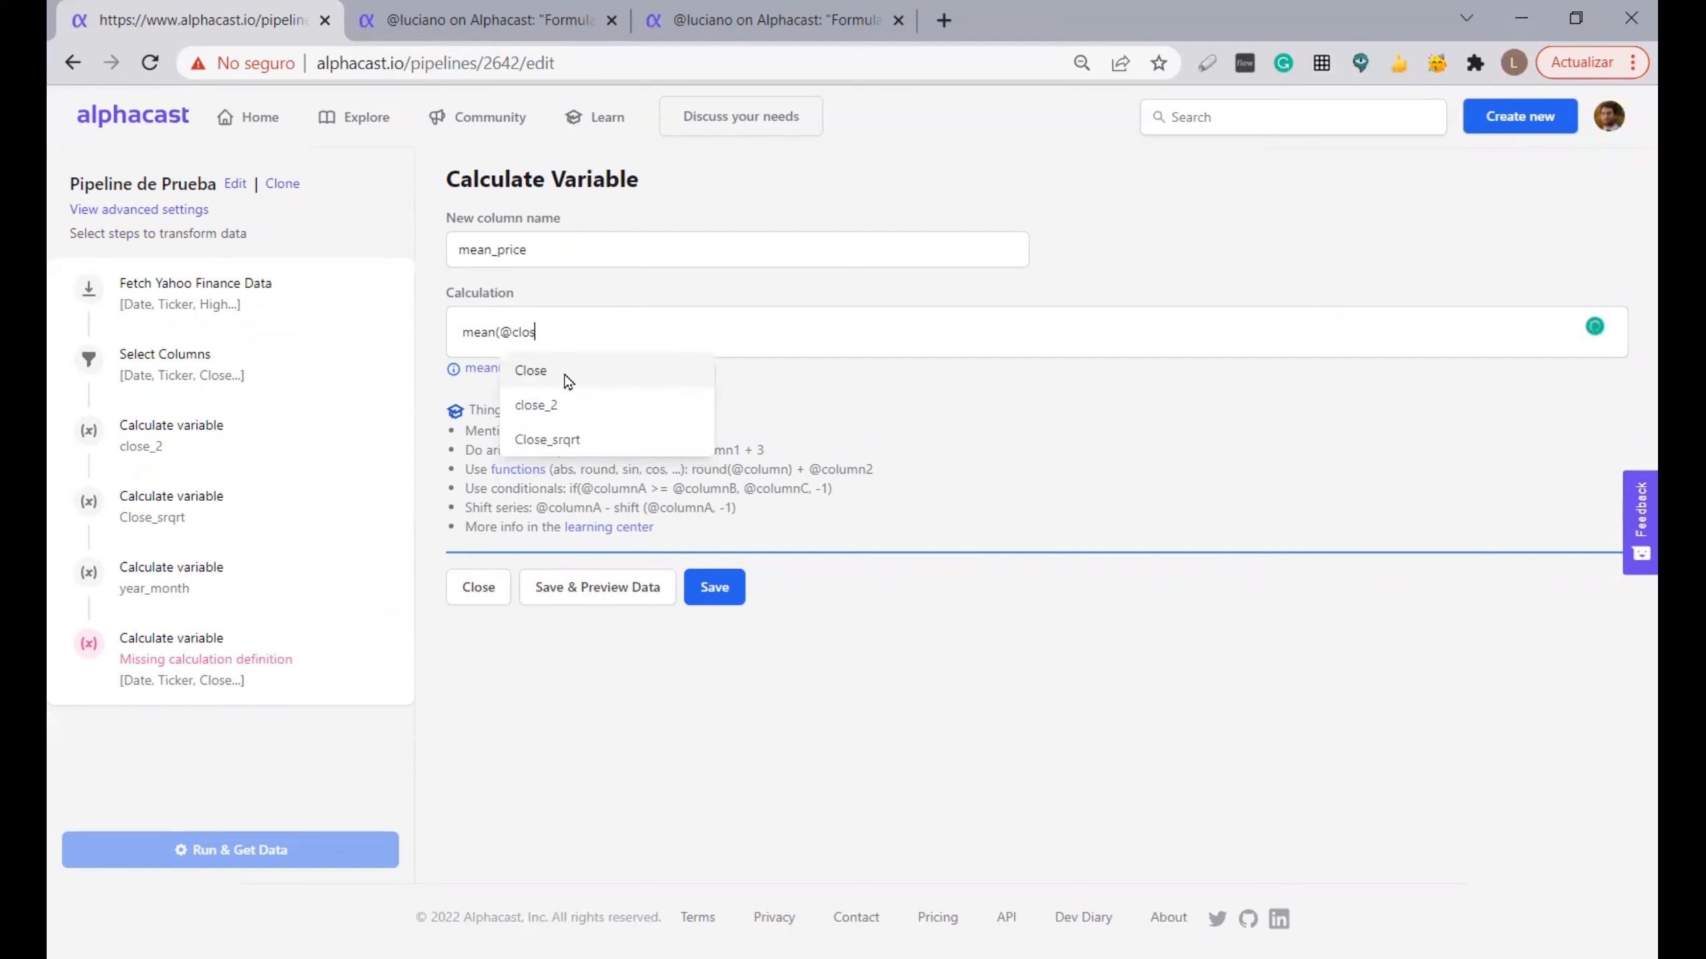
left_click(569, 372)
type(",")
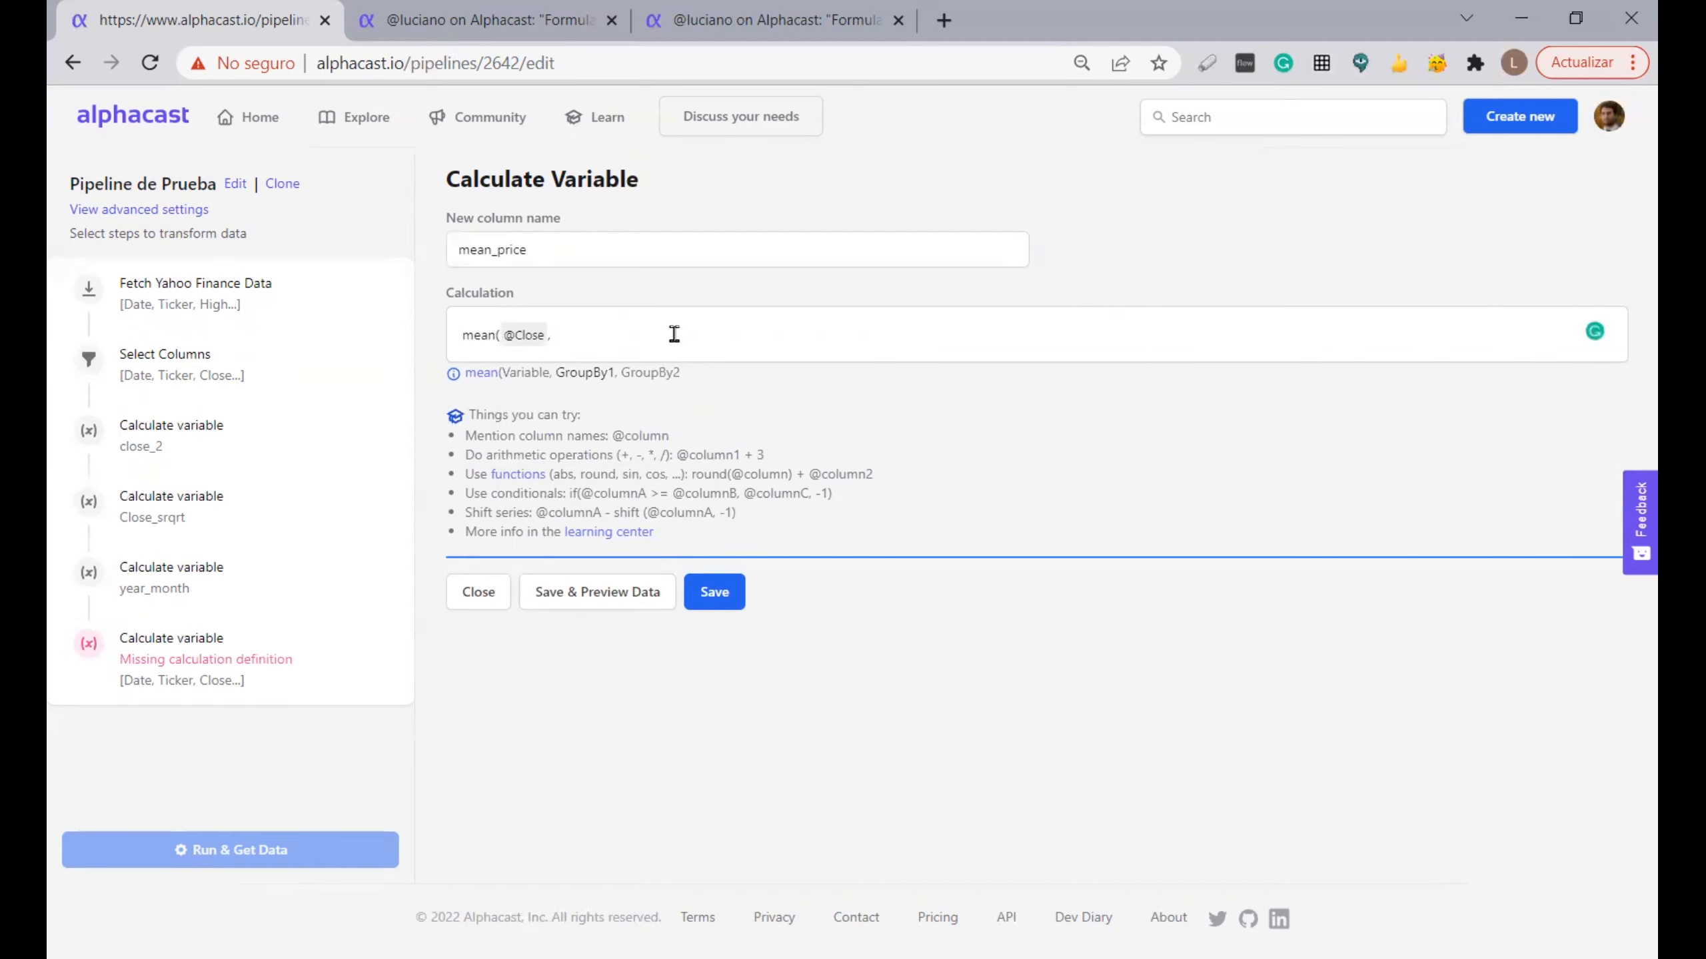
type("@ti")
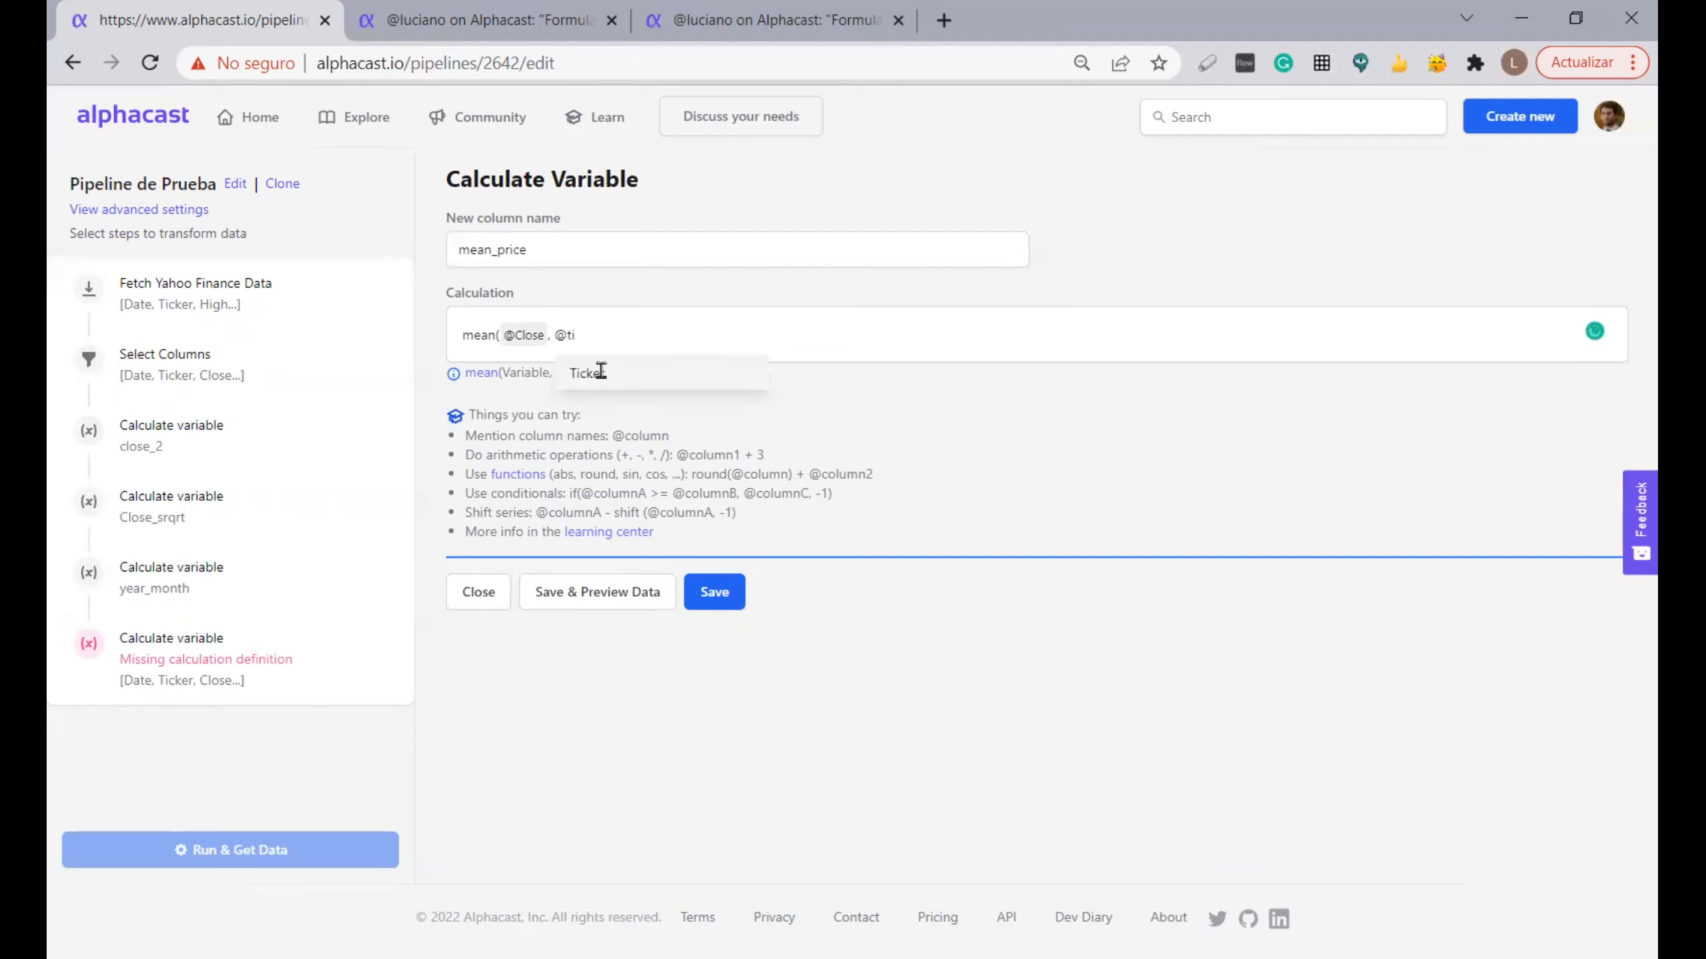
left_click(598, 374)
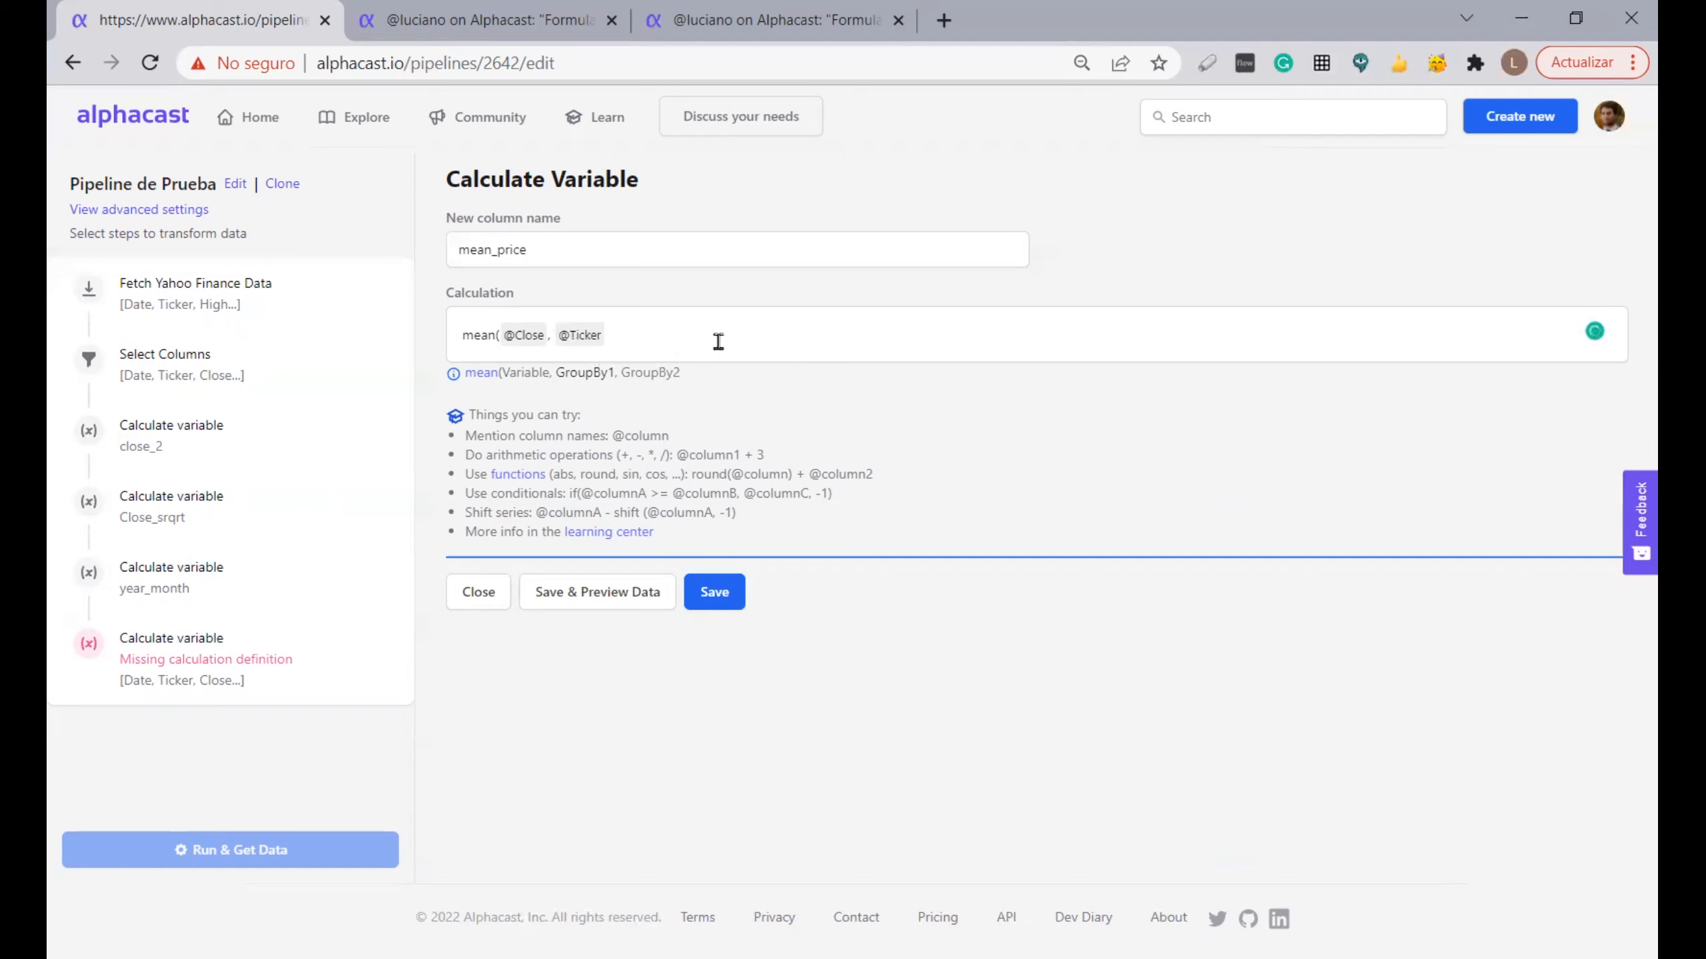
type(")")
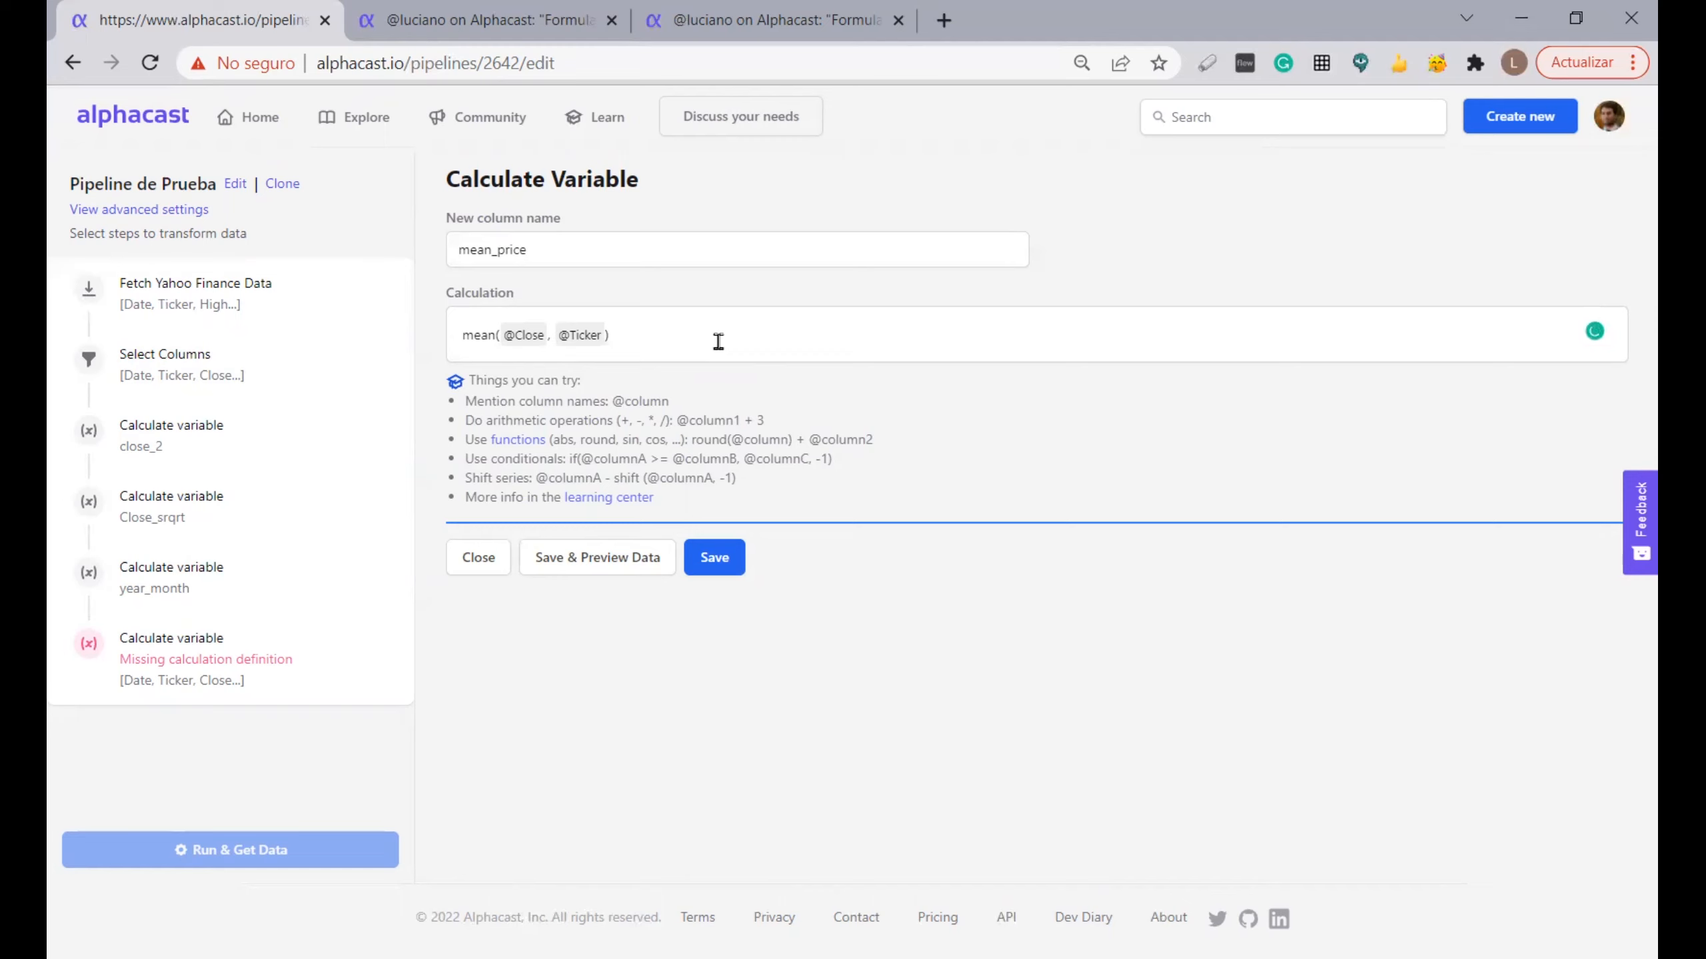
Save the mean_price calculation and preview the data, moving across a row of the results table
left_click(592, 569)
left_click(802, 760)
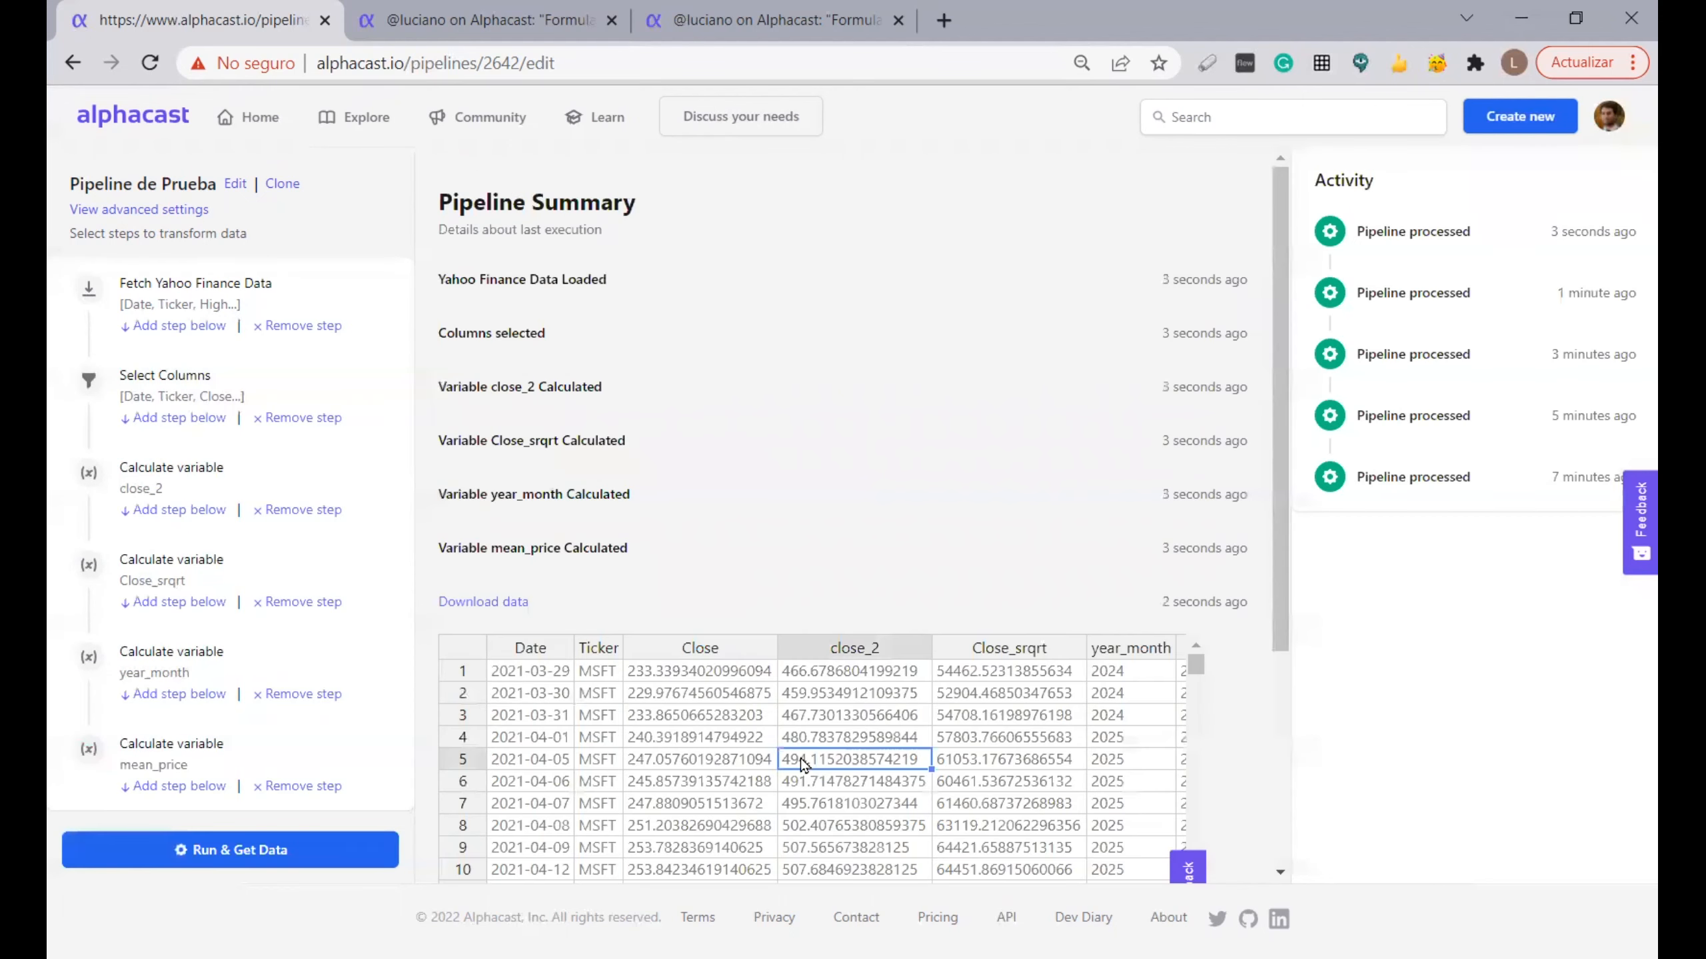
key("Right")
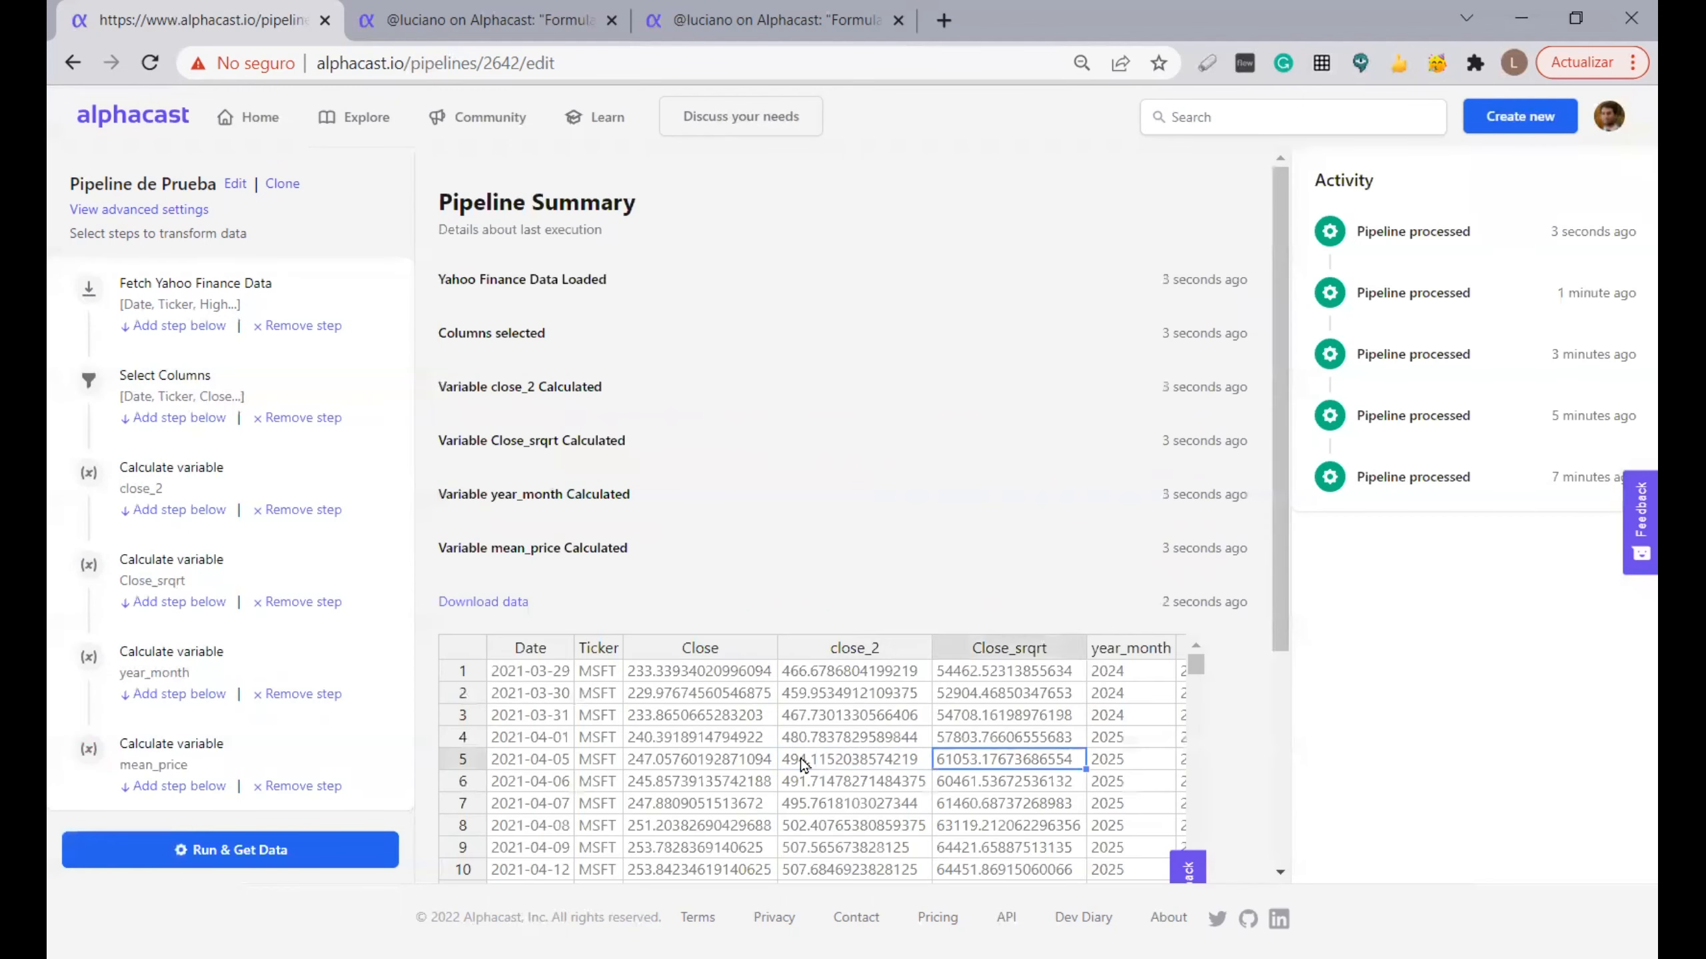
Examine the mean_price column of the results table, moving through its rows for the MSFT ticker
key("Right")
key("Right")
scroll(1056, 322, "down", 3)
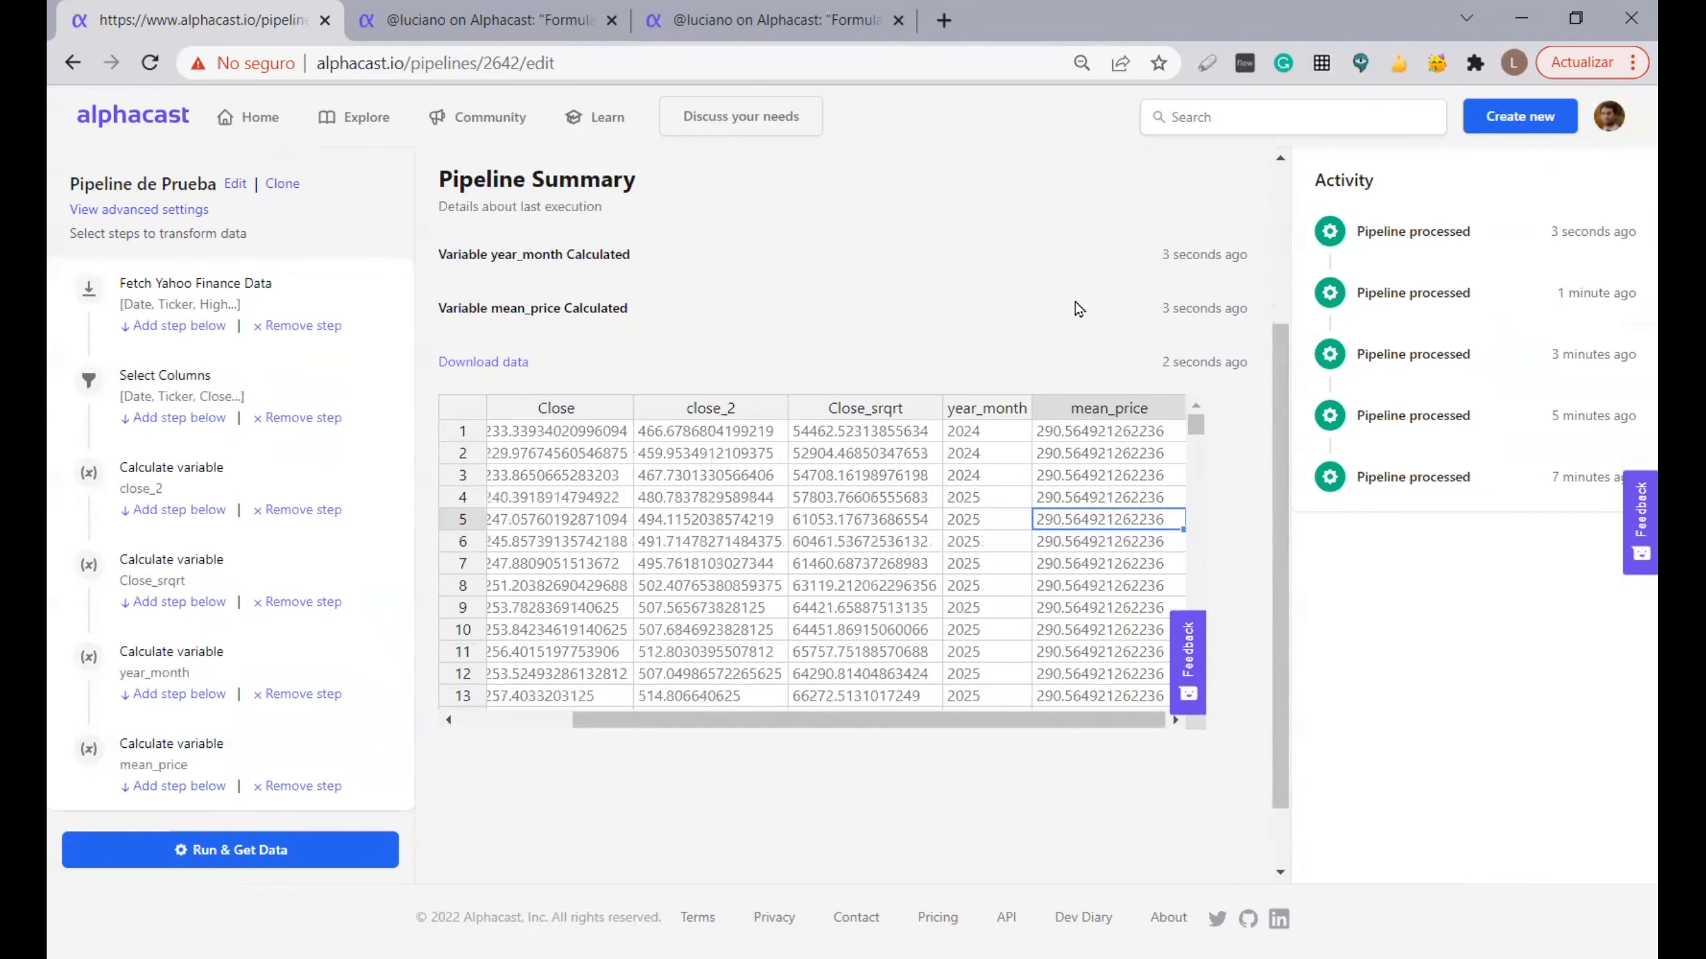
key("Up")
key("Up")
key("Up")
key("Up")
key("Down")
key("Down")
key("Down")
key("Down")
key("Down")
key("Down")
key("Down")
key("Down")
key("Down")
key("Down")
key("Down")
key("Down")
key("Down")
key("Down")
key("Down")
key("Down")
key("Down")
key("Down")
key("Down")
key("Down")
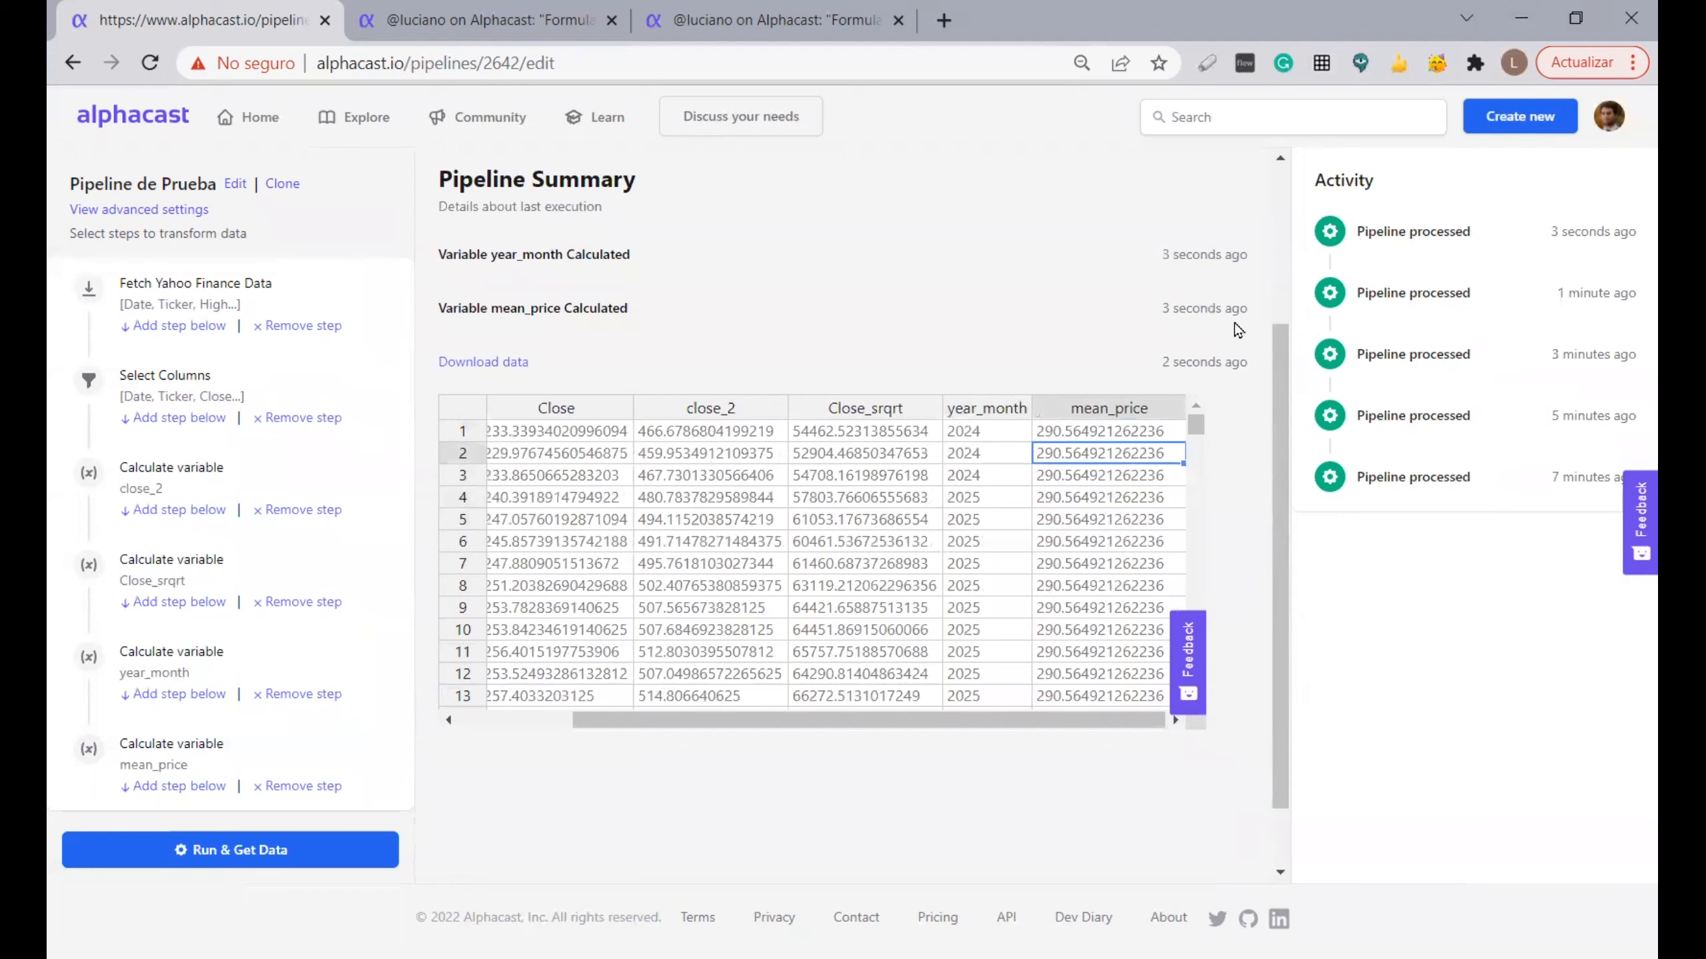
Compare the mean_price values where the results table changes from MSFT to AAPL rows
scroll(1060, 563, "down", 10)
left_click_drag(984, 723, 937, 724)
scroll(780, 624, "down", 8)
scroll(826, 622, "down", 20)
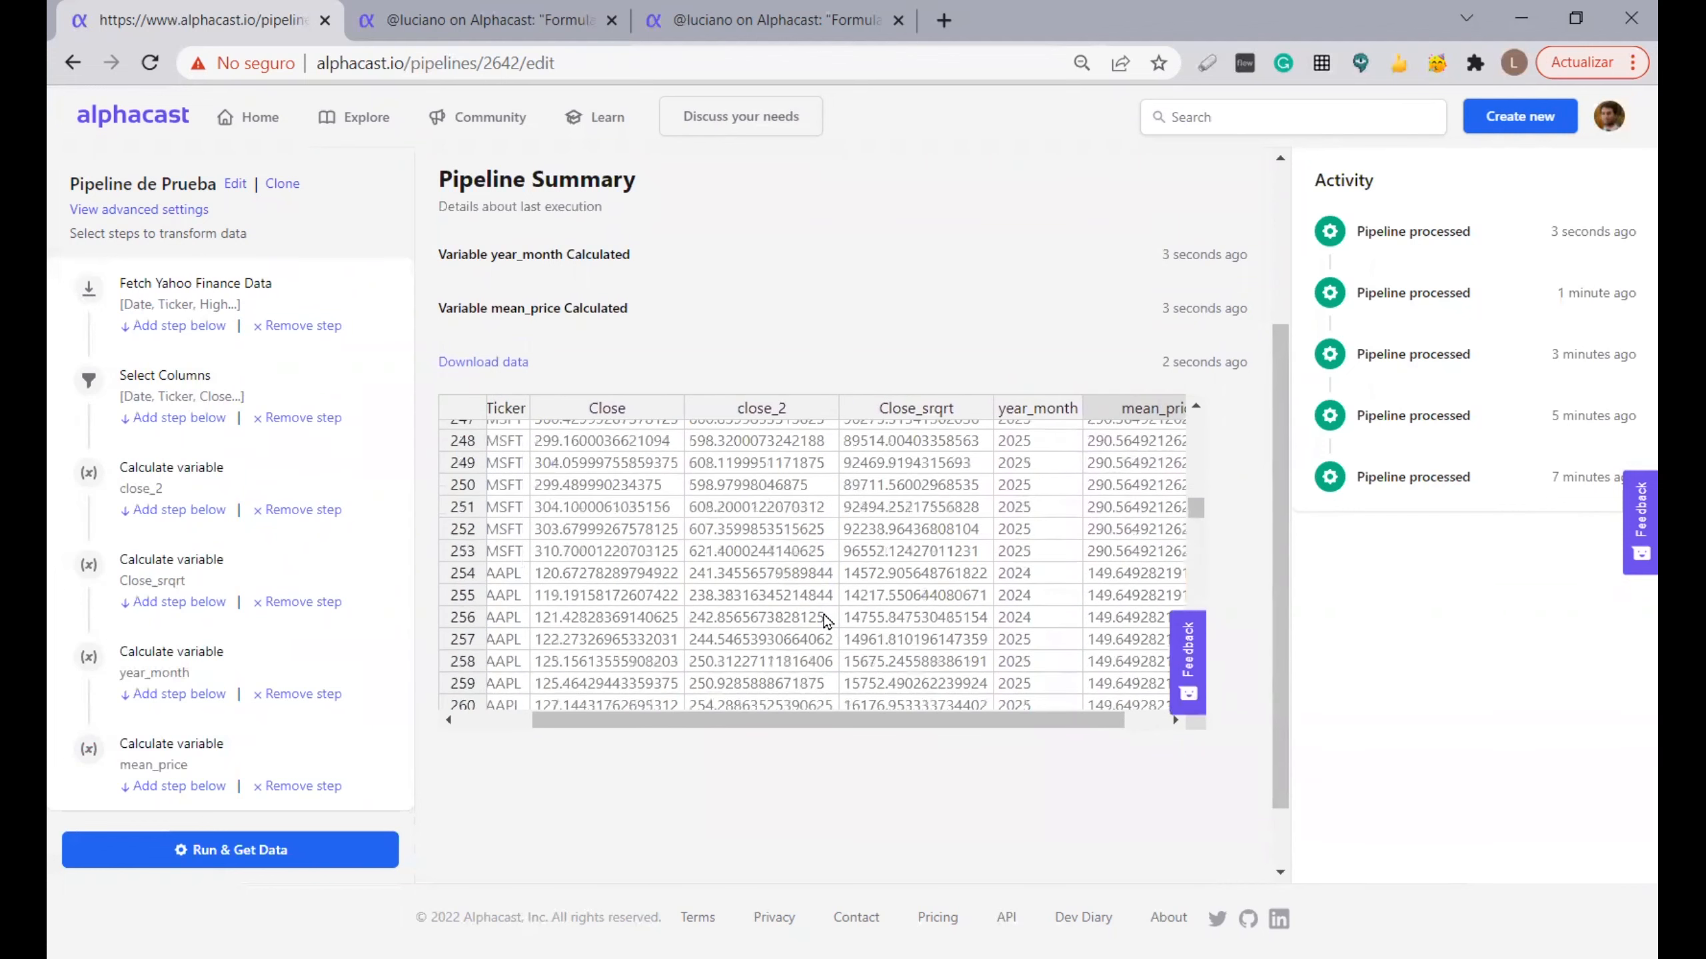
scroll(826, 622, "up", 5)
scroll(763, 672, "down", 2)
left_click(755, 646)
key("Right")
key("Home")
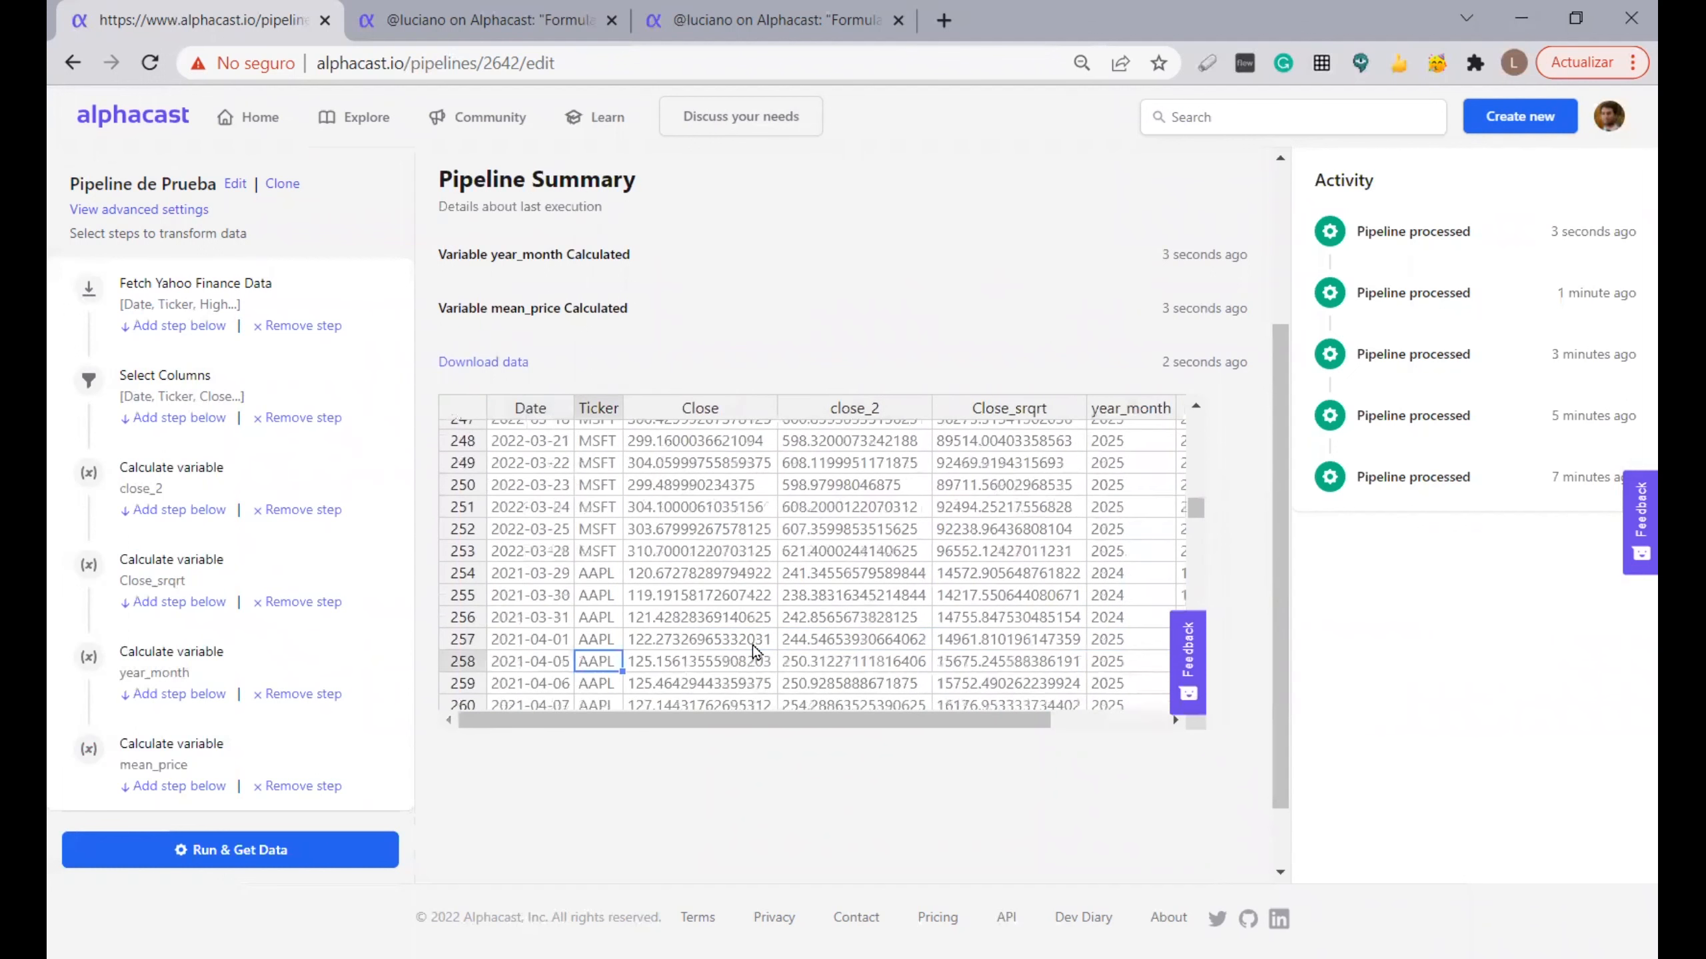
key("End")
key("Up")
key("Up")
key("Up")
key("Down")
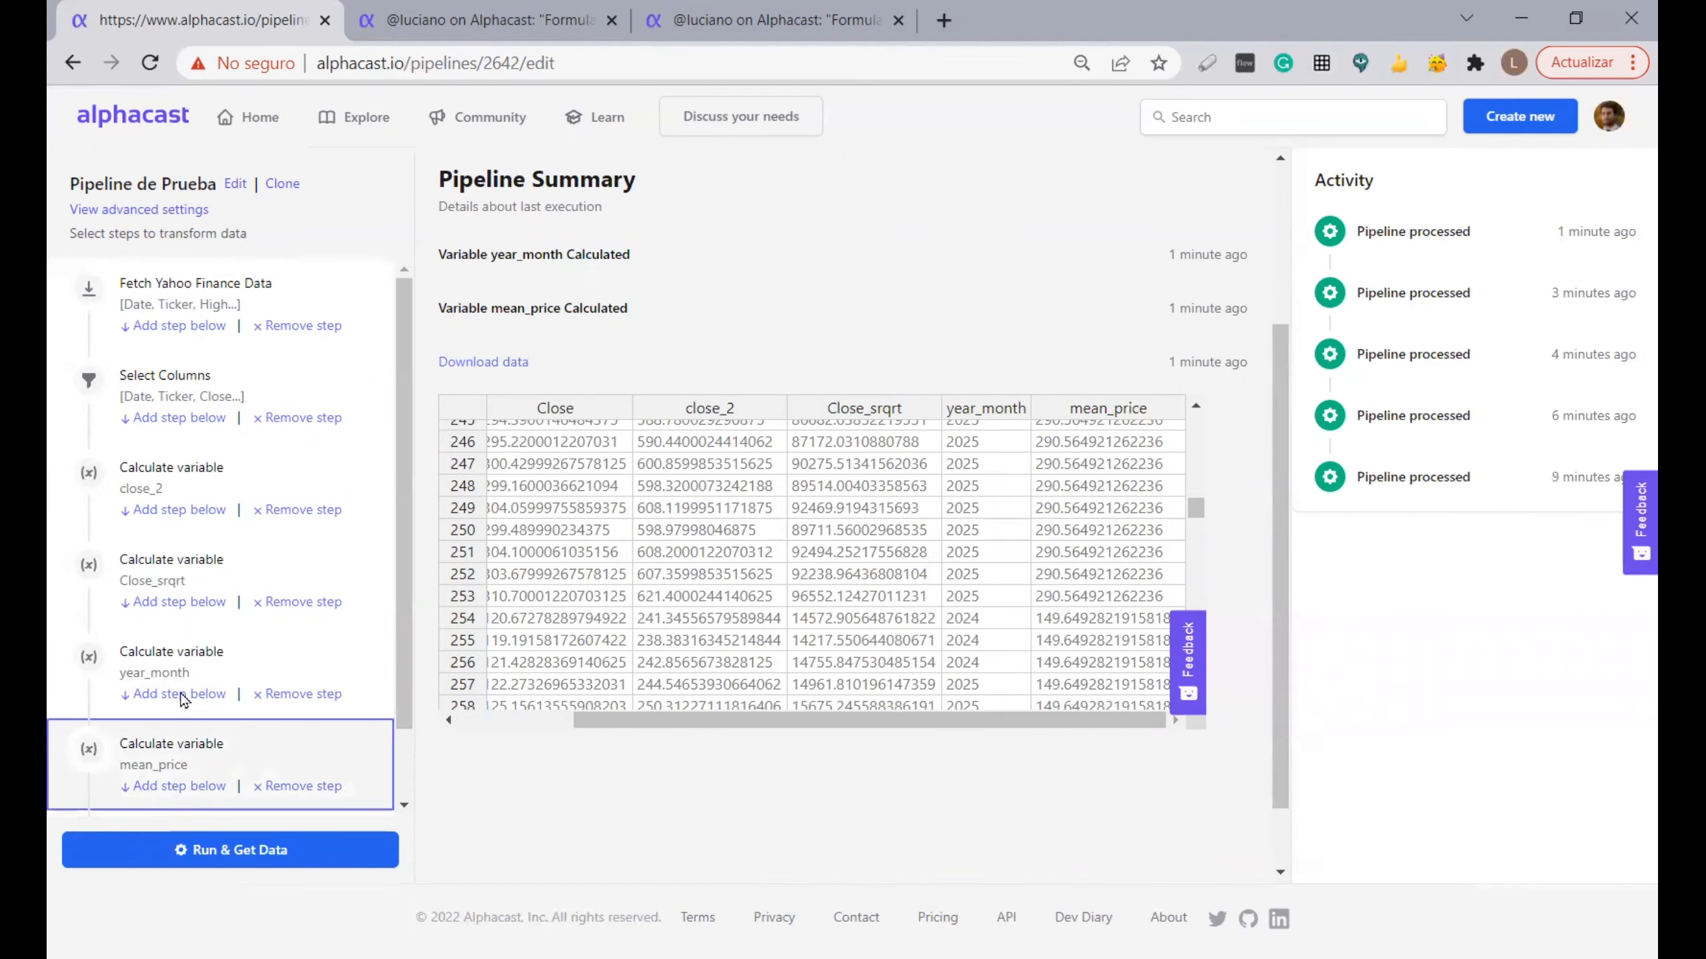
Add a Calculate variable step below mean_price and name its new column change_vs_first_price
left_click(168, 786)
left_click(203, 773)
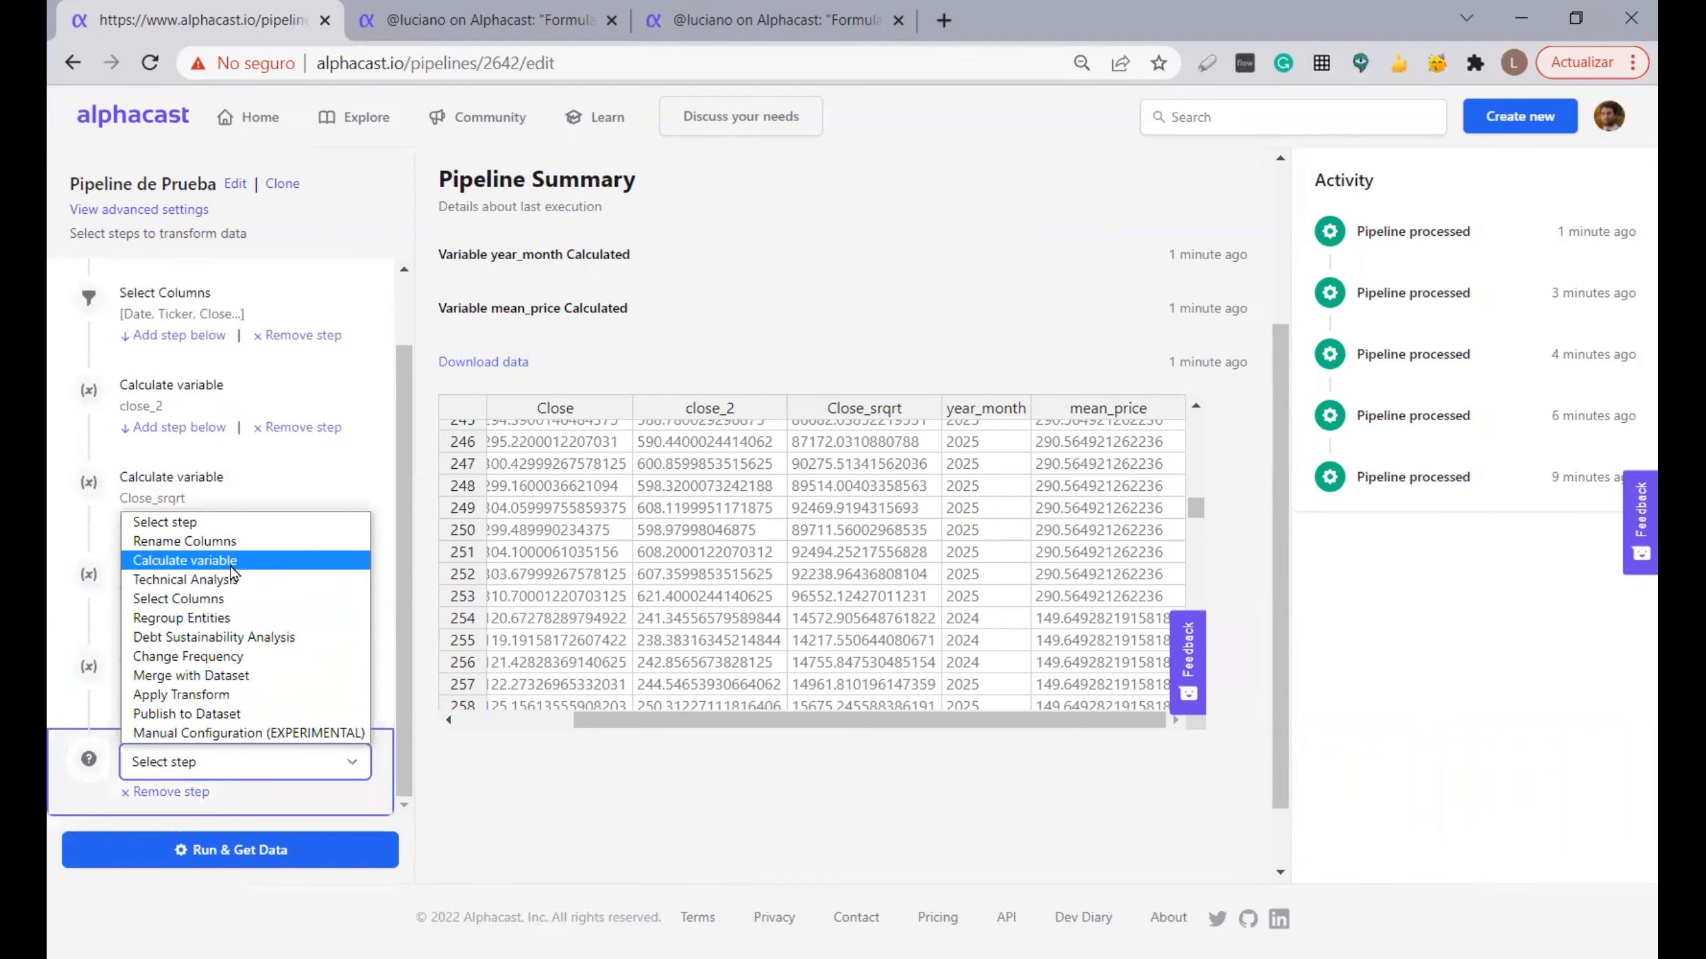
left_click(231, 567)
left_click(514, 256)
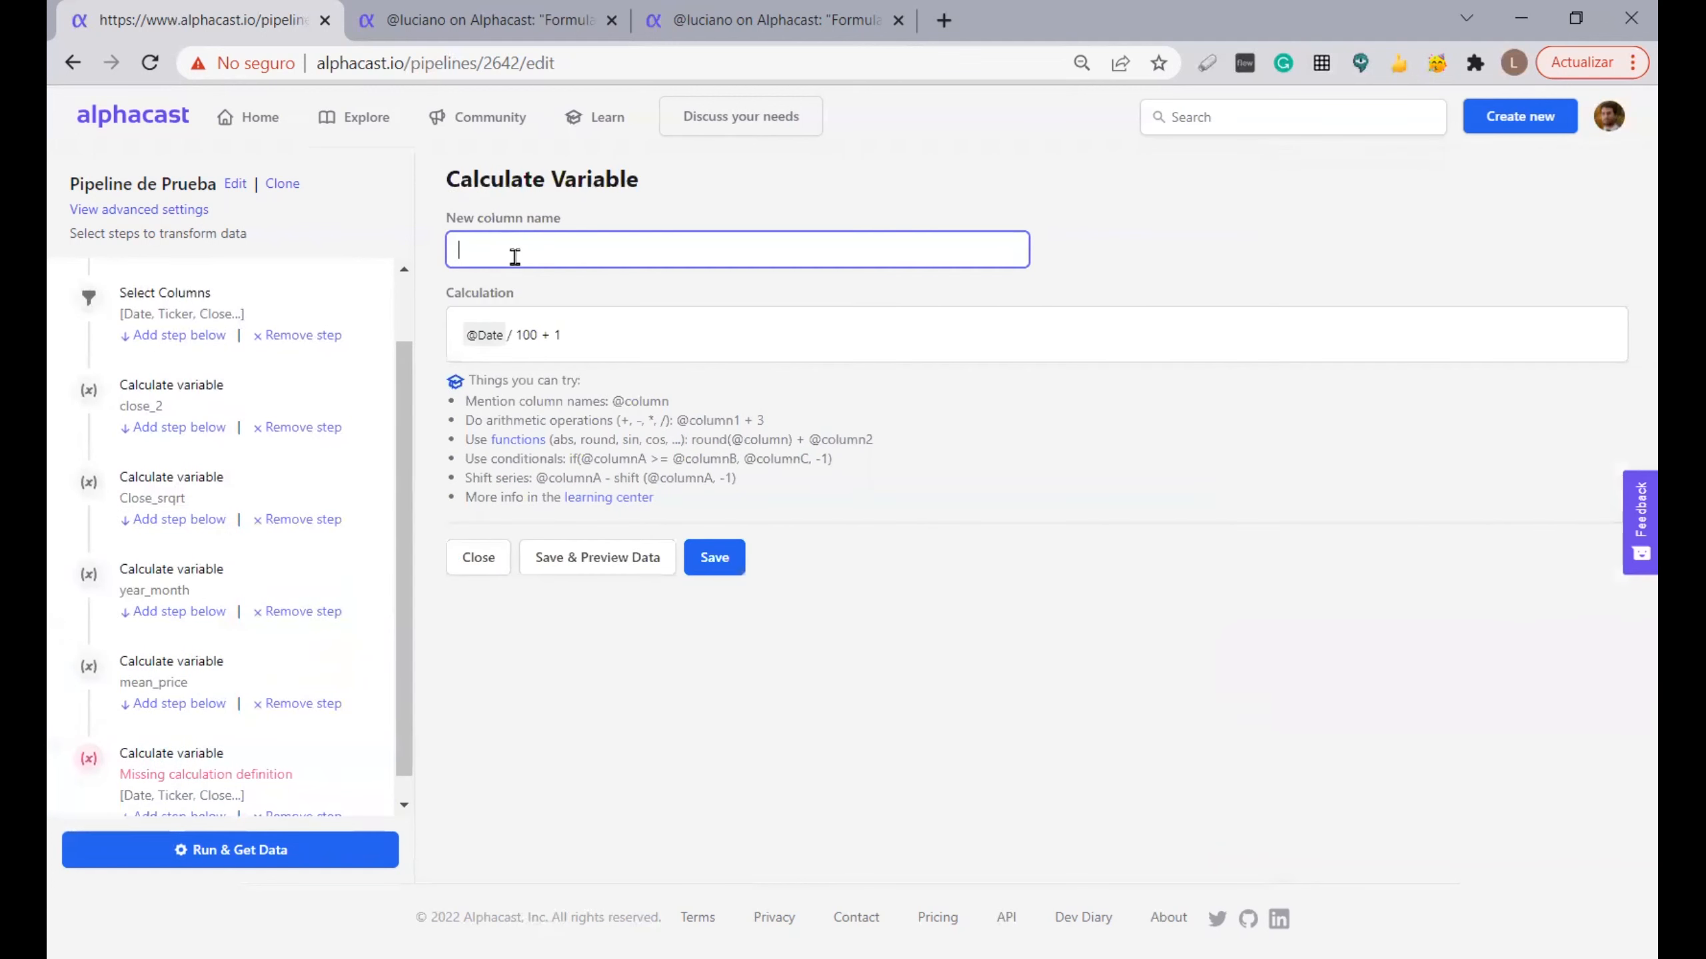
type("chan")
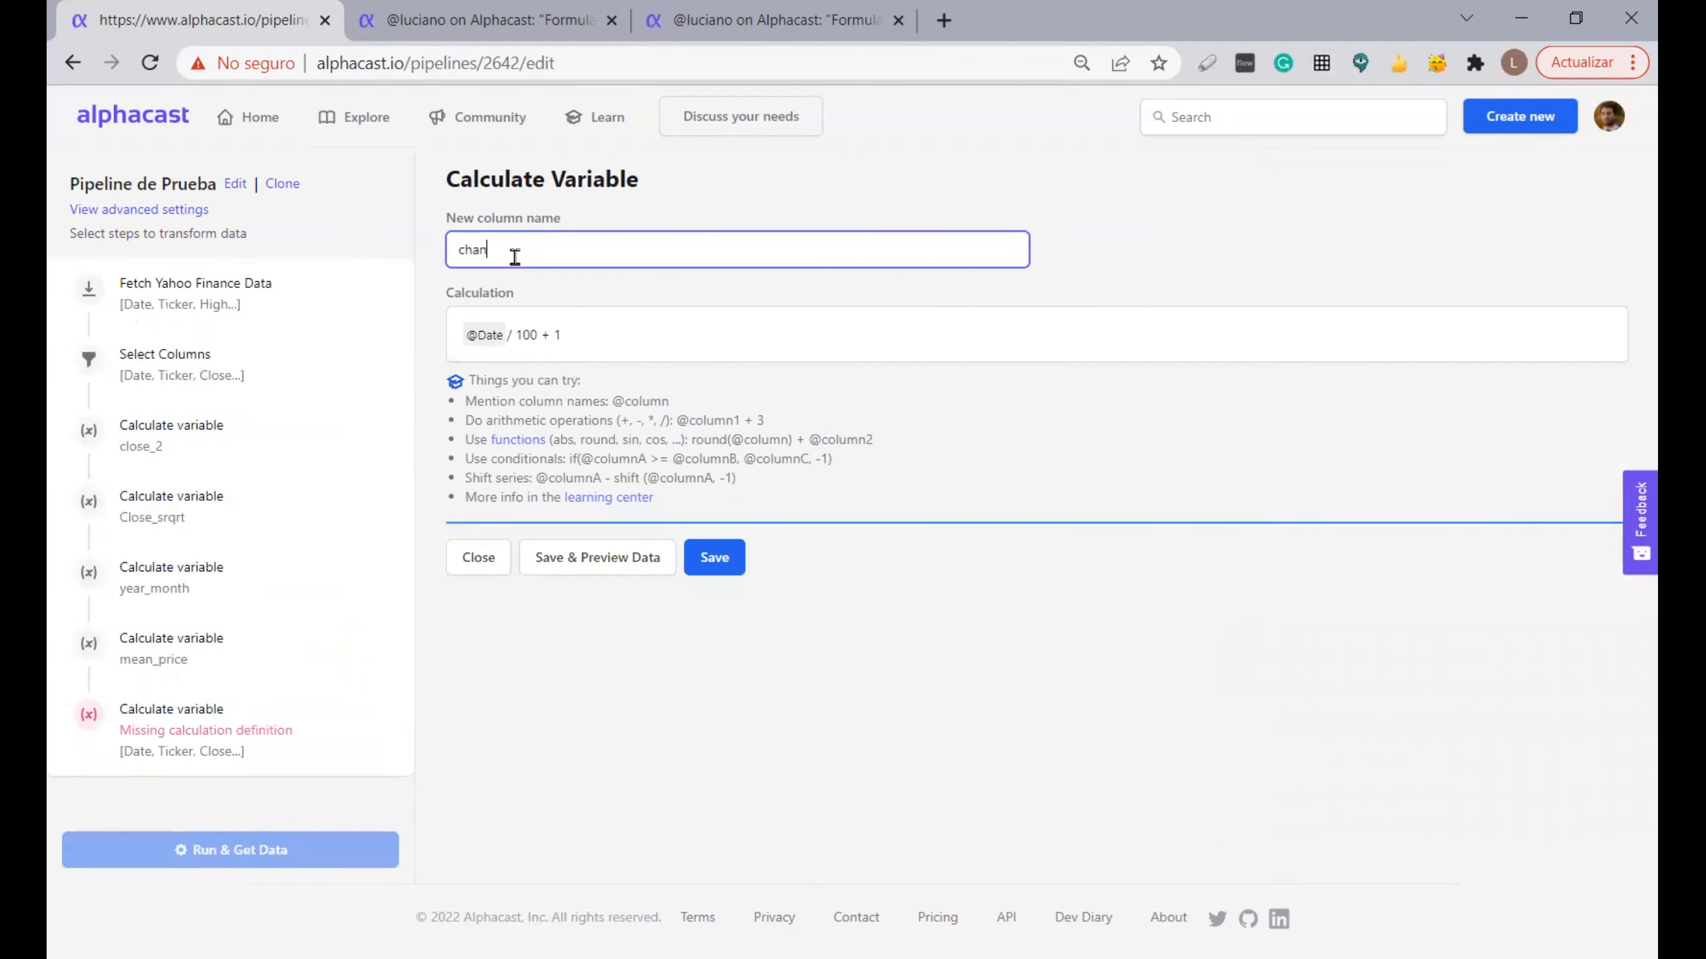
type("ge_vs_first_price")
left_click_drag(606, 328, 417, 328)
key("BackSpace")
double_click(481, 334)
key("BackSpace")
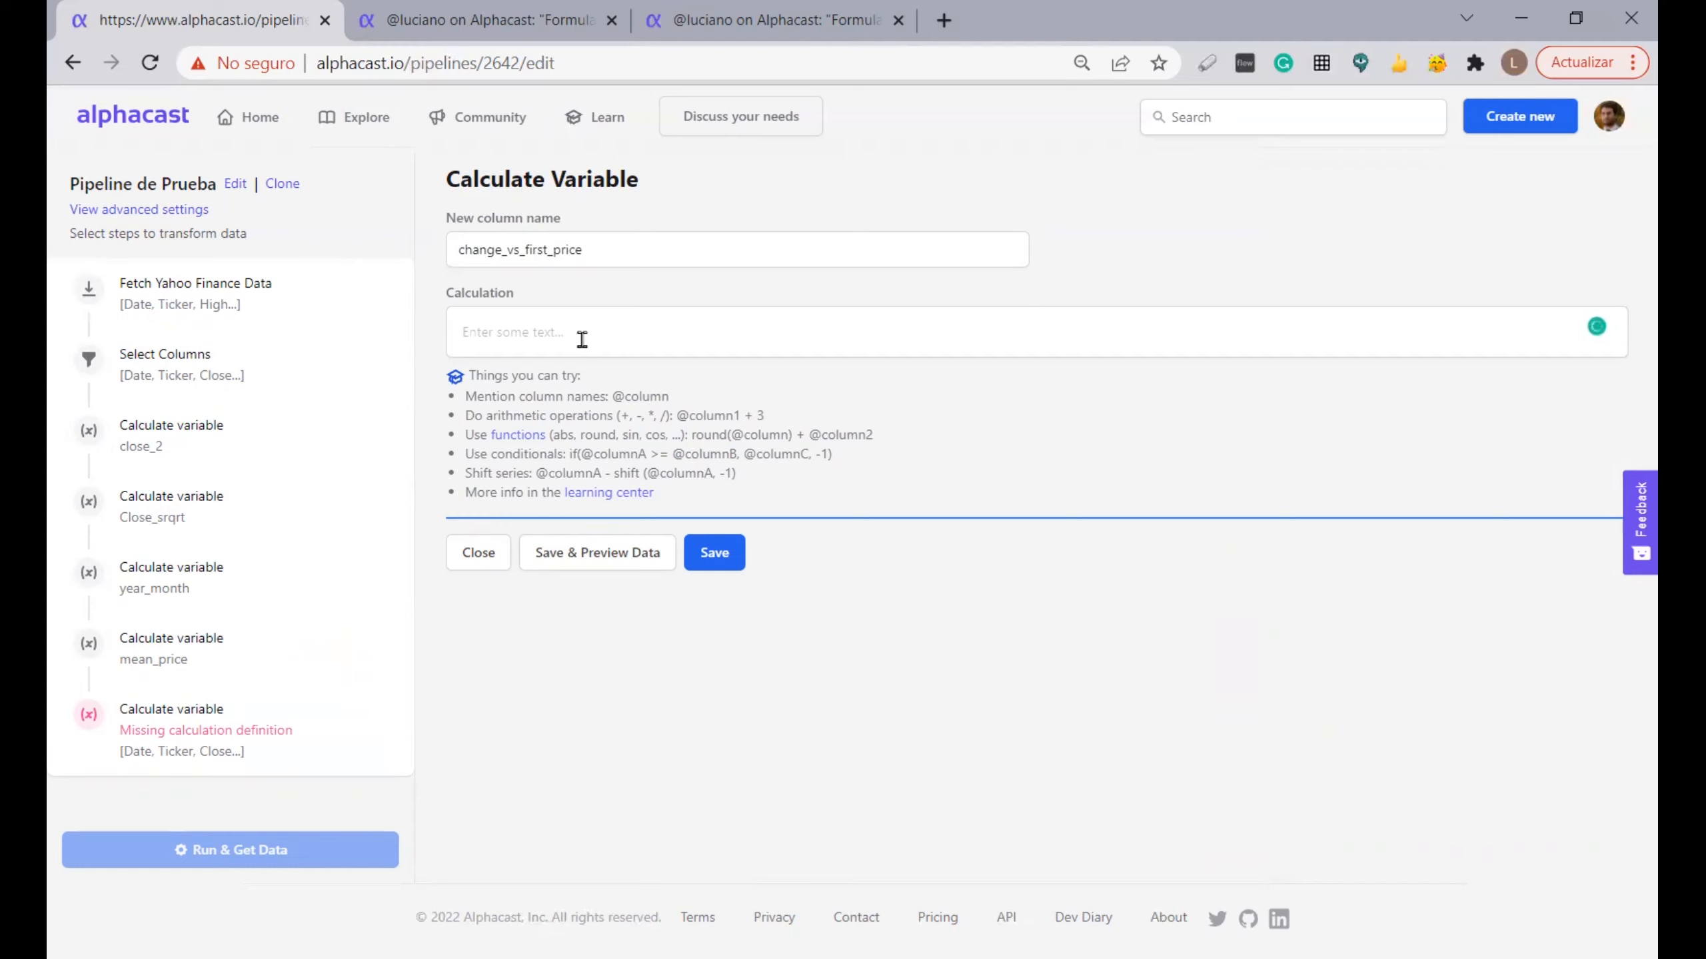
type("@close")
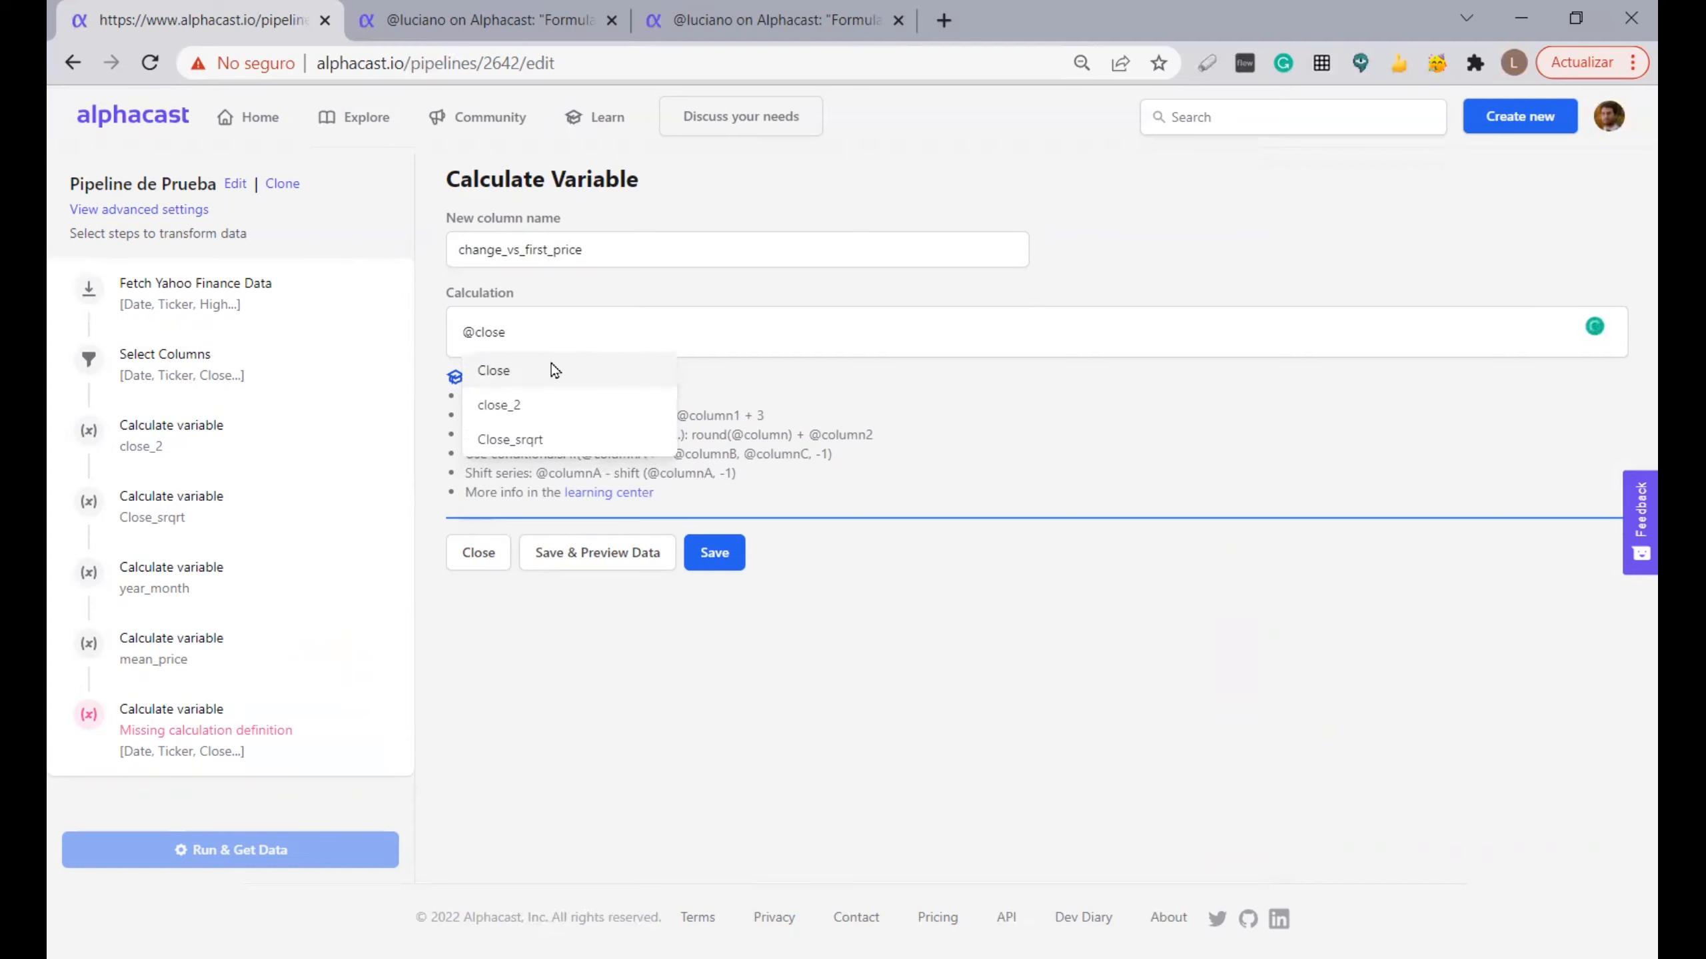
left_click(552, 371)
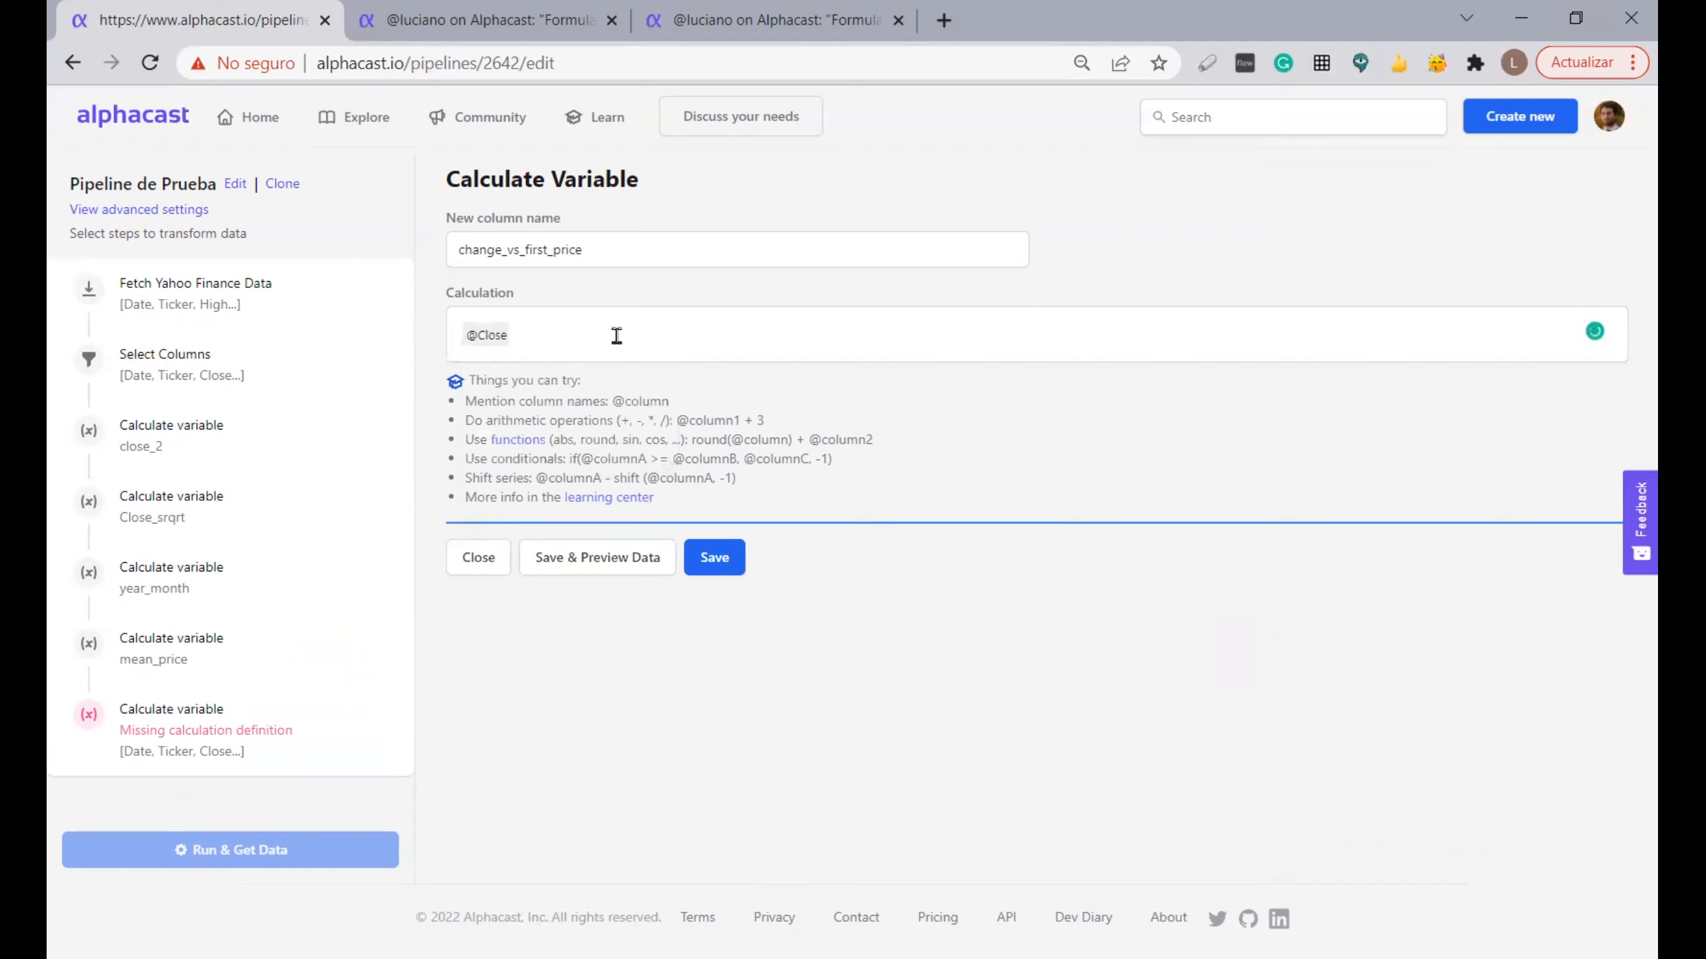
type("/ first(")
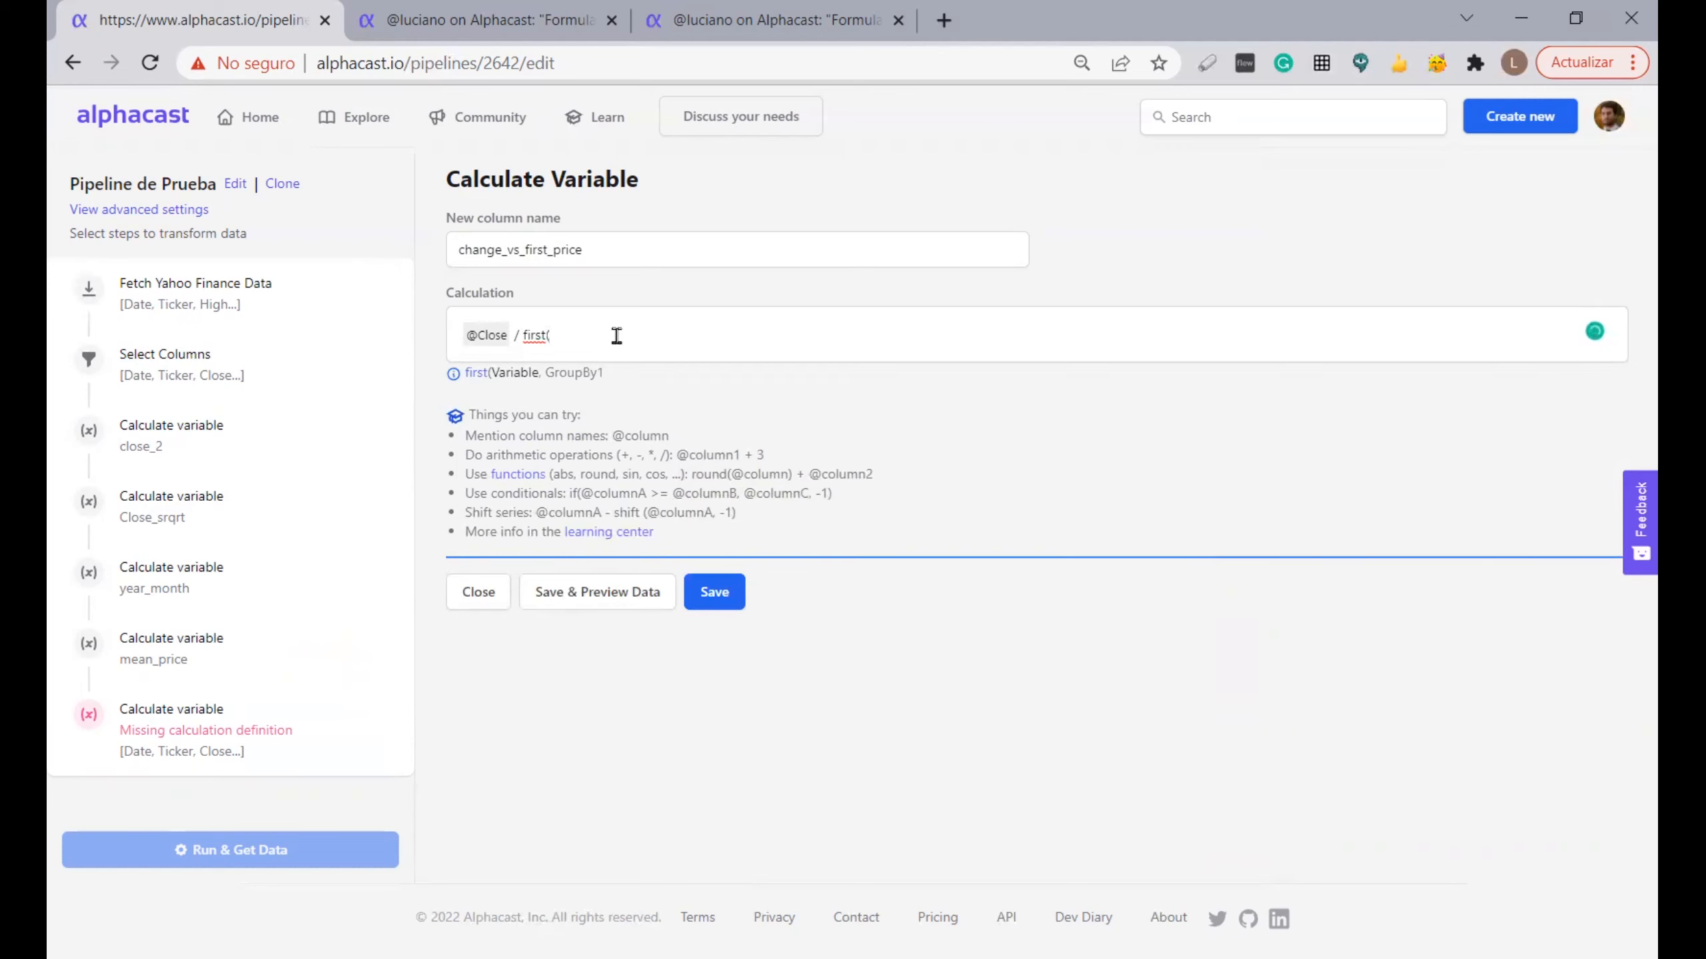
type("@close")
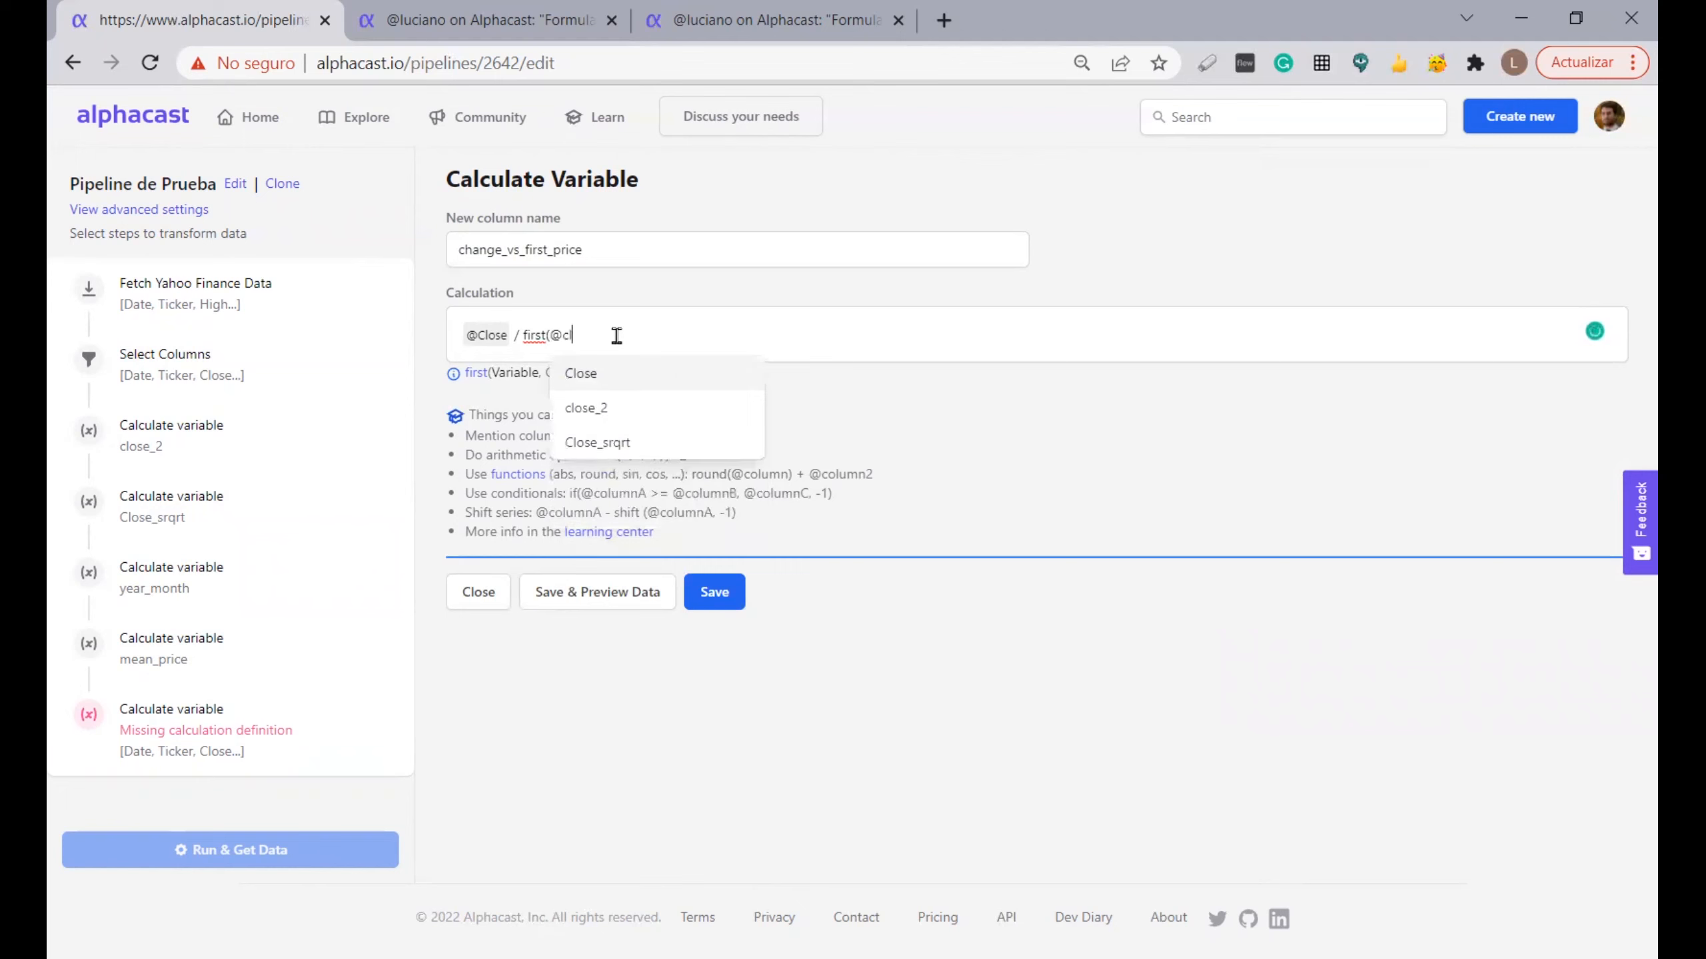
left_click(633, 380)
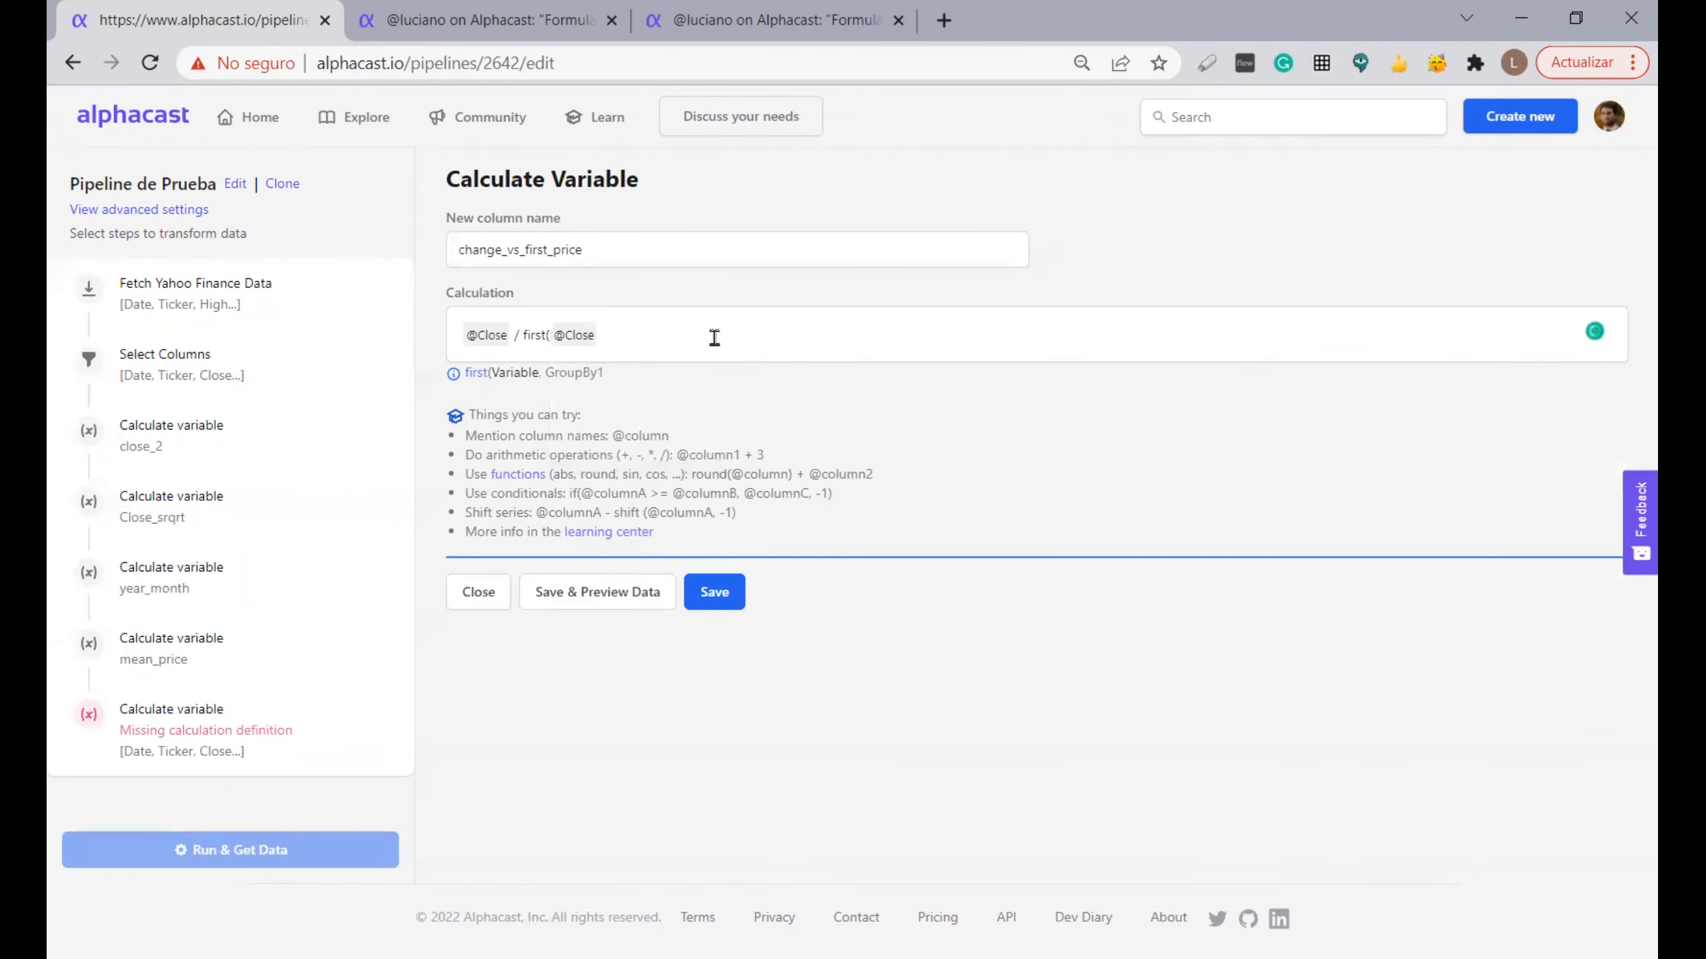
type(", @ticker")
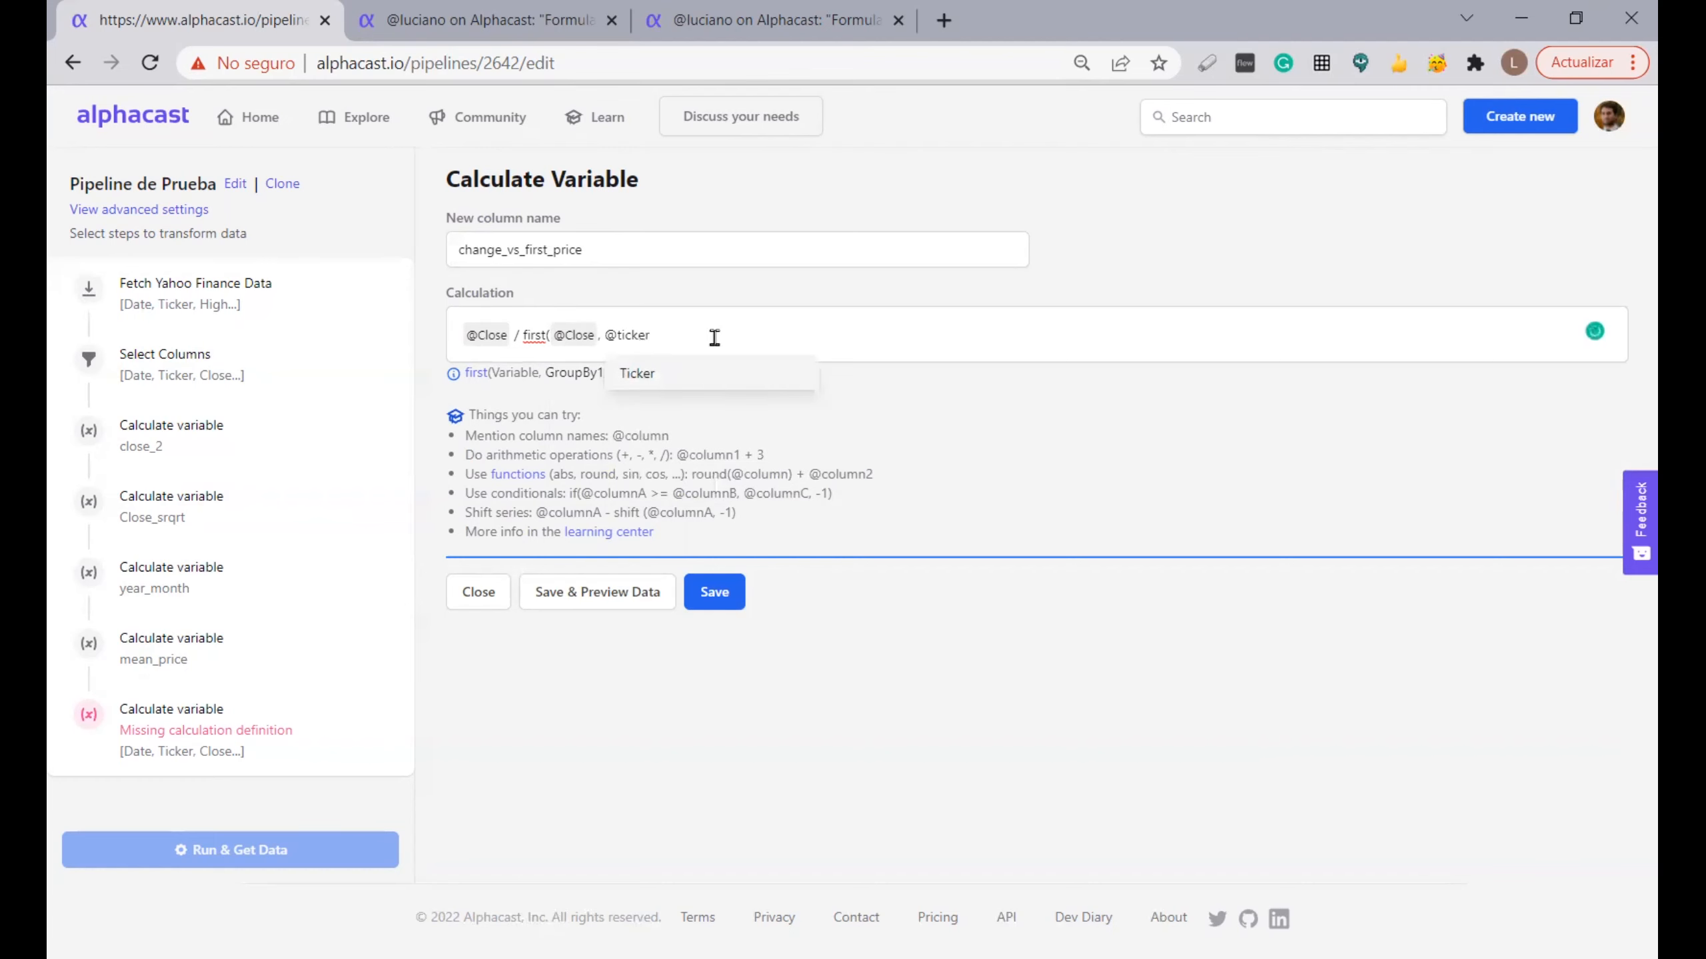
left_click(705, 373)
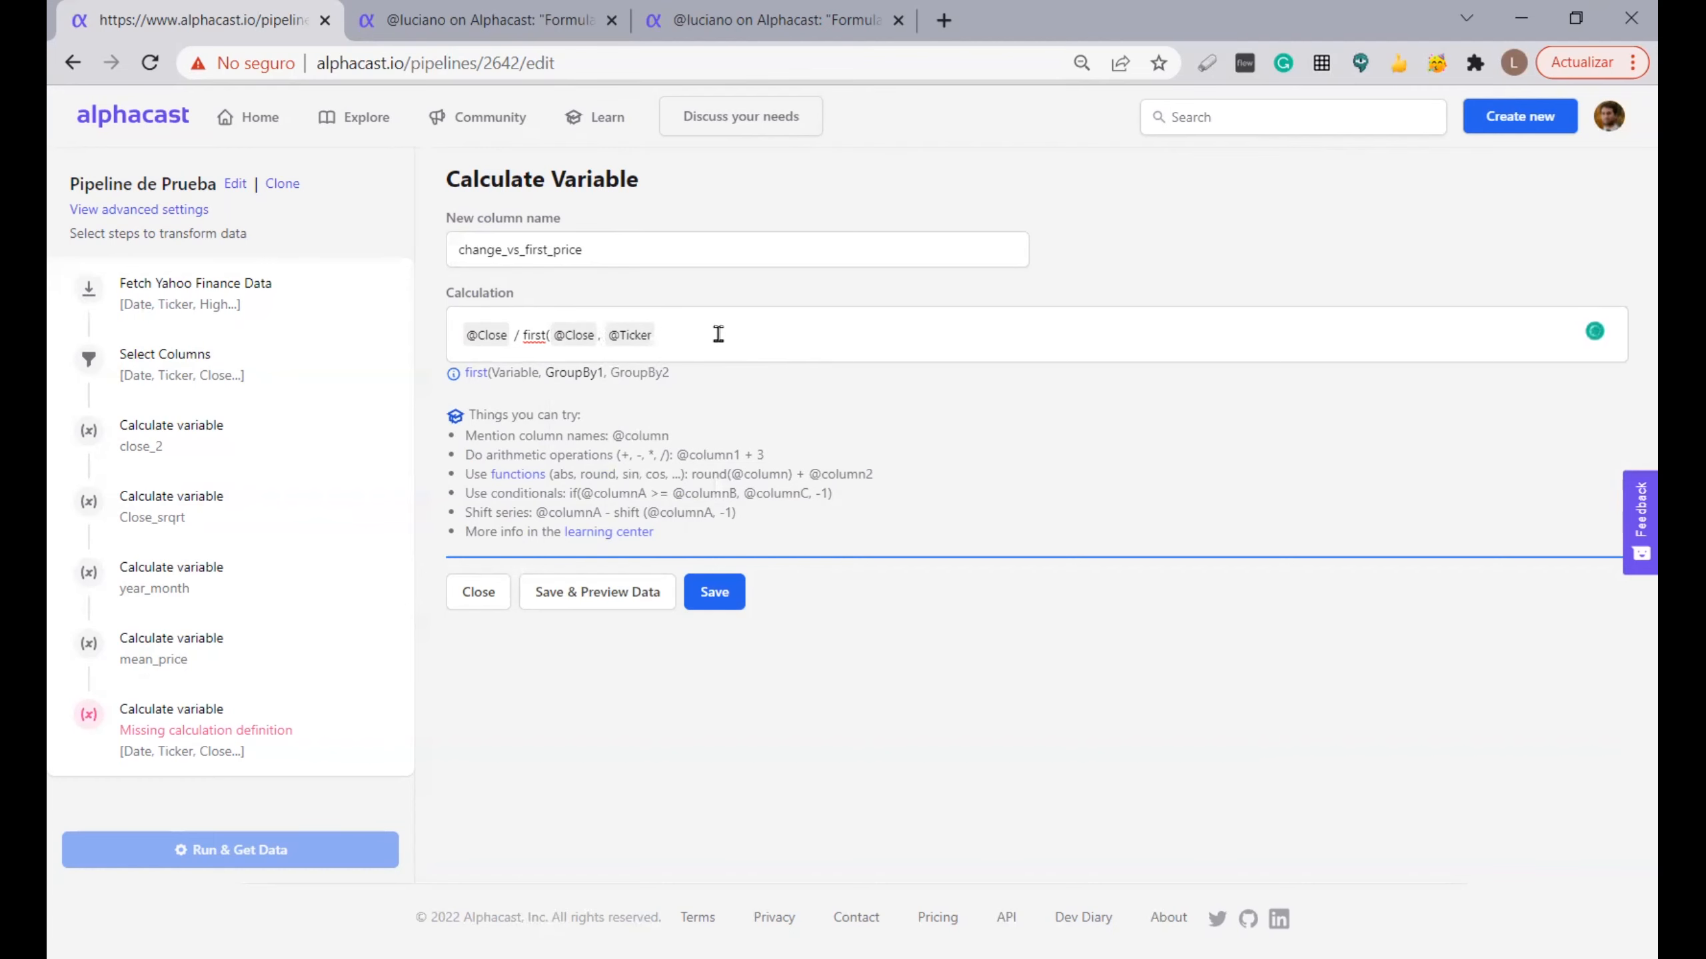
type(")")
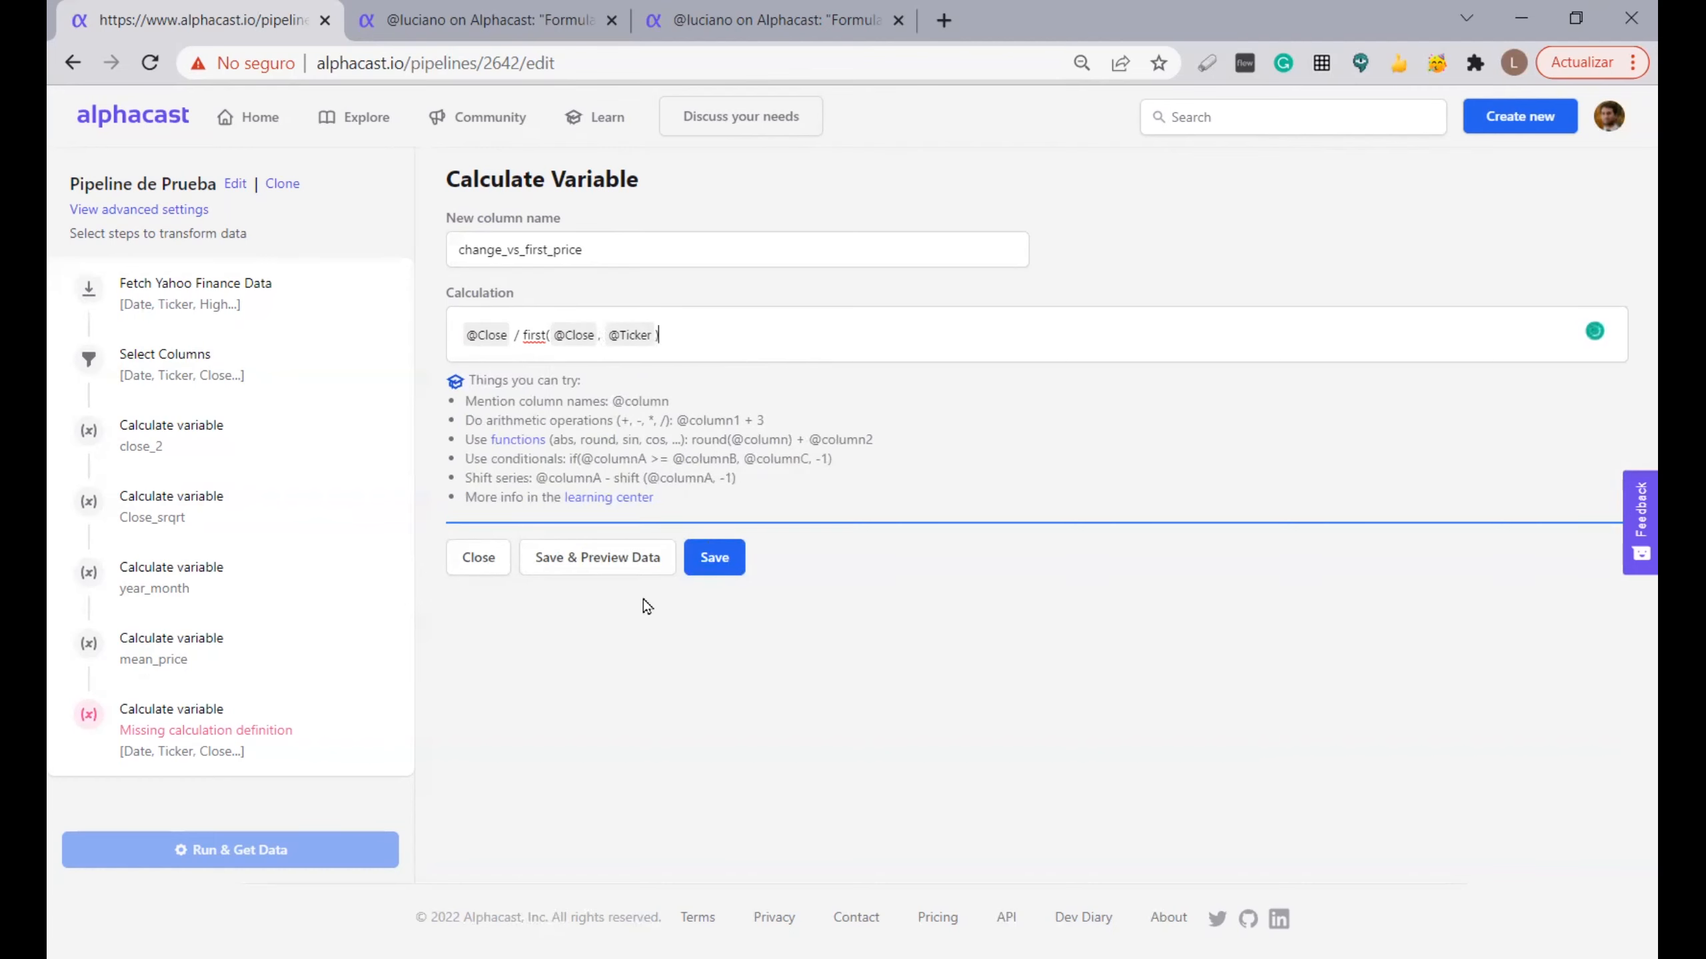
Save the change_vs_first_price calculation and preview the data, moving across a row to the new column
left_click(599, 557)
scroll(836, 749, "down", 3)
scroll(841, 739, "up", 3)
left_click(841, 739)
key("Right")
key("Right")
key("Right")
key("Right")
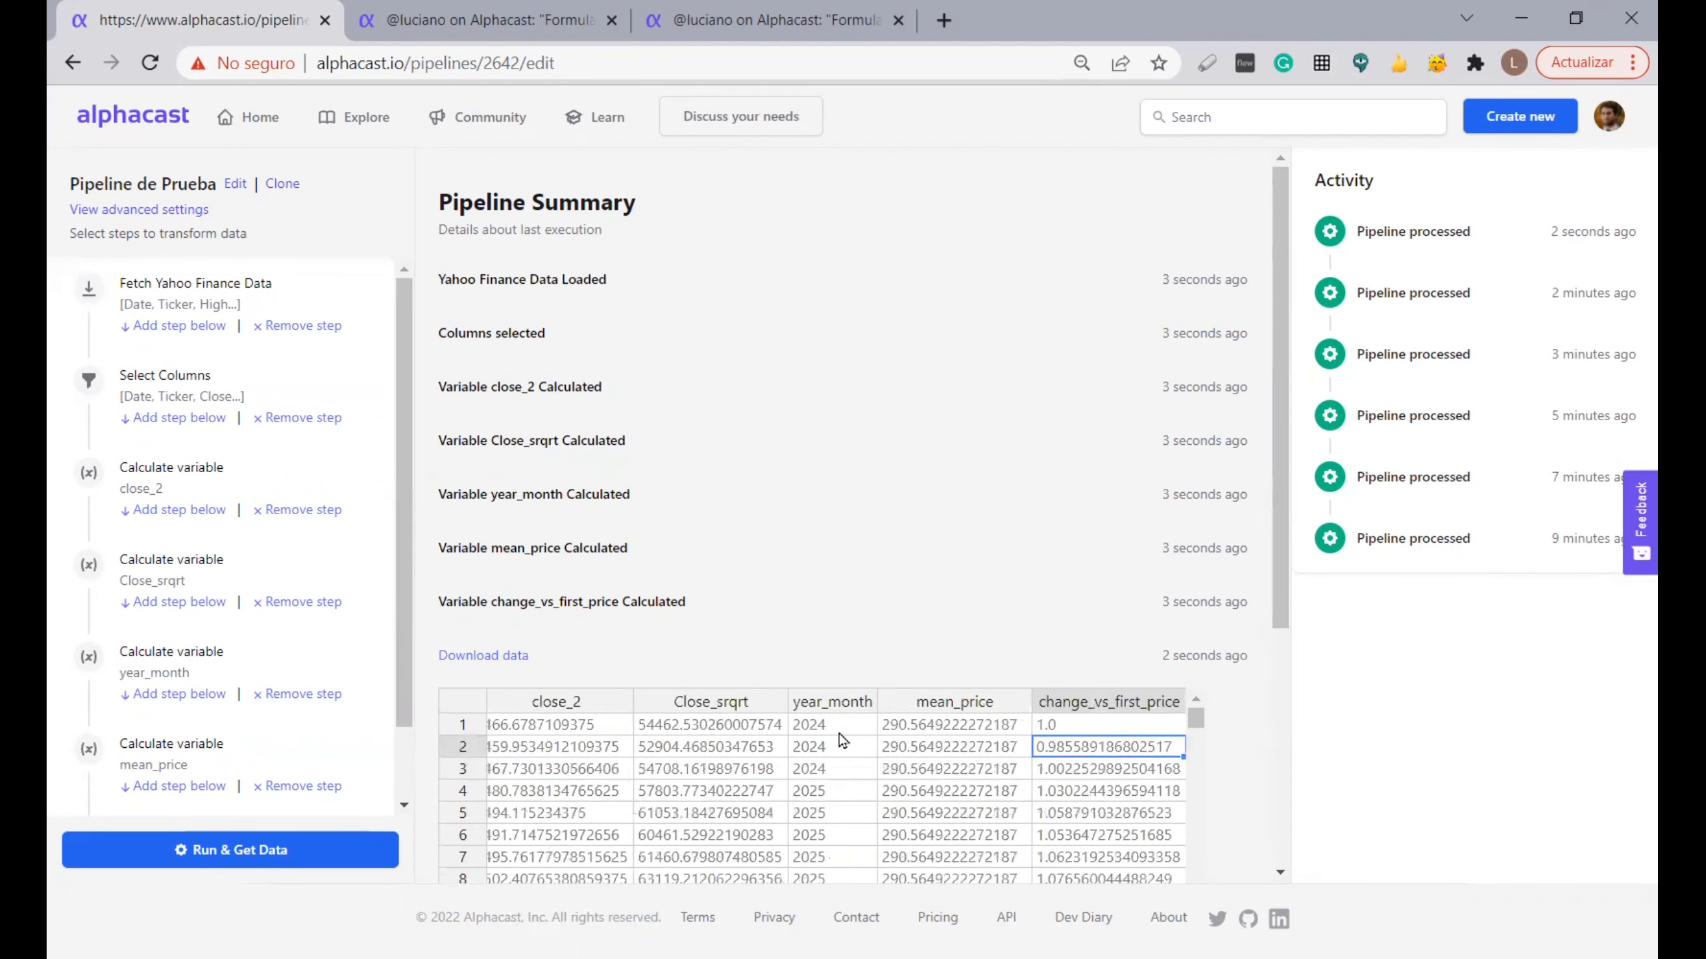
Examine the change_vs_first_price values from the first row downwards in the results table
key("Up")
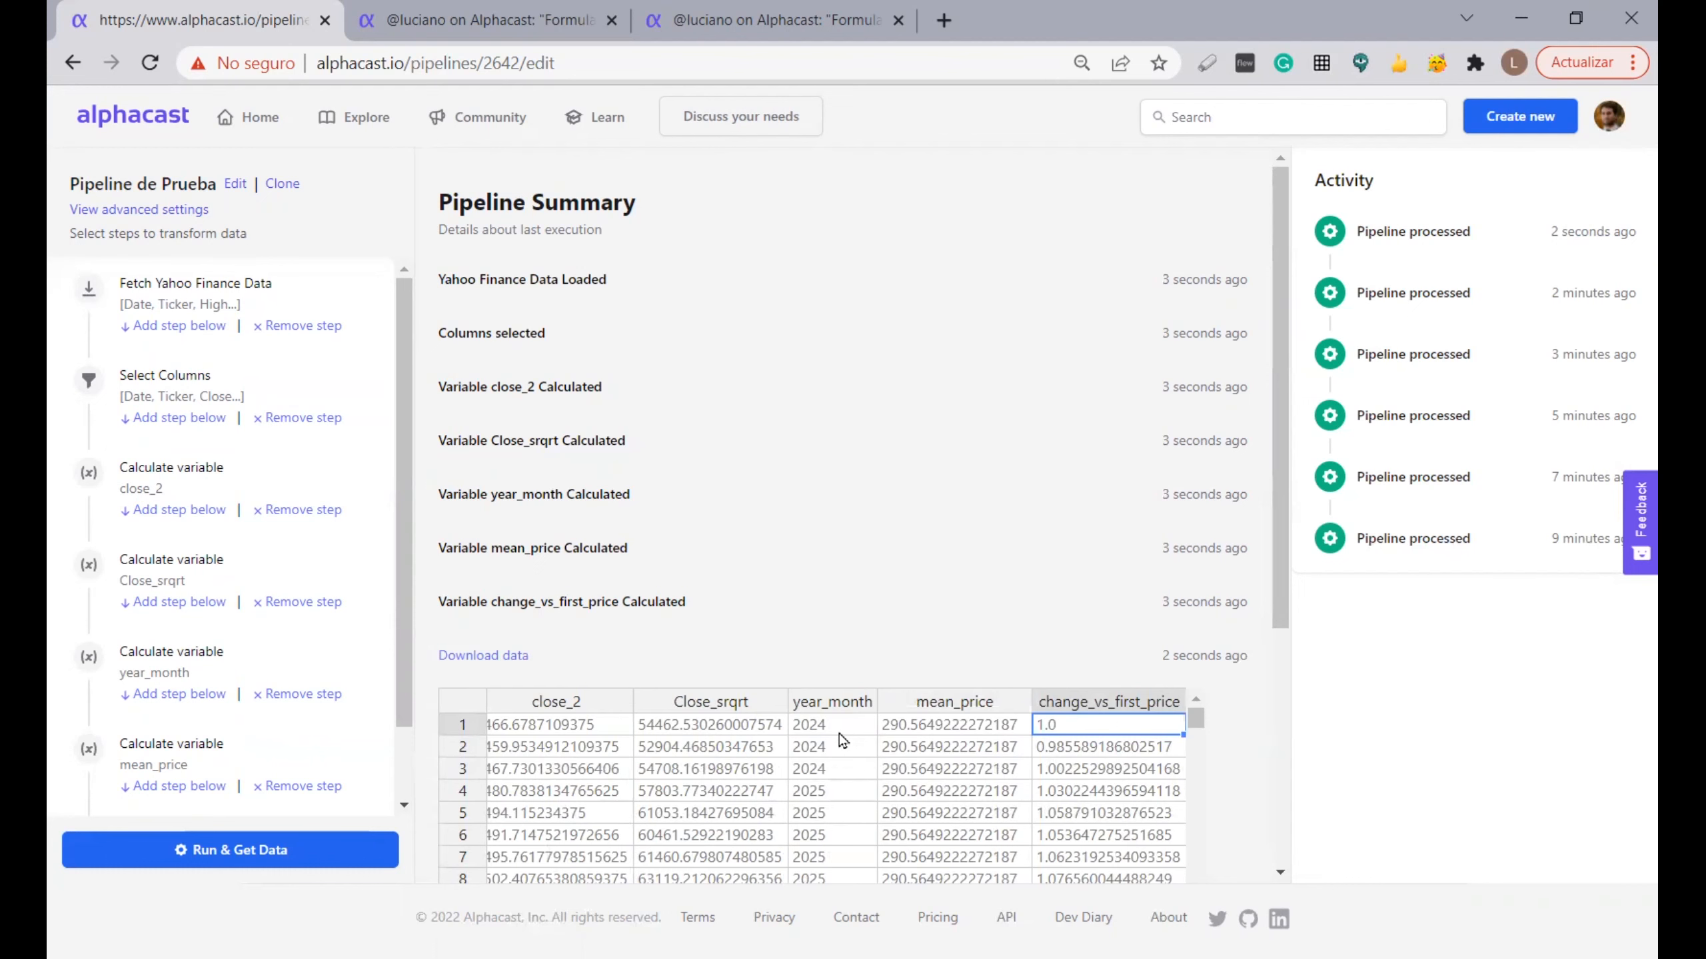
key("Down")
key("Down")
key("Down")
key("Down")
key("Down")
key("Down")
key("Down")
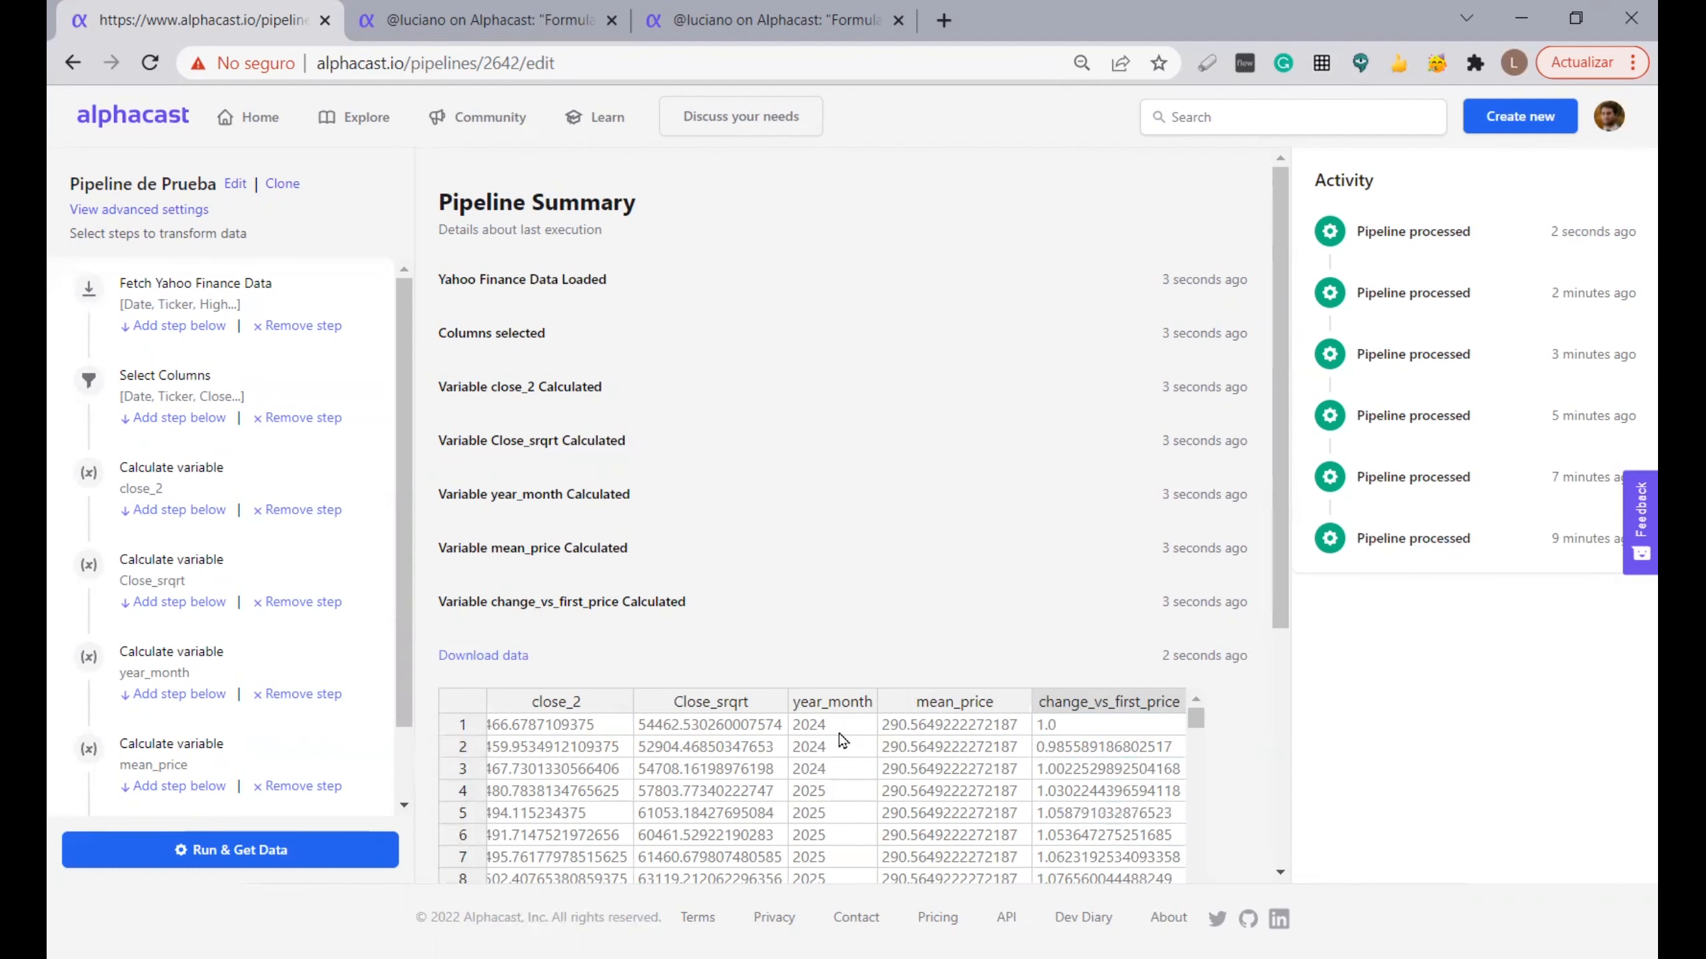
scroll(1141, 571, "down", 2)
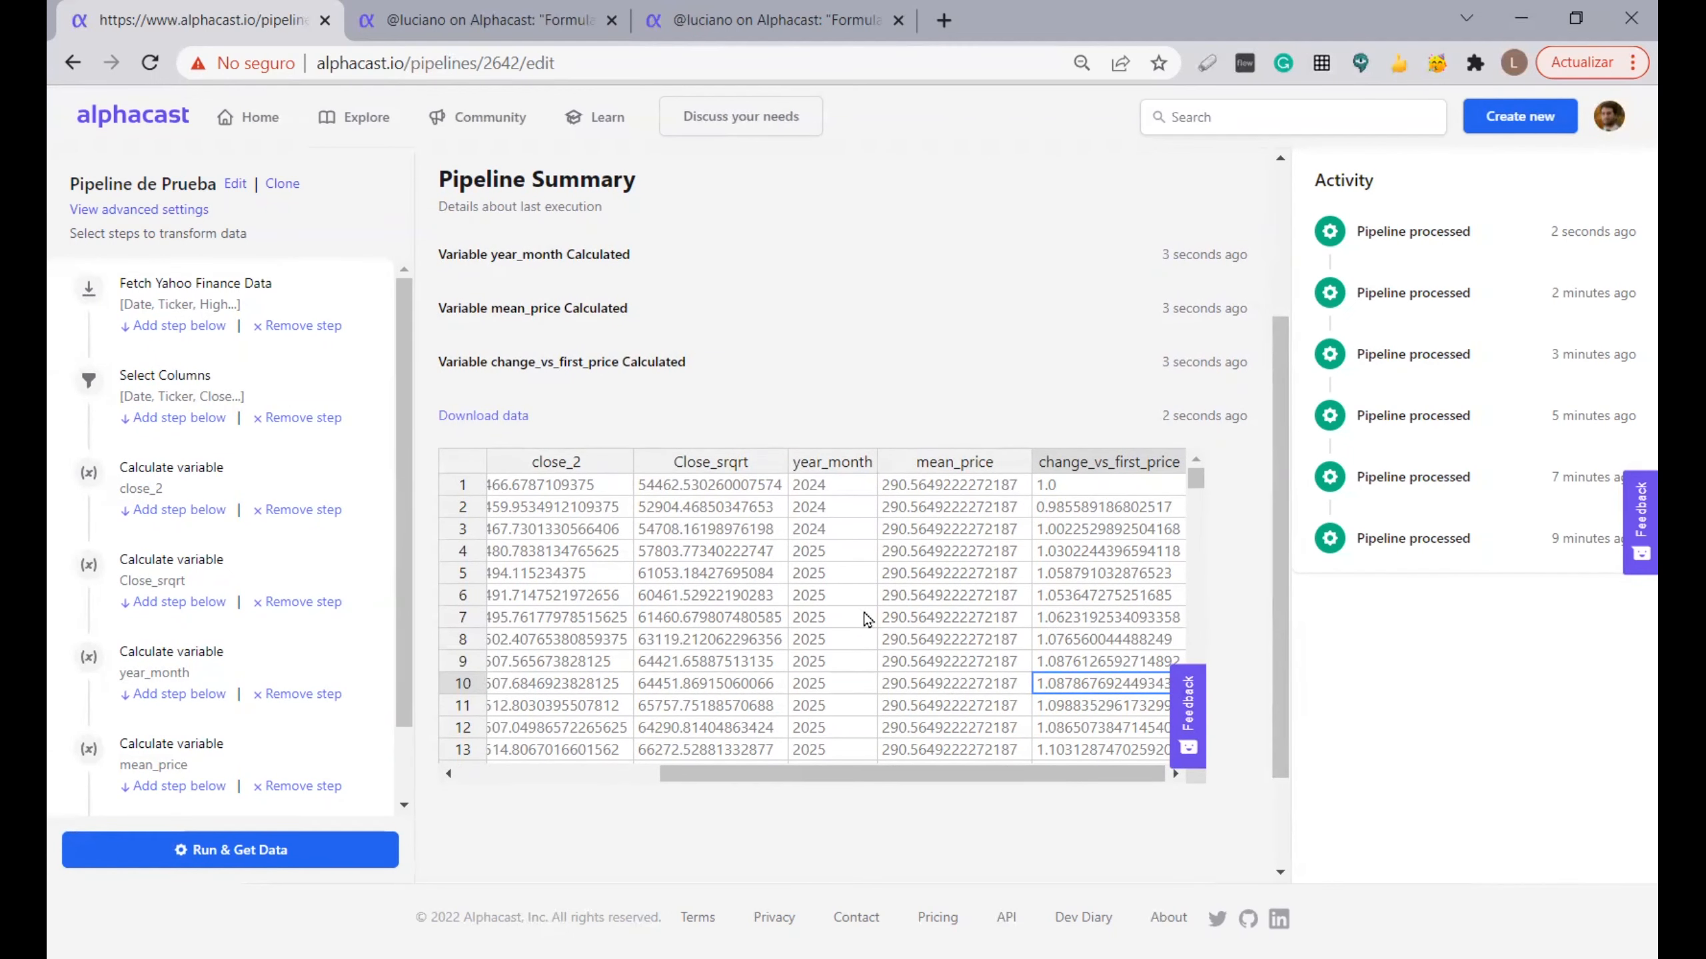
scroll(866, 619, "up", 1)
scroll(866, 619, "up", 2)
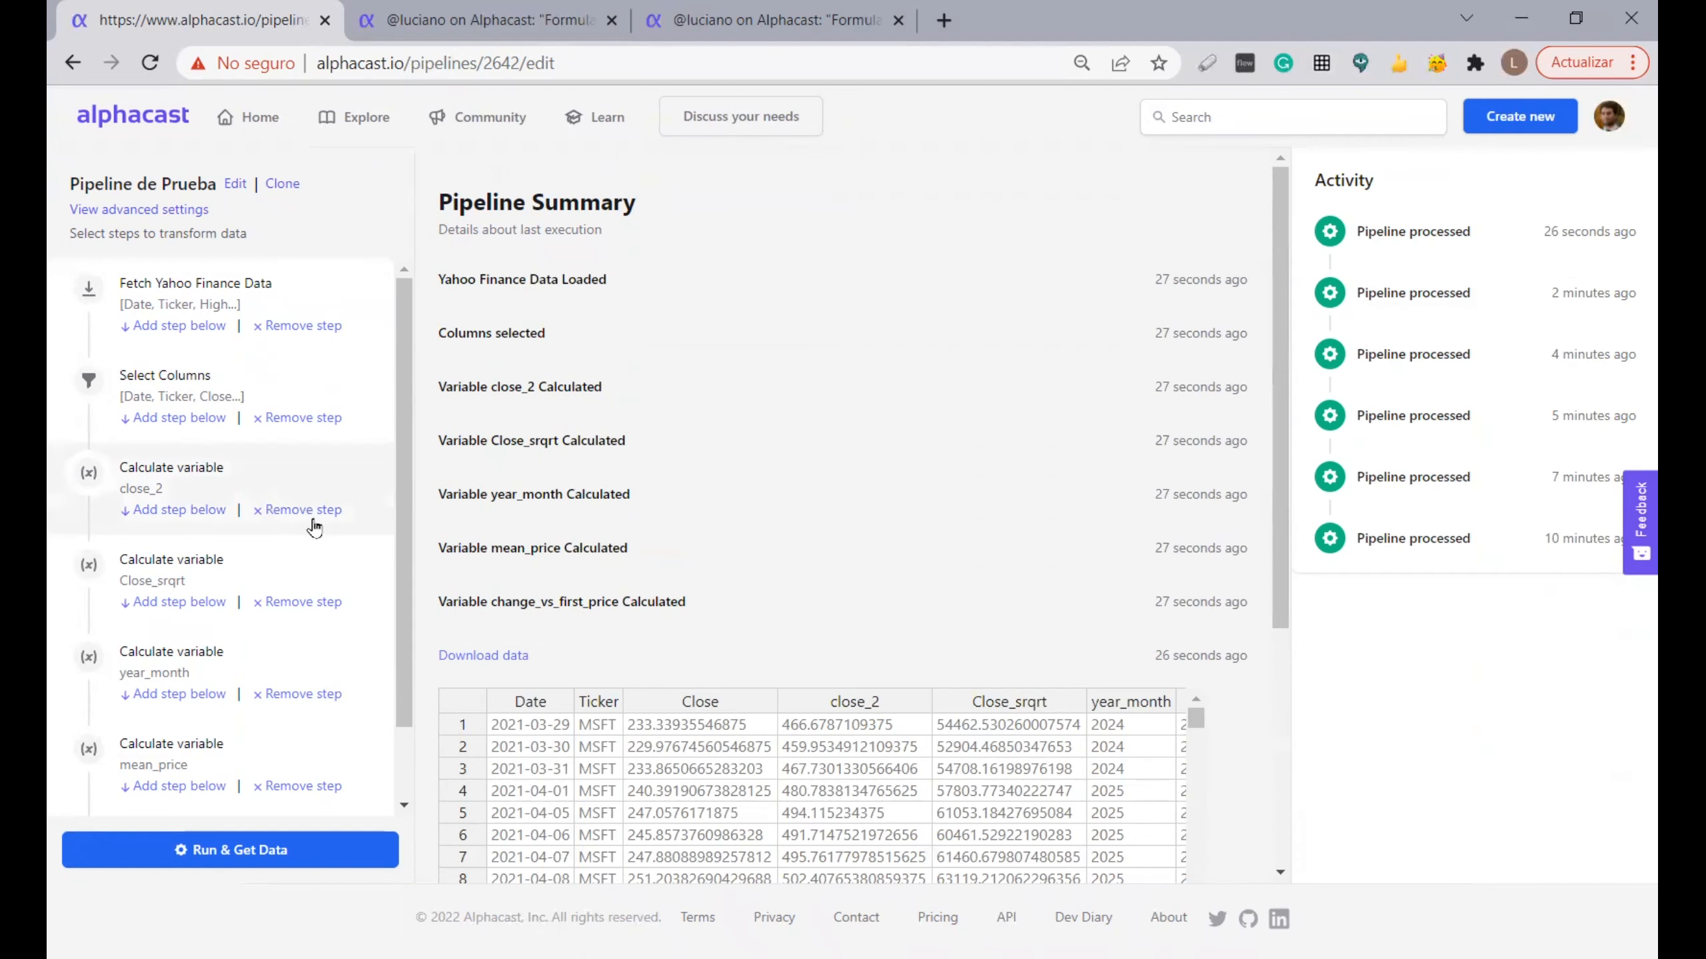
Add a Calculate variable step below change_vs_first_price, clear its default formula and name the new column pct_change
scroll(282, 639, "down", 2)
scroll(219, 750, "down", 2)
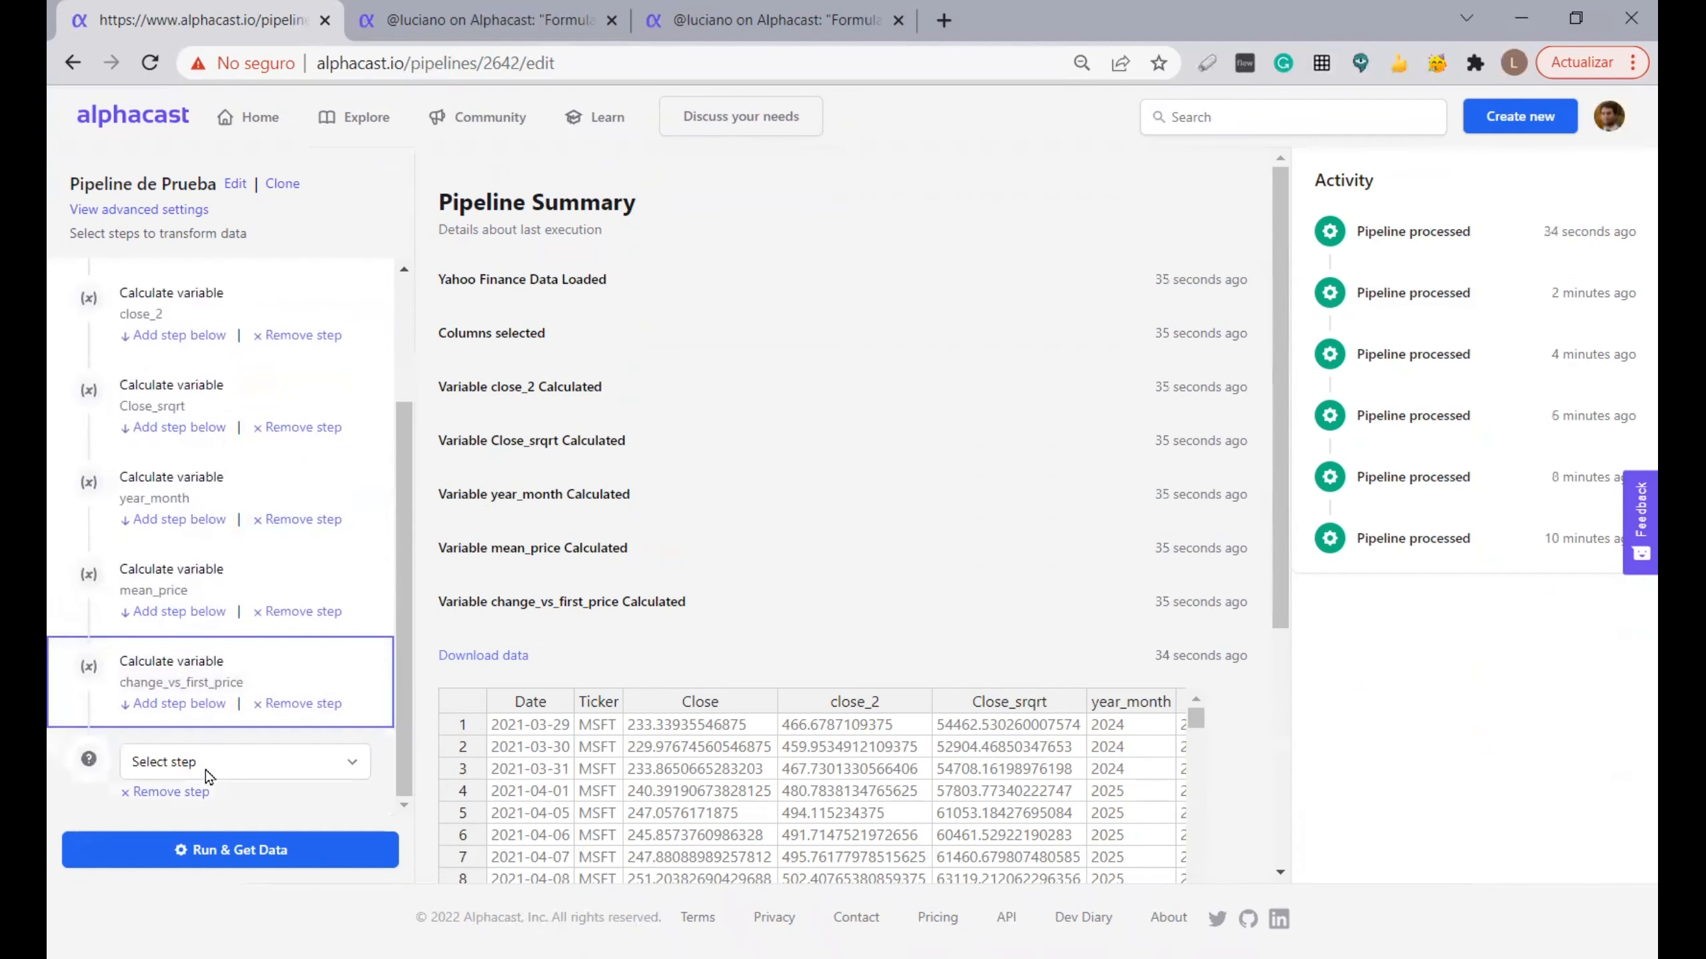
left_click(214, 766)
left_click(239, 562)
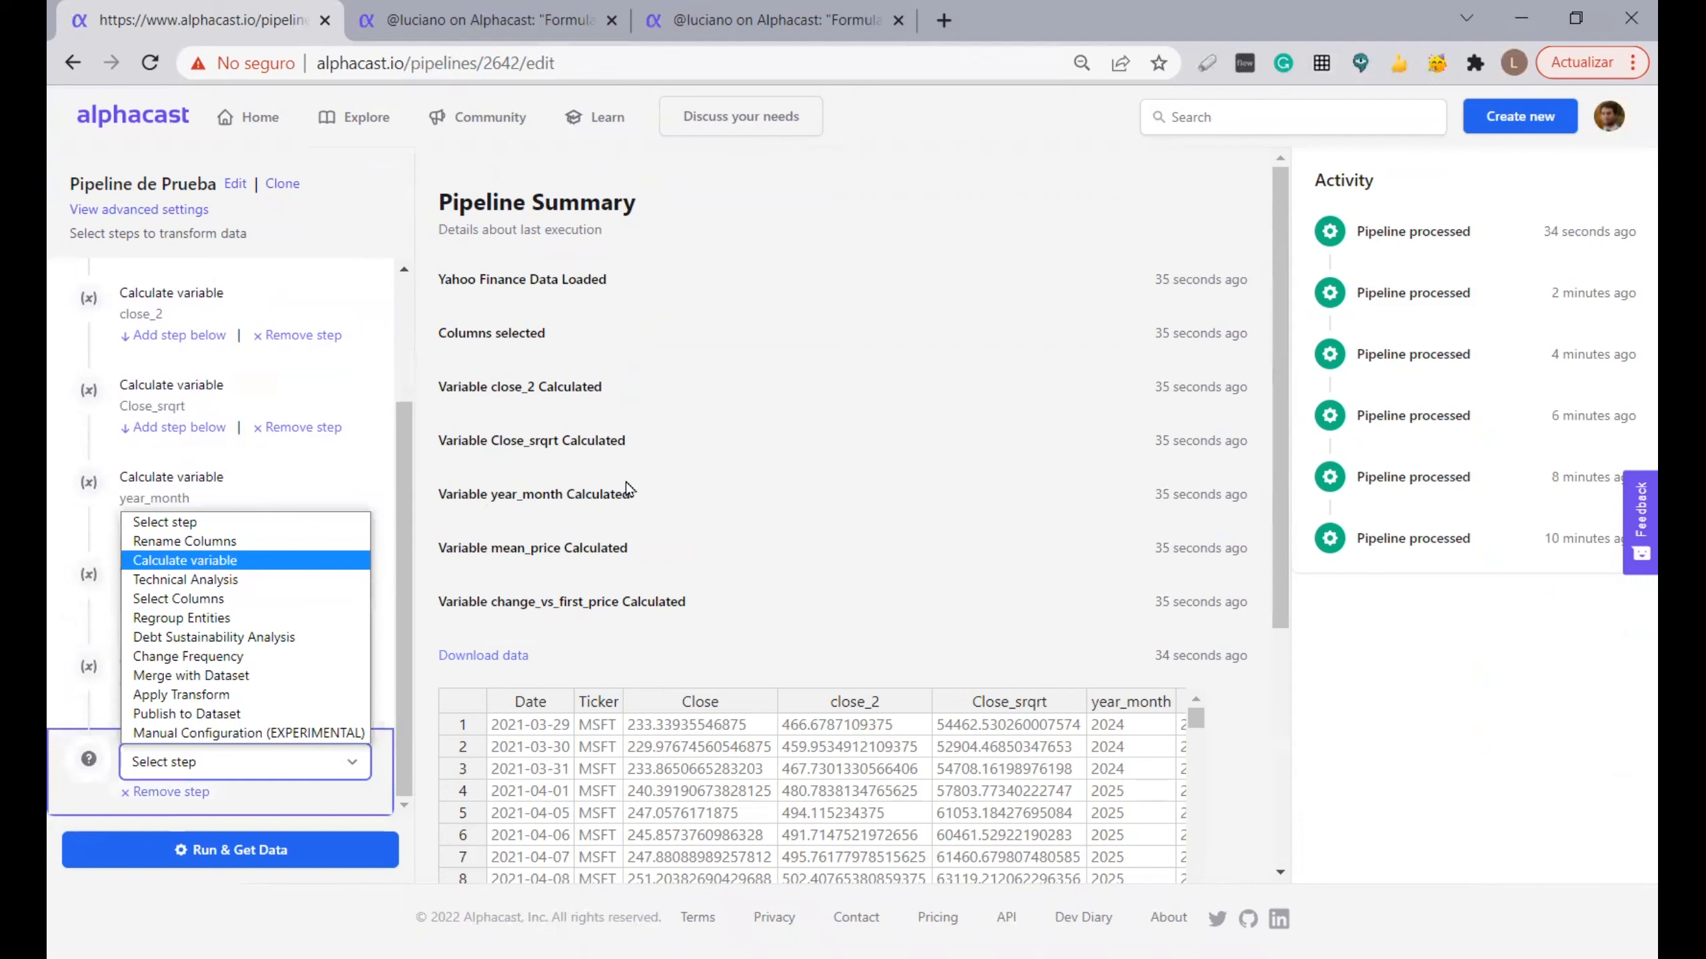
left_click_drag(627, 336, 481, 335)
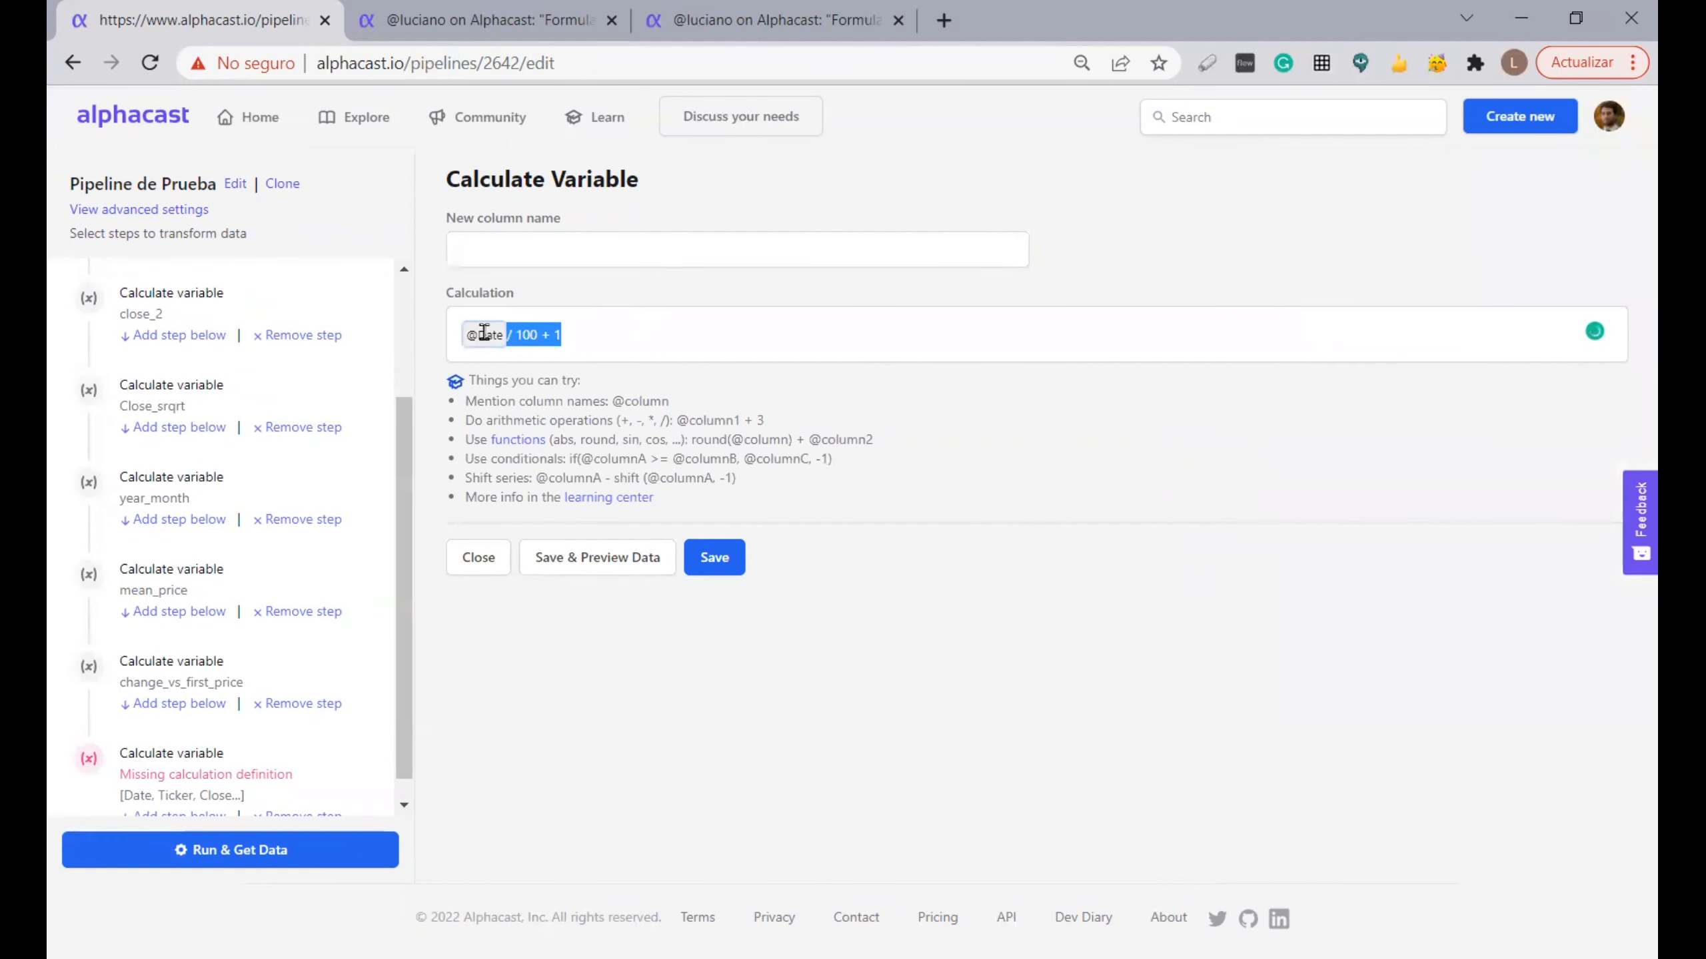
key("BackSpace")
left_click(519, 253)
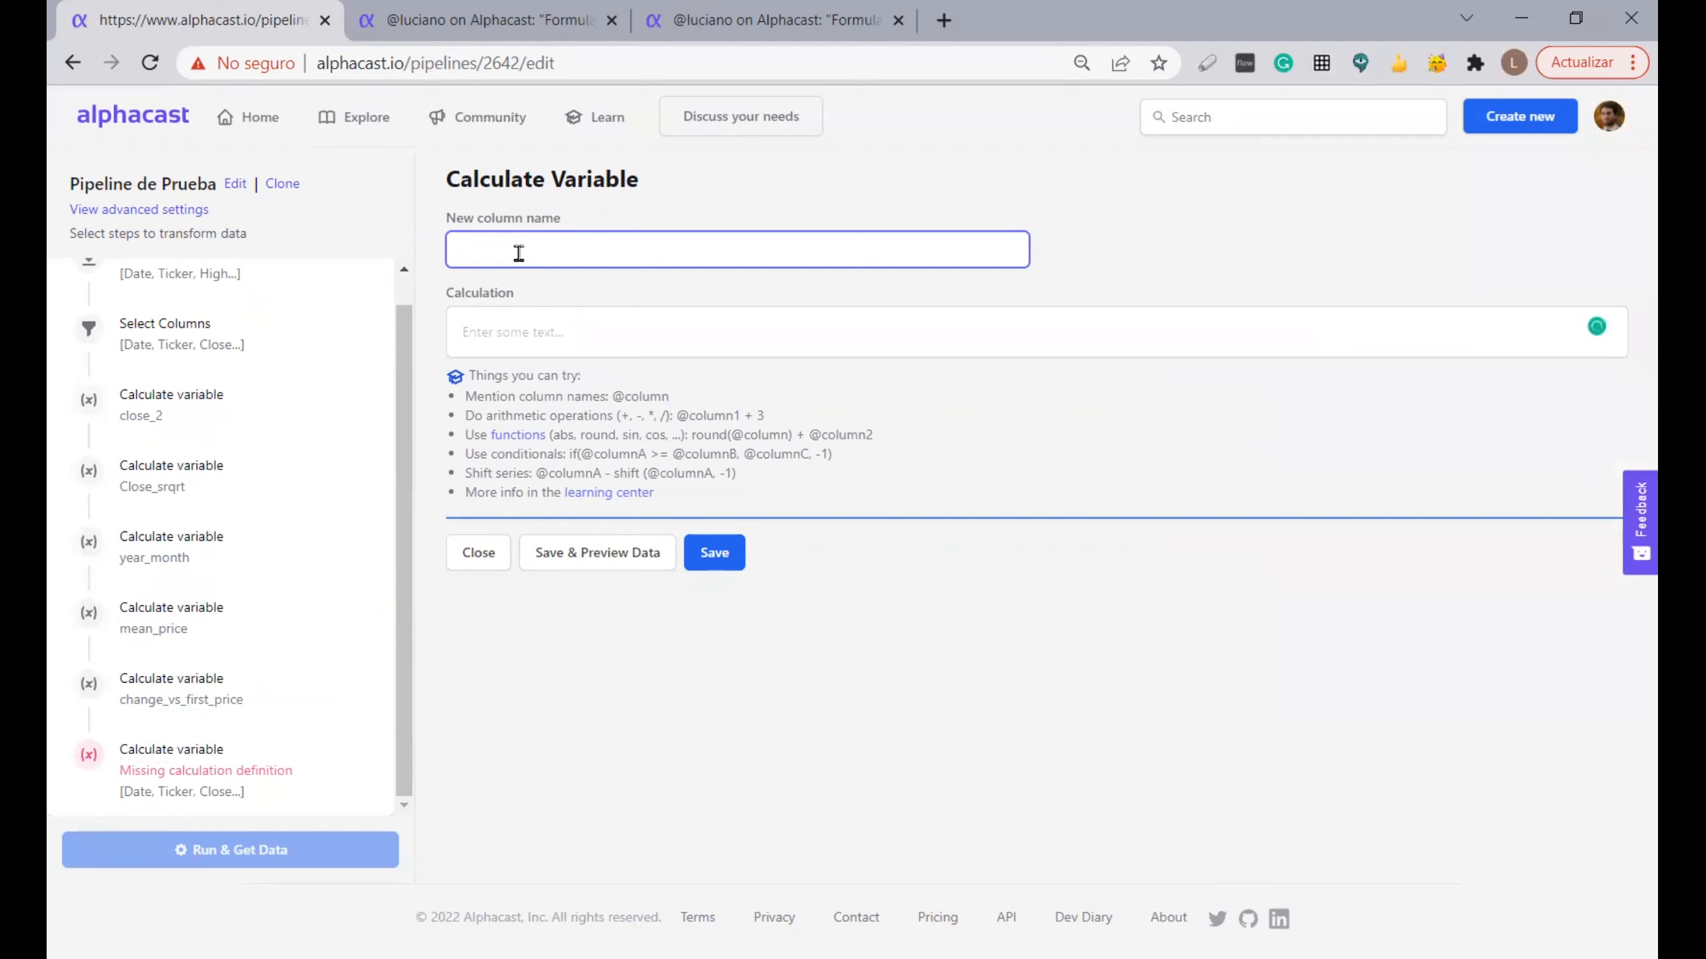
type("pct_change")
left_click(561, 332)
type("@close")
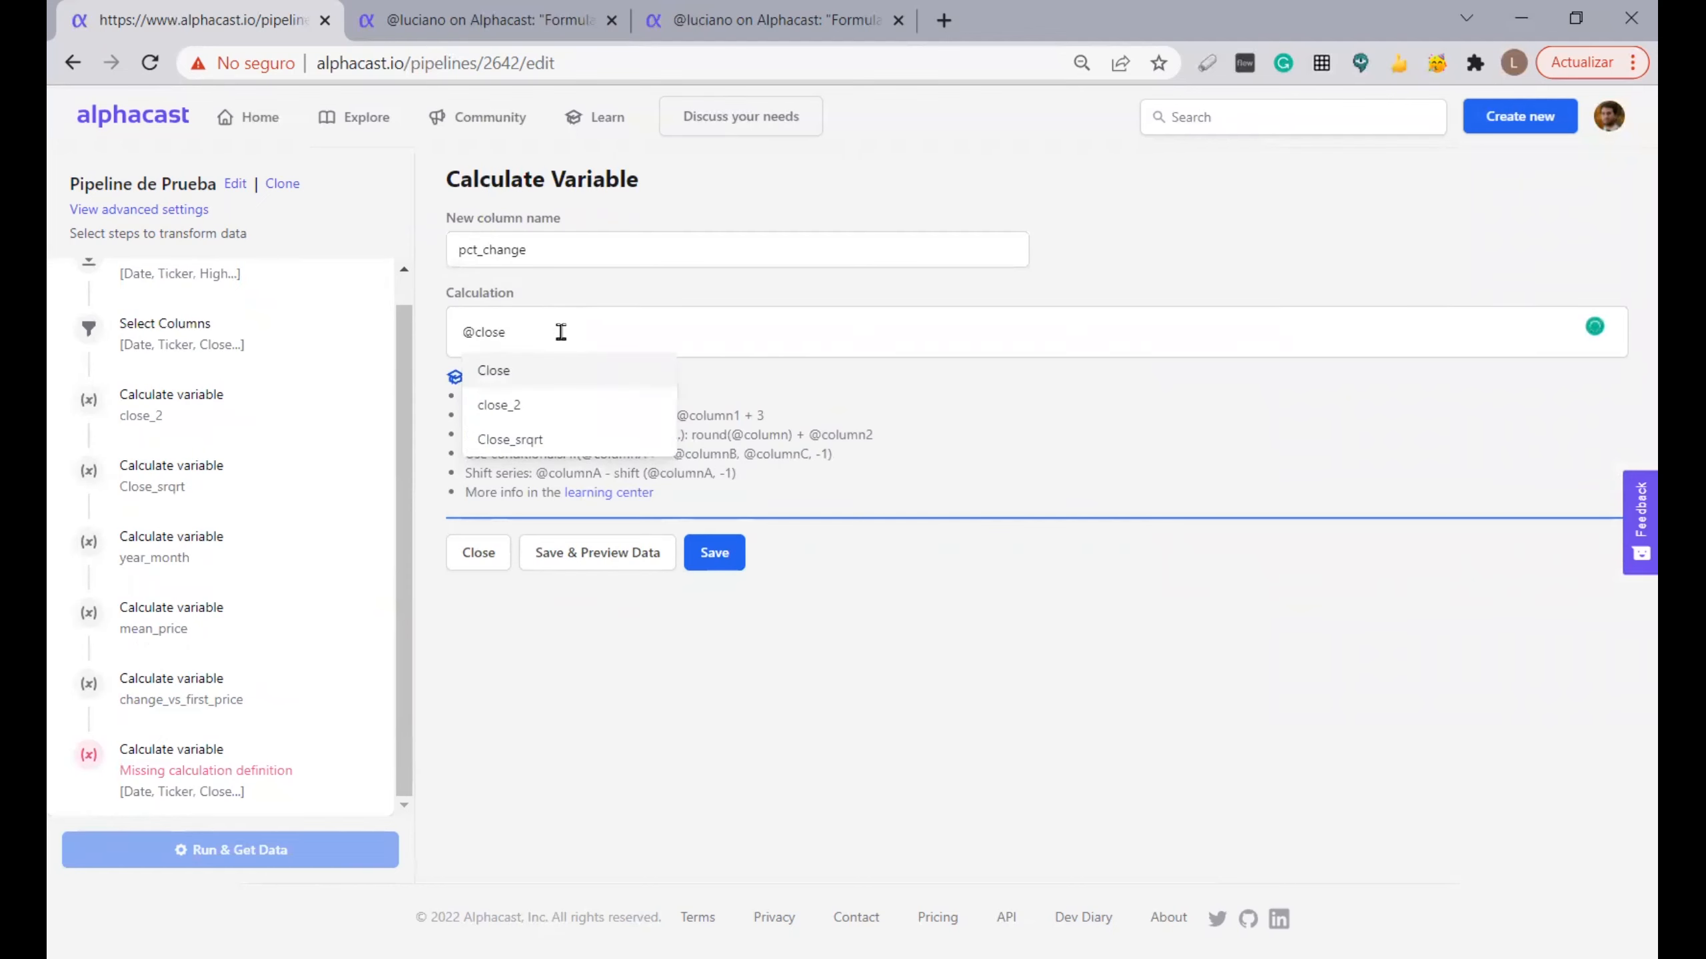
left_click(541, 370)
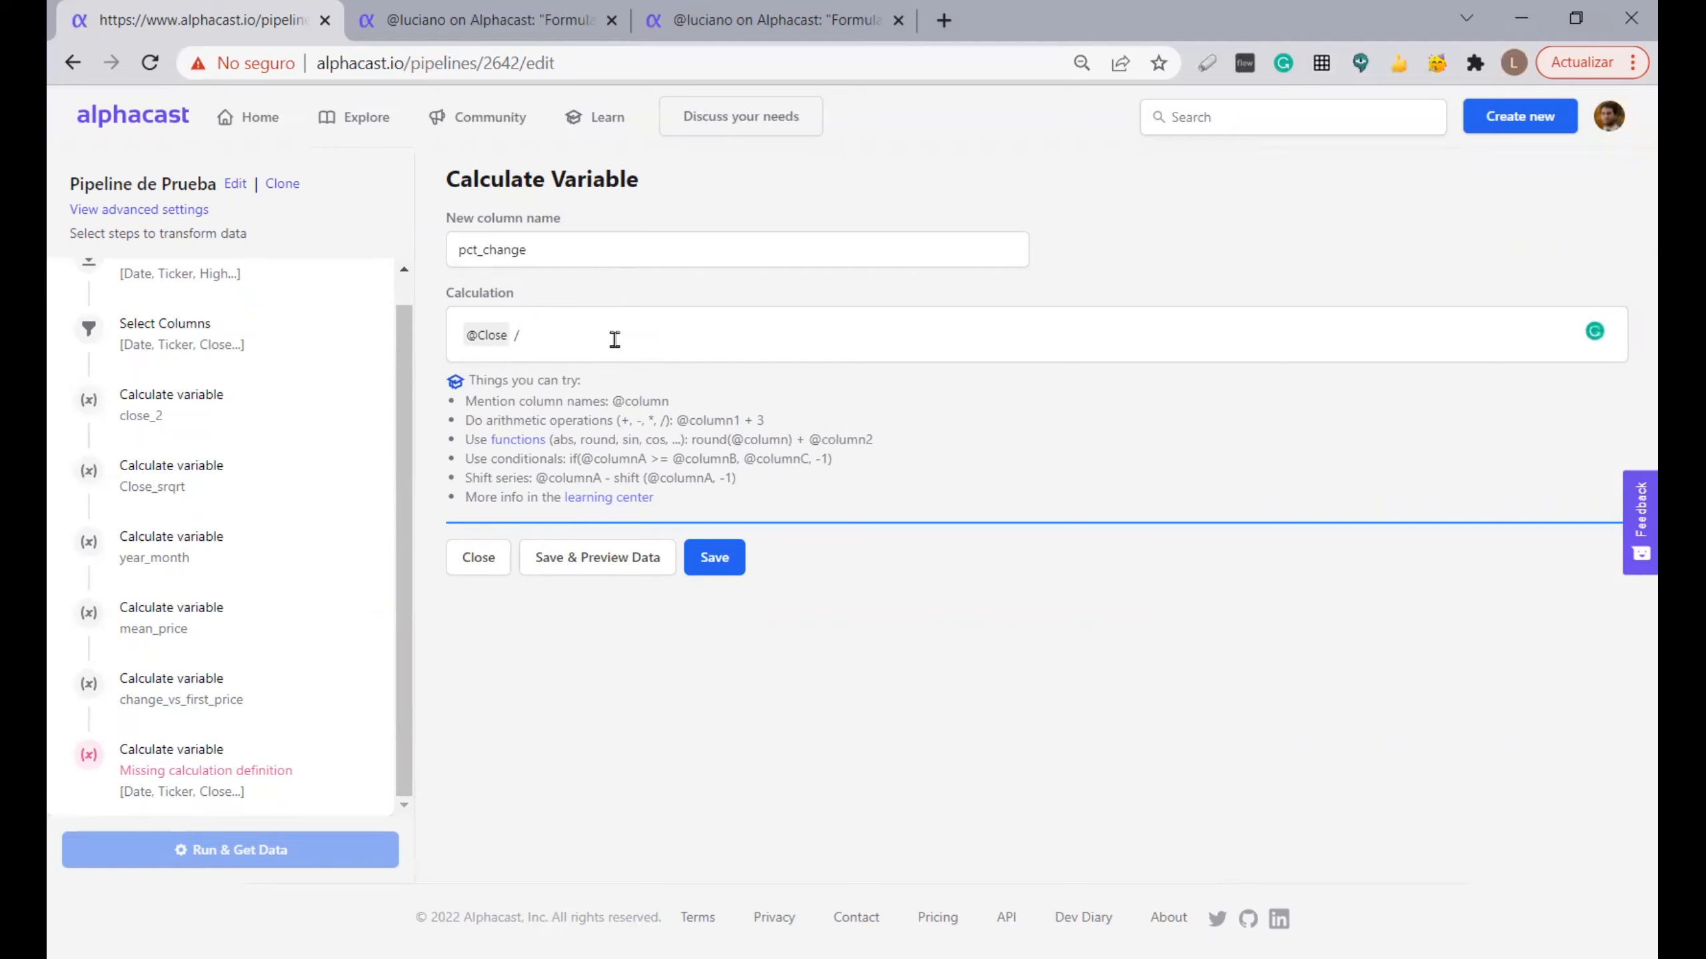
type("hift(")
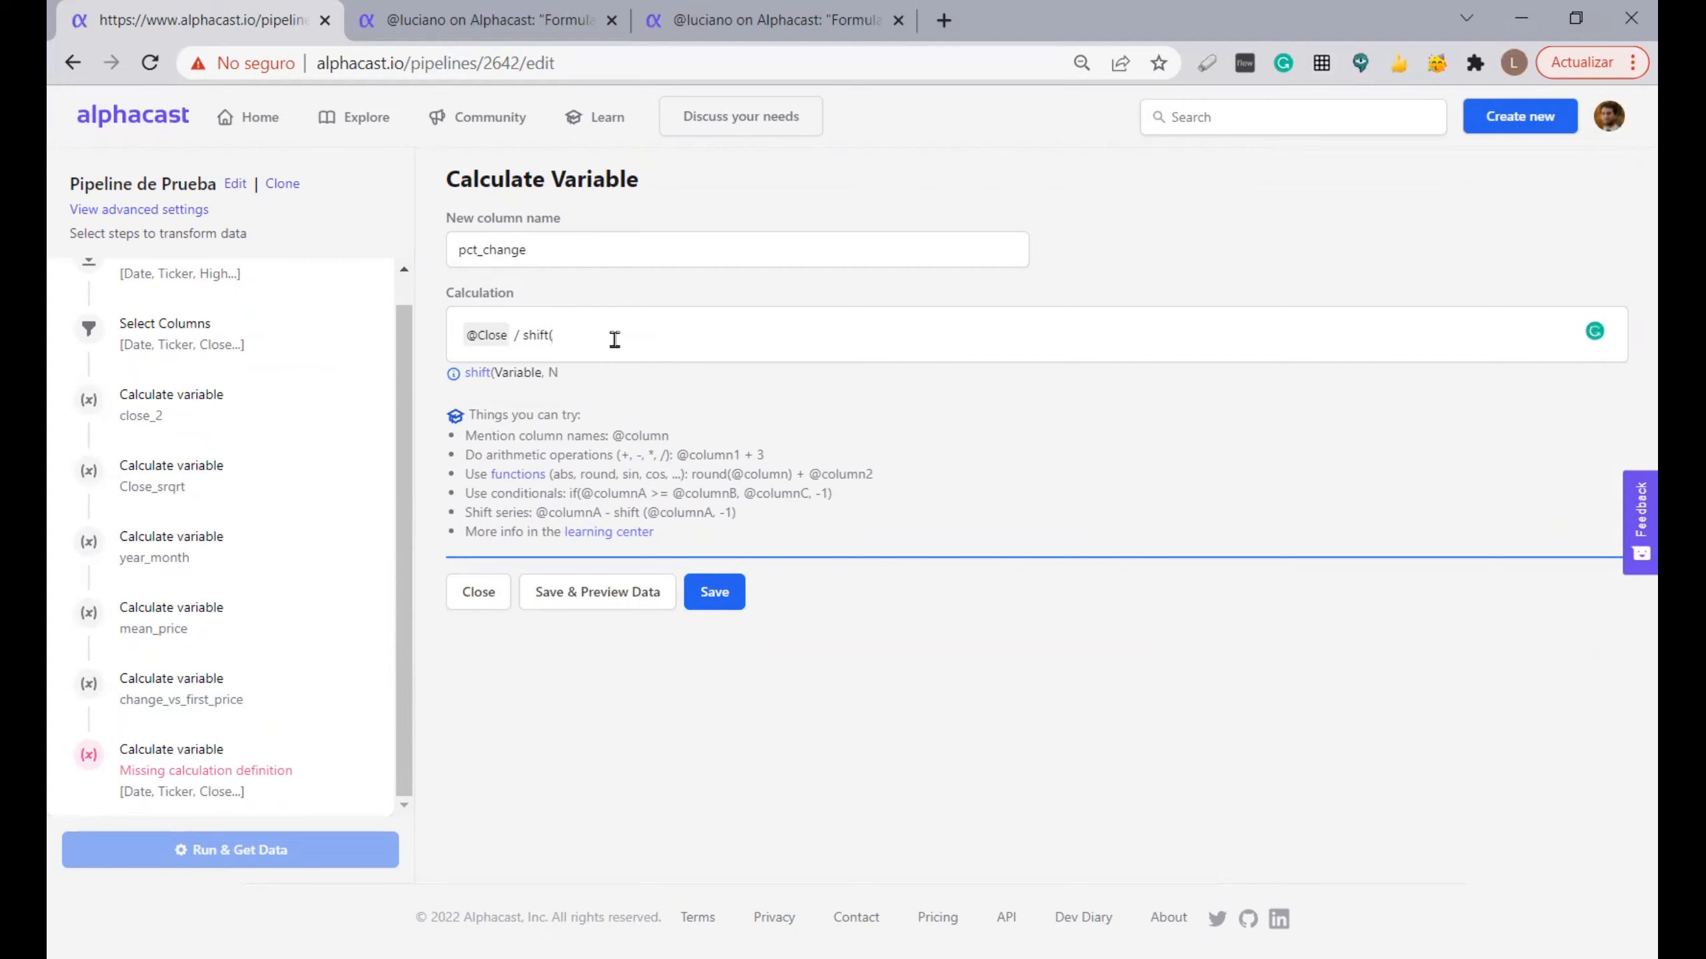
type("@close")
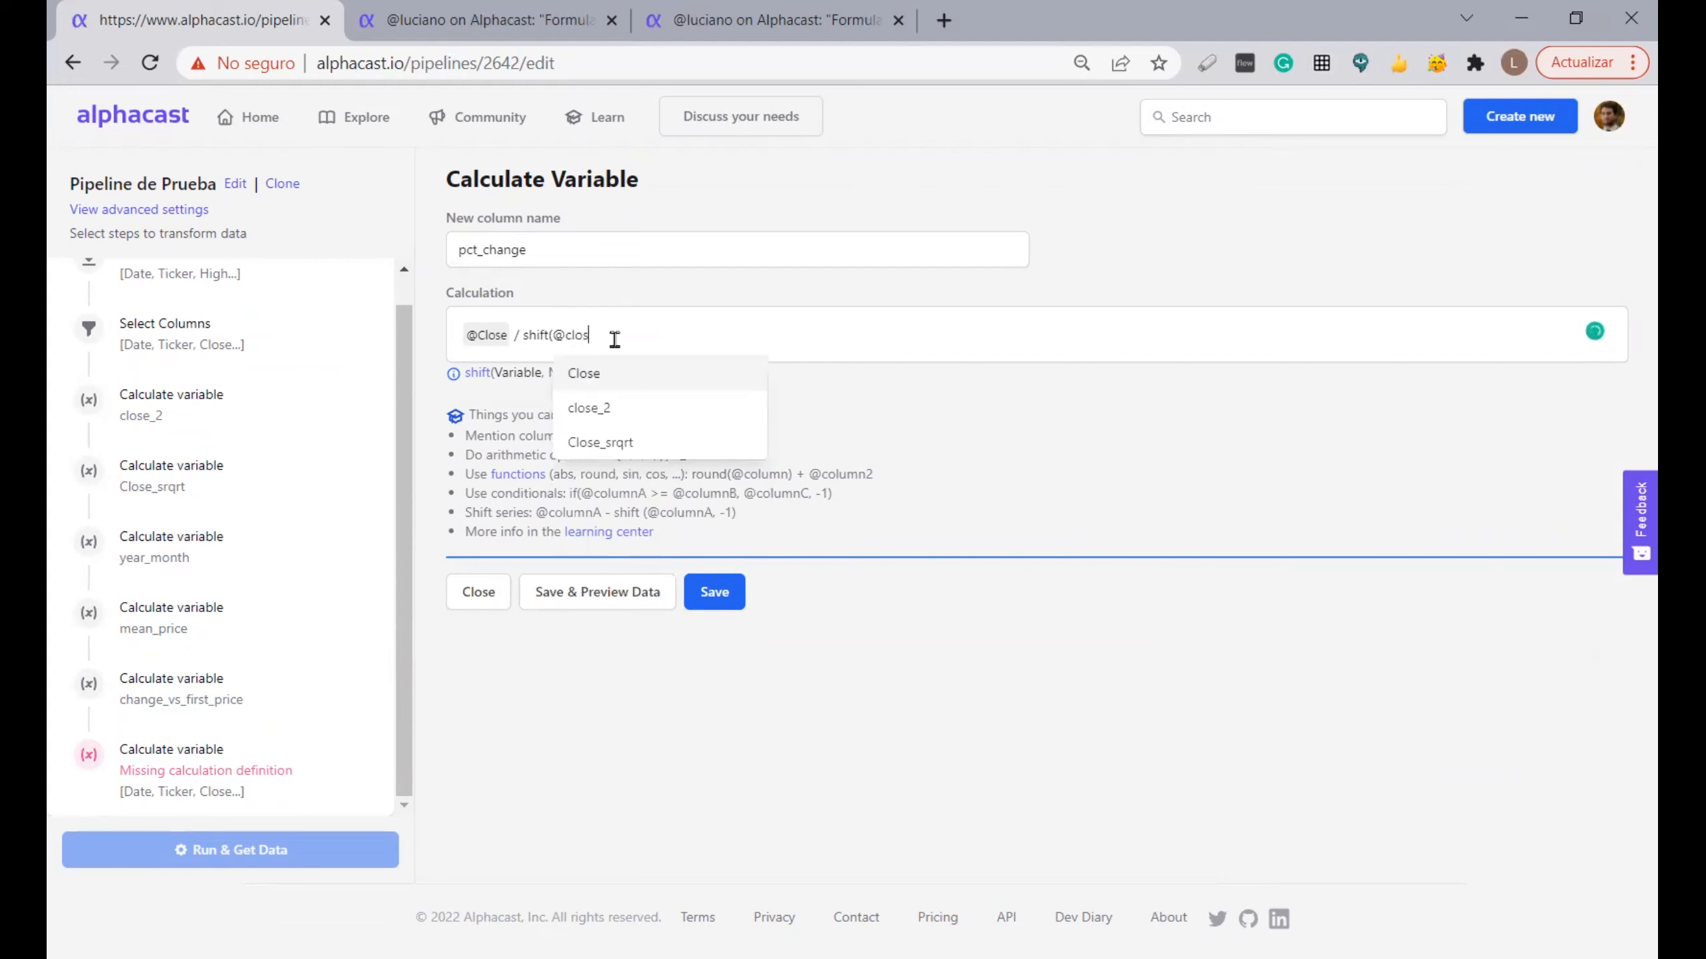
left_click(658, 385)
type(", 1")
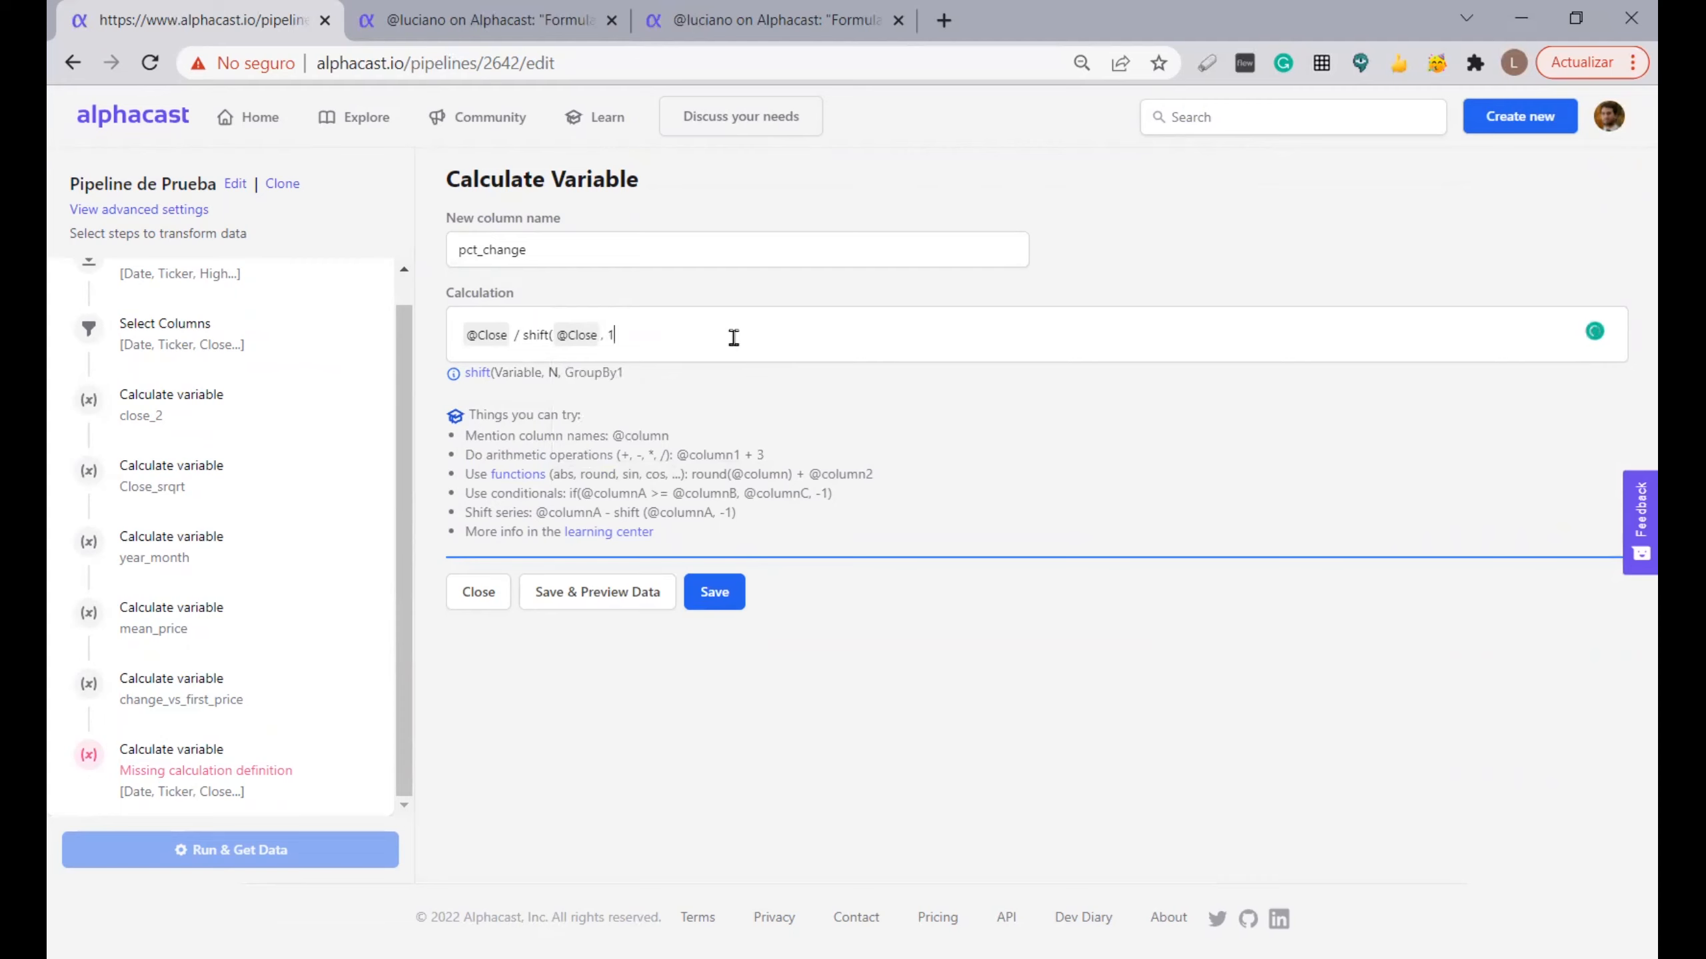
type(",")
type("@ti")
key("Return")
type(", @Ticker ,")
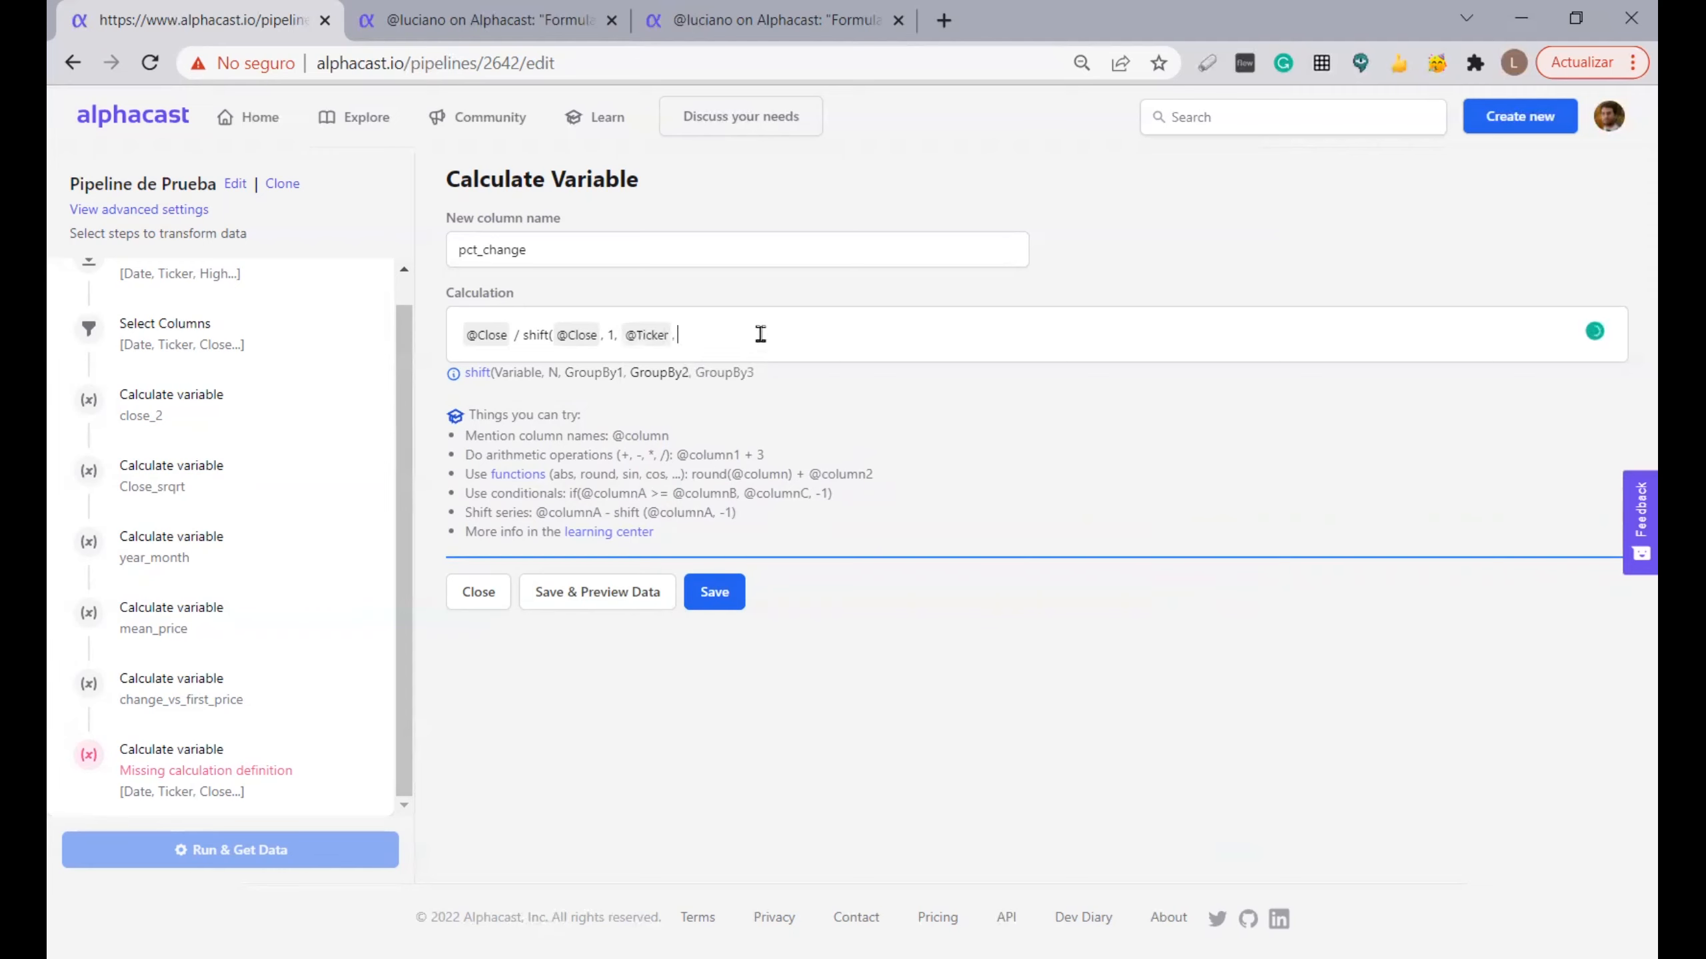
type(" @")
key("BackSpace")
type("@T")
key("Return")
key("shift+Left")
key("shift+Left")
key("shift+Left")
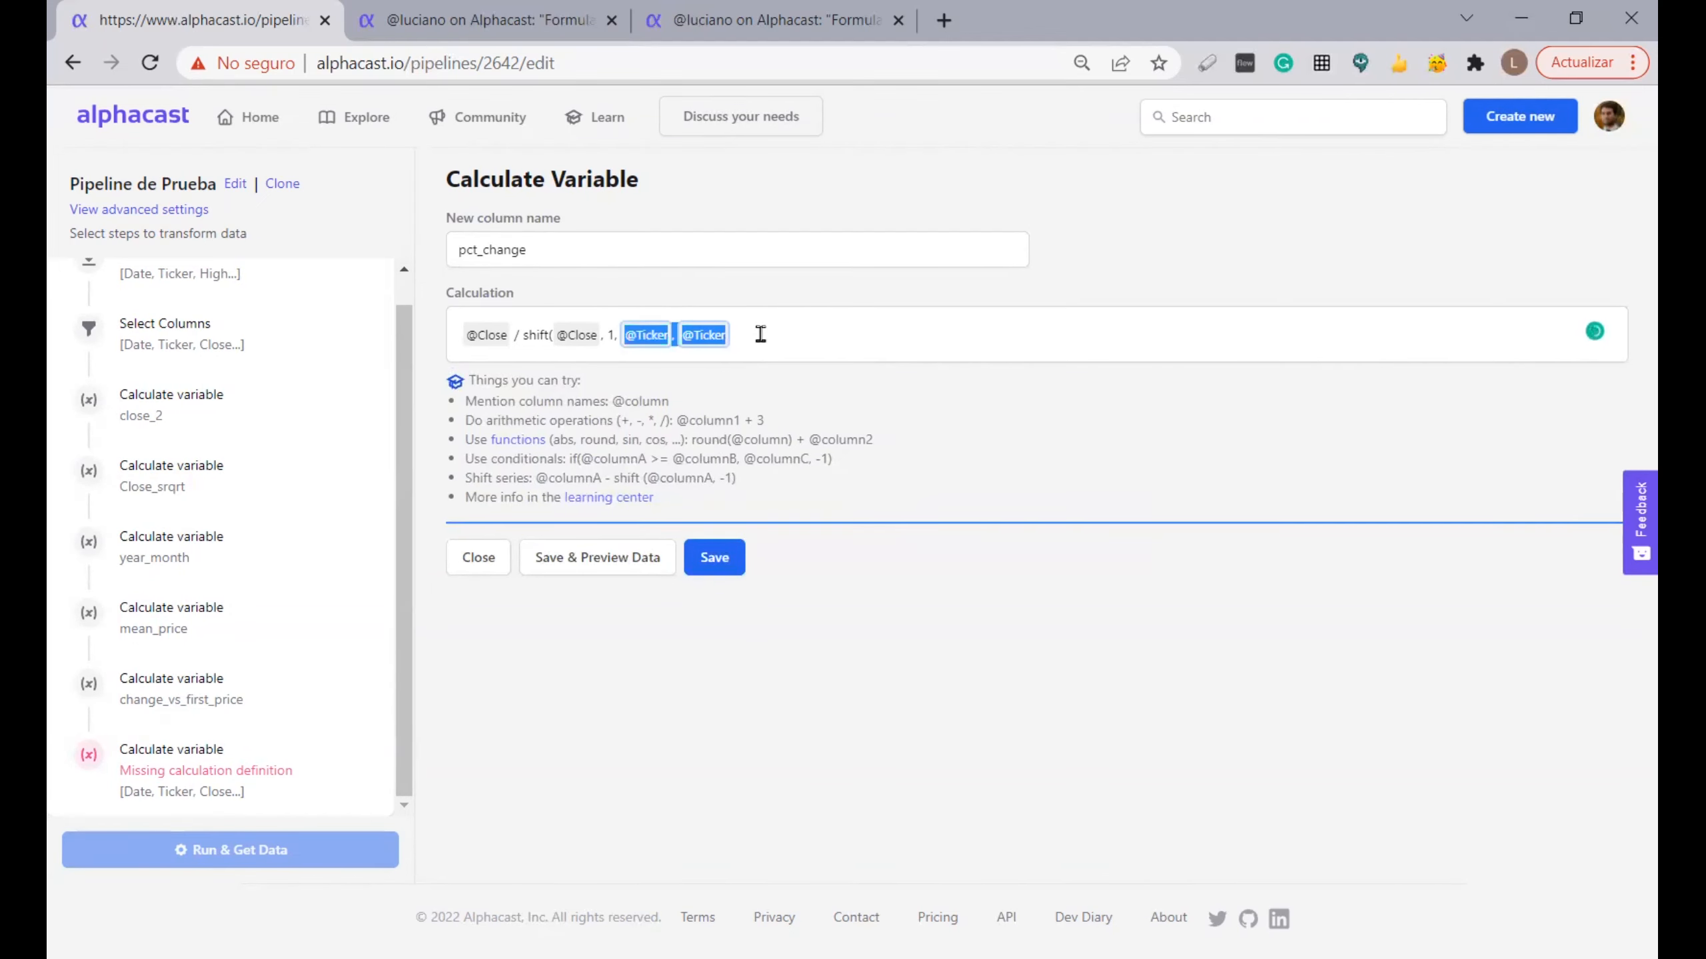
key("BackSpace")
key("BackSpace")
type(")")
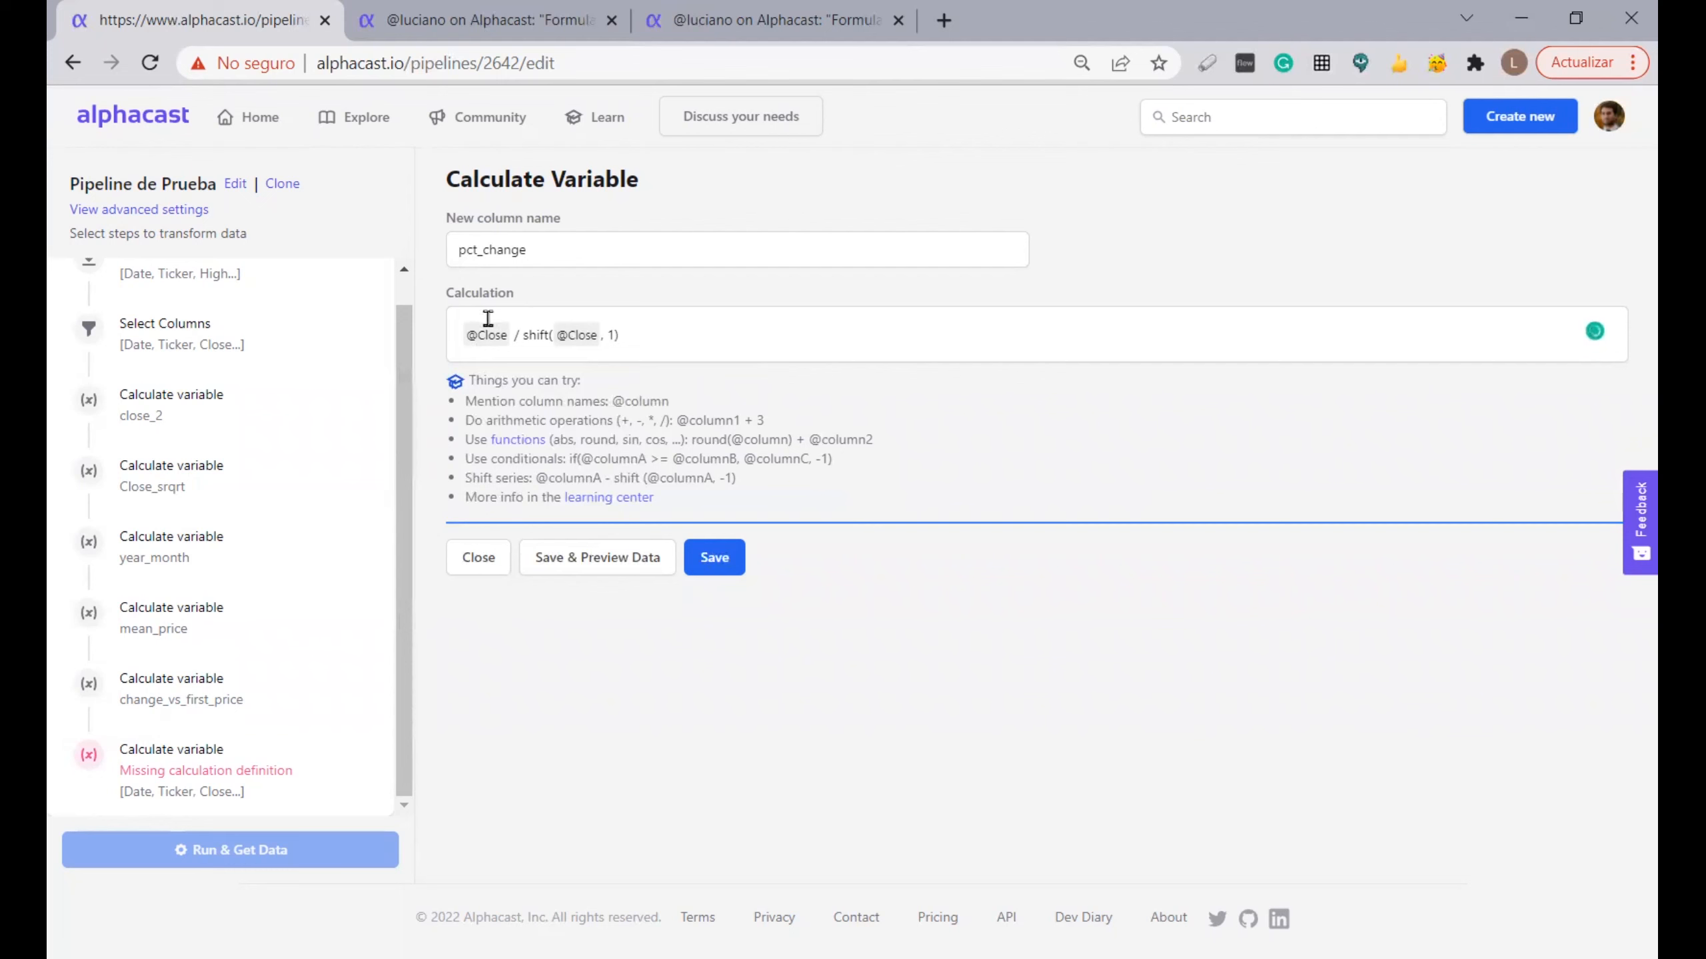
left_click(589, 558)
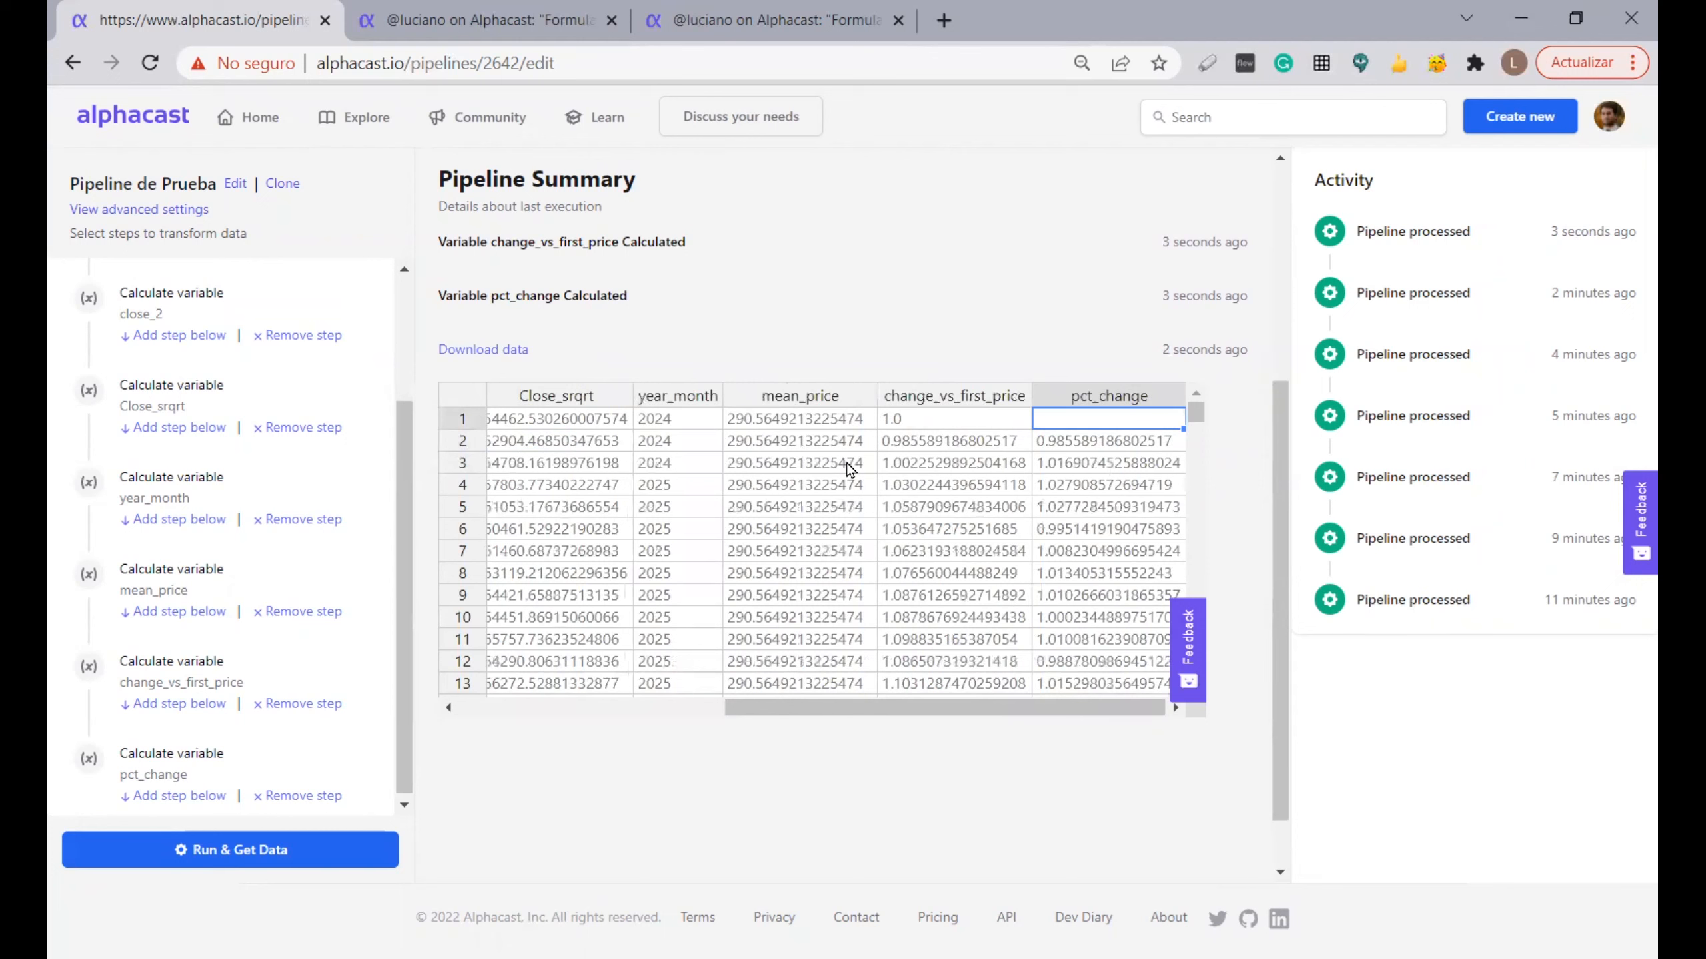
Examine the pct_change values row by row in the pipeline's data preview
key("Down")
key("Down")
key("Down")
key("Down")
key("Down")
key("Down")
key("Down")
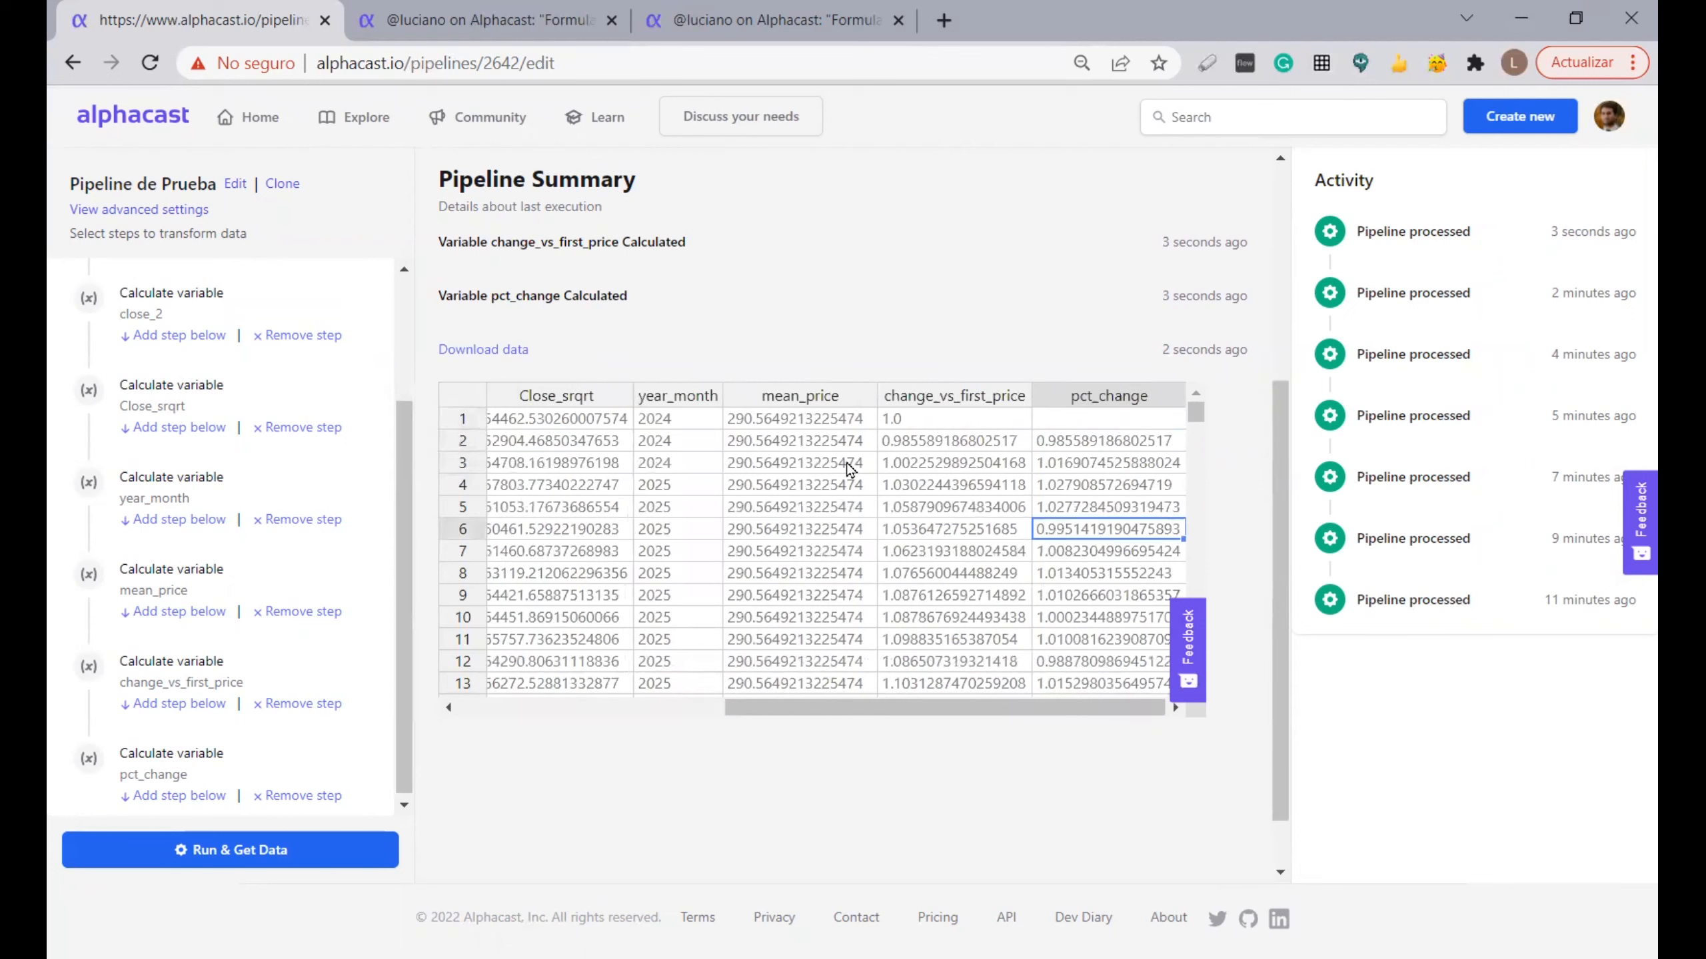
key("Down")
key("Down")
key("Up")
key("Up")
key("Up")
key("Up")
key("Up")
key("Up")
key("Up")
key("Up")
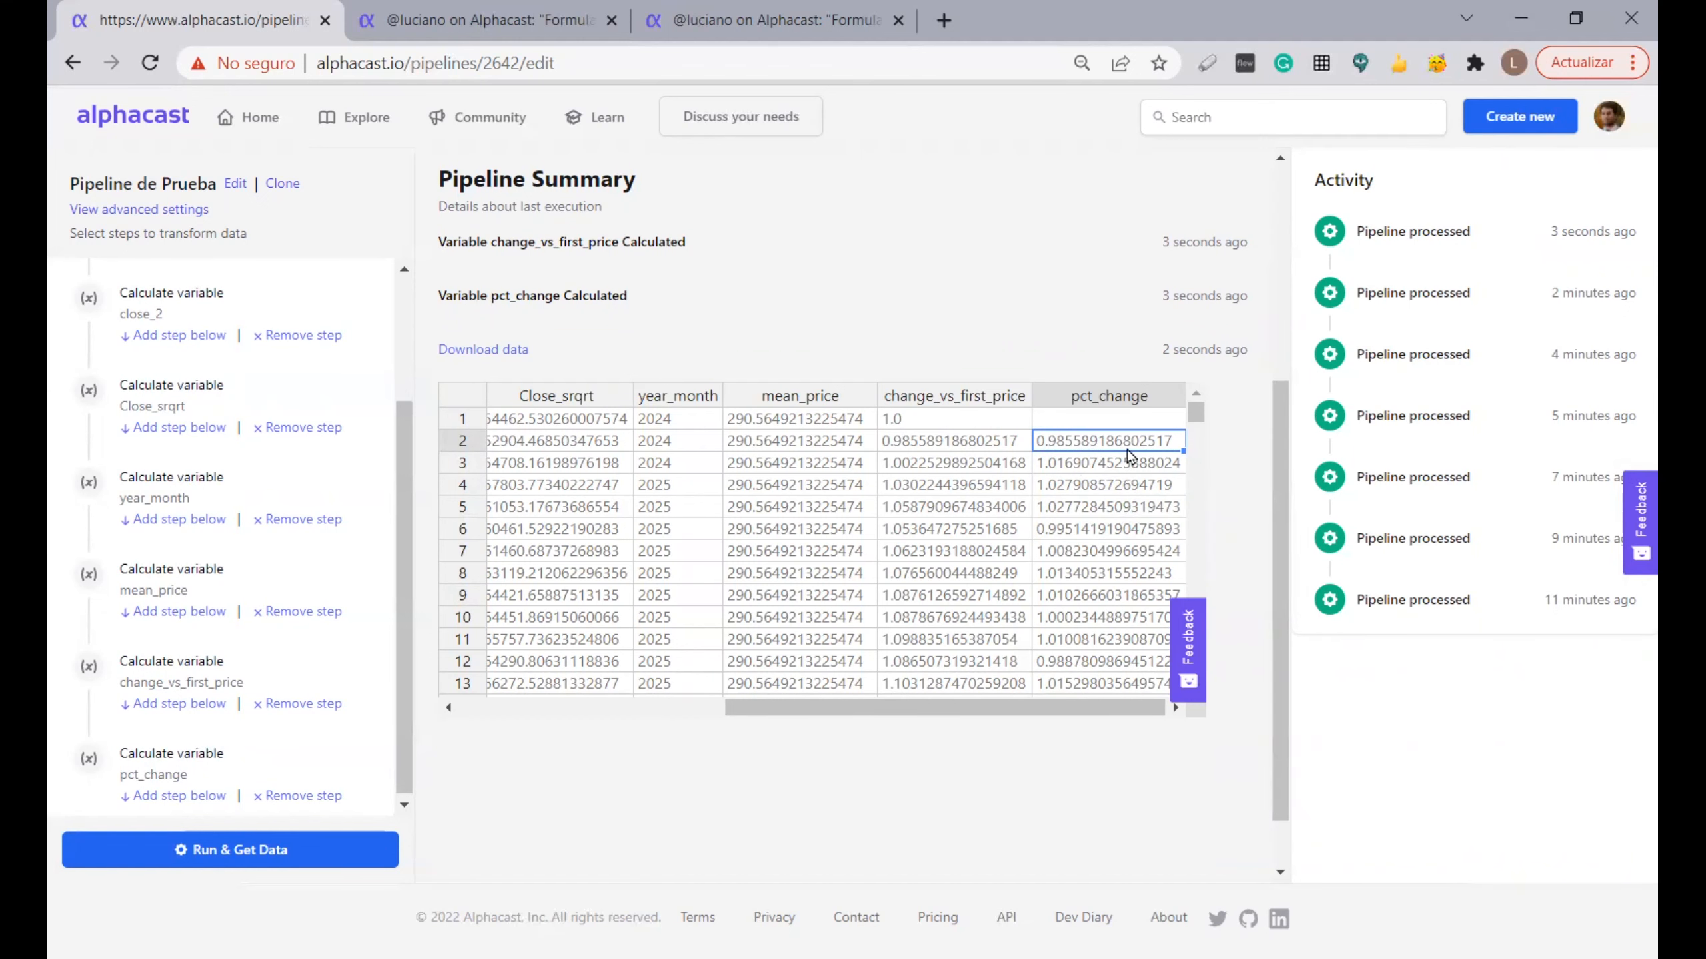
scroll(1082, 329, "up", 5)
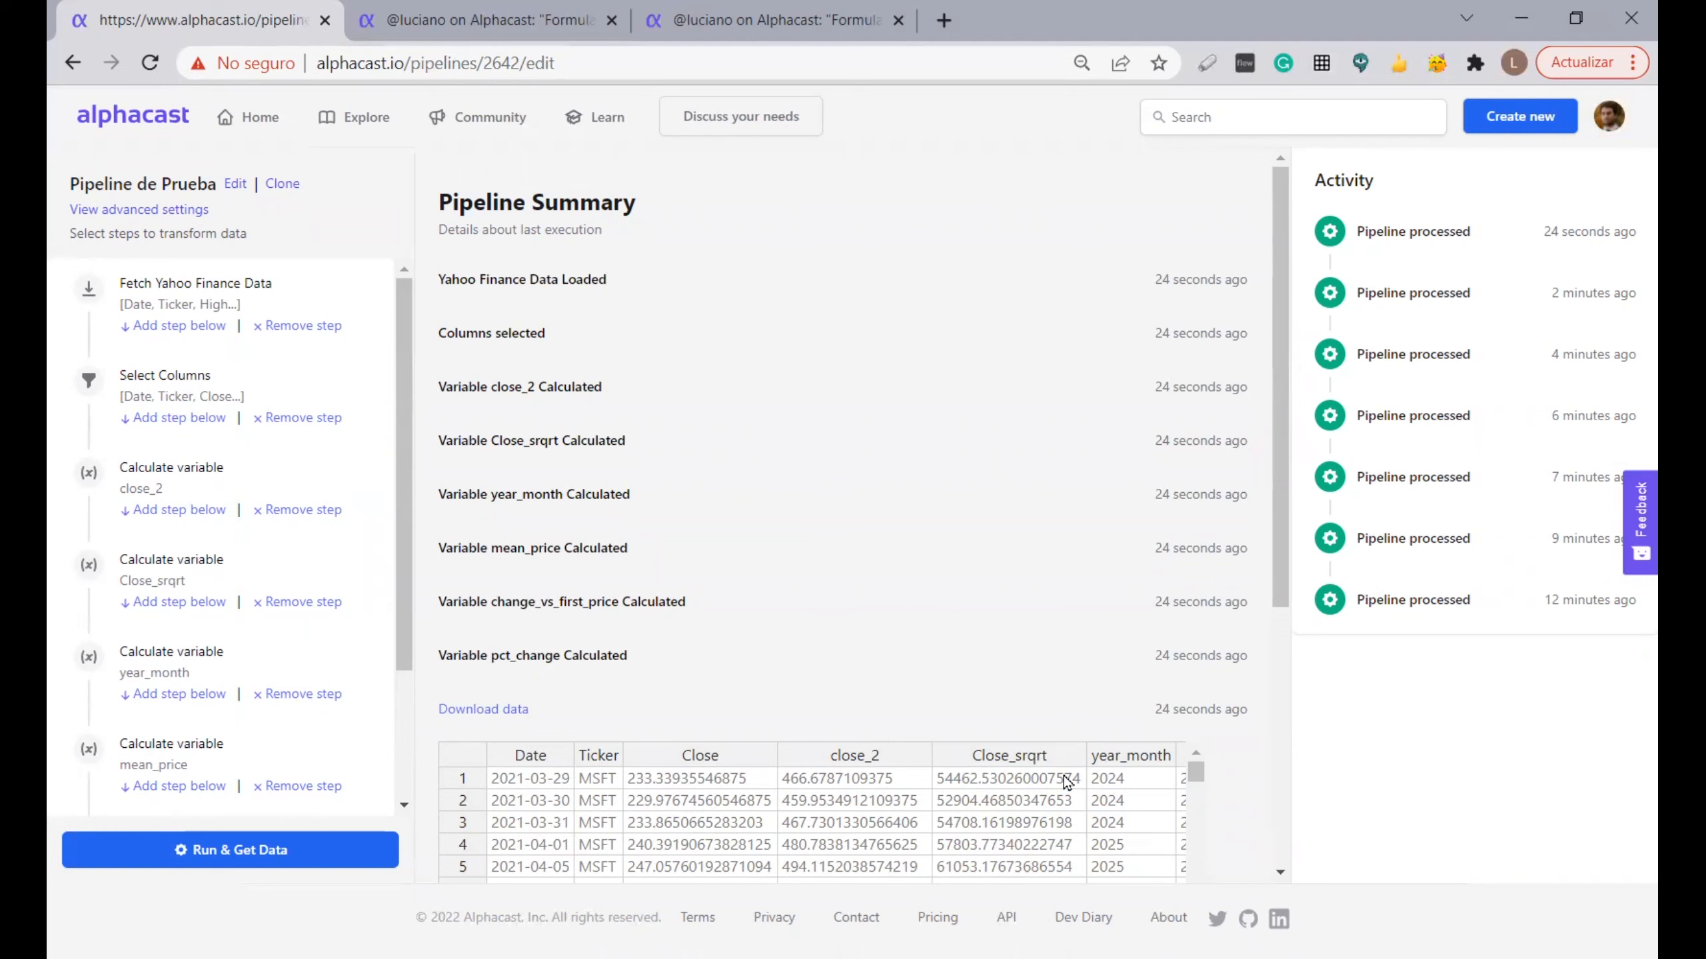
Add a Calculate variable step below pct_change, clear its default formula and name the new column media_movil
scroll(269, 681, "down", 3)
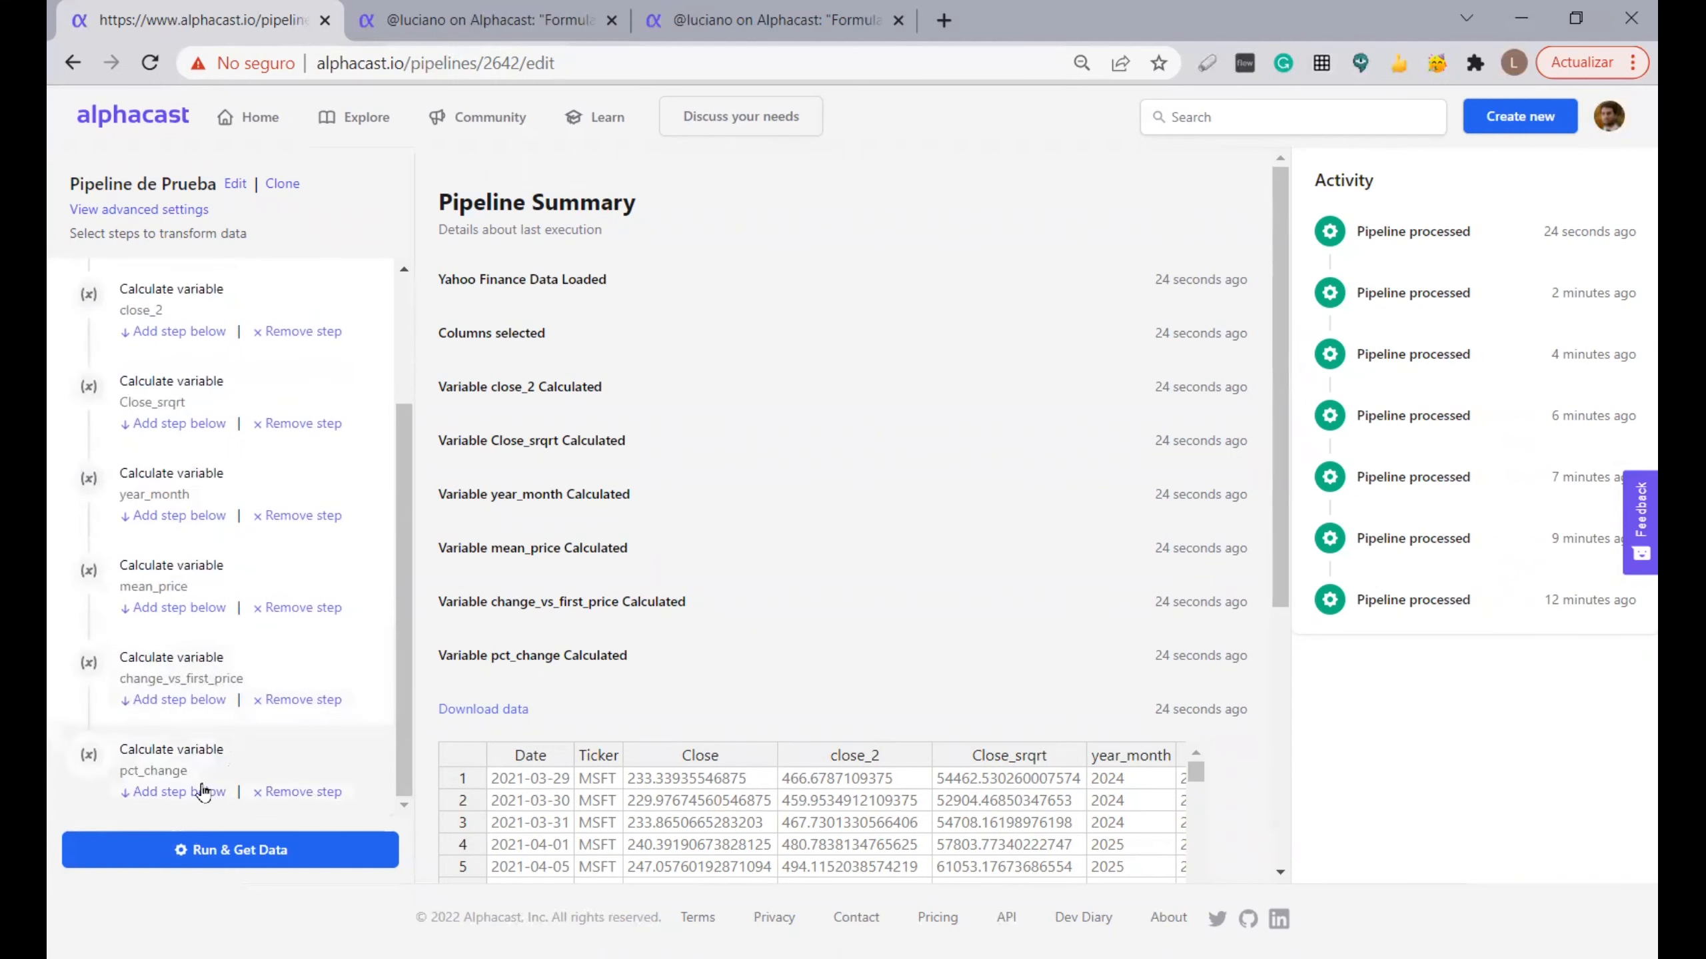
left_click(201, 795)
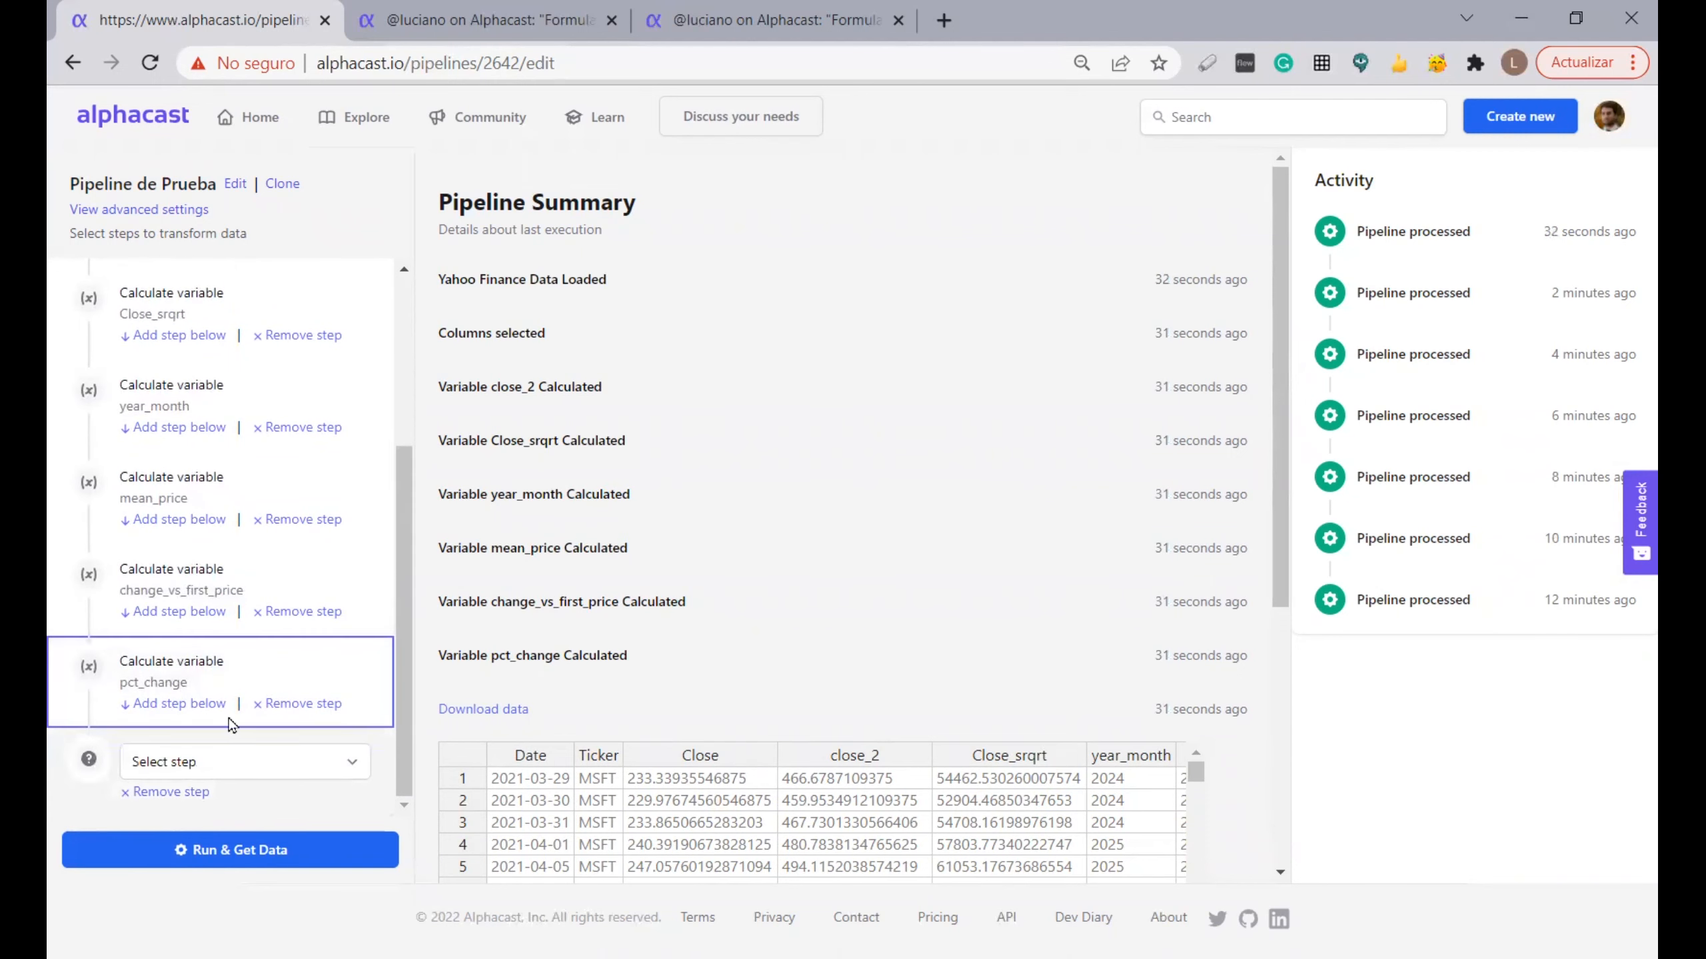
left_click(222, 763)
left_click(254, 570)
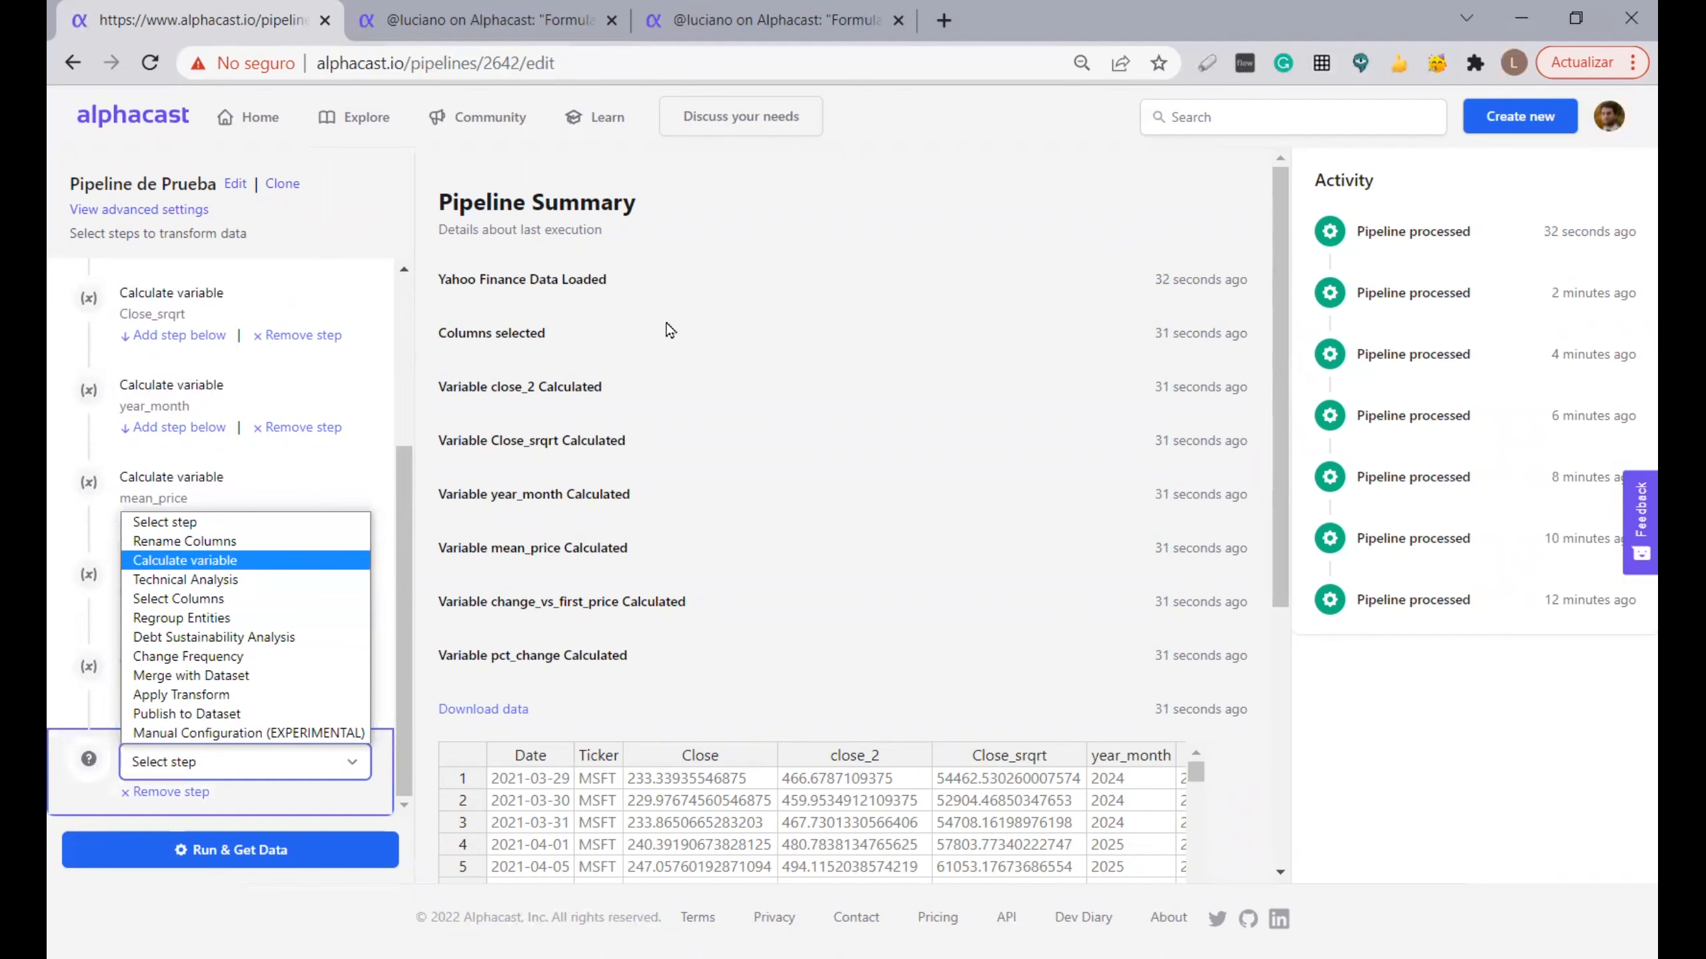
left_click(655, 257)
left_click(480, 339)
key("BackSpace")
left_click_drag(538, 336, 459, 335)
key("BackSpace")
left_click(622, 255)
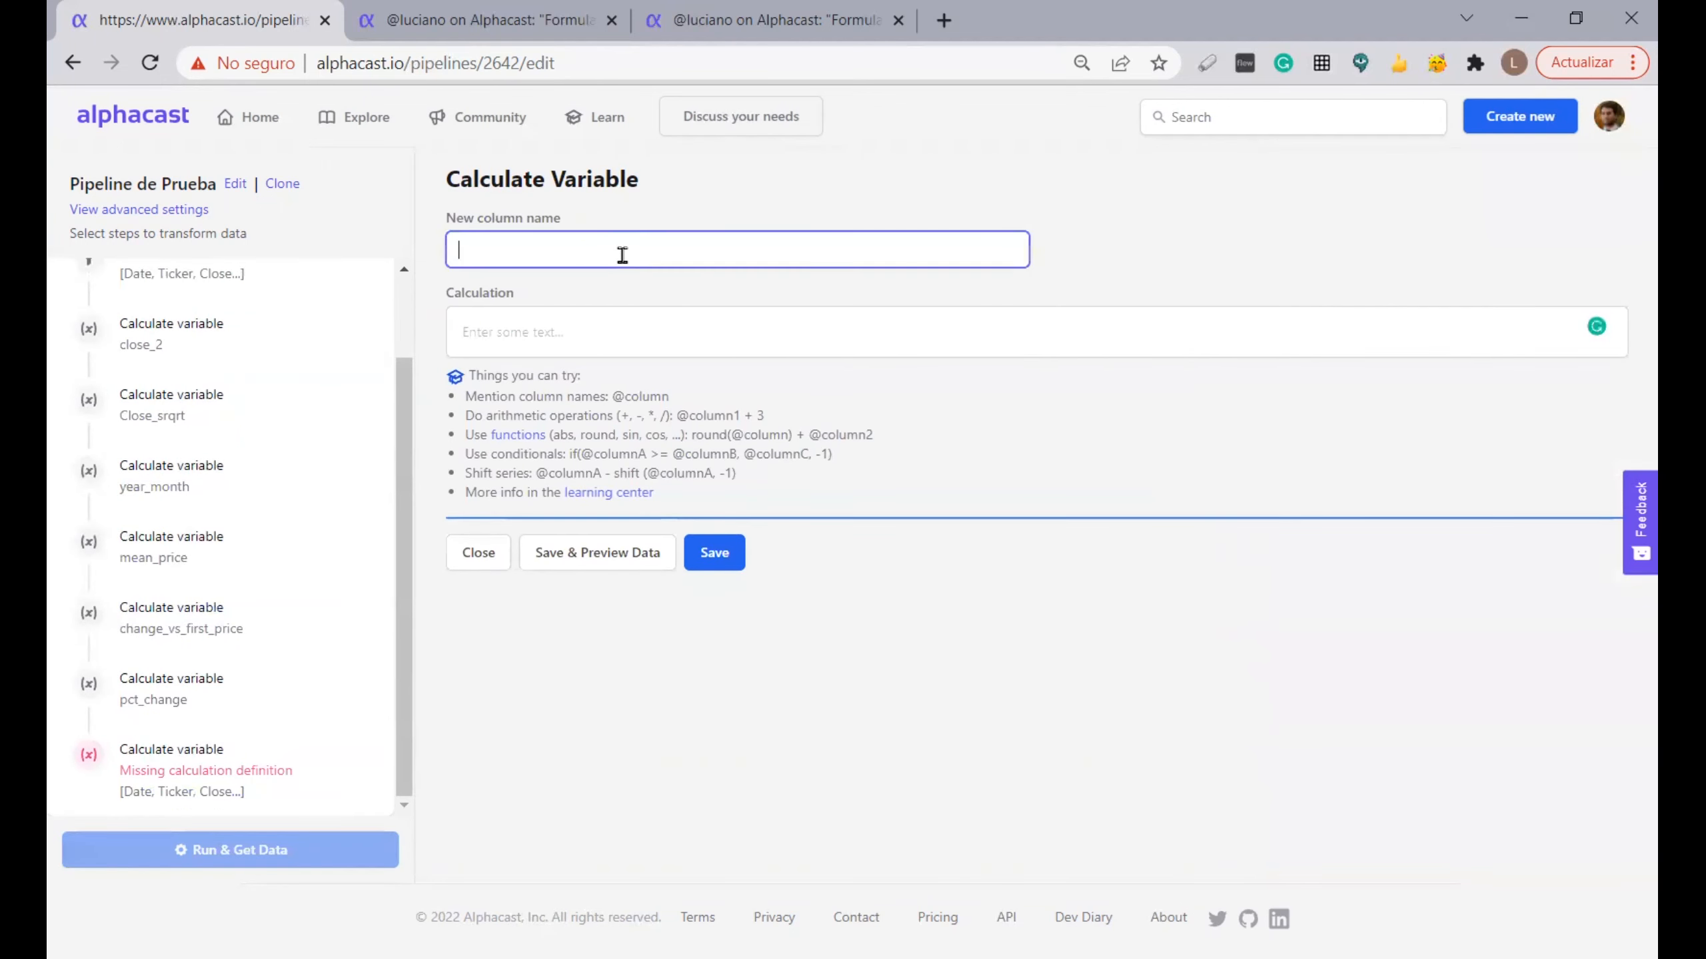
type("media_movil")
left_click(655, 342)
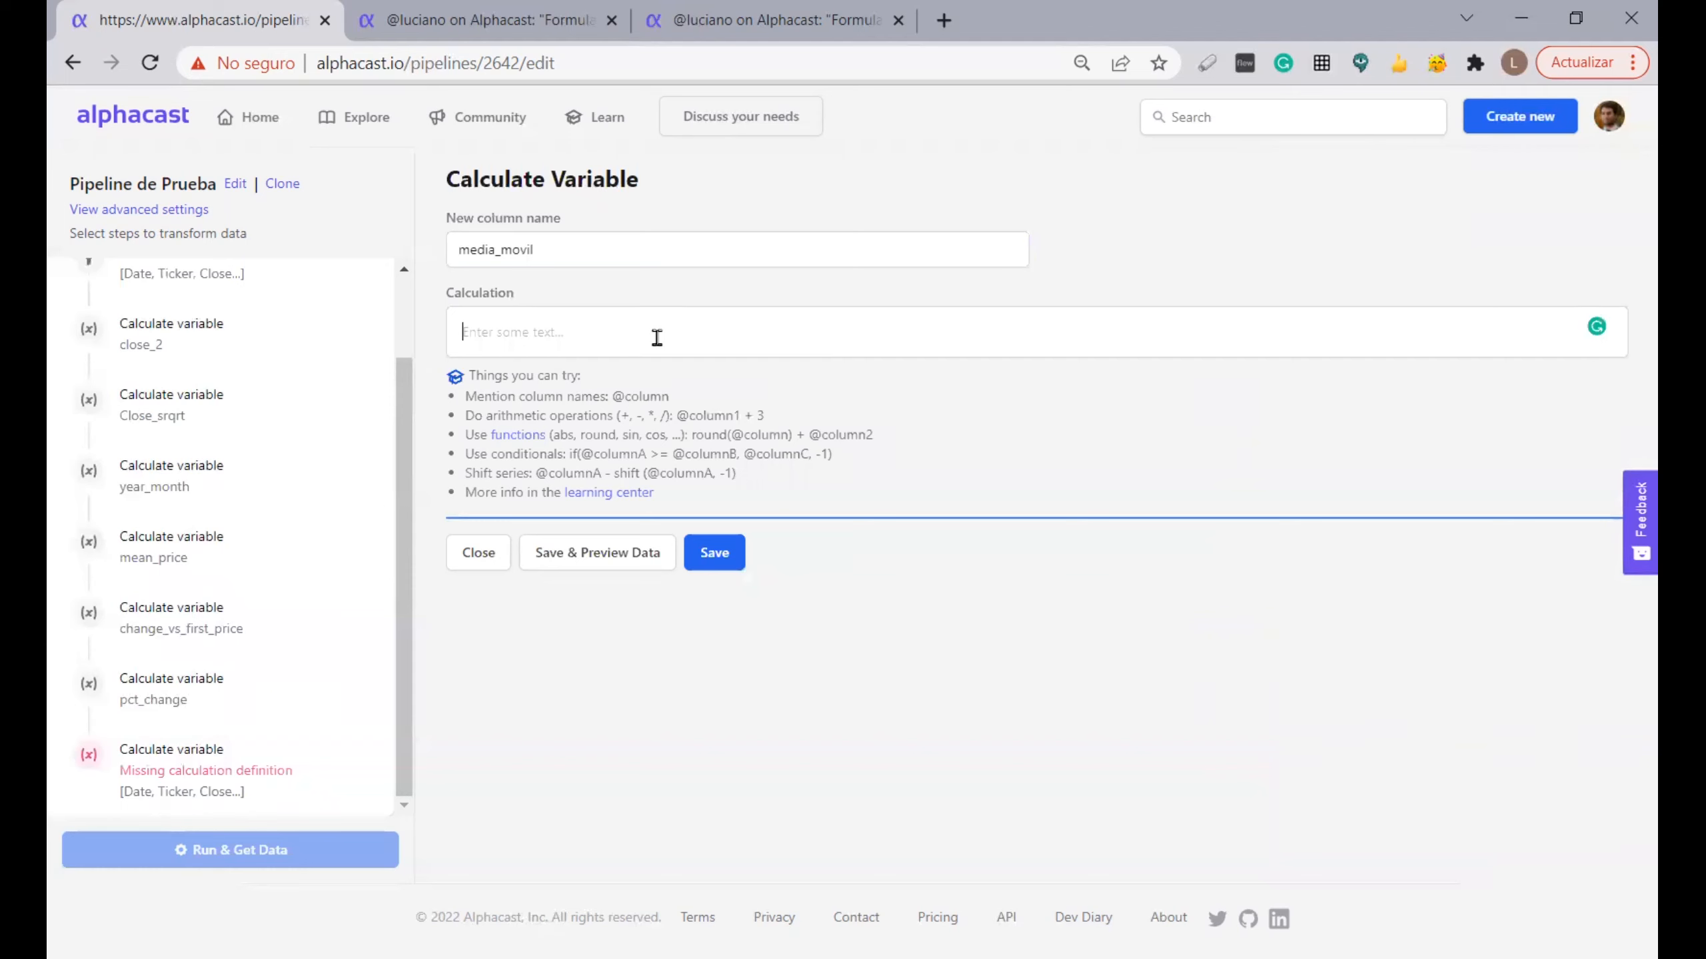
type("rollingmean(@close")
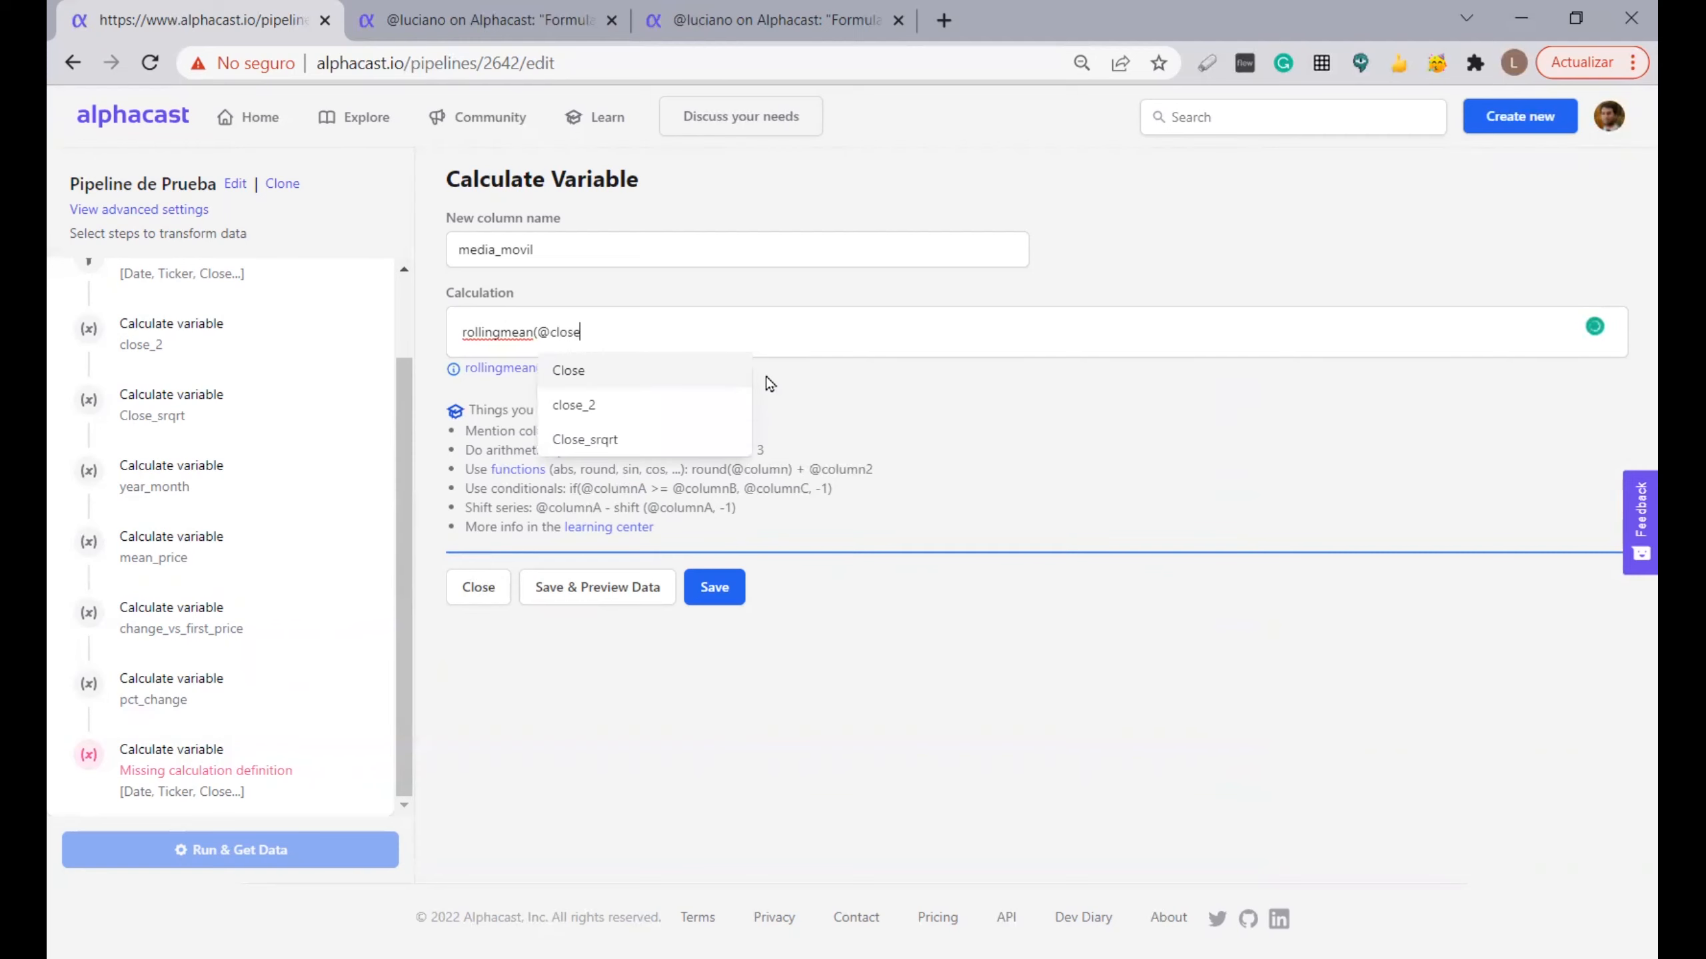
left_click(712, 379)
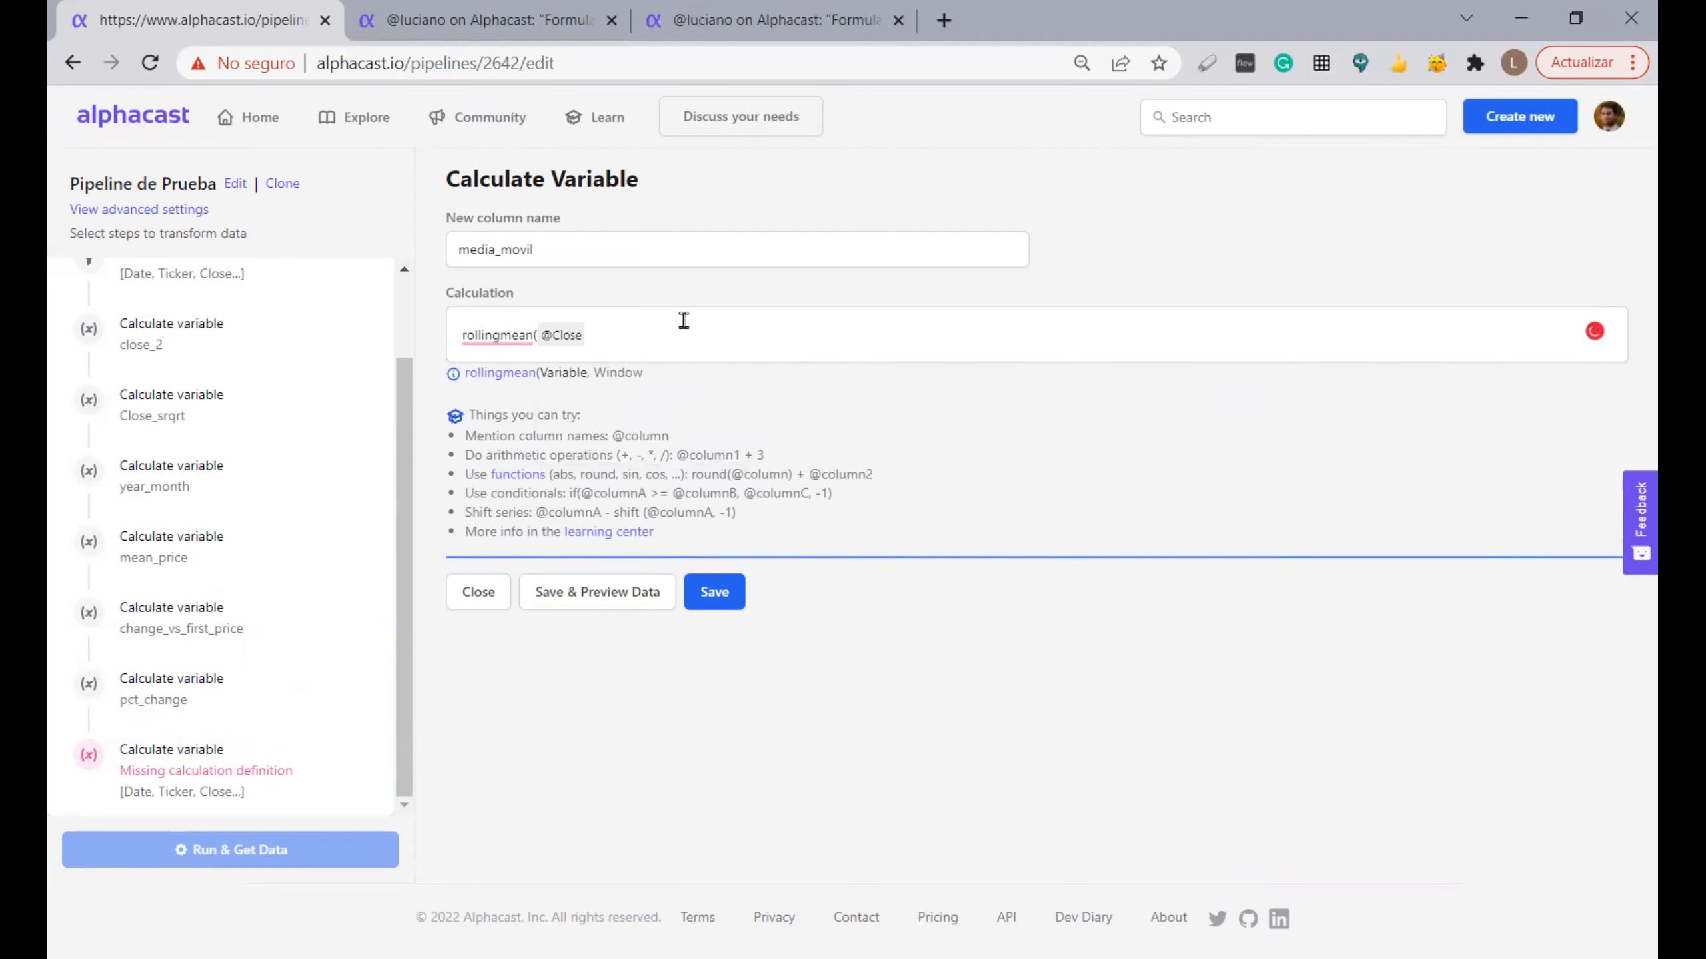
type(", 20, @tick")
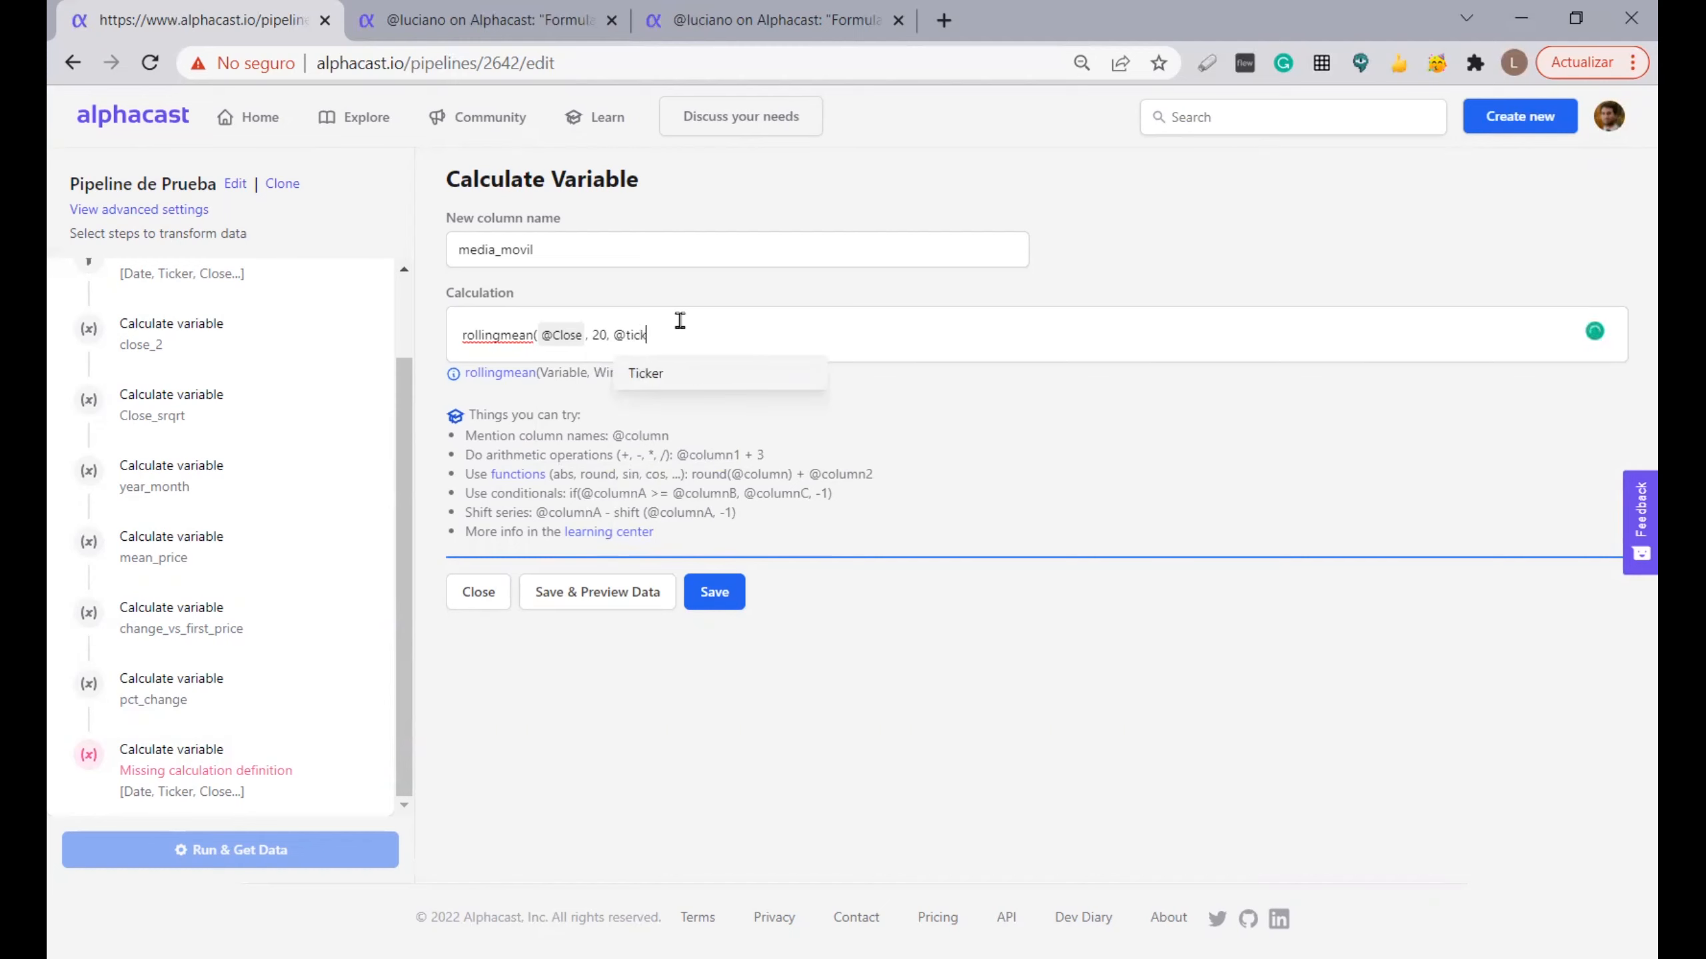
key("Return")
type(")")
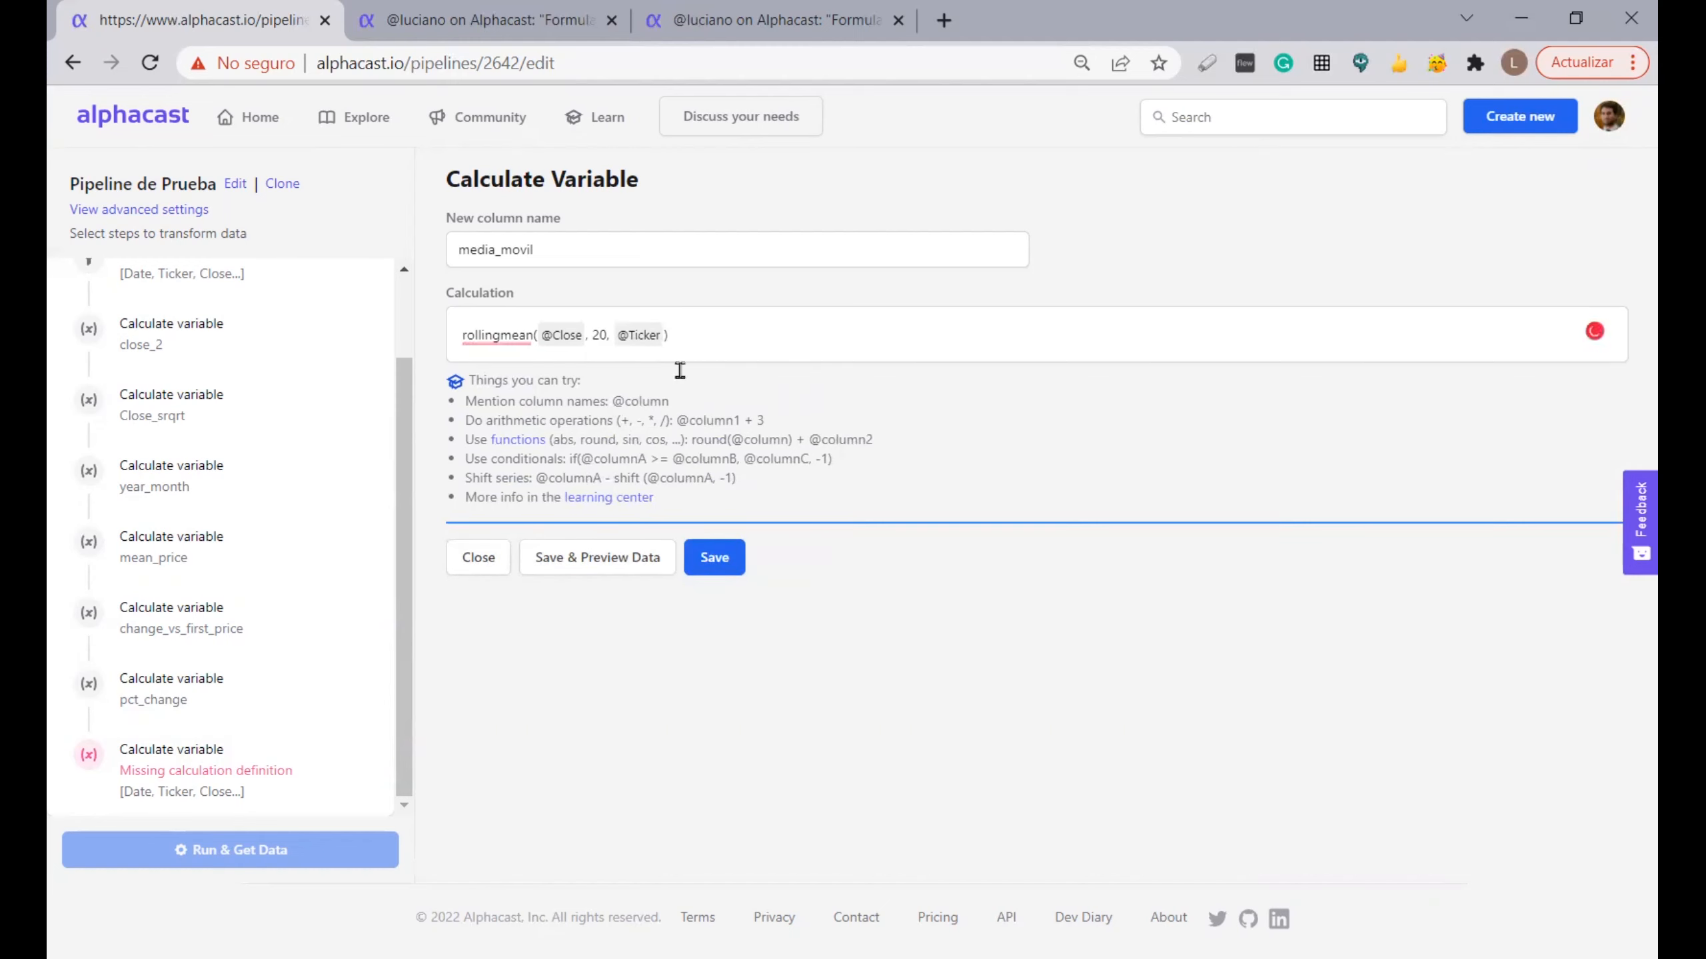
left_click(606, 563)
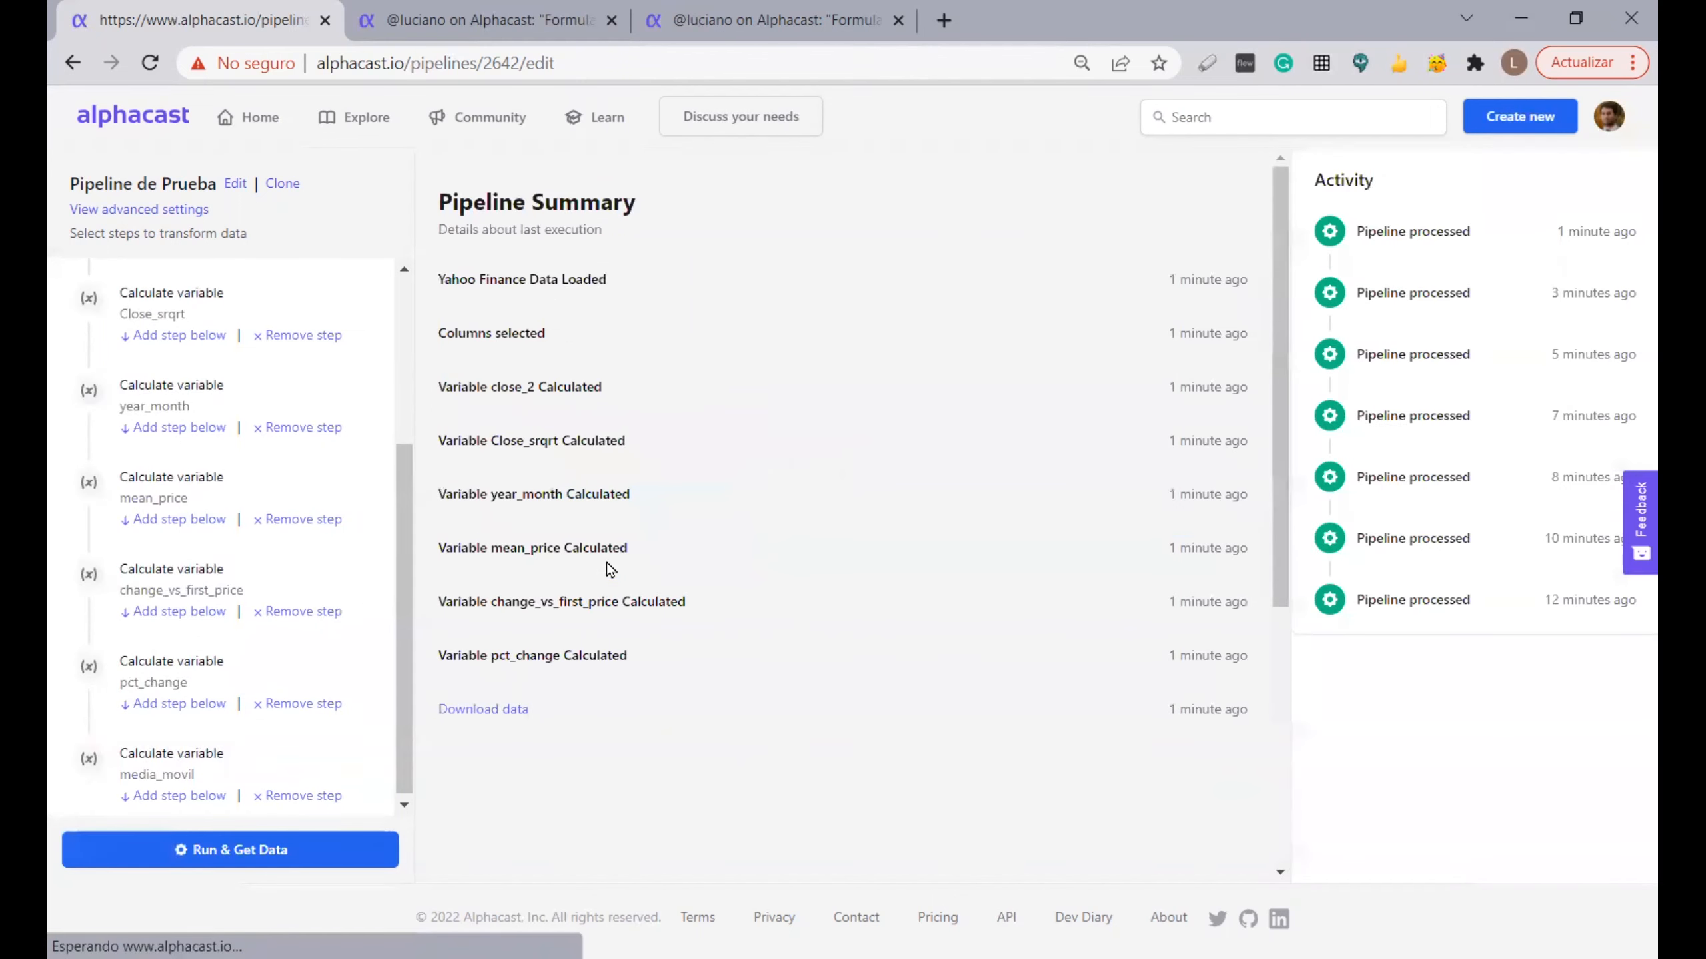
Examine the media_movil column in the data preview, including the rows further down
scroll(777, 502, "down", 5)
left_click(799, 479)
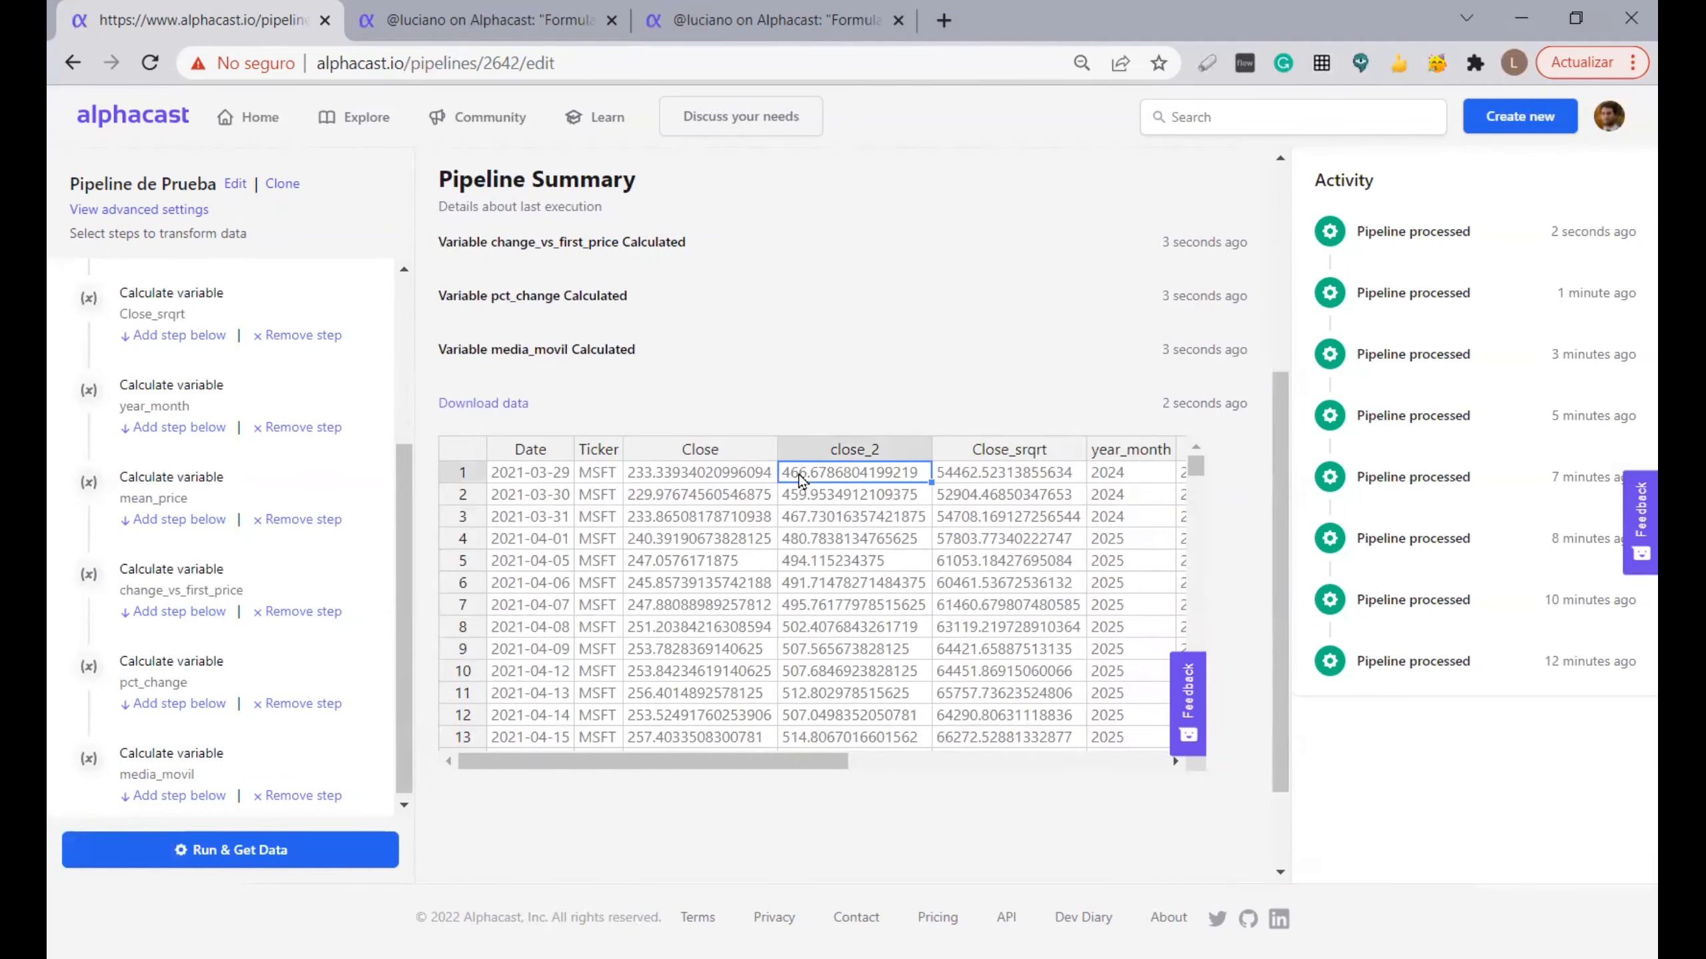
key("Right")
key("Right")
key("Right")
key("Right")
key("Right")
key("Right")
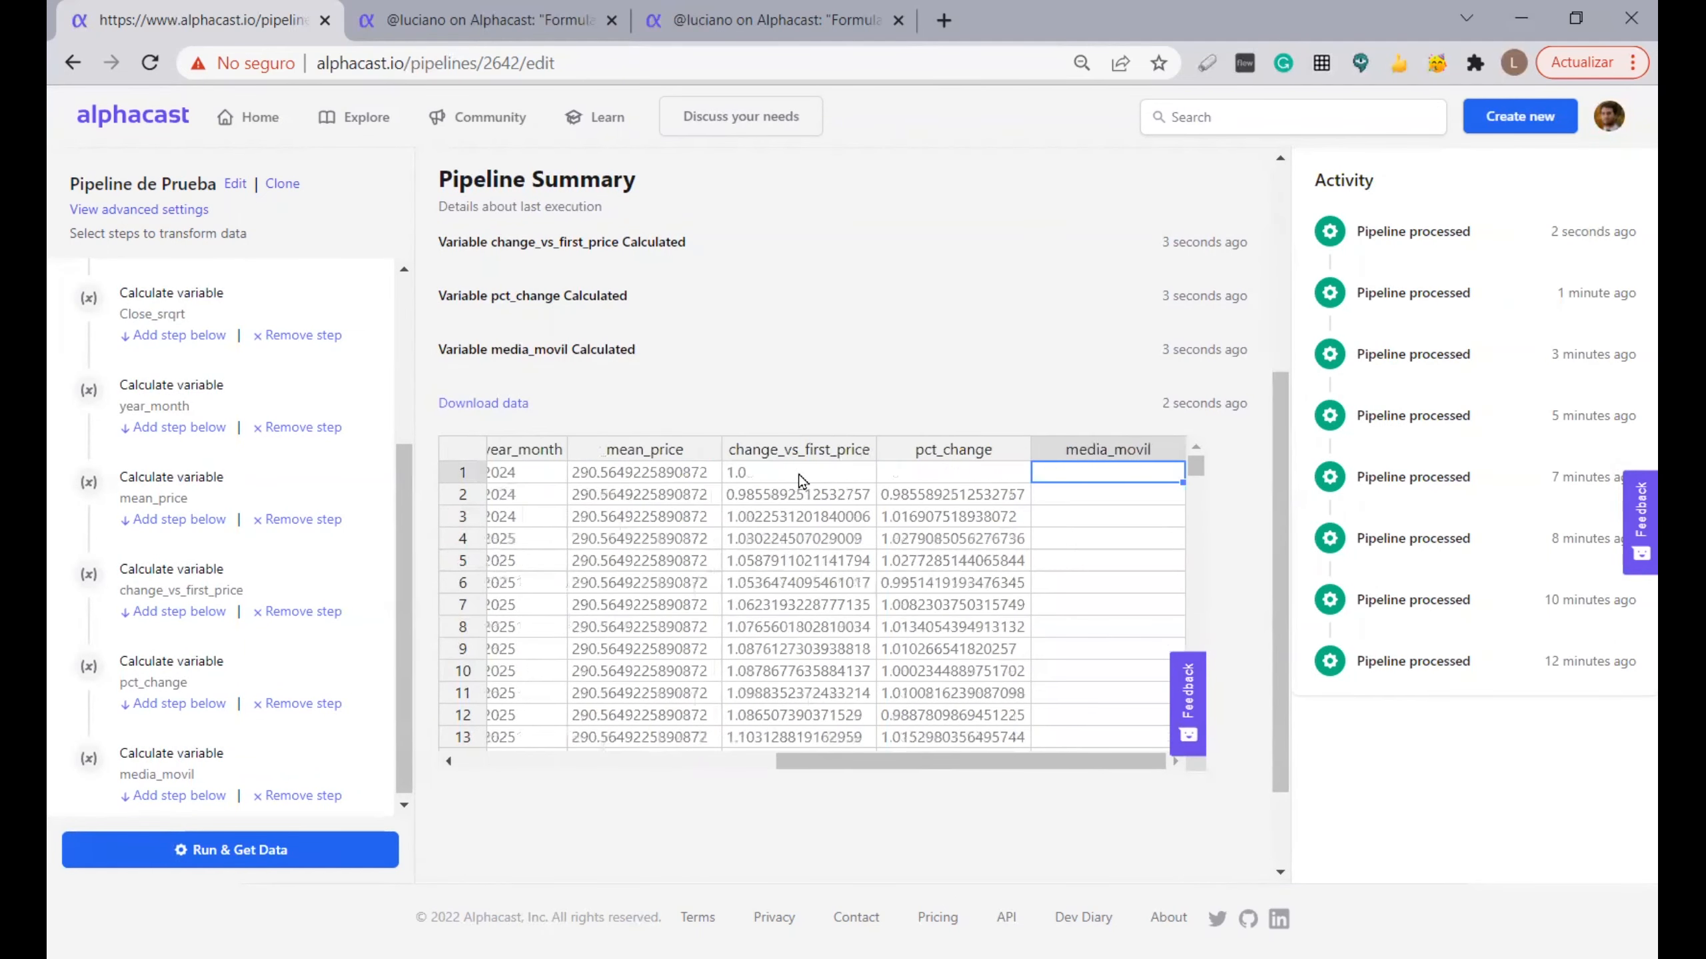
scroll(1120, 491, "down", 2)
scroll(1119, 490, "down", 4)
scroll(1105, 541, "down", 2)
scroll(1105, 540, "up", 7)
Locate the Formula Editor article among the Learning Center's Pipelines topics and switch to the open functions and operators reference
left_click(602, 117)
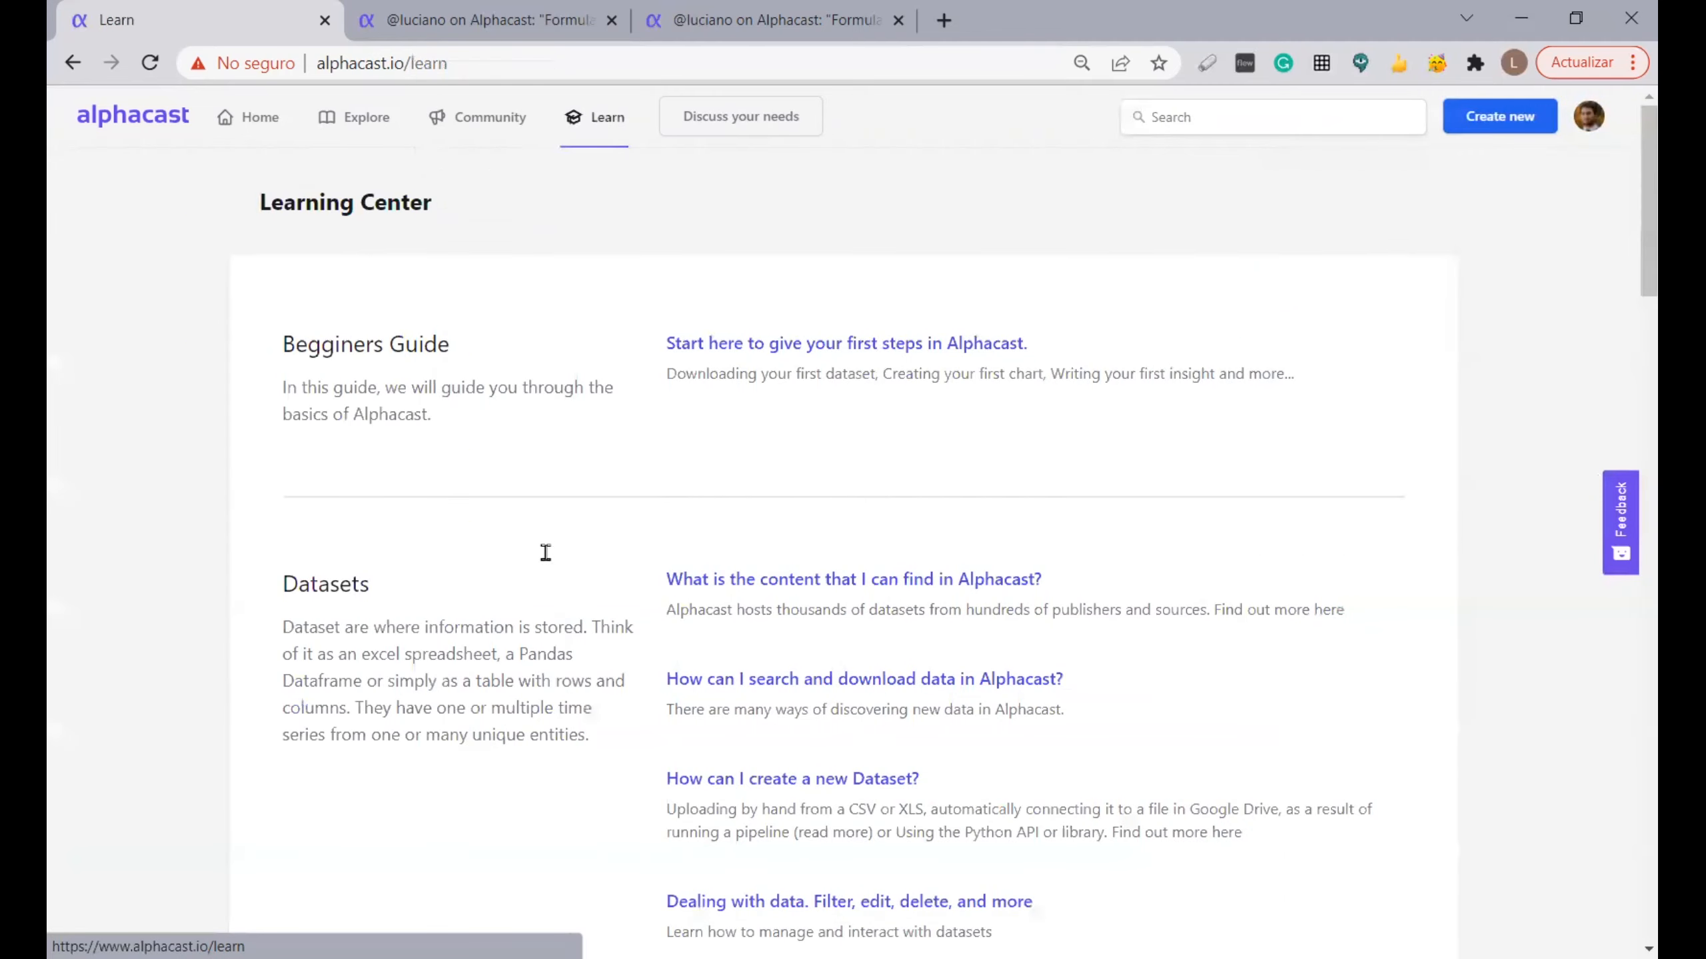
scroll(552, 553, "down", 10)
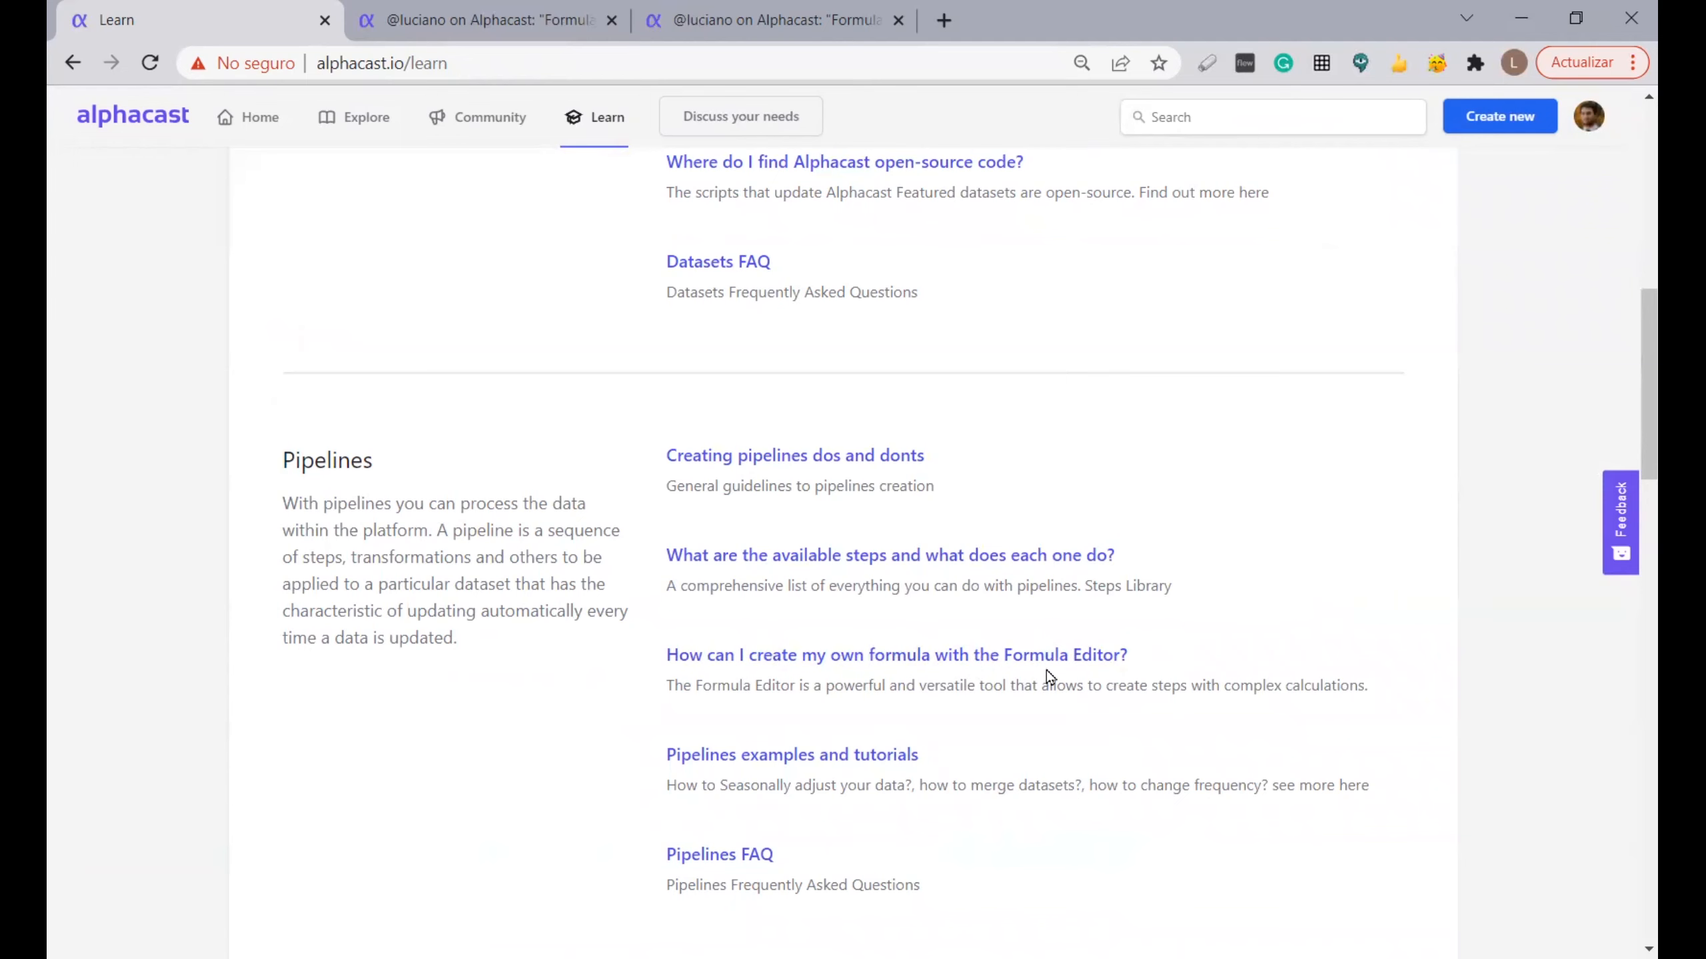
key("ctrl+Tab")
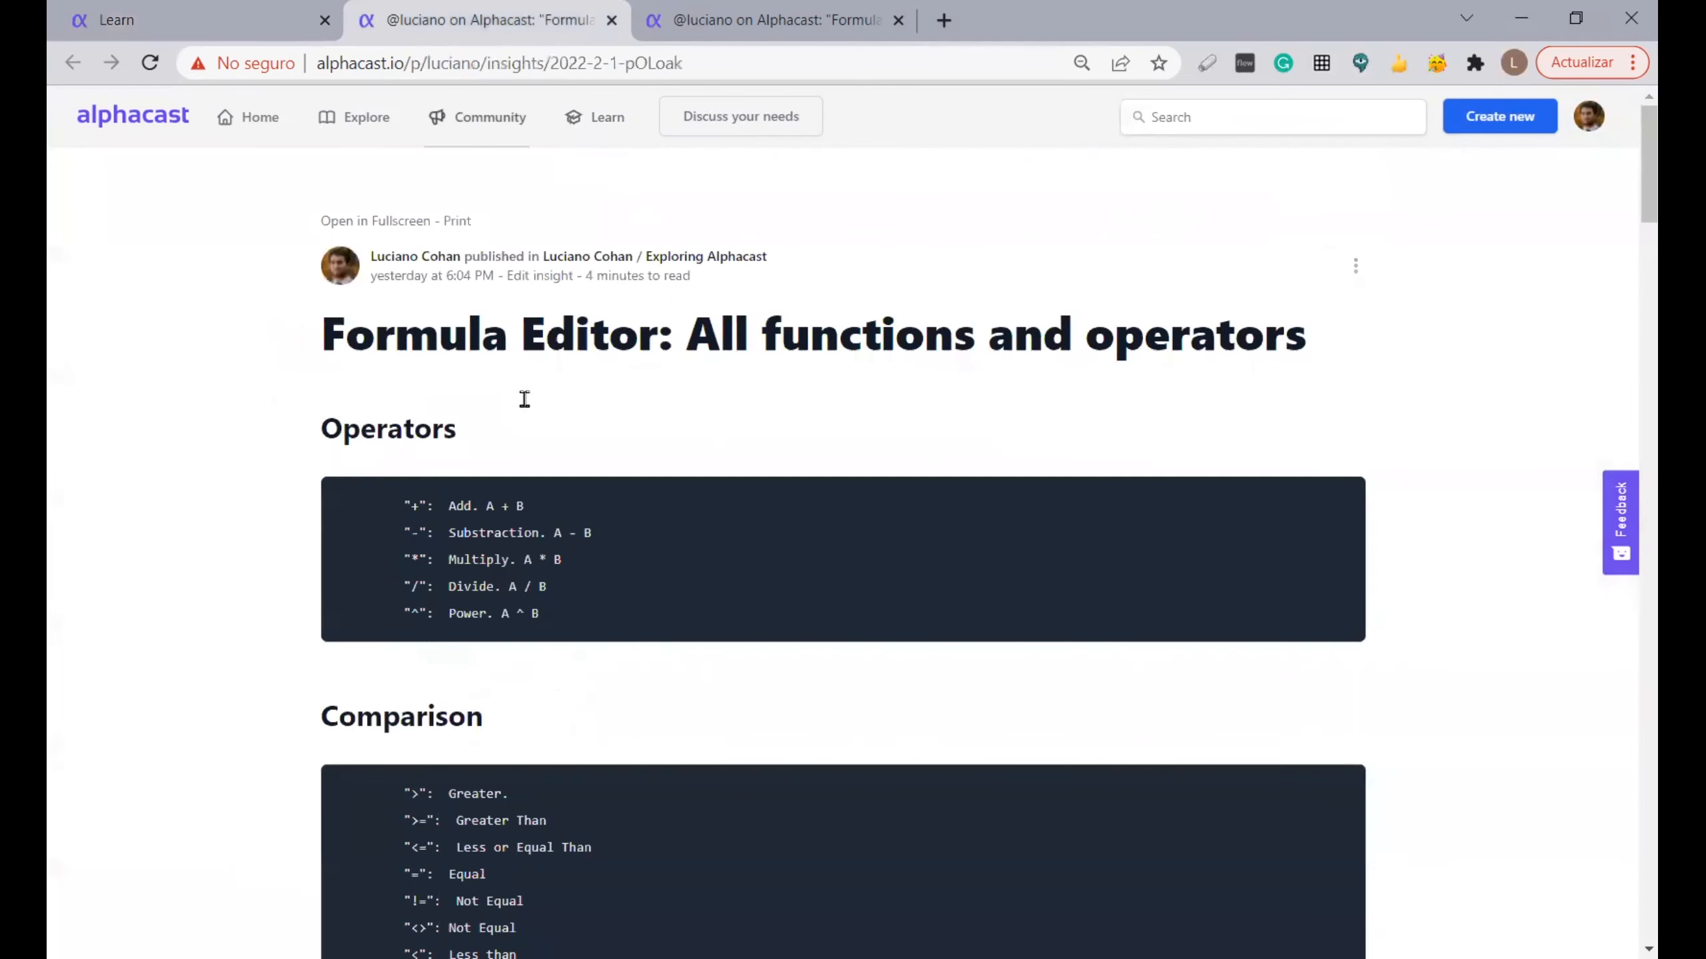
Review the Formula Editor reference from the comparison, logical, Shift and IF sections through row, group, and date and time functions
scroll(853, 461, "down", 10)
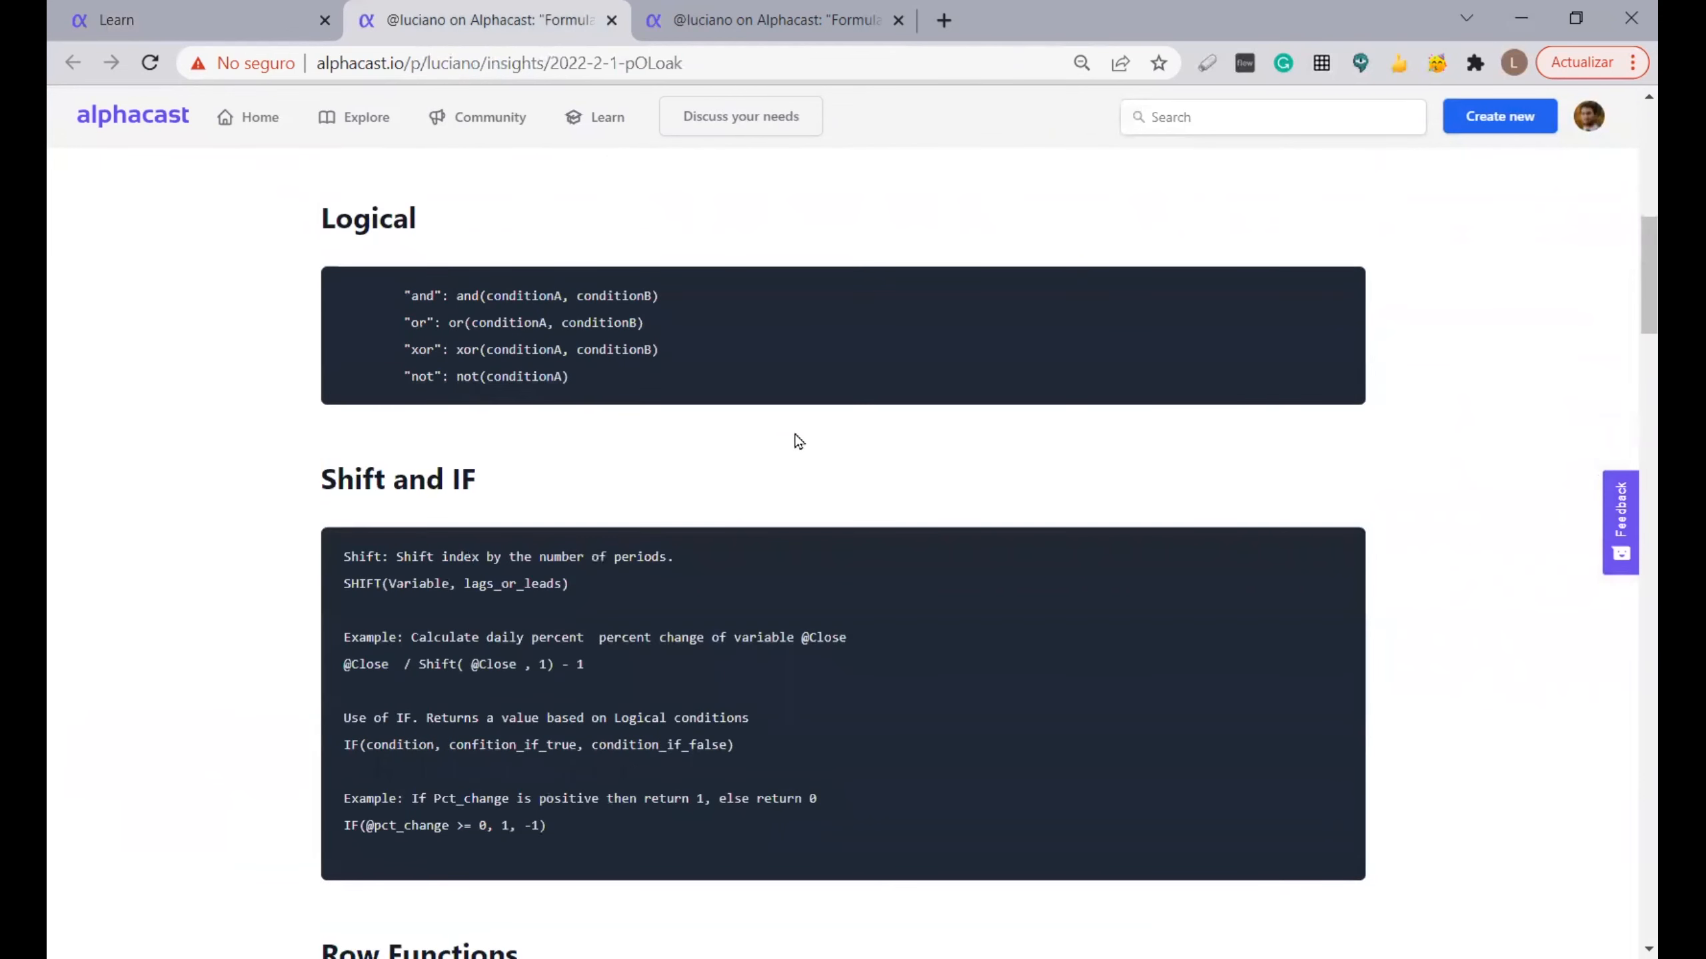
scroll(632, 452, "down", 4)
scroll(665, 474, "up", 2)
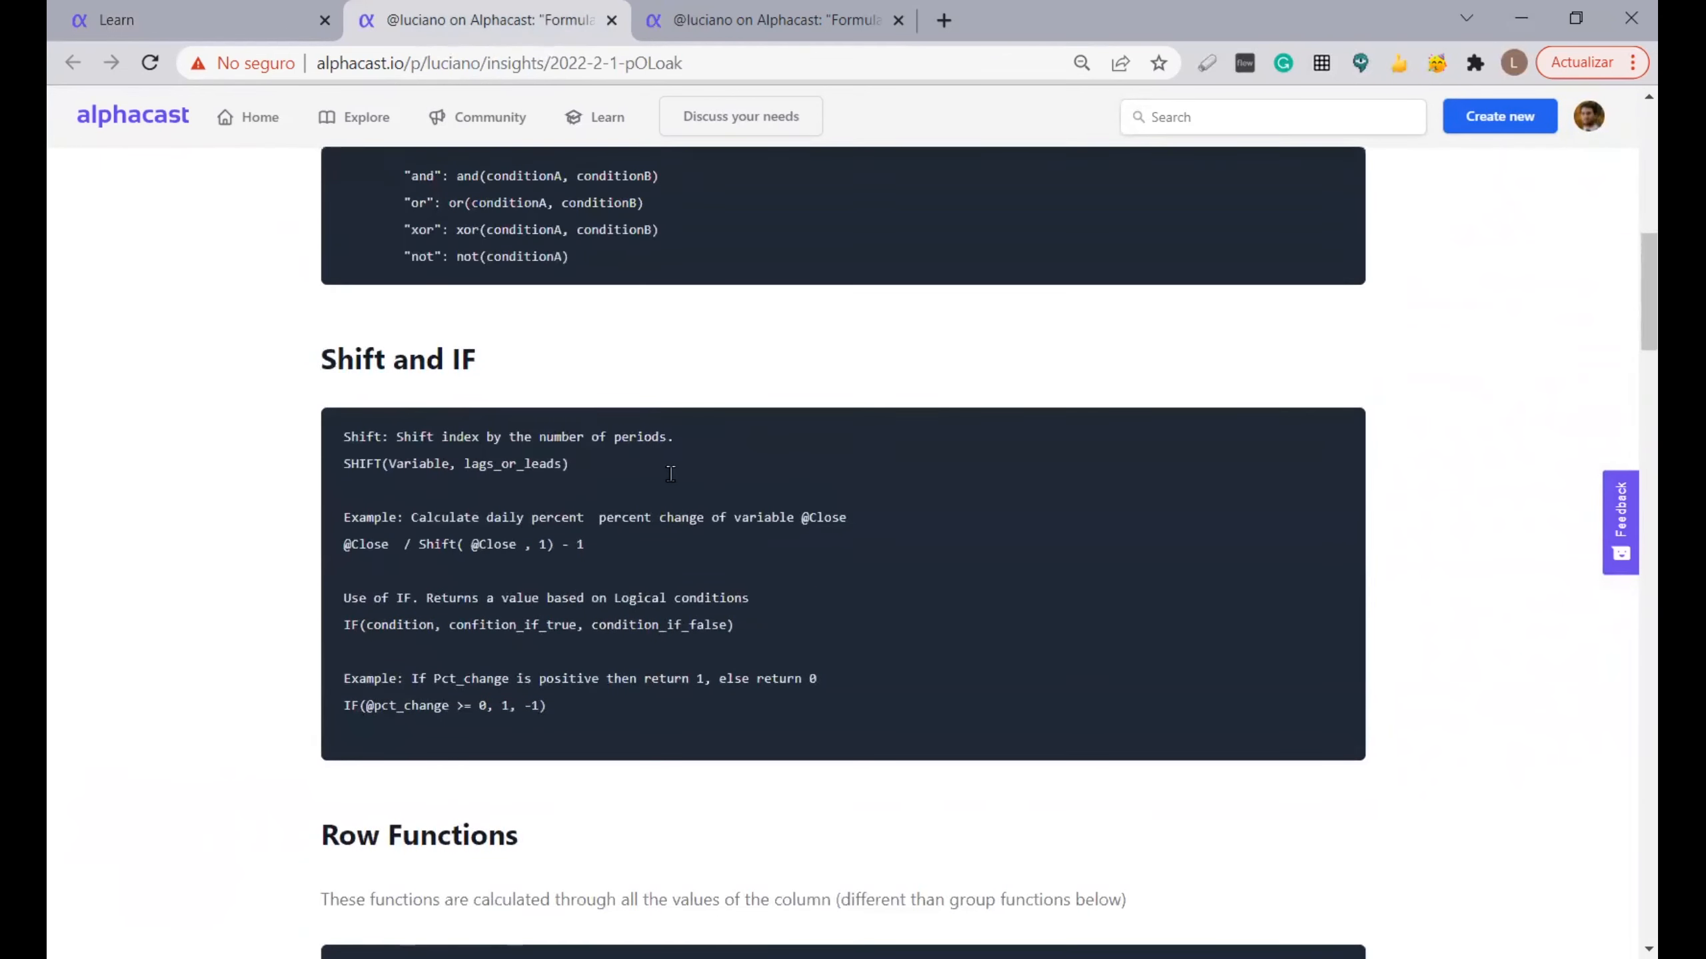
left_click_drag(438, 352, 484, 370)
scroll(608, 440, "down", 3)
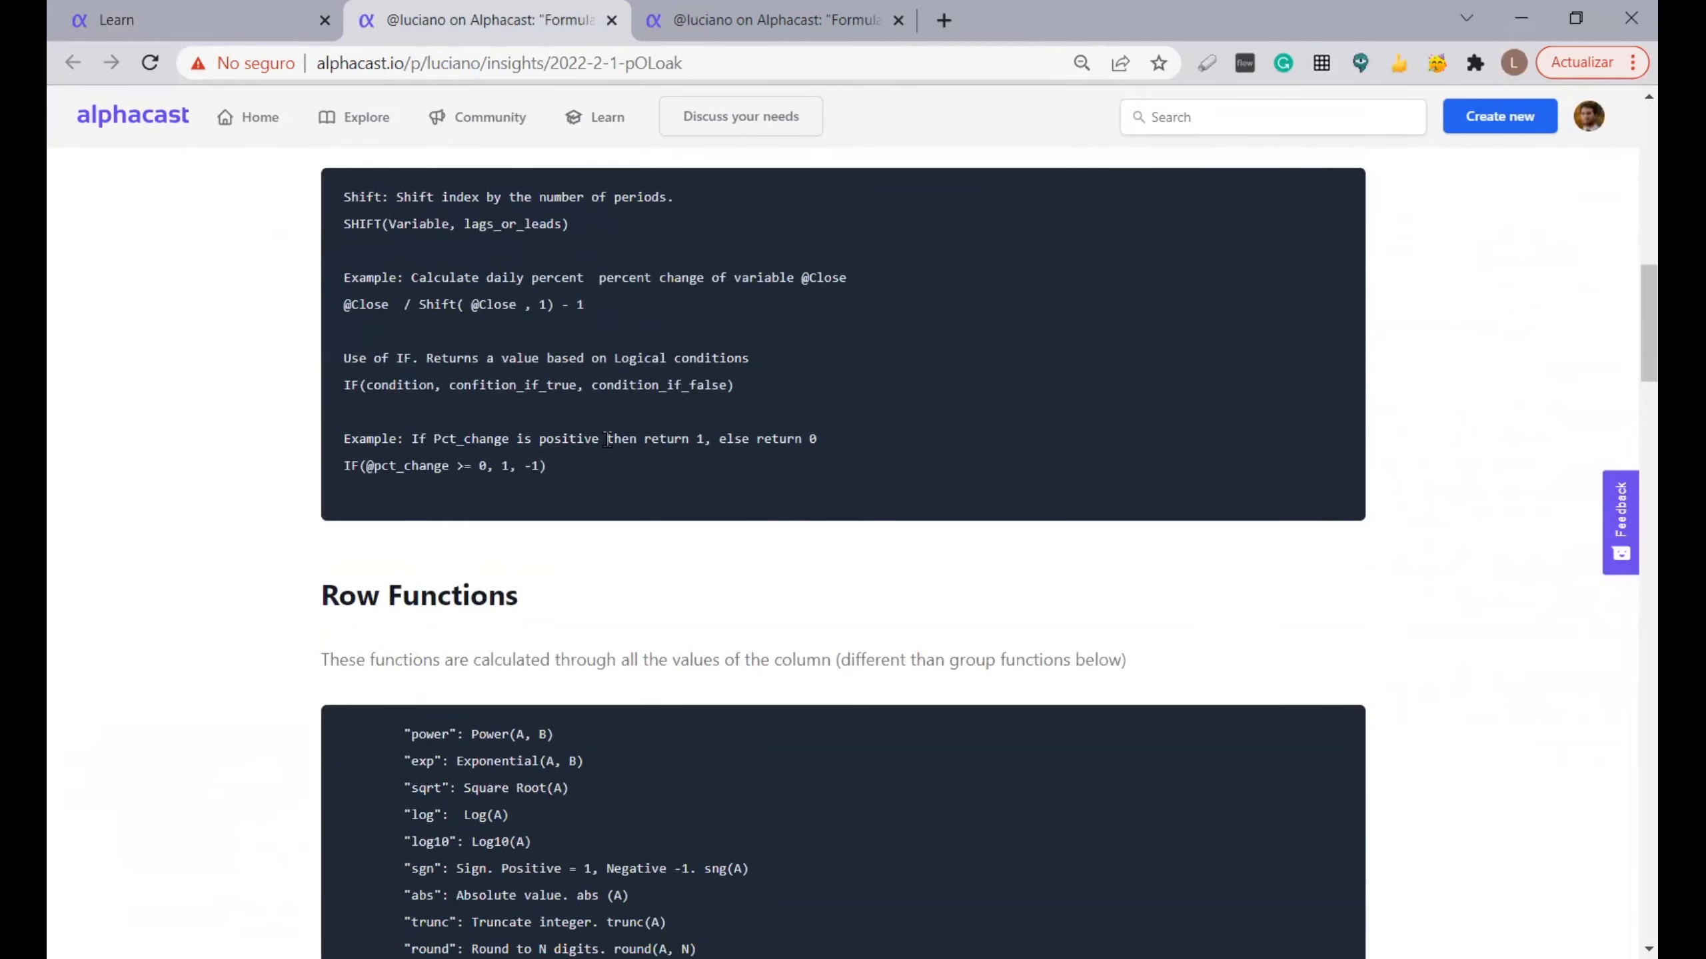
scroll(608, 440, "up", 9)
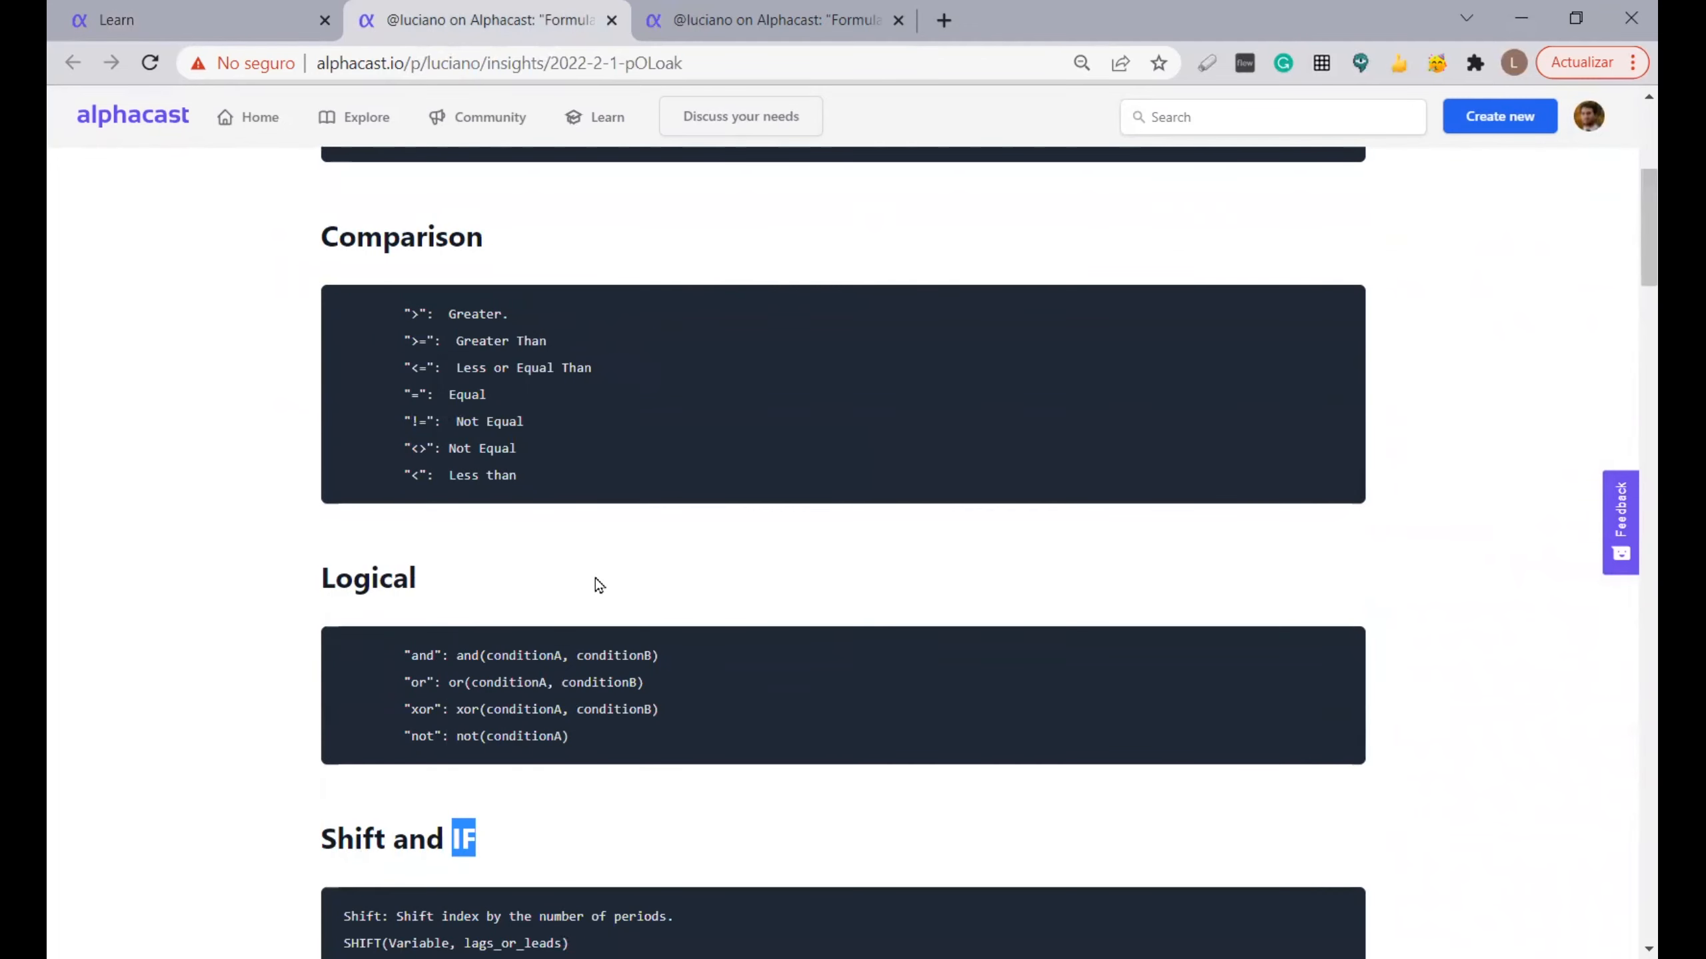
scroll(853, 602, "down", 12)
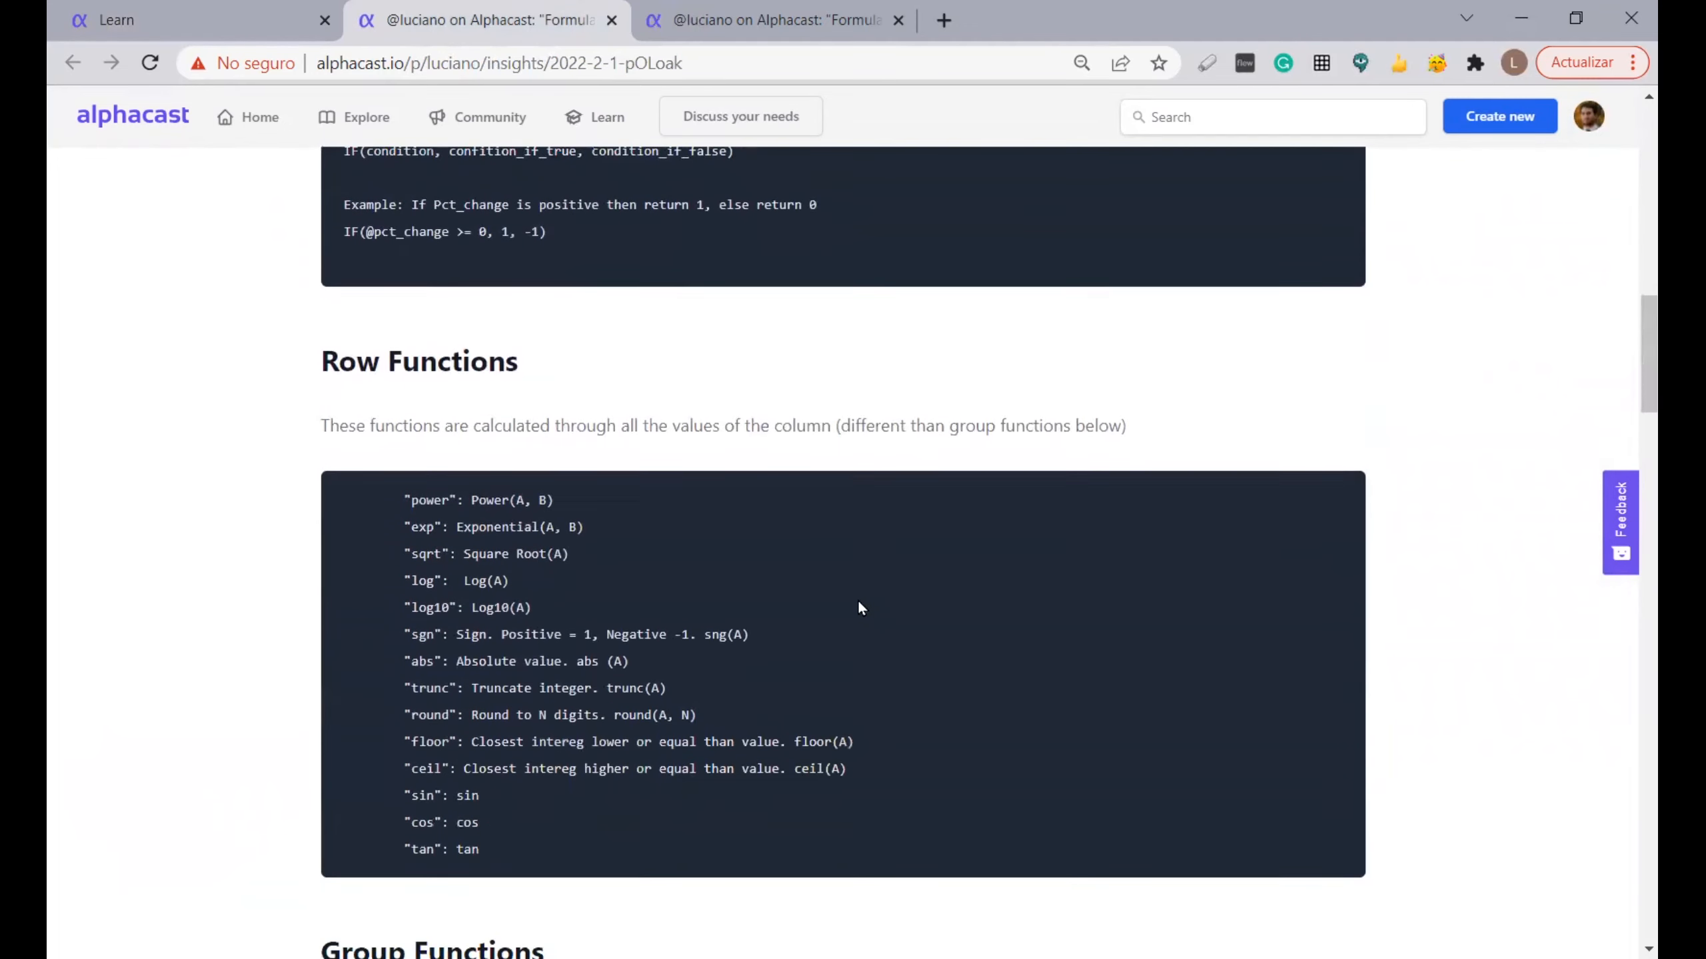
scroll(860, 605, "down", 2)
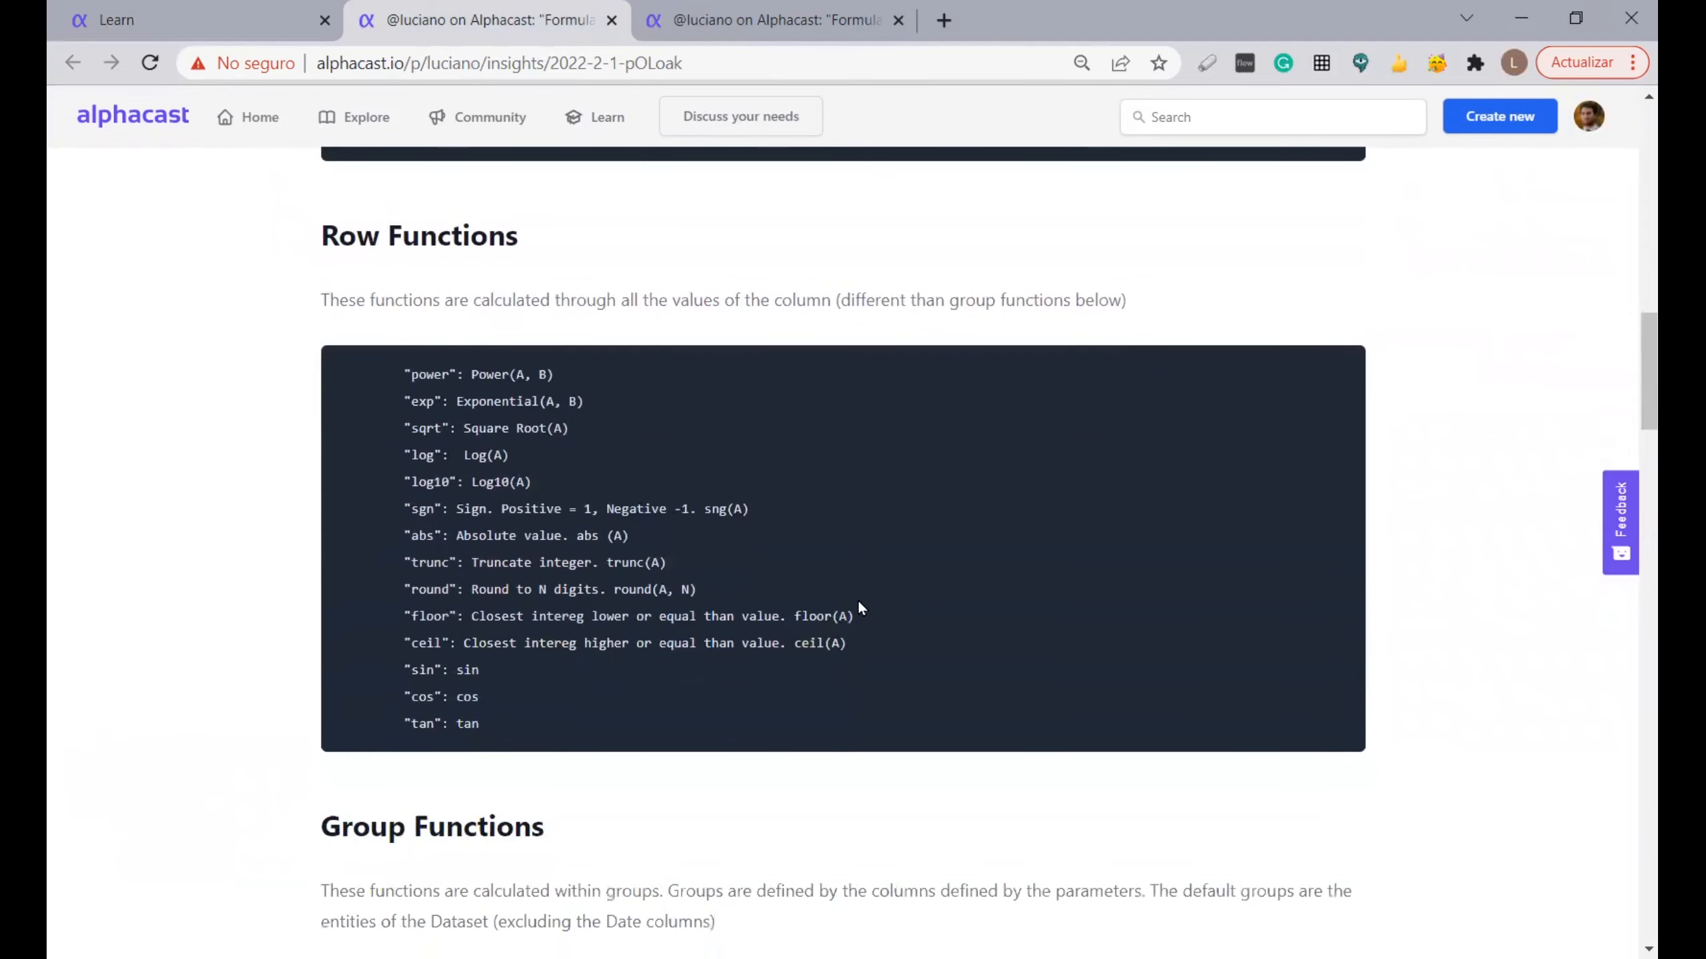
scroll(860, 605, "down", 16)
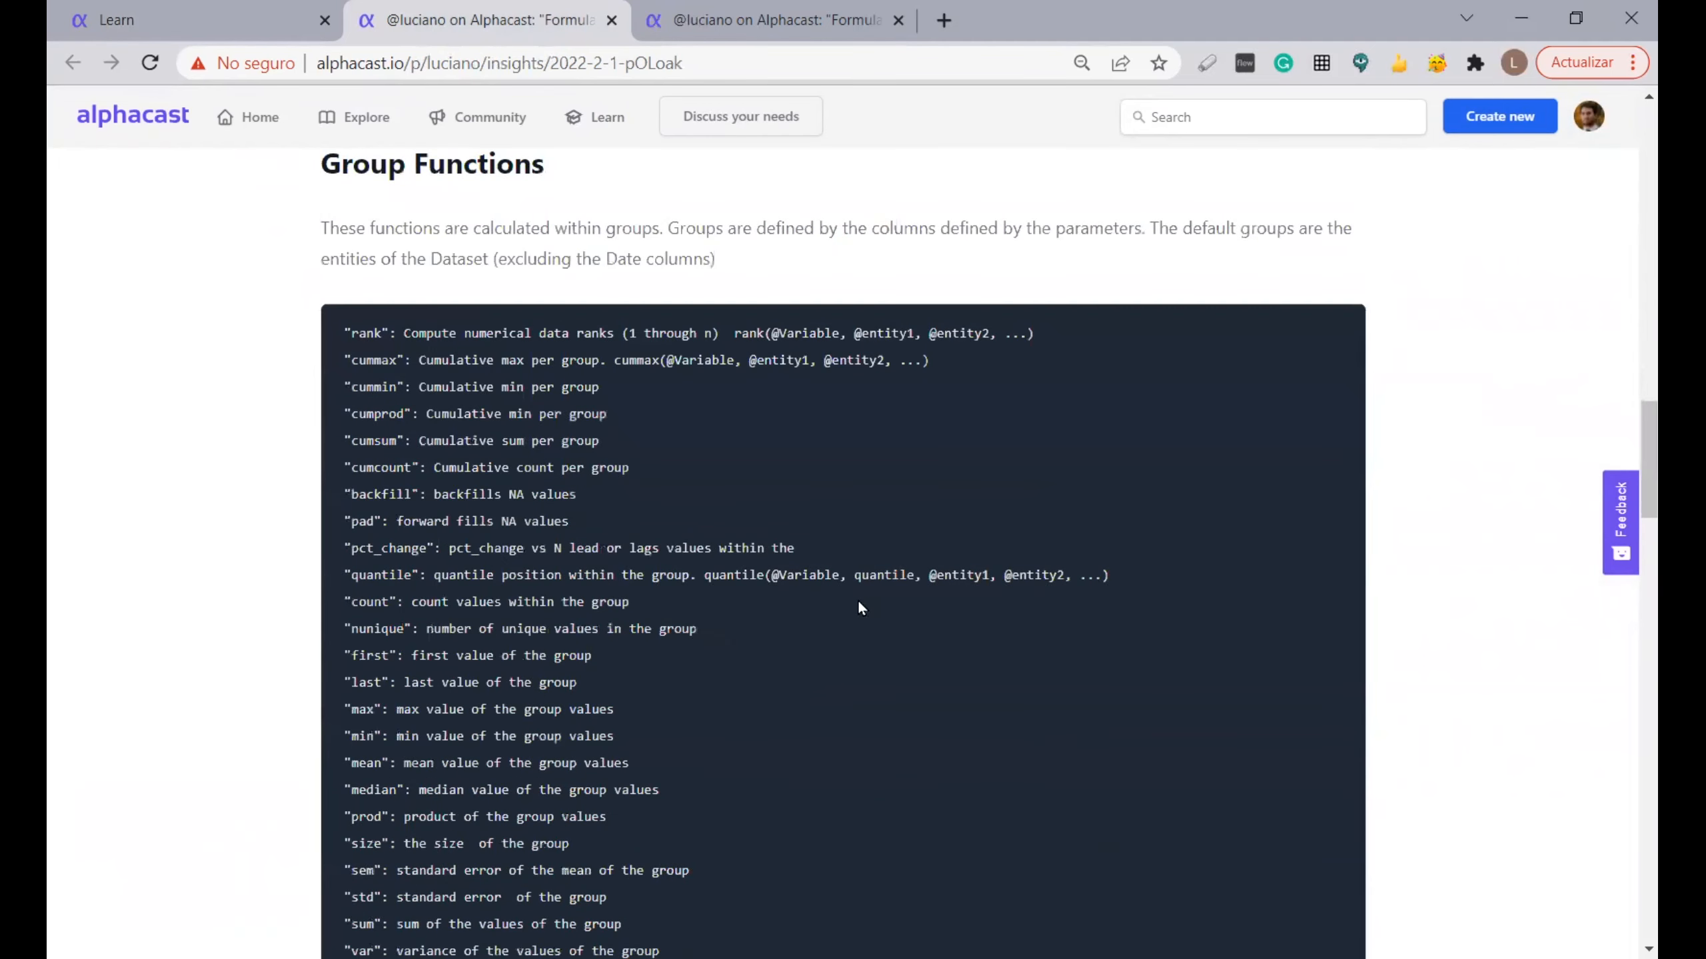
scroll(859, 607, "down", 5)
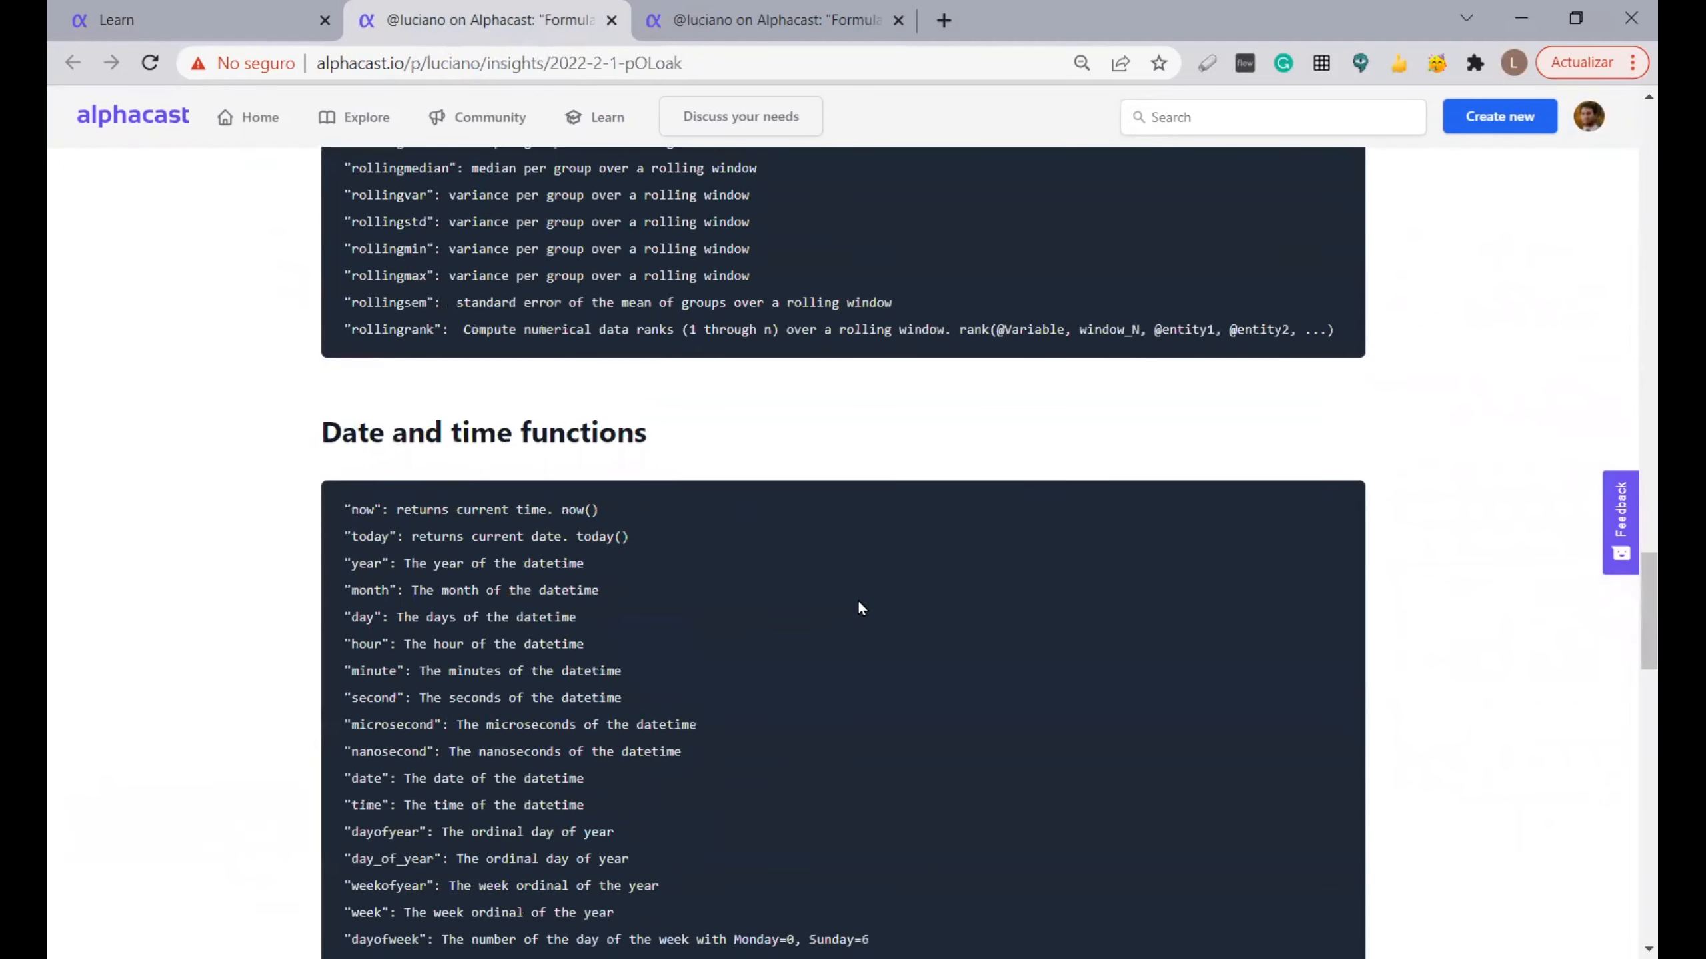